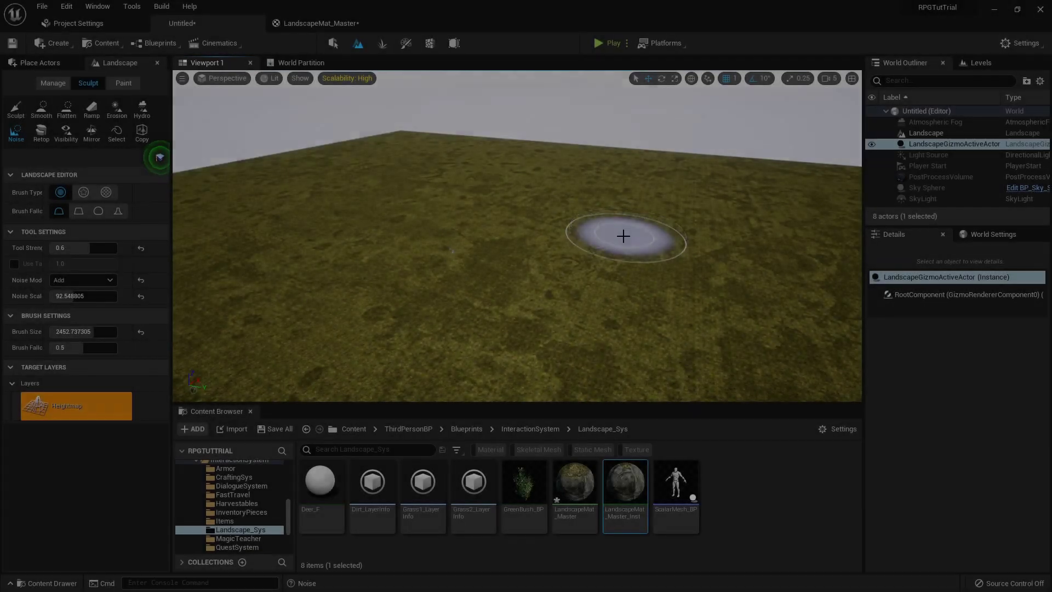
Sculpt several rocky hills onto the flat grass landscape with the Noise tool
{"action": "mouse_move", "coordinate": [622, 235]}
{"action": "right_mouse_down"}
{"action": "mouse_move", "coordinate": [696, 239]}
{"action": "mouse_move", "coordinate": [623, 238]}
{"action": "right_mouse_up"}
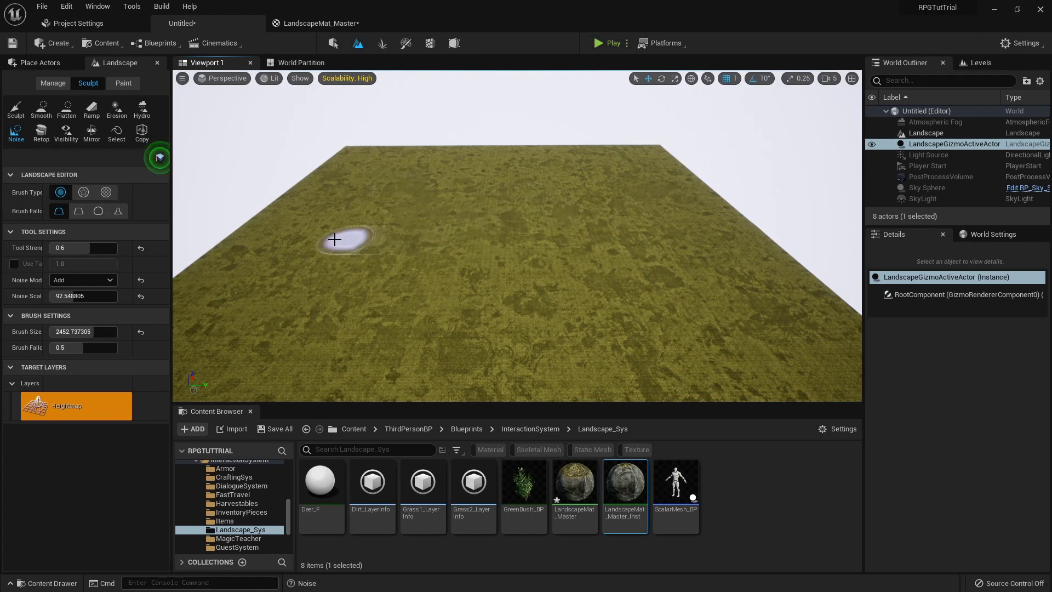
{"action": "mouse_move", "coordinate": [298, 241]}
{"action": "left_mouse_down"}
{"action": "mouse_move", "coordinate": [336, 217]}
{"action": "mouse_move", "coordinate": [449, 192]}
{"action": "left_mouse_up"}
{"action": "mouse_move", "coordinate": [553, 208]}
{"action": "left_mouse_down"}
{"action": "mouse_move", "coordinate": [636, 228]}
{"action": "mouse_move", "coordinate": [477, 274]}
{"action": "mouse_move", "coordinate": [684, 276]}
{"action": "mouse_move", "coordinate": [459, 352]}
{"action": "mouse_move", "coordinate": [650, 329]}
{"action": "left_mouse_up"}
{"action": "right_click_drag", "start_coordinate": [650, 330], "coordinate": [580, 351]}
{"action": "key", "text": "w"}
{"action": "right_click_drag", "start_coordinate": [643, 306], "coordinate": [581, 283]}
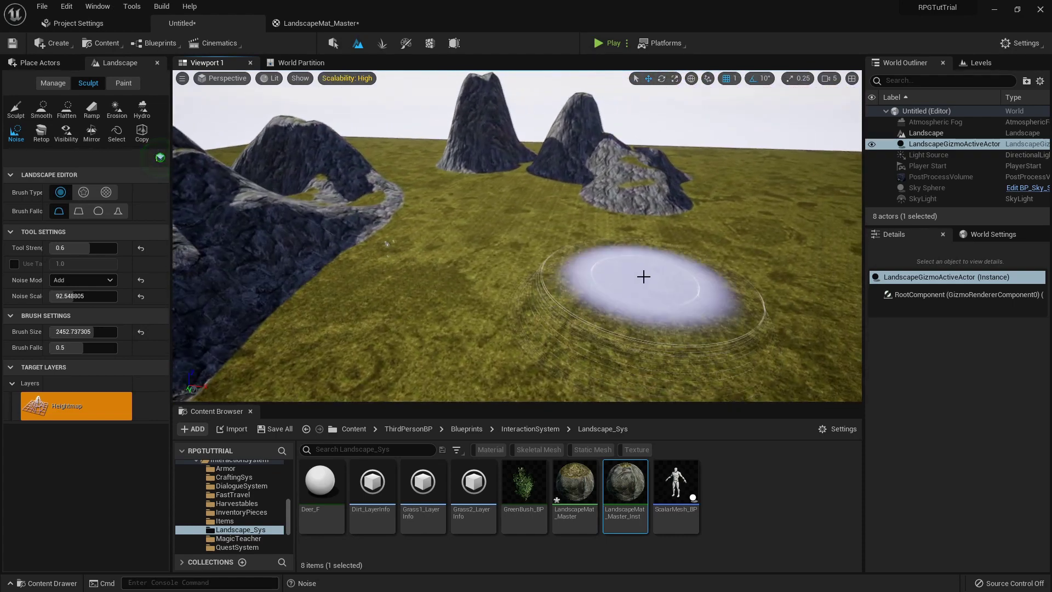
Switch to the RPGTutSeries project and open the Landscape folder inside ThirdPersonBP/Blueprints
{"action": "left_click", "coordinate": [995, 9]}
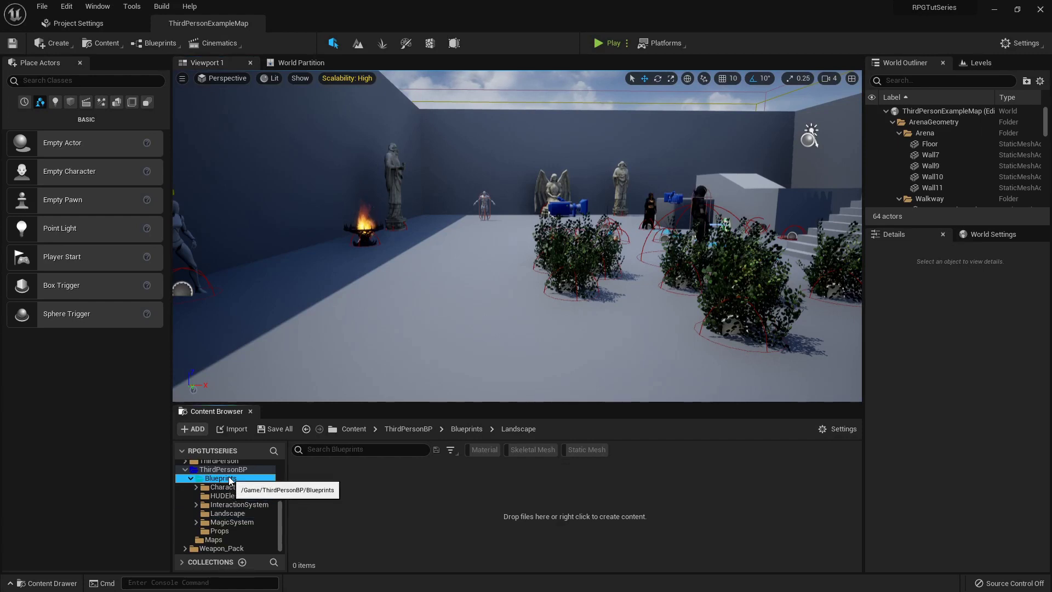
{"action": "left_click", "coordinate": [228, 478]}
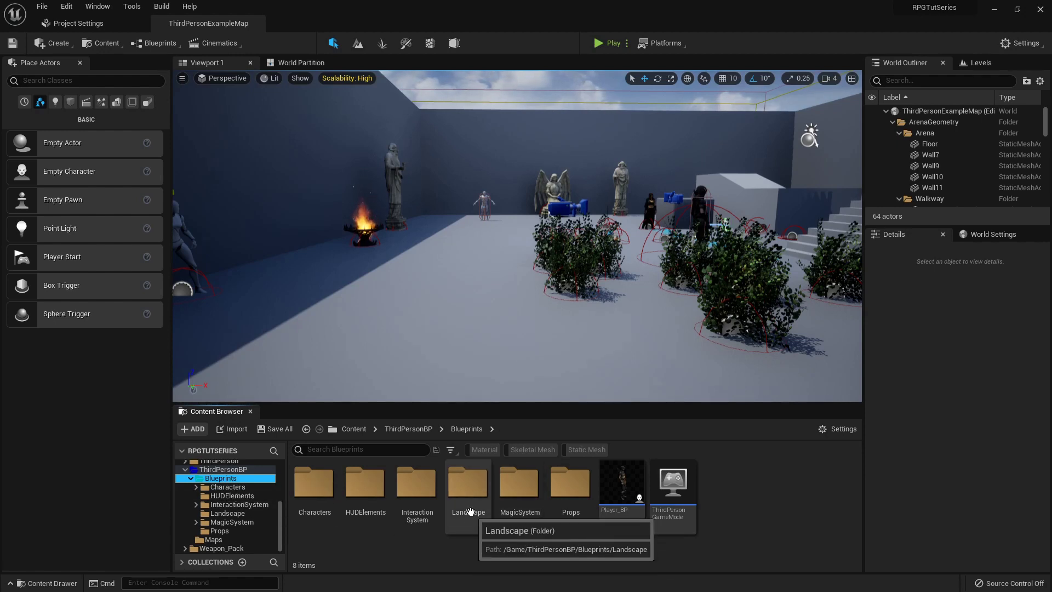
{"action": "double_click", "coordinate": [471, 526]}
Create a material named LandscapeMaster_Mat in the Landscape folder
{"action": "right_click", "coordinate": [304, 491]}
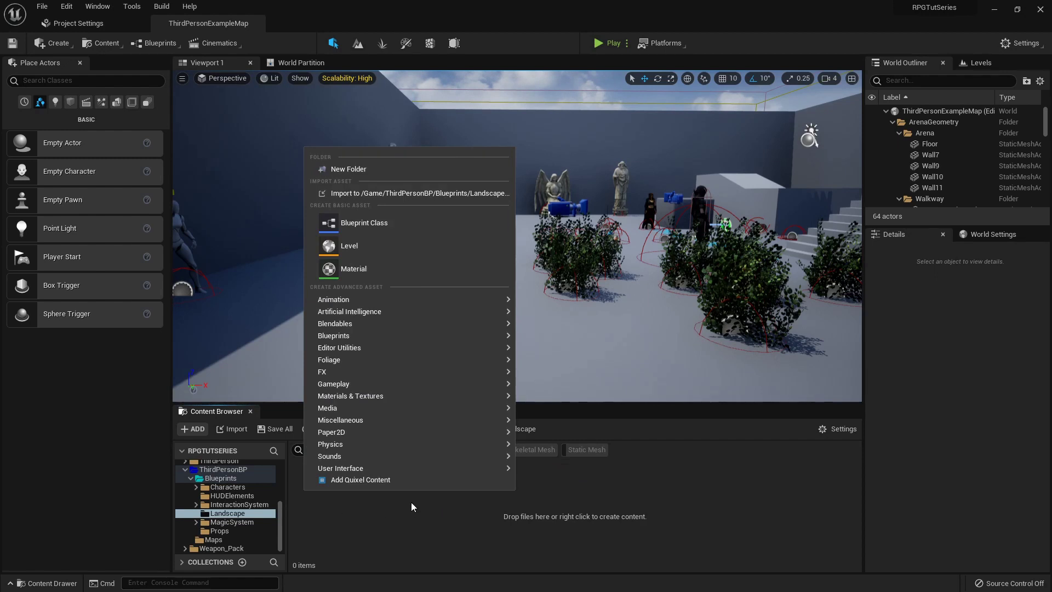
{"action": "left_click", "coordinate": [409, 275]}
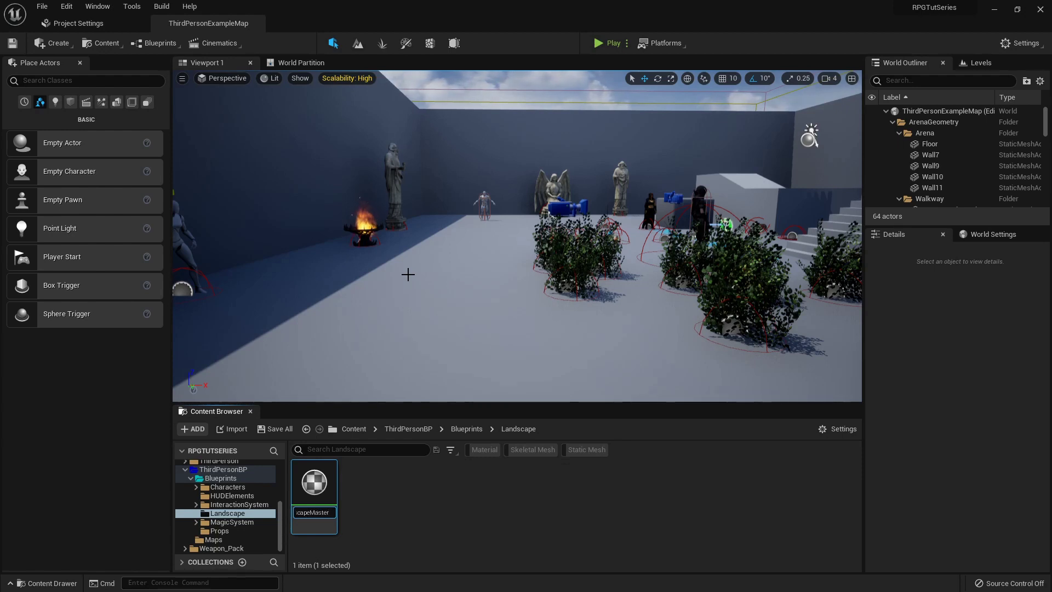
{"action": "type", "text": "LandscapeMaster_Mat"}
{"action": "key", "text": "Return"}
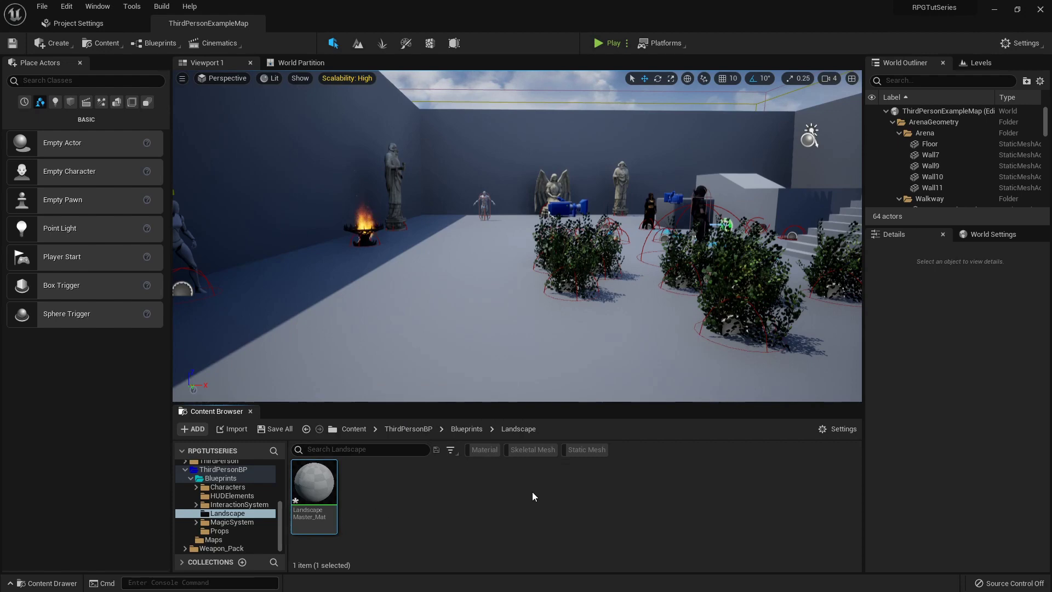
Open LandscapeMaster_Mat and add a LandscapeLayerBlend node to its material graph
{"action": "double_click", "coordinate": [325, 488]}
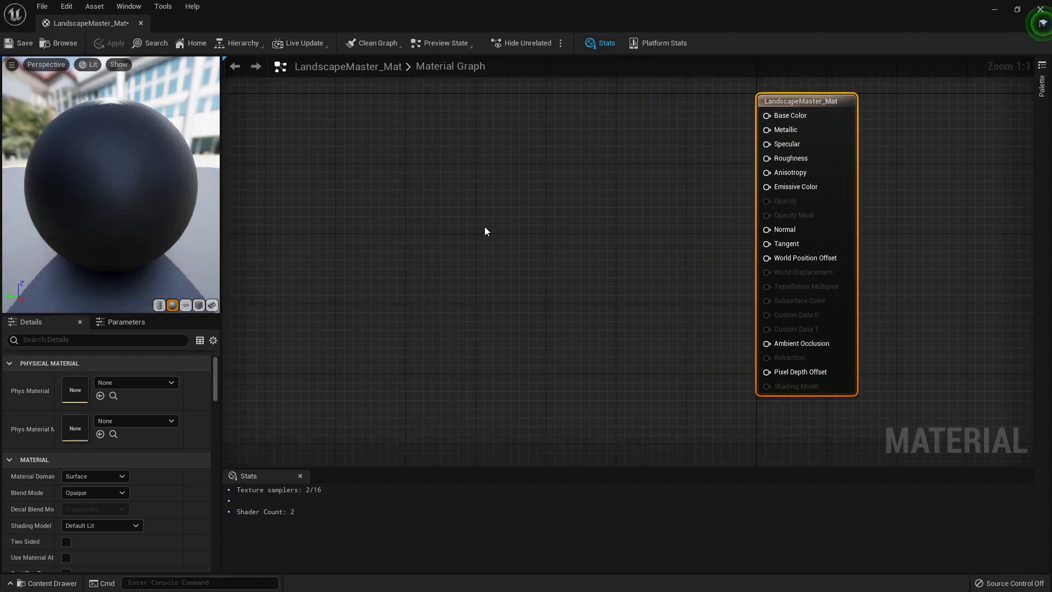
{"action": "right_click", "coordinate": [463, 232]}
{"action": "type", "text": "la"}
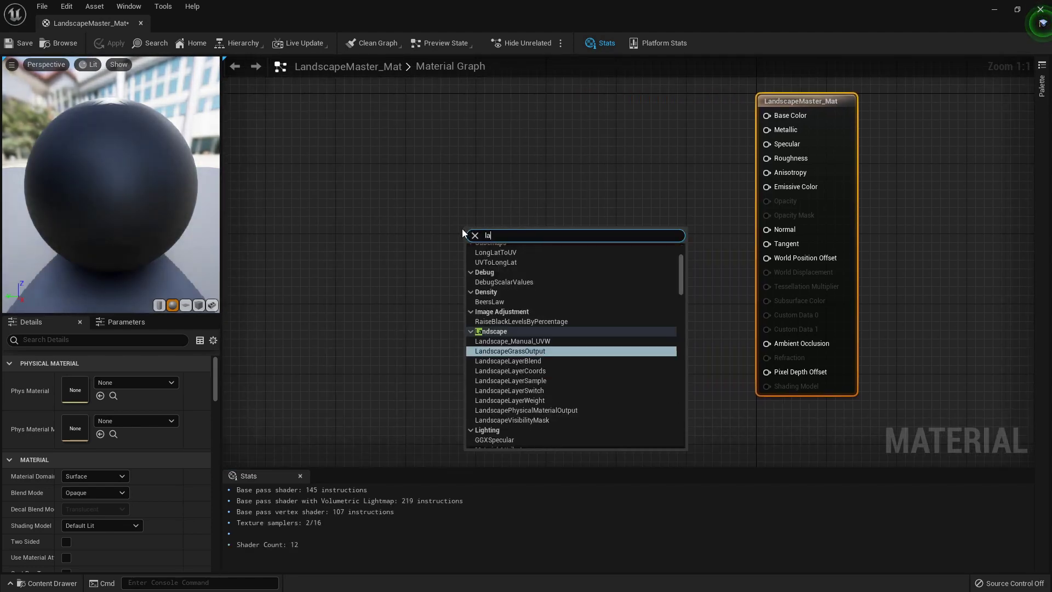
{"action": "type", "text": "ndscape layer"}
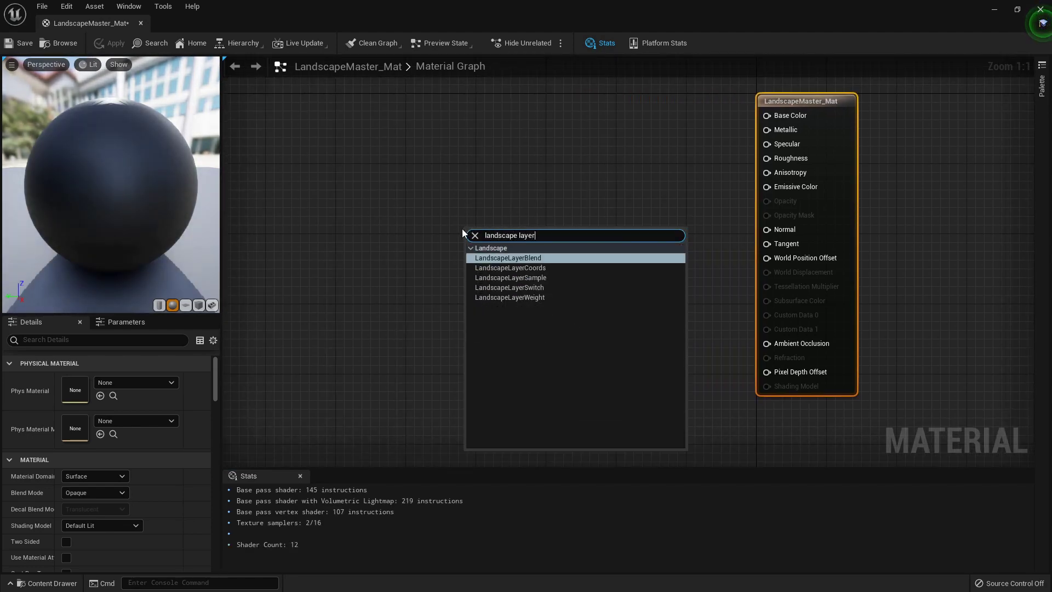
{"action": "key", "text": "Return"}
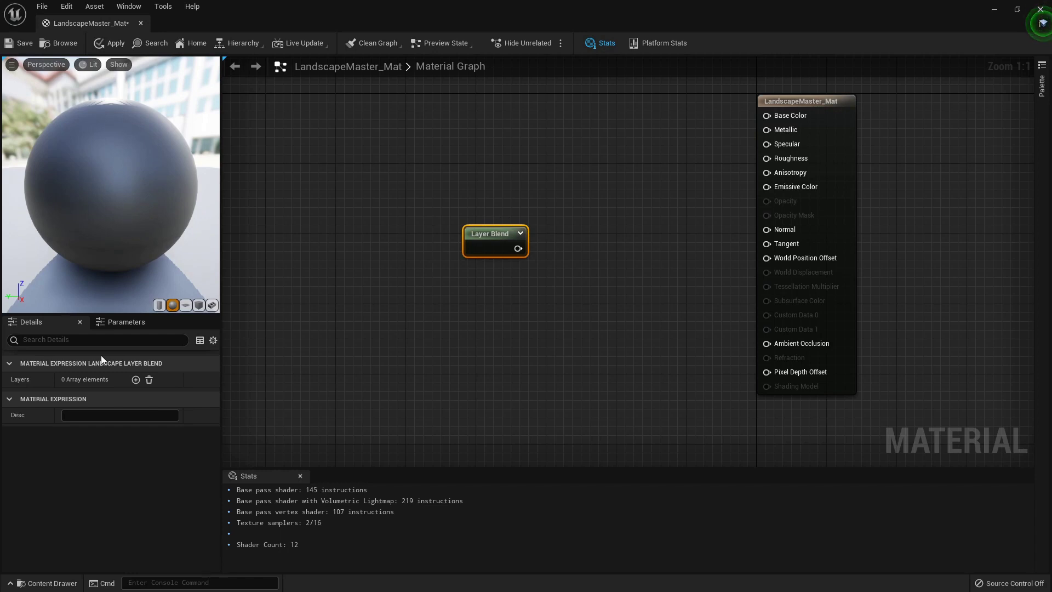
Add three layers to the Layer Blend node
{"action": "left_click", "coordinate": [135, 379]}
{"action": "left_click", "coordinate": [136, 380]}
{"action": "left_click", "coordinate": [136, 380]}
Name the first blend layer Grass1 and set its blend type to LB Height Blend
{"action": "left_click", "coordinate": [22, 395]}
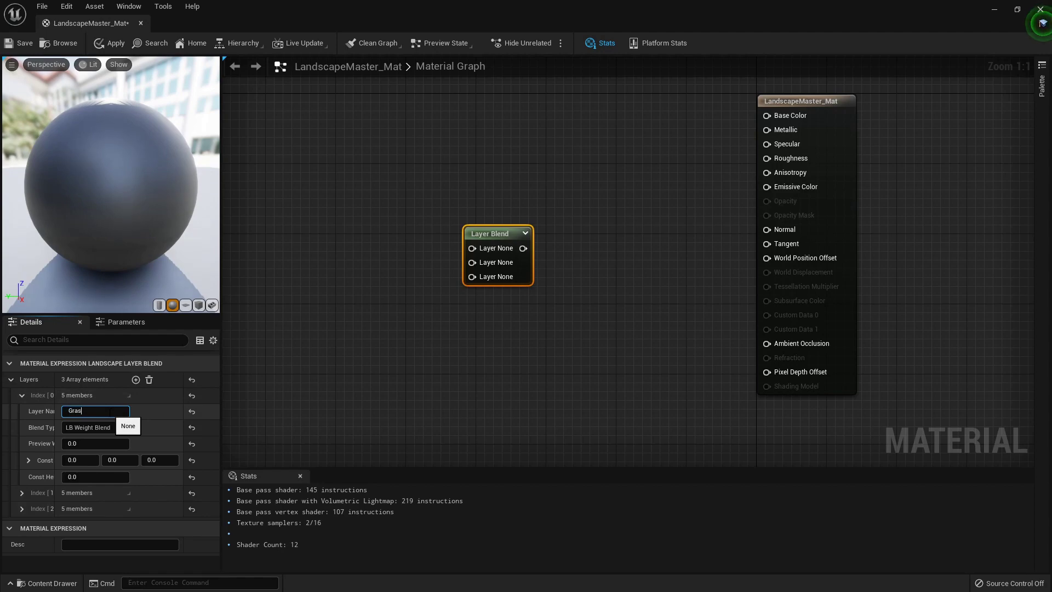
{"action": "left_click", "coordinate": [110, 412]}
{"action": "type", "text": "Grass1"}
{"action": "left_click", "coordinate": [87, 428]}
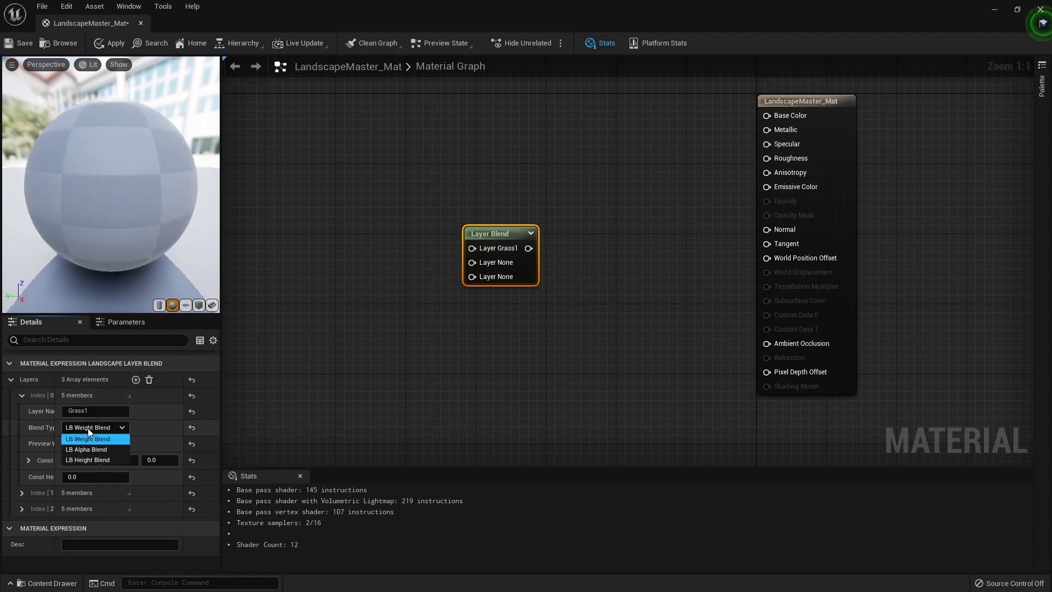
{"action": "left_click", "coordinate": [107, 461]}
{"action": "left_click", "coordinate": [102, 444]}
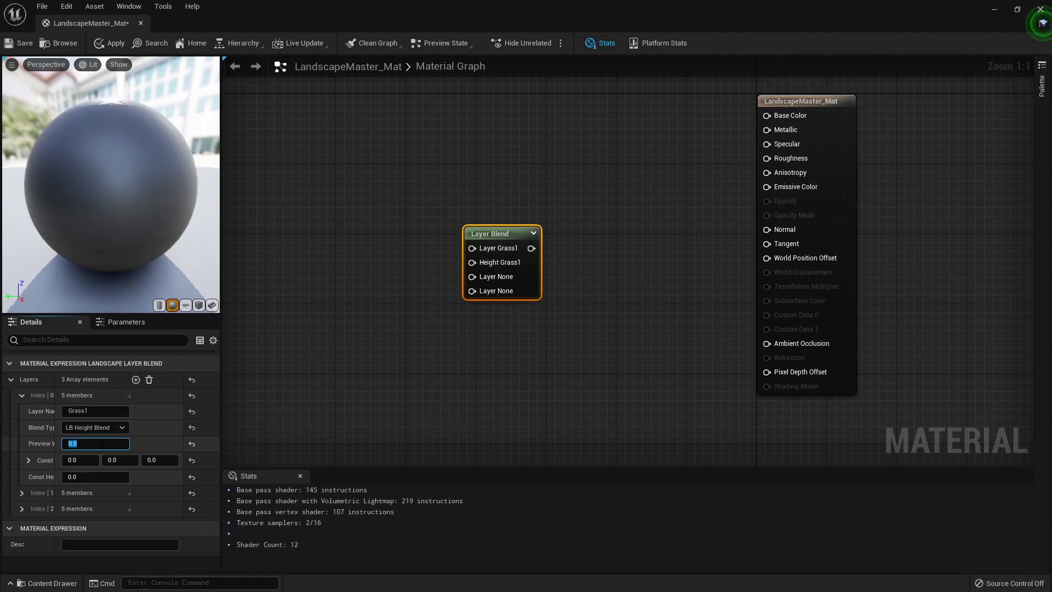
Name the second blend layer Grass2, with blend type LB Height Blend and a preview weight of 0.5
{"action": "left_click", "coordinate": [22, 394]}
{"action": "left_click", "coordinate": [22, 410]}
{"action": "left_click", "coordinate": [88, 426]}
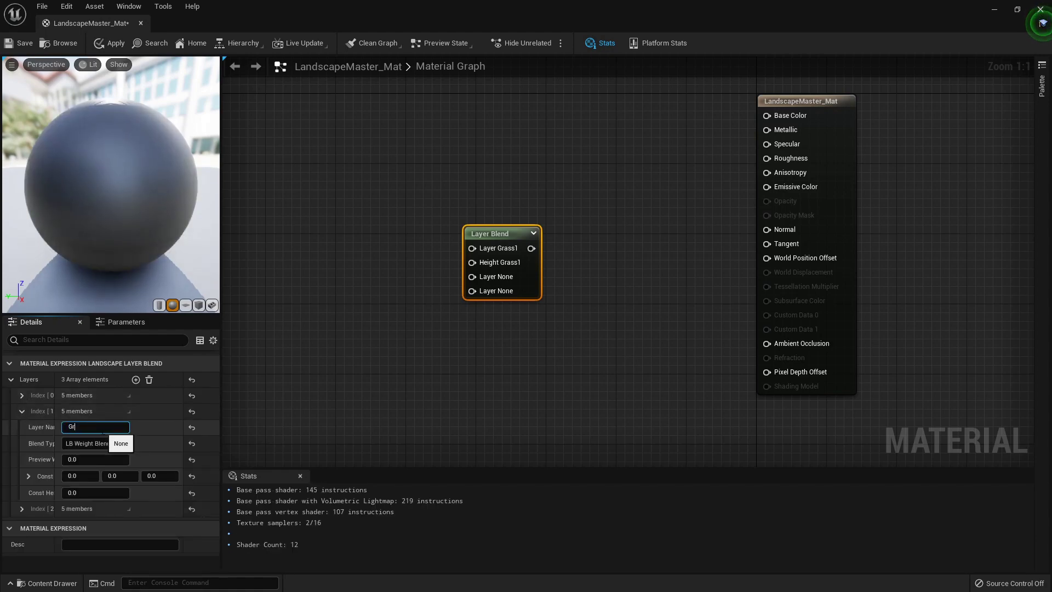
{"action": "type", "text": "Grass2"}
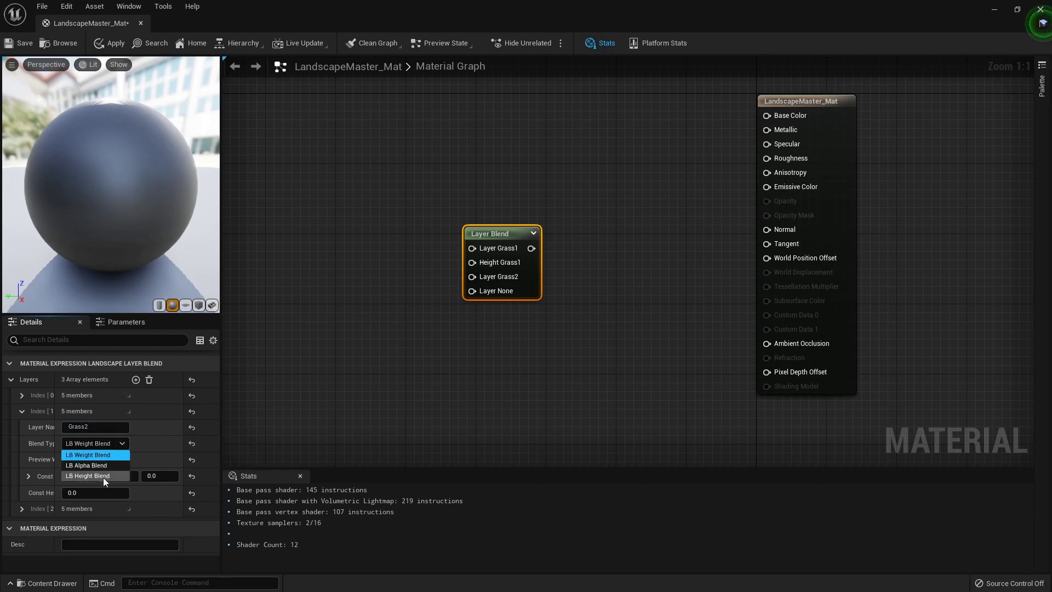
{"action": "left_click", "coordinate": [103, 476]}
{"action": "left_click", "coordinate": [94, 459]}
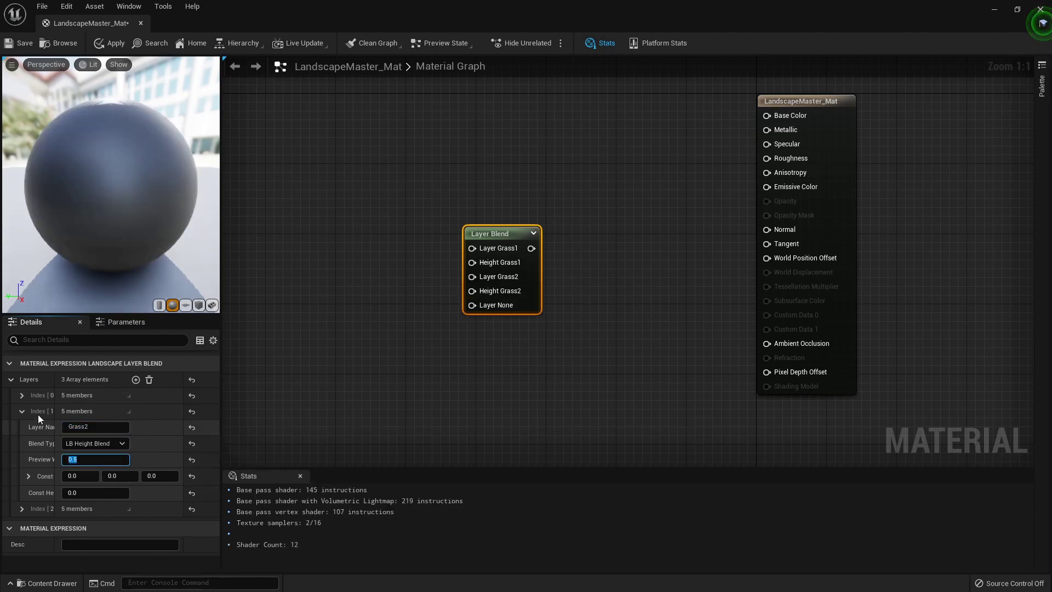
Name the third blend layer Dirt, with blend type LB Height Blend and a preview weight of 0.5
{"action": "left_click", "coordinate": [22, 411]}
{"action": "left_click", "coordinate": [22, 428]}
{"action": "left_click", "coordinate": [99, 443]}
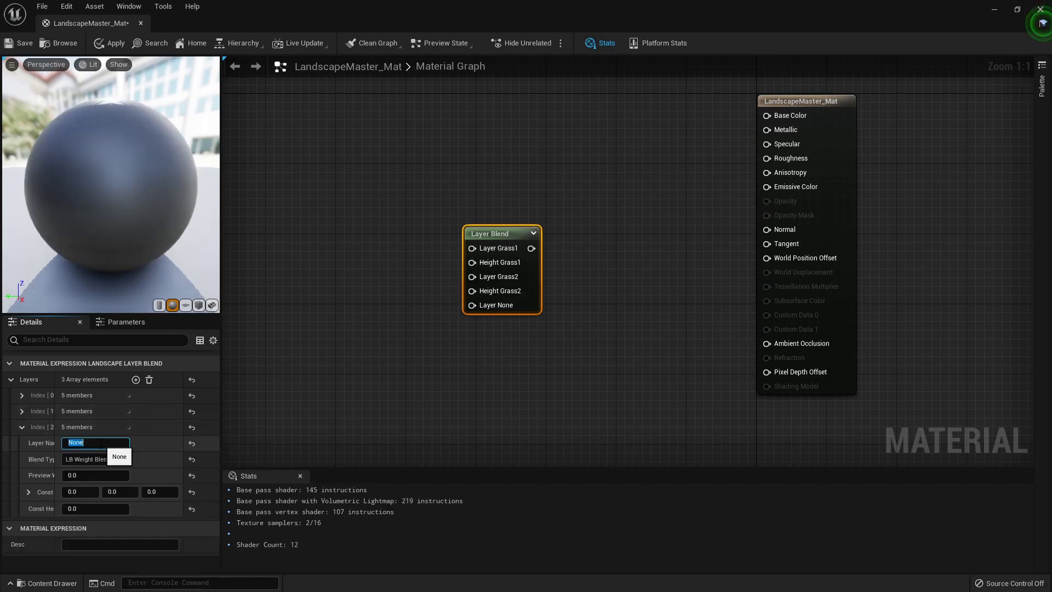
{"action": "left_click", "coordinate": [98, 459]}
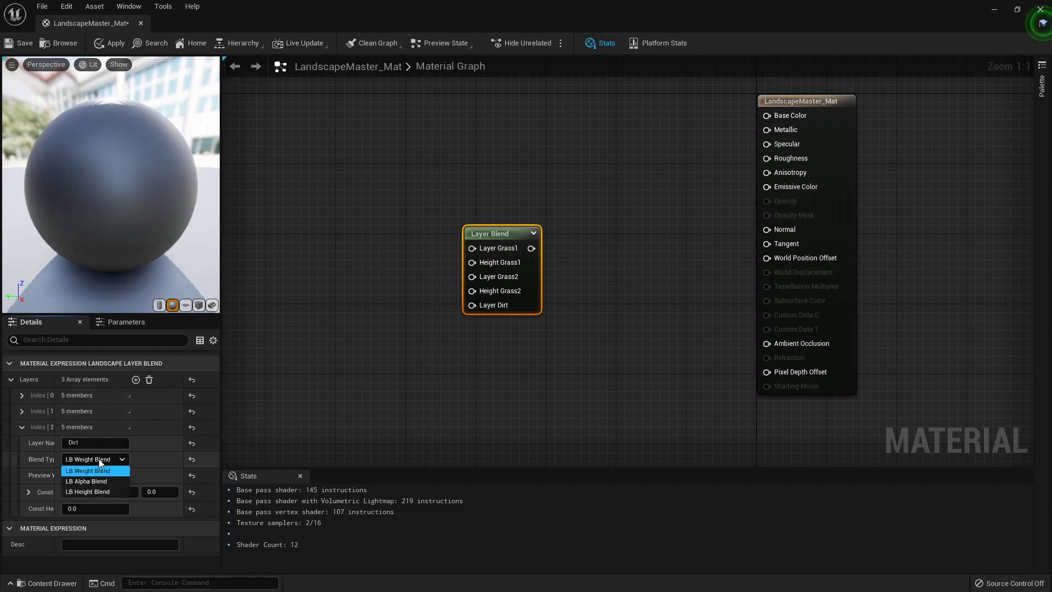
{"action": "left_click", "coordinate": [98, 493]}
{"action": "left_click", "coordinate": [98, 476]}
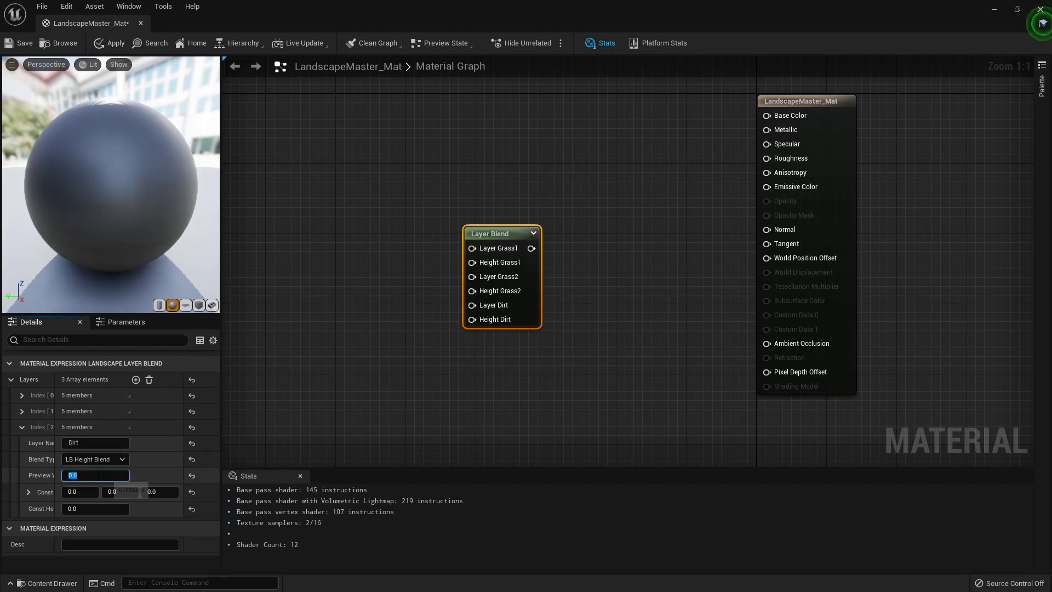
{"action": "key", "text": "Return"}
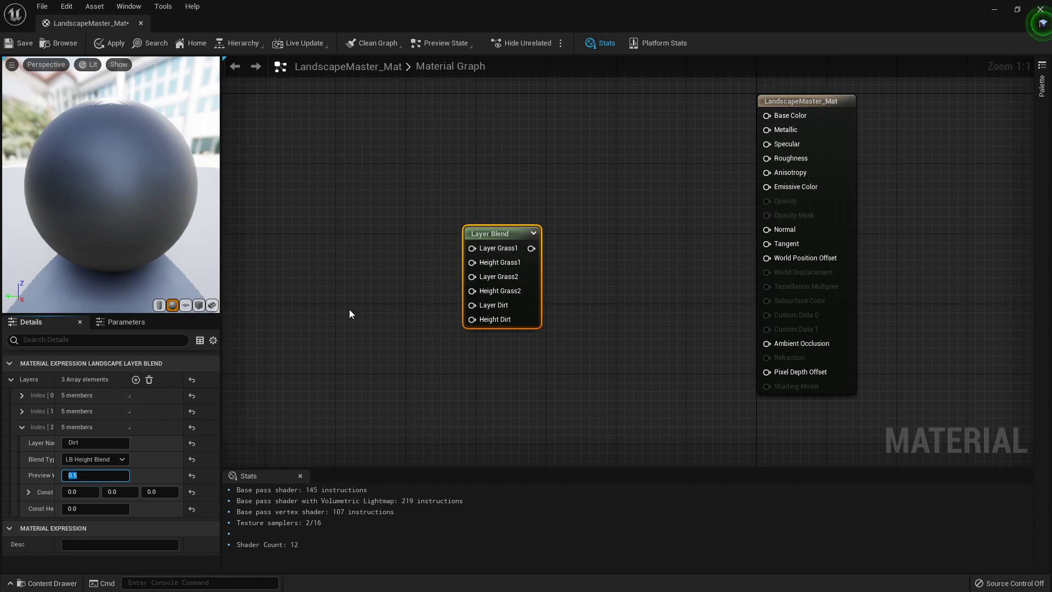
Add a Texture Sample node on the input side of the Layer Blend node
{"action": "right_click_drag", "start_coordinate": [346, 290], "coordinate": [402, 290]}
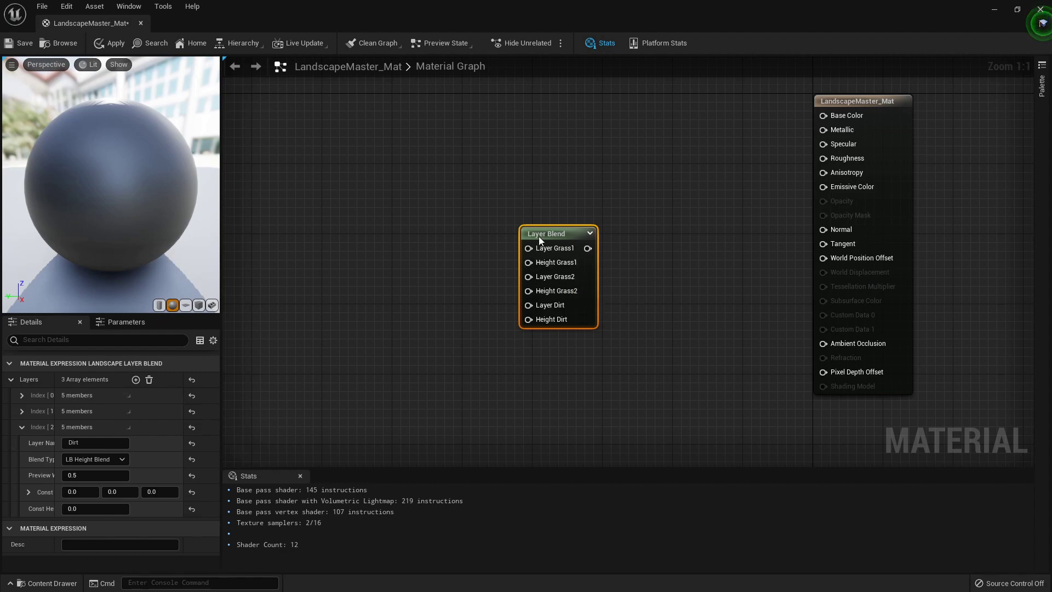
{"action": "right_click_drag", "start_coordinate": [372, 241], "coordinate": [443, 234]}
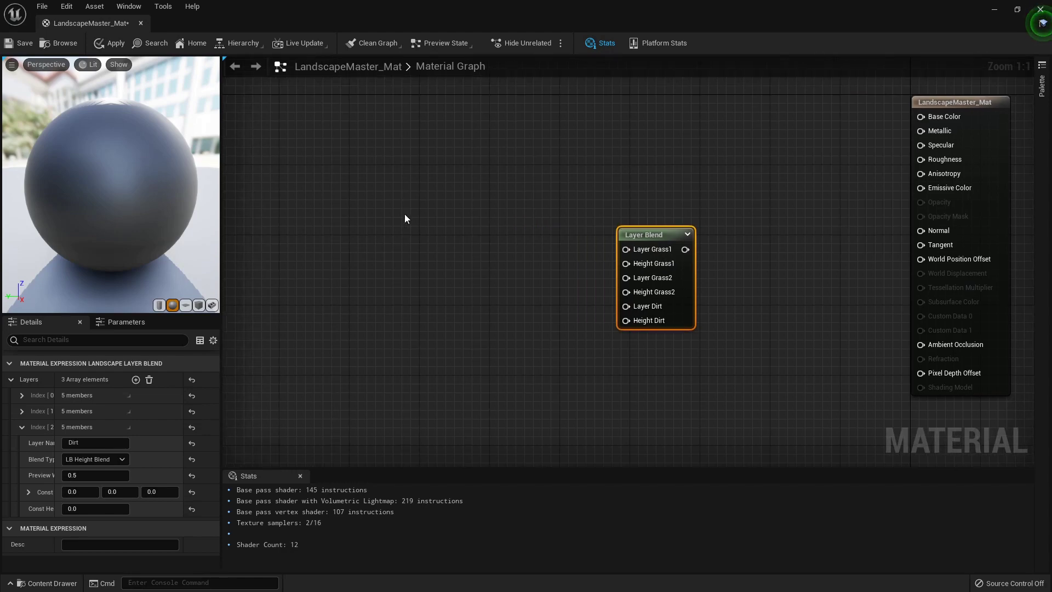
{"action": "key", "text": "t"}
{"action": "left_click", "coordinate": [393, 203]}
{"action": "left_click_drag", "start_coordinate": [439, 216], "coordinate": [333, 188]}
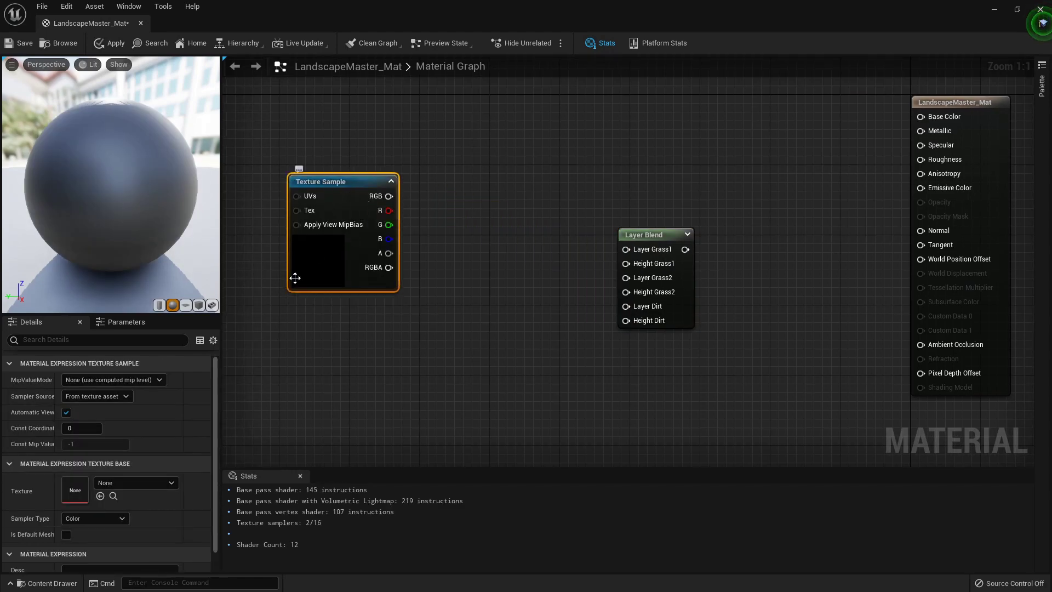
Assign the T_Grass02_D texture to the Texture Sample and connect its RGB to Layer Grass1 and its alpha to Height Grass1
{"action": "left_click", "coordinate": [148, 482]}
{"action": "type", "text": "grass"}
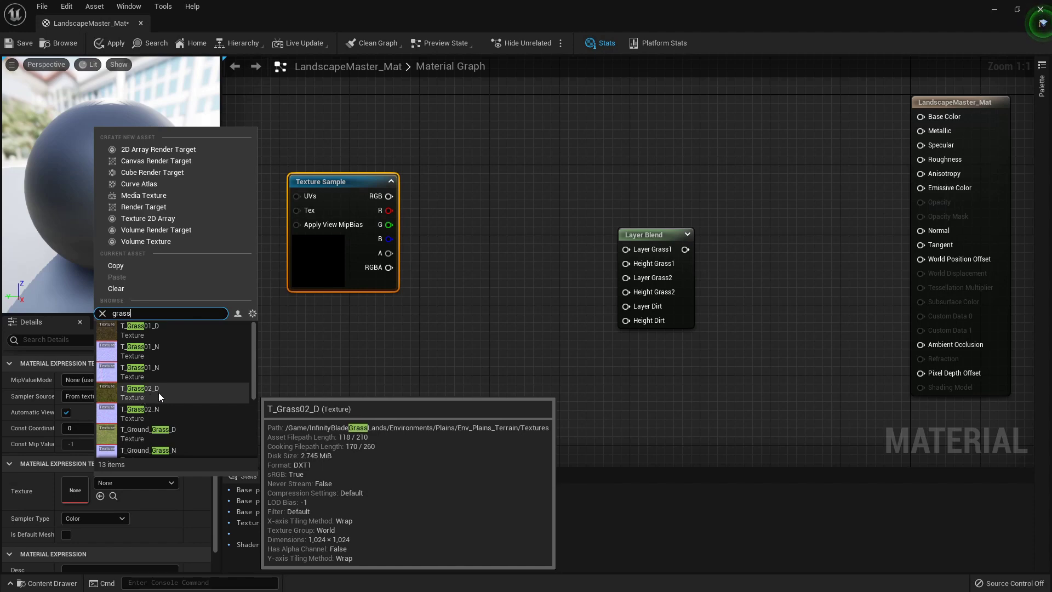
{"action": "left_click", "coordinate": [142, 393]}
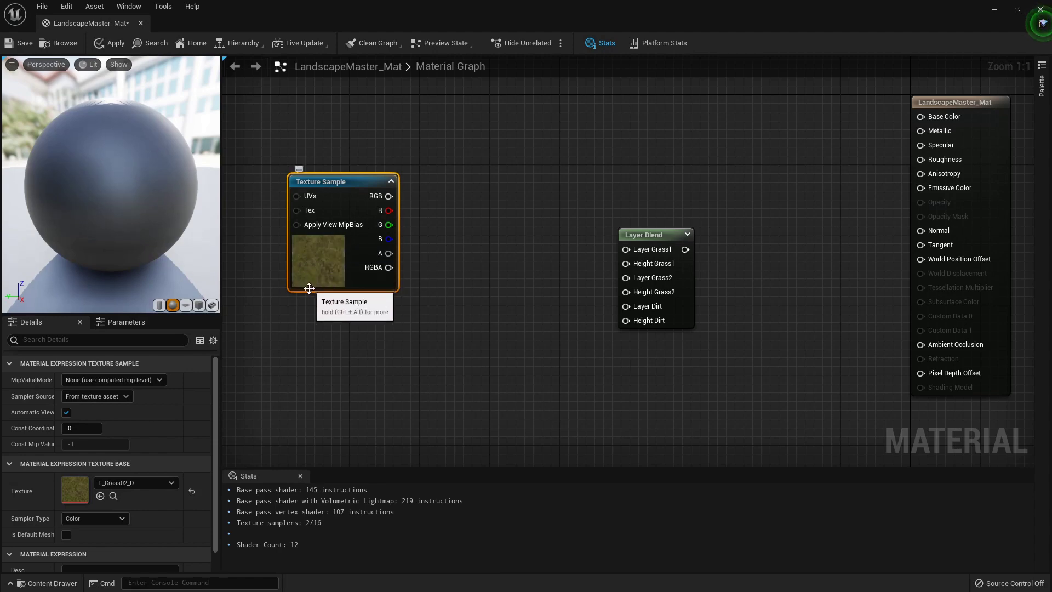
{"action": "left_click_drag", "start_coordinate": [389, 196], "coordinate": [554, 185]}
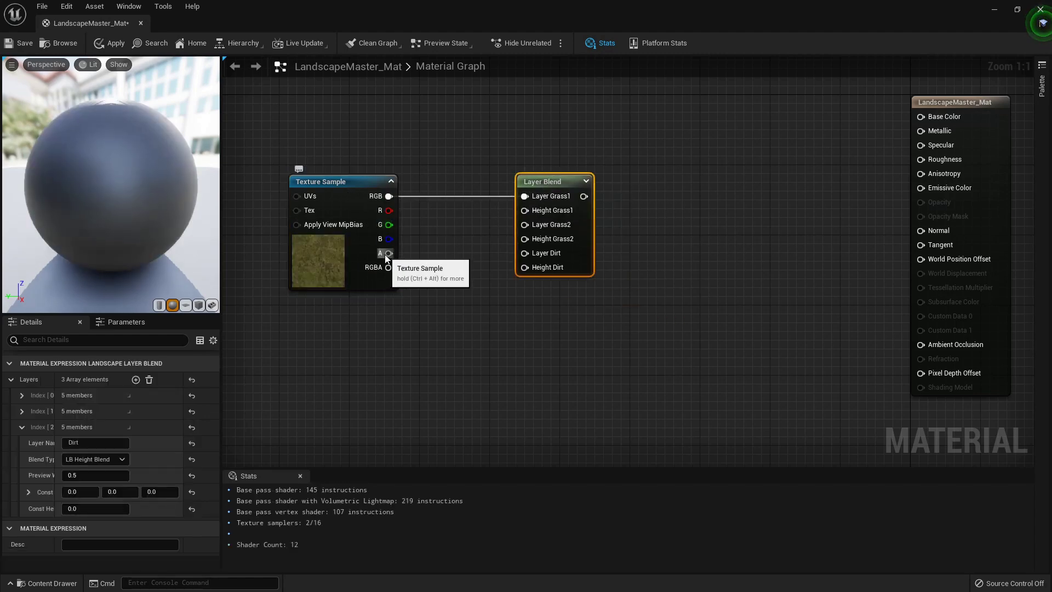
{"action": "left_click_drag", "start_coordinate": [389, 253], "coordinate": [525, 211]}
Add a second Texture Sample node below the first and assign it the T_Grass01_D texture
{"action": "right_click_drag", "start_coordinate": [458, 303], "coordinate": [483, 260]}
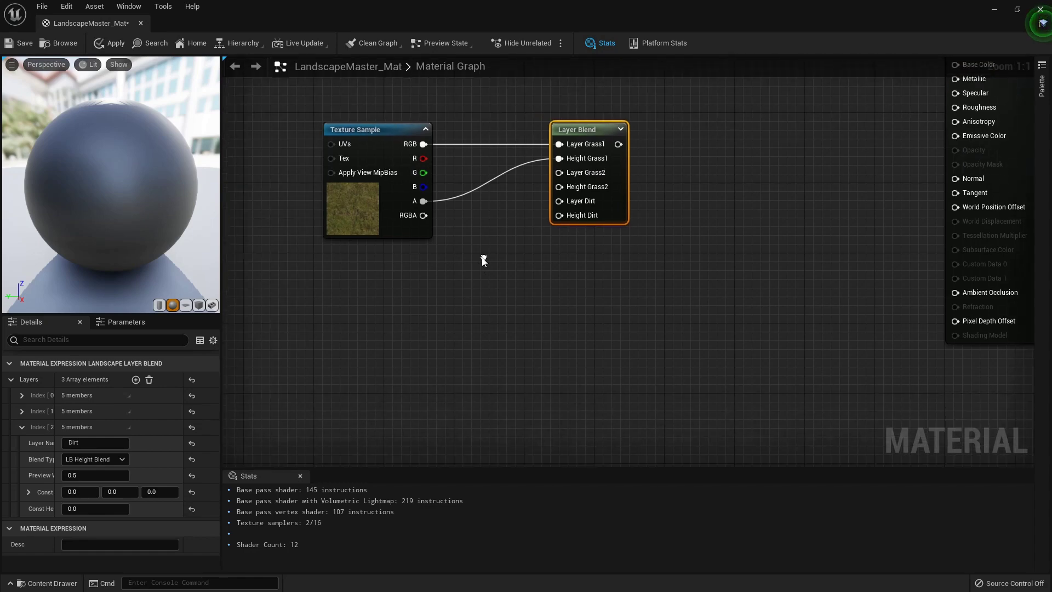
{"action": "left_click", "coordinate": [316, 274]}
{"action": "left_click_drag", "start_coordinate": [392, 268], "coordinate": [402, 247]}
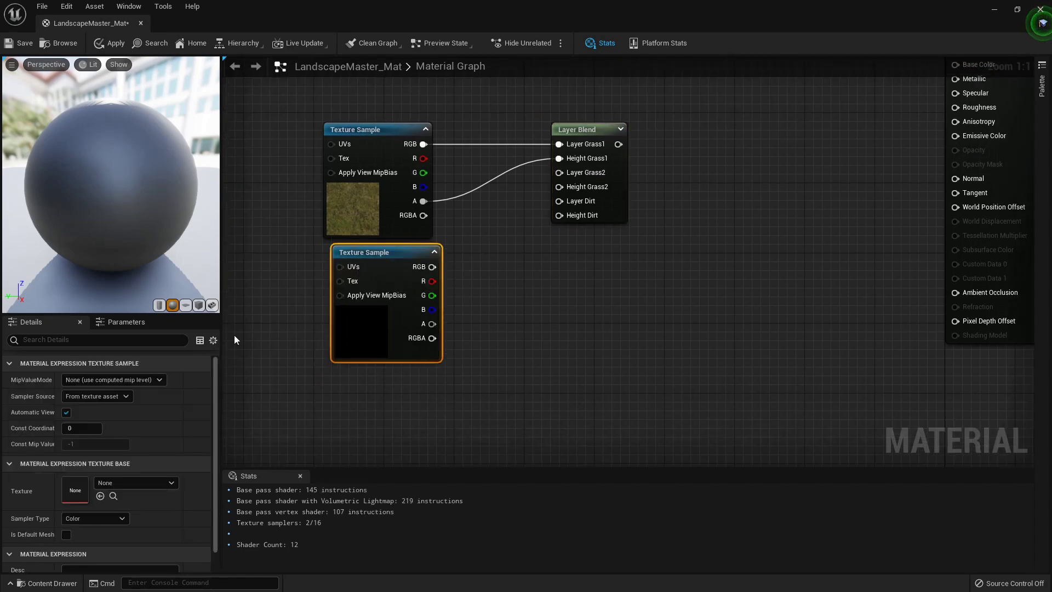
{"action": "left_click", "coordinate": [136, 483]}
{"action": "type", "text": "grass"}
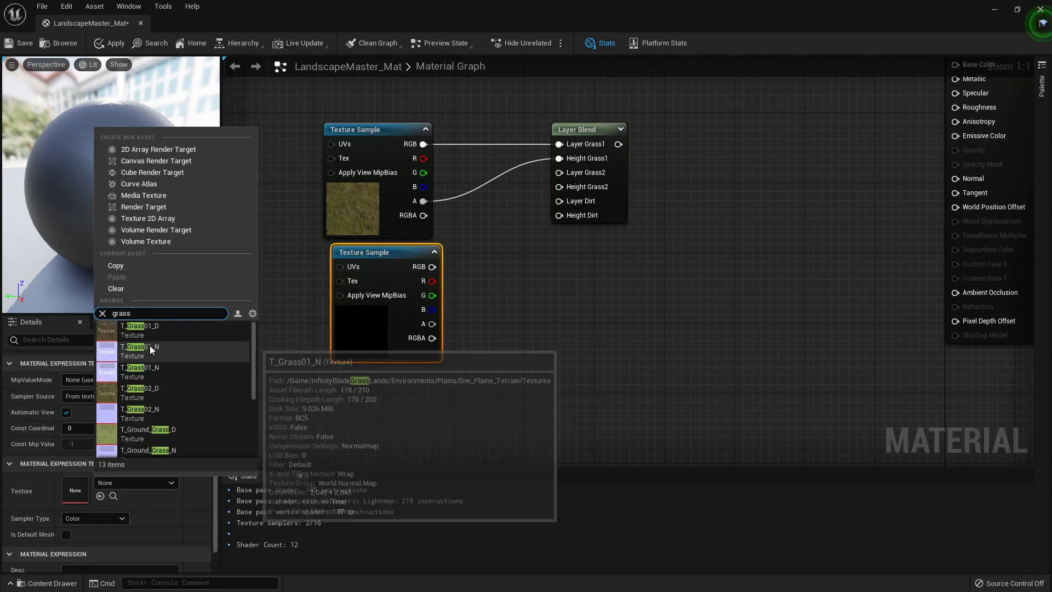
{"action": "left_click", "coordinate": [199, 327]}
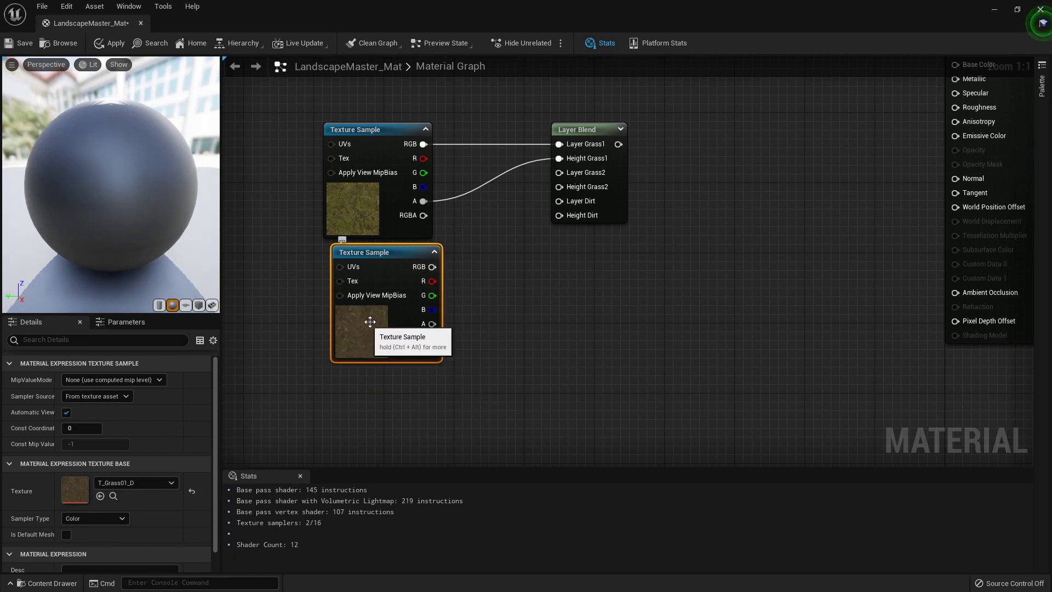
Connect the T_Grass01_D sample's RGB to Layer Grass2 and its alpha to Height Grass2, and align the node under the first sample
{"action": "left_click_drag", "start_coordinate": [433, 267], "coordinate": [558, 172]}
{"action": "left_click_drag", "start_coordinate": [432, 324], "coordinate": [559, 187]}
{"action": "left_click_drag", "start_coordinate": [411, 261], "coordinate": [403, 261]}
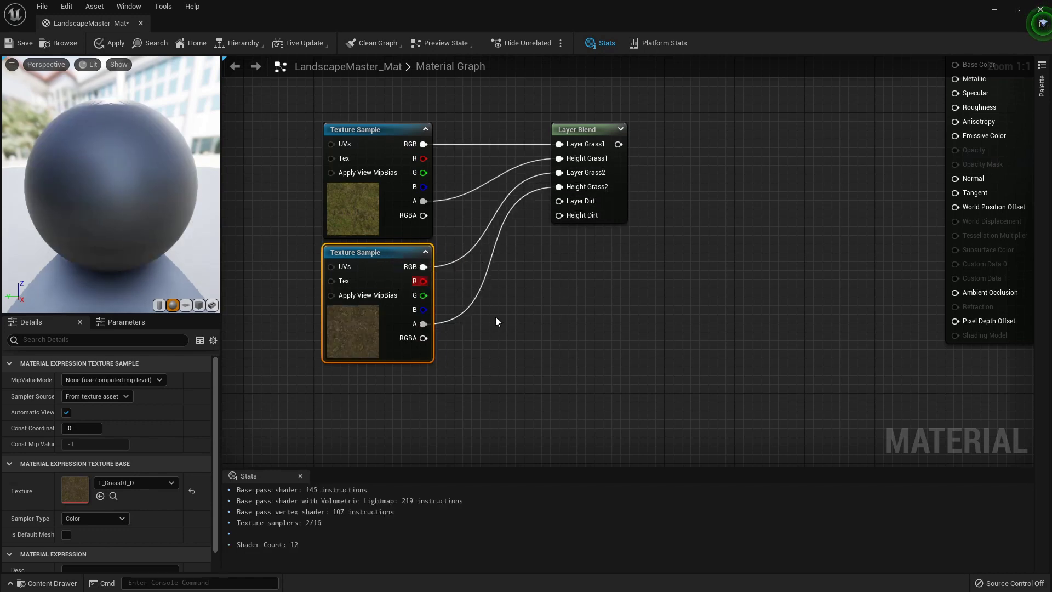
Add a third Texture Sample node aligned below the T_Grass01_D sample
{"action": "right_click_drag", "start_coordinate": [496, 319], "coordinate": [489, 283]}
{"action": "key", "text": "t"}
{"action": "left_click", "coordinate": [316, 324]}
{"action": "left_click_drag", "start_coordinate": [381, 333], "coordinate": [384, 320]}
Assign the T_Dirt_D texture to the third Texture Sample and connect its RGB to Layer Dirt and its alpha to Height Dirt
{"action": "left_click", "coordinate": [131, 483]}
{"action": "type", "text": "dirt"}
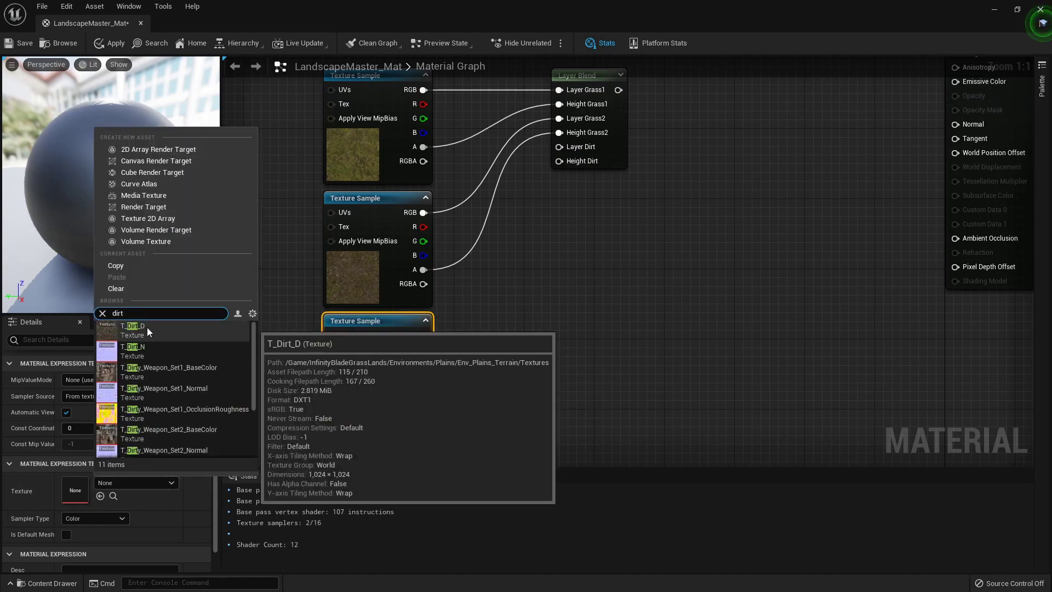
{"action": "left_click", "coordinate": [158, 329]}
{"action": "left_click_drag", "start_coordinate": [425, 336], "coordinate": [559, 146]}
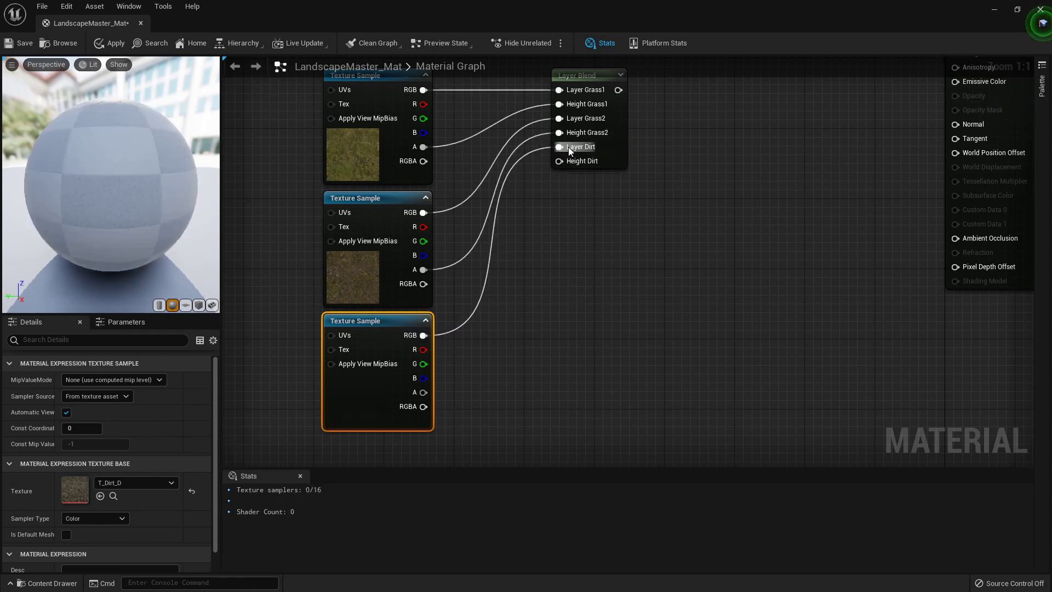
{"action": "left_click_drag", "start_coordinate": [424, 392], "coordinate": [559, 161]}
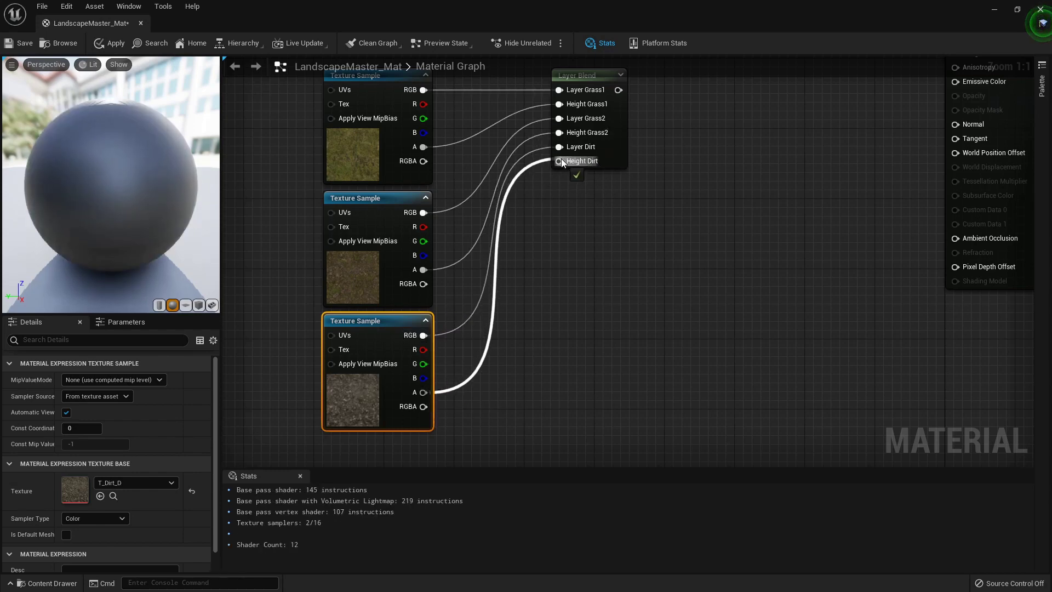
Add a LandscapeCoords node and place it well to the left of the topmost Texture Sample
{"action": "right_click_drag", "start_coordinate": [286, 204], "coordinate": [459, 242]}
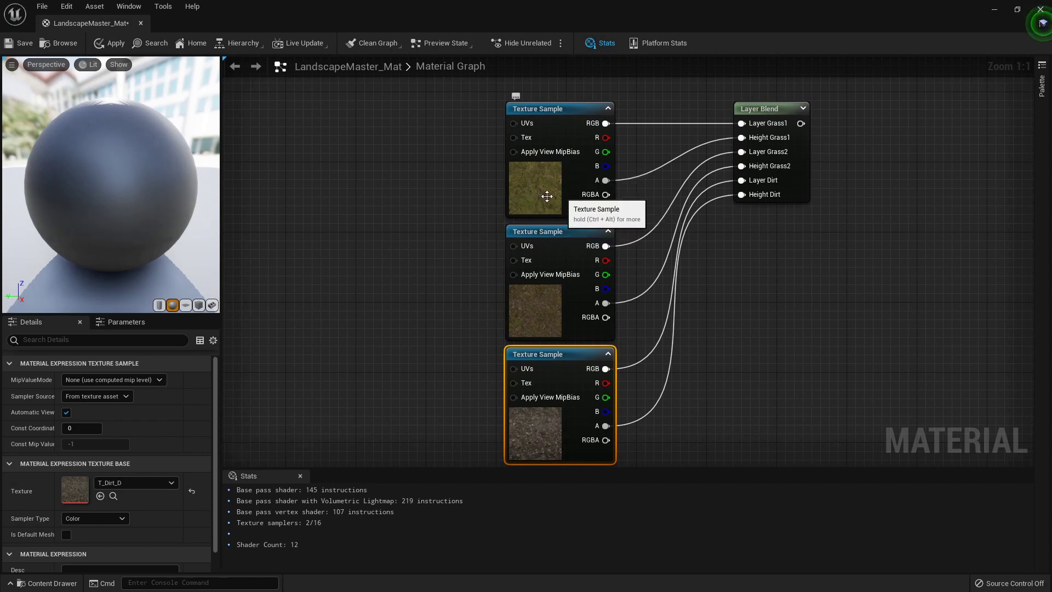
{"action": "right_click_drag", "start_coordinate": [390, 183], "coordinate": [459, 176]}
{"action": "right_click", "coordinate": [398, 146]}
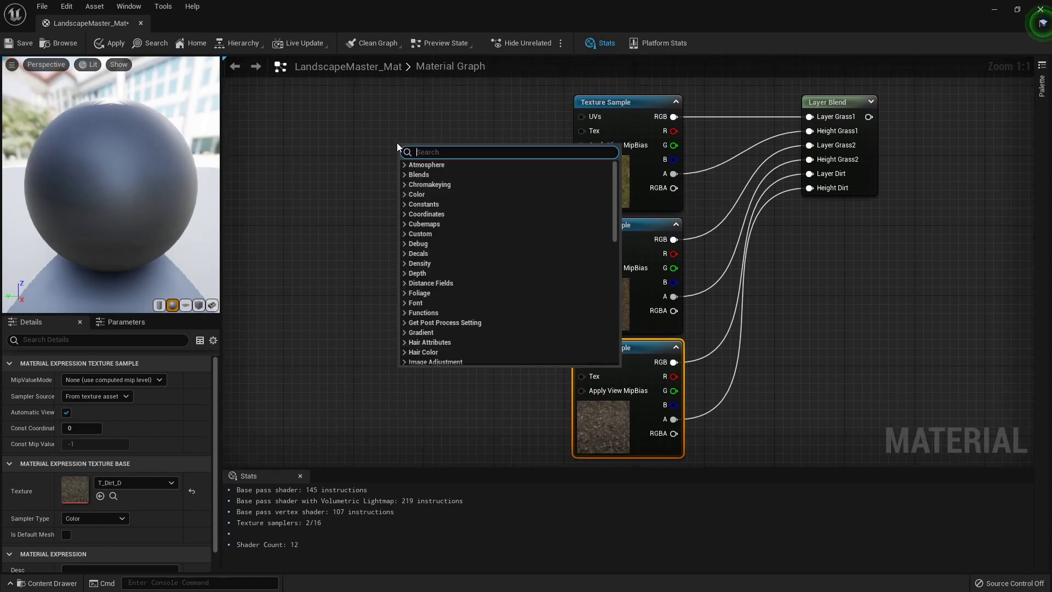
{"action": "type", "text": "lands"}
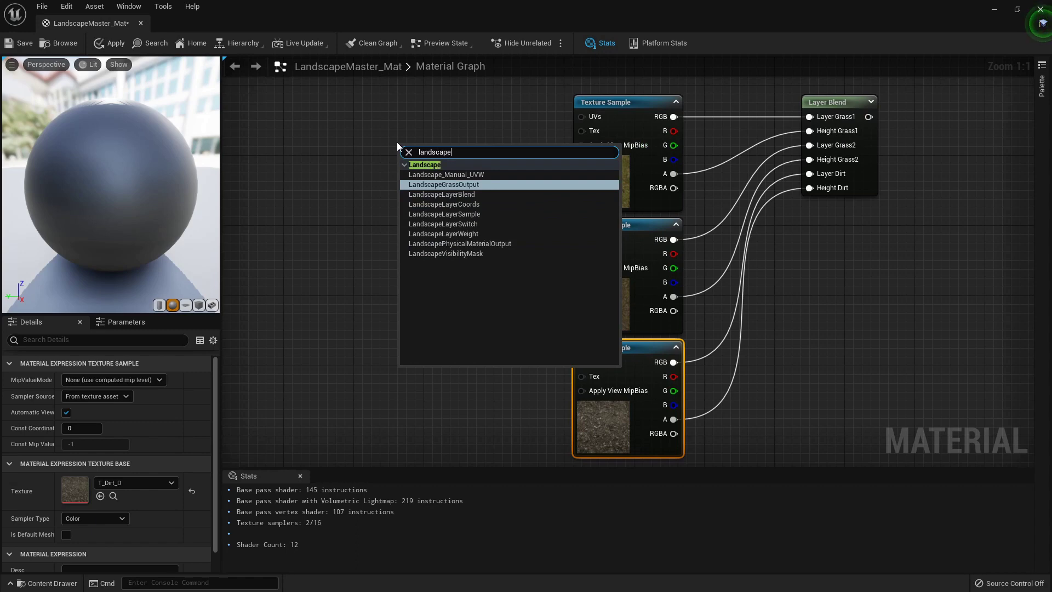
{"action": "type", "text": "cape"}
{"action": "left_click", "coordinate": [471, 205]}
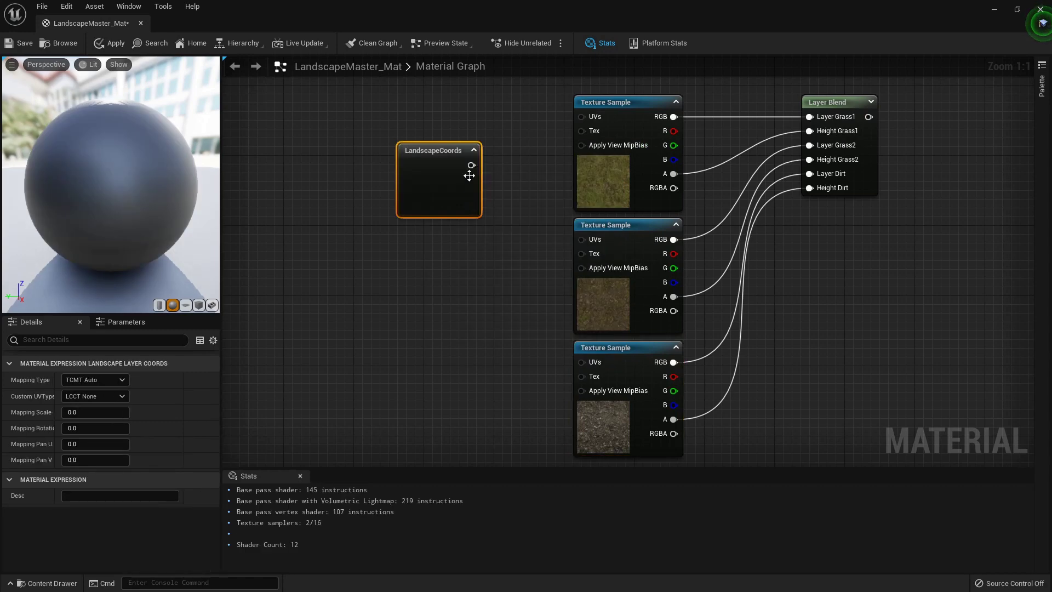
{"action": "left_click_drag", "start_coordinate": [422, 144], "coordinate": [343, 109]}
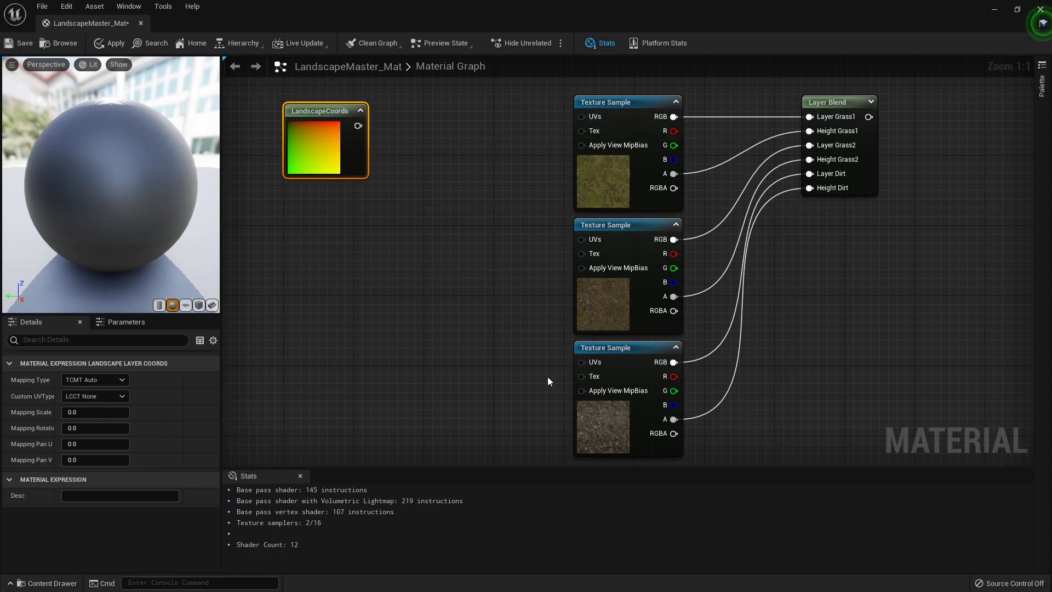
Add three Multiply nodes in a column between LandscapeCoords and the three Texture Samples
{"action": "right_click_drag", "start_coordinate": [466, 188], "coordinate": [463, 213]}
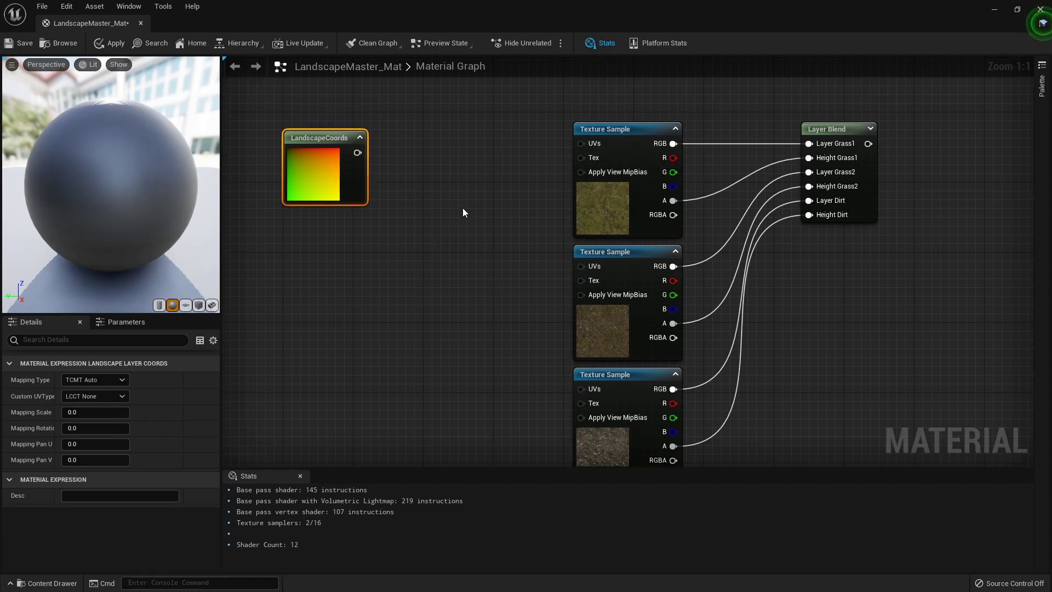
{"action": "left_click", "coordinate": [428, 144]}
{"action": "left_click", "coordinate": [423, 259]}
{"action": "left_click", "coordinate": [427, 385]}
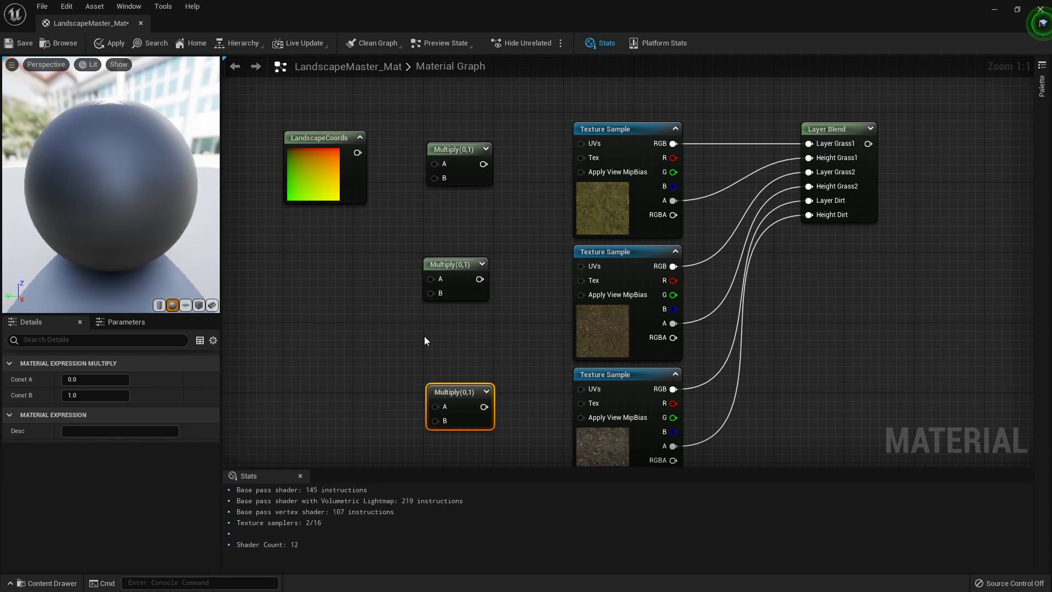
Connect LandscapeCoords to input A of all three Multiply nodes and each Multiply output to its neighbouring Texture Sample's UVs
{"action": "left_click_drag", "start_coordinate": [357, 154], "coordinate": [583, 146]}
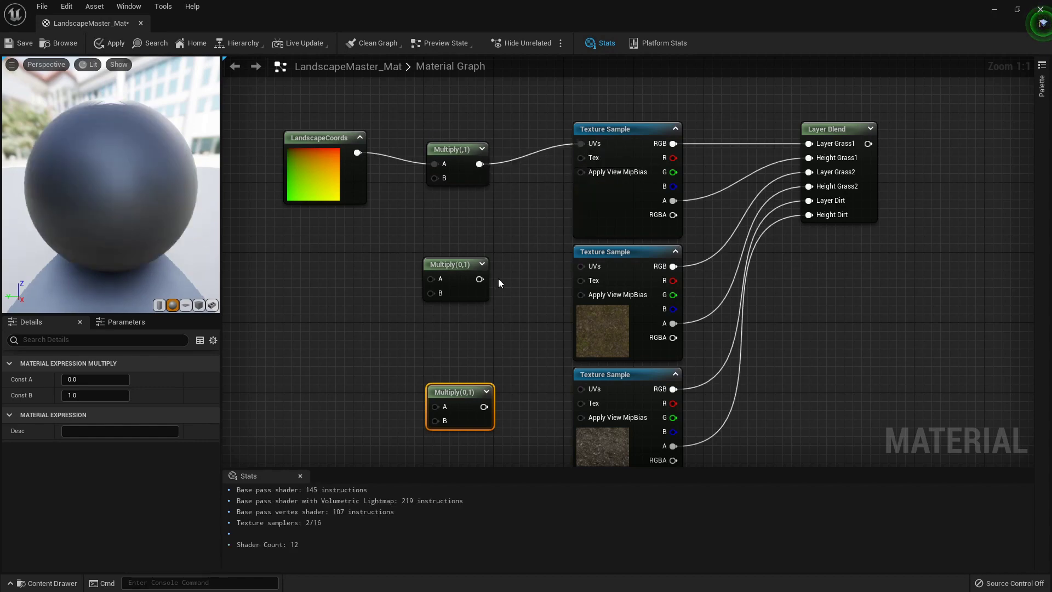
{"action": "left_click_drag", "start_coordinate": [480, 279], "coordinate": [582, 266]}
{"action": "left_click_drag", "start_coordinate": [481, 407], "coordinate": [581, 389]}
{"action": "left_click_drag", "start_coordinate": [431, 279], "coordinate": [357, 152]}
{"action": "left_click_drag", "start_coordinate": [435, 406], "coordinate": [357, 155]}
Add a scalar parameter named Grass1Scale below LandscapeCoords and connect it to input B of the first Multiply
{"action": "right_click_drag", "start_coordinate": [343, 249], "coordinate": [441, 235]}
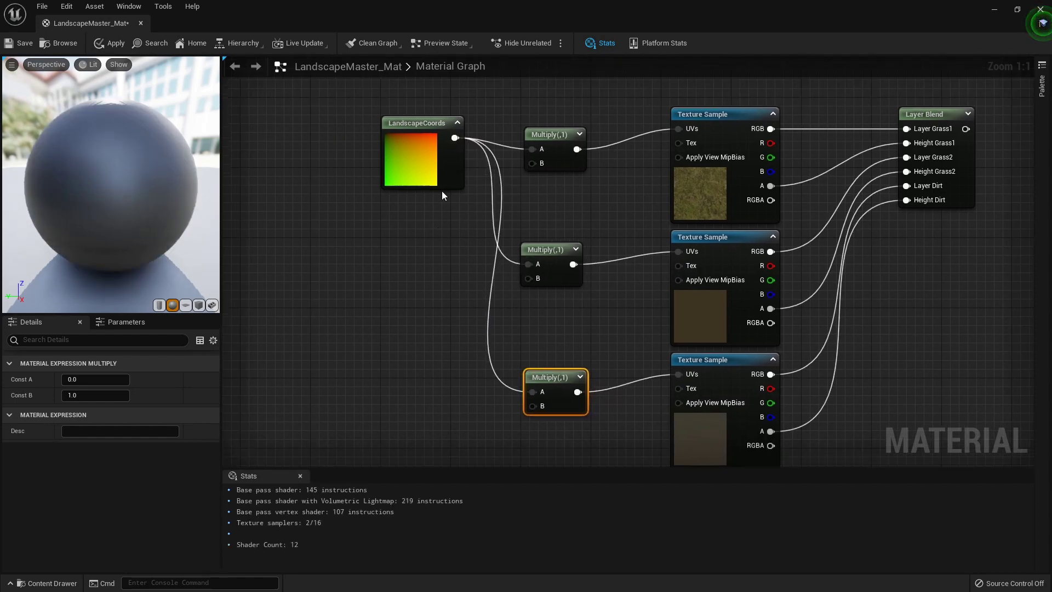
{"action": "left_click", "coordinate": [382, 212]}
{"action": "type", "text": "sss"}
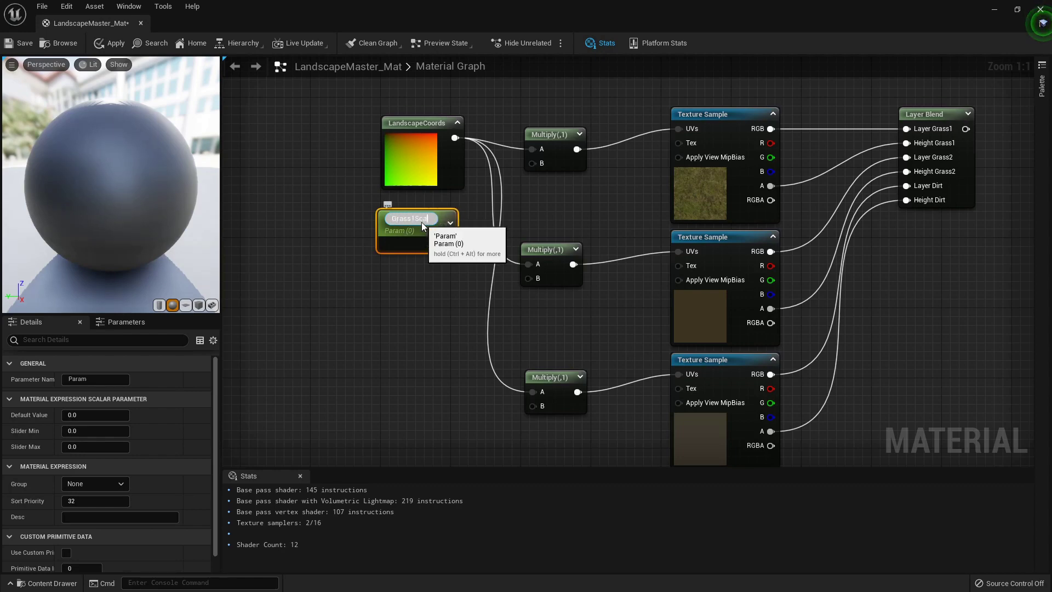
{"action": "type", "text": "le"}
{"action": "key", "text": "Return"}
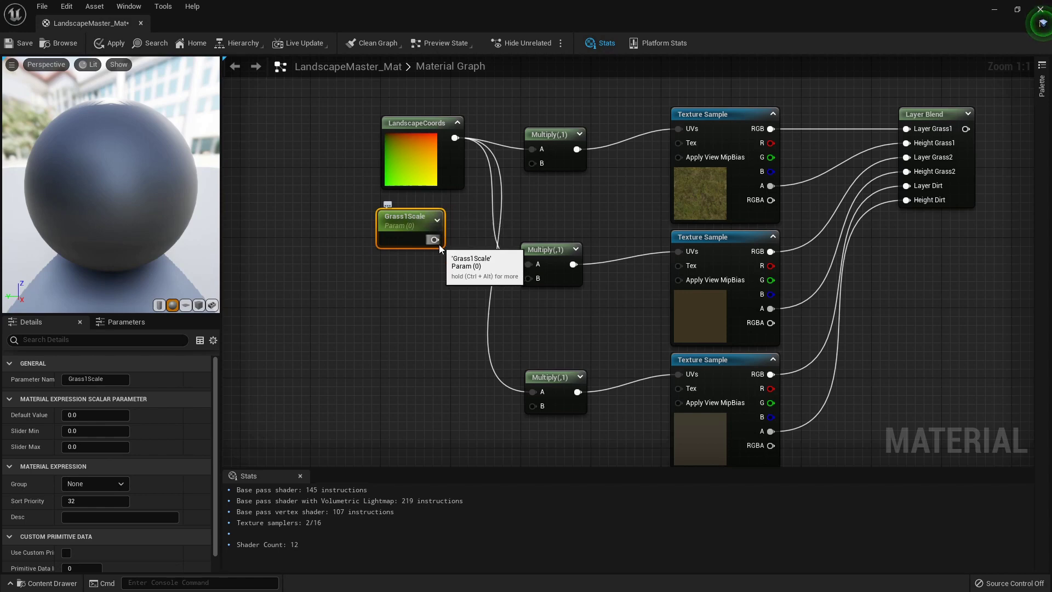
{"action": "left_click_drag", "start_coordinate": [434, 239], "coordinate": [531, 163]}
Add a scalar parameter named Grass2Scale below Grass1Scale and connect it to input B of the second Multiply
{"action": "left_click", "coordinate": [382, 291]}
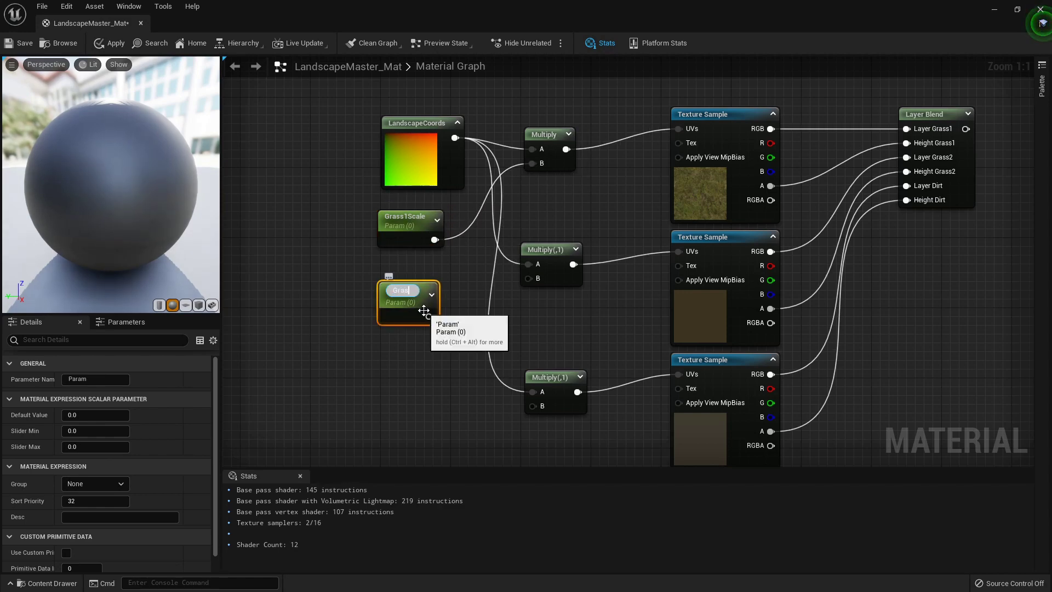
{"action": "type", "text": "Grass2Scale"}
{"action": "key", "text": "Return"}
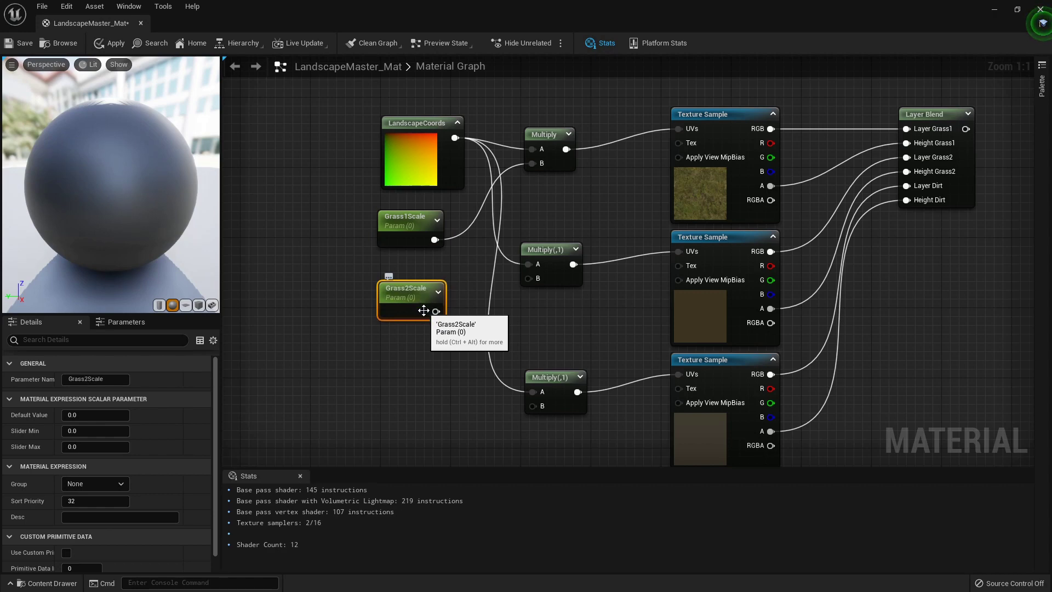
{"action": "left_click_drag", "start_coordinate": [436, 311], "coordinate": [540, 282]}
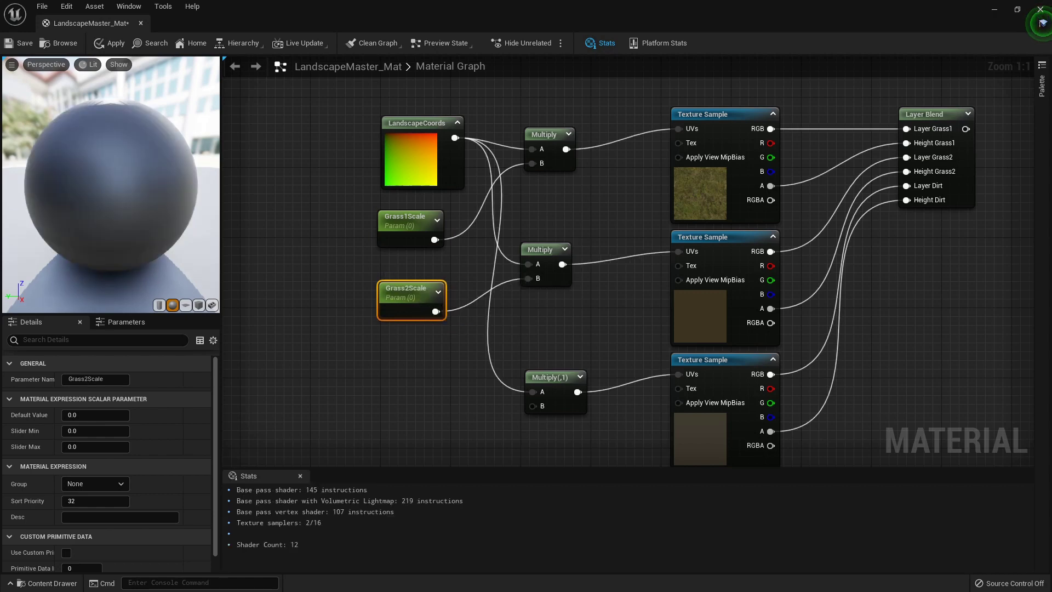
Add a scalar parameter named DirtScale below Grass2Scale and connect it to input B of the third Multiply
{"action": "right_click_drag", "start_coordinate": [386, 374], "coordinate": [396, 311]}
{"action": "key", "text": "s"}
{"action": "left_click", "coordinate": [396, 311]}
{"action": "type", "text": "Dirt"}
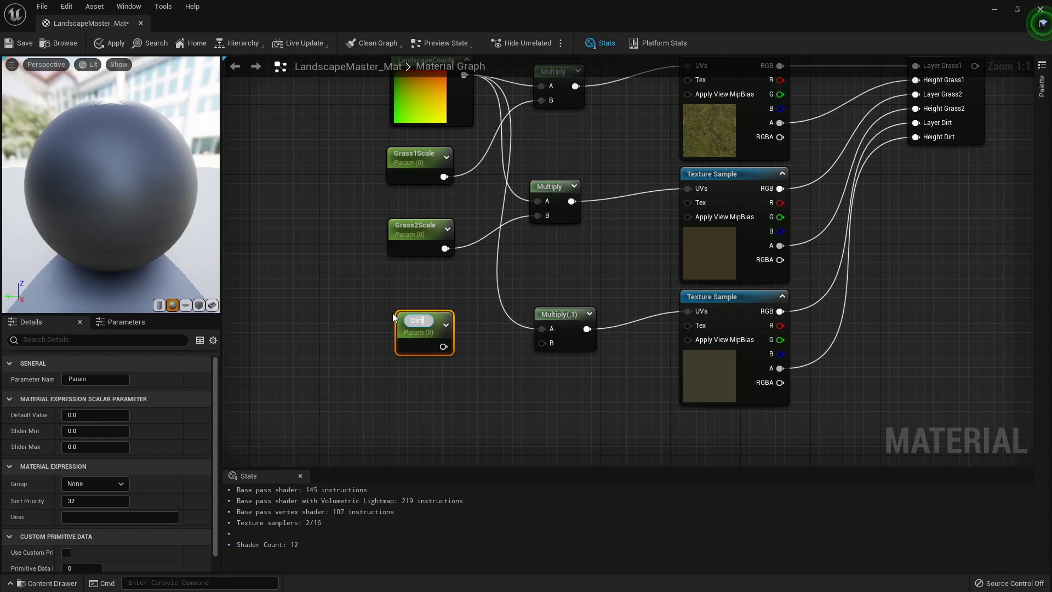
{"action": "type", "text": "Scale"}
{"action": "left_click", "coordinate": [518, 355]}
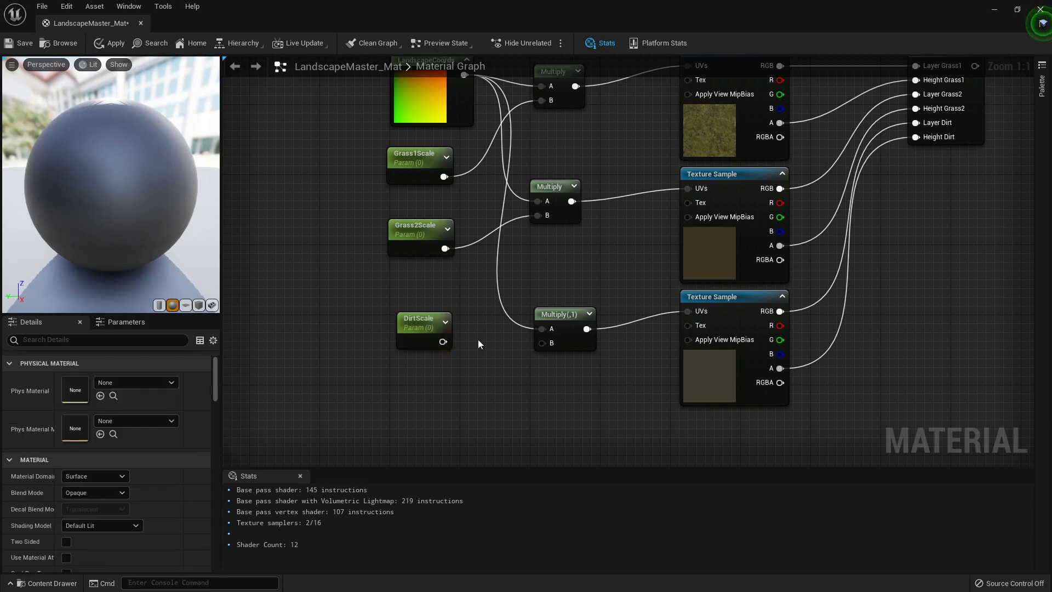
{"action": "left_click_drag", "start_coordinate": [441, 342], "coordinate": [552, 344]}
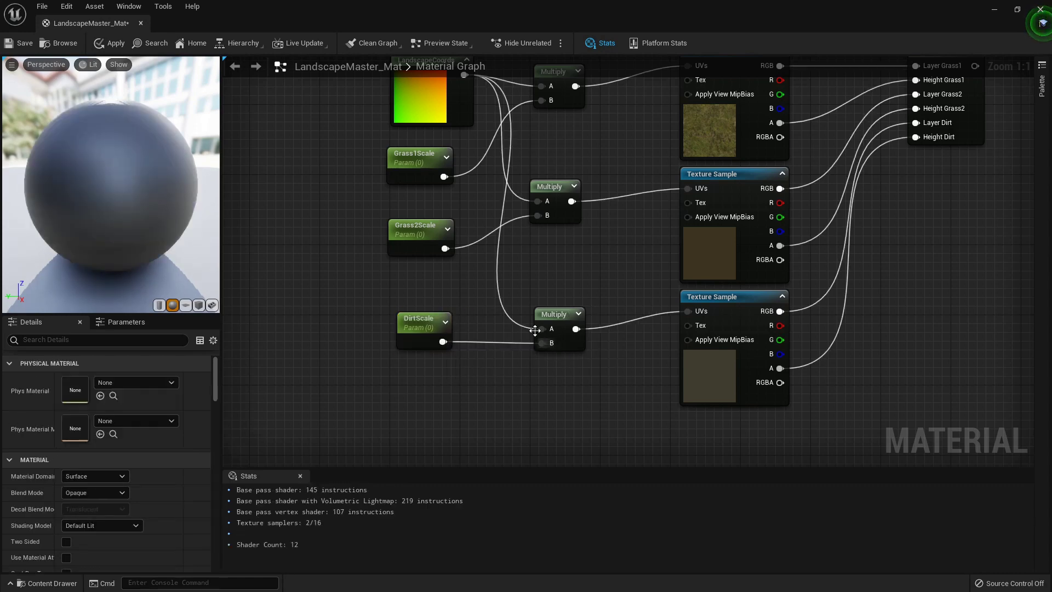
Set the default value of Grass1Scale, Grass2Scale and DirtScale to 1 and apply the material changes
{"action": "left_click", "coordinate": [419, 158]}
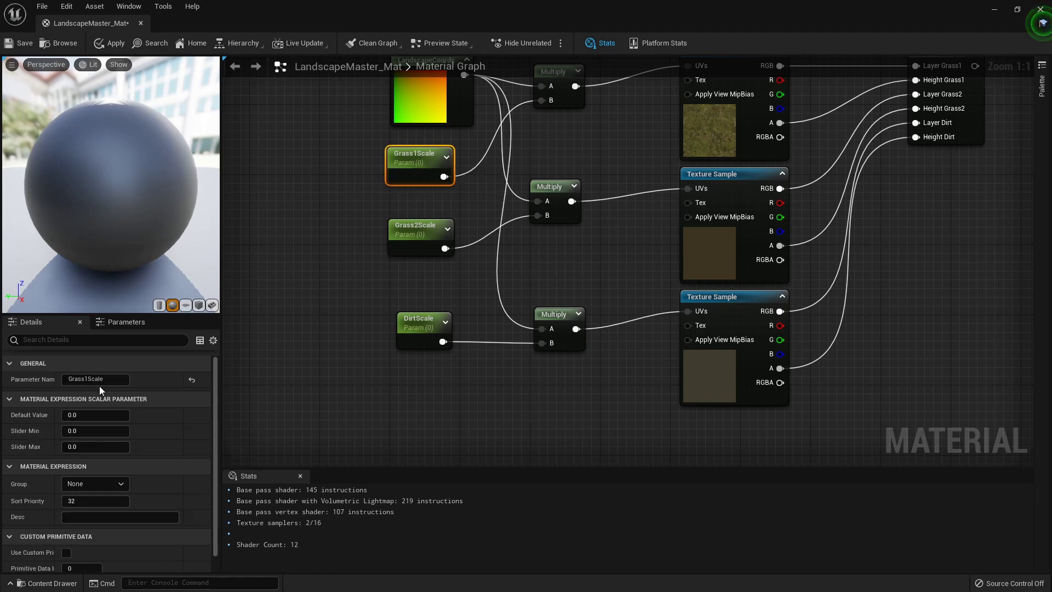
{"action": "left_click", "coordinate": [84, 417]}
{"action": "type", "text": "1"}
{"action": "left_click", "coordinate": [401, 245]}
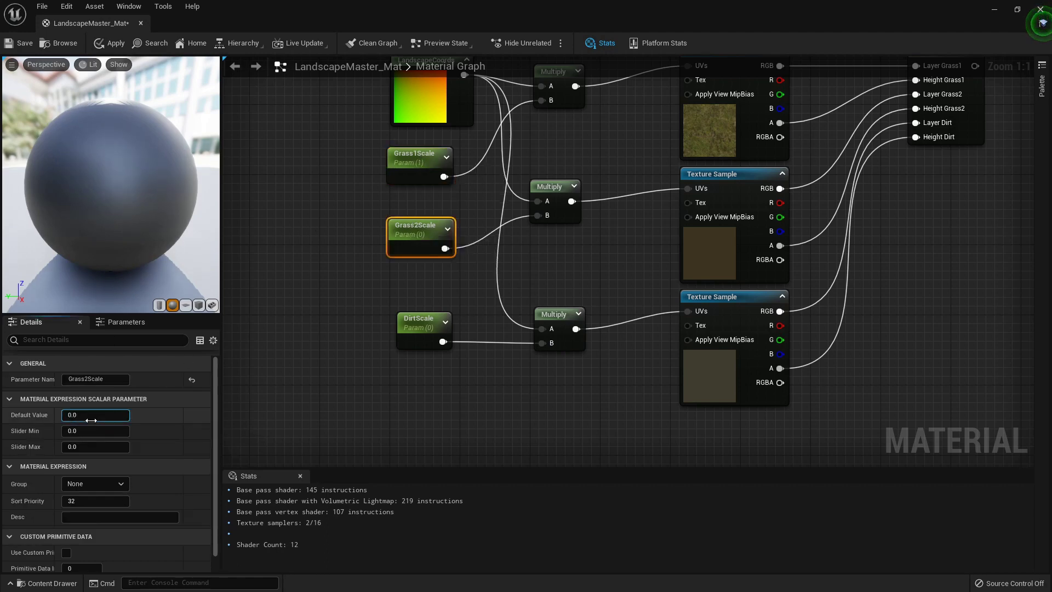
{"action": "type", "text": "1"}
{"action": "left_click", "coordinate": [418, 322]}
{"action": "left_click", "coordinate": [93, 415]}
{"action": "type", "text": "1"}
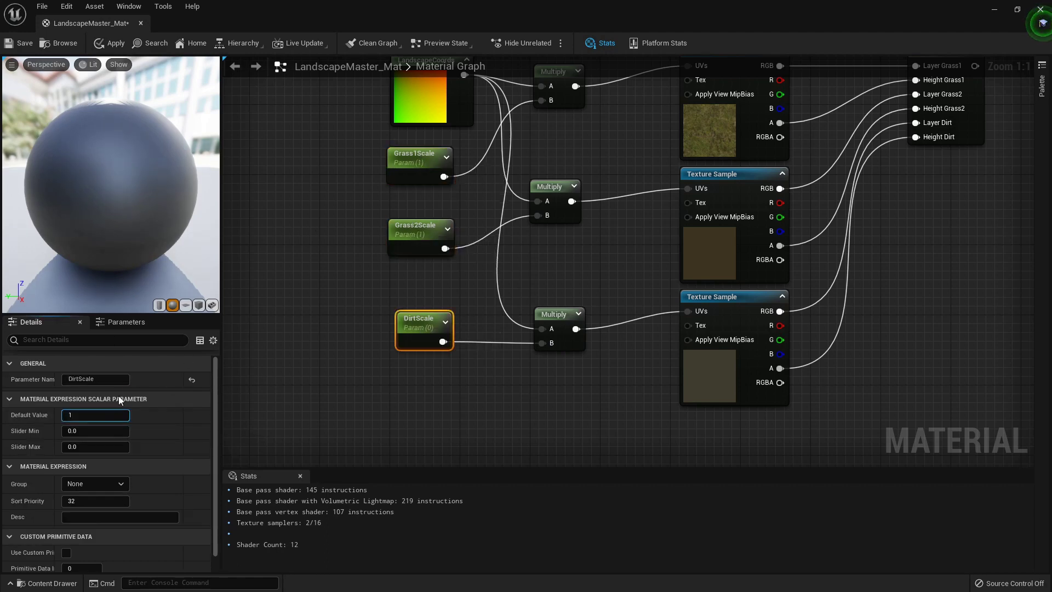
{"action": "left_click", "coordinate": [110, 43]}
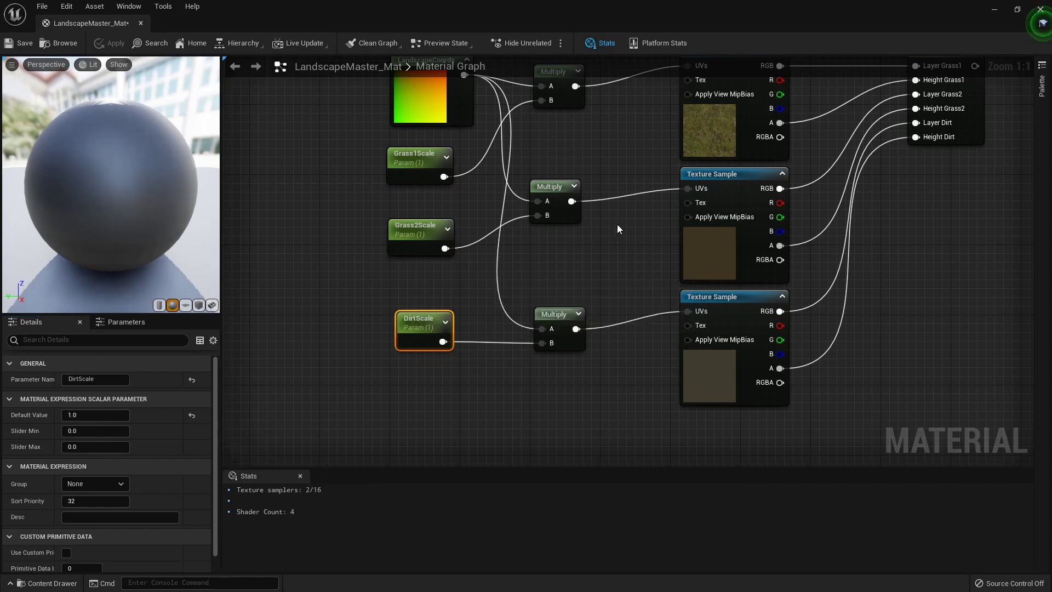
Add two Texture Sample nodes, one below the other, in the empty graph area above the LandscapeCoords node
{"action": "scroll", "coordinate": [626, 218], "scroll_direction": "down", "scroll_amount": 1}
{"action": "scroll", "coordinate": [626, 214], "scroll_direction": "down", "scroll_amount": 2}
{"action": "right_click_drag", "start_coordinate": [773, 184], "coordinate": [586, 379]}
{"action": "scroll", "coordinate": [591, 283], "scroll_direction": "up", "scroll_amount": 2}
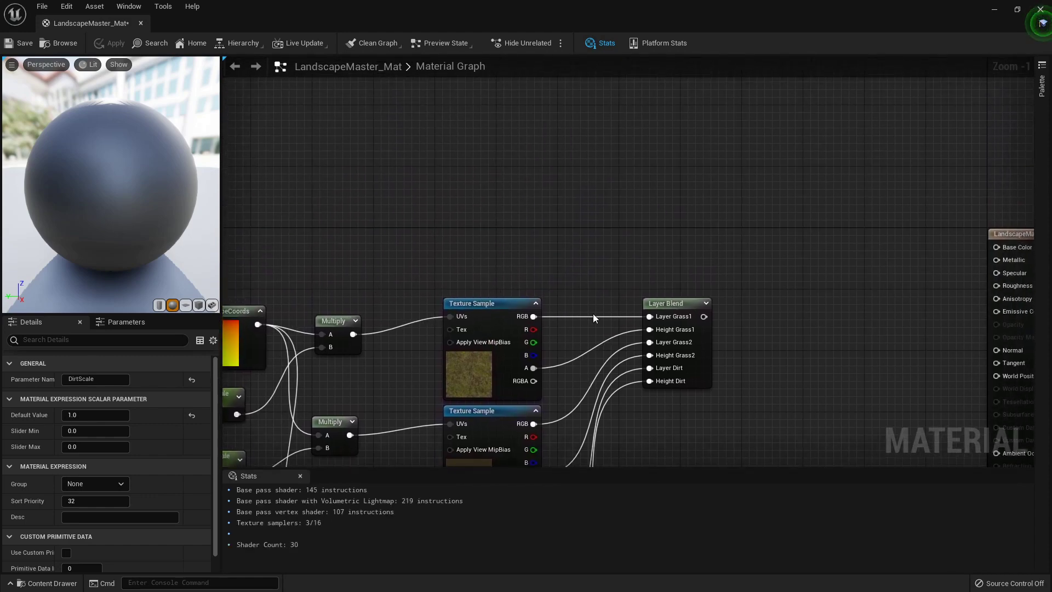
{"action": "right_click_drag", "start_coordinate": [472, 190], "coordinate": [517, 255]}
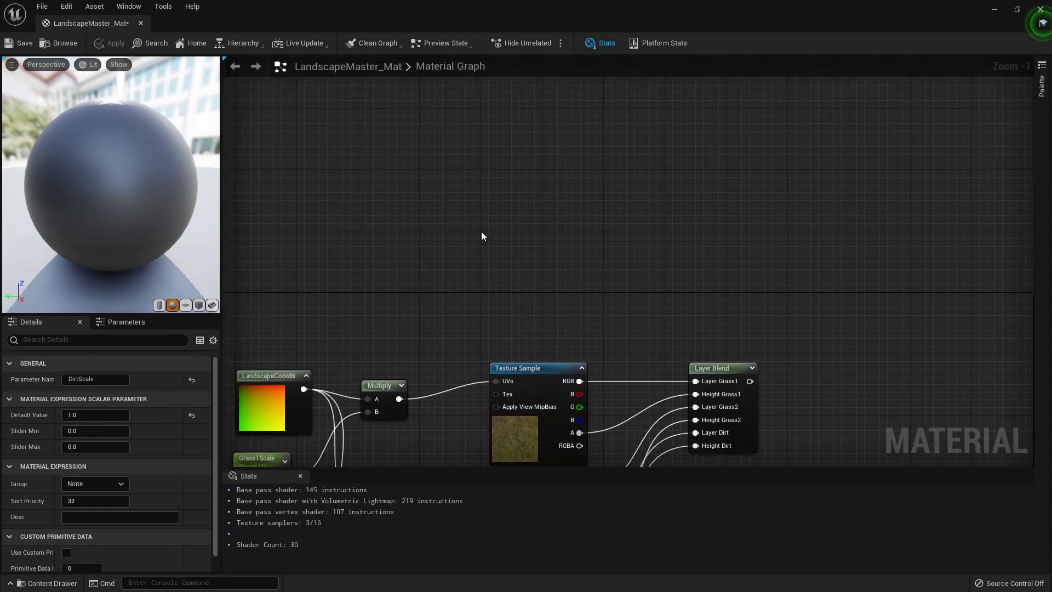
{"action": "right_click_drag", "start_coordinate": [388, 202], "coordinate": [413, 238]}
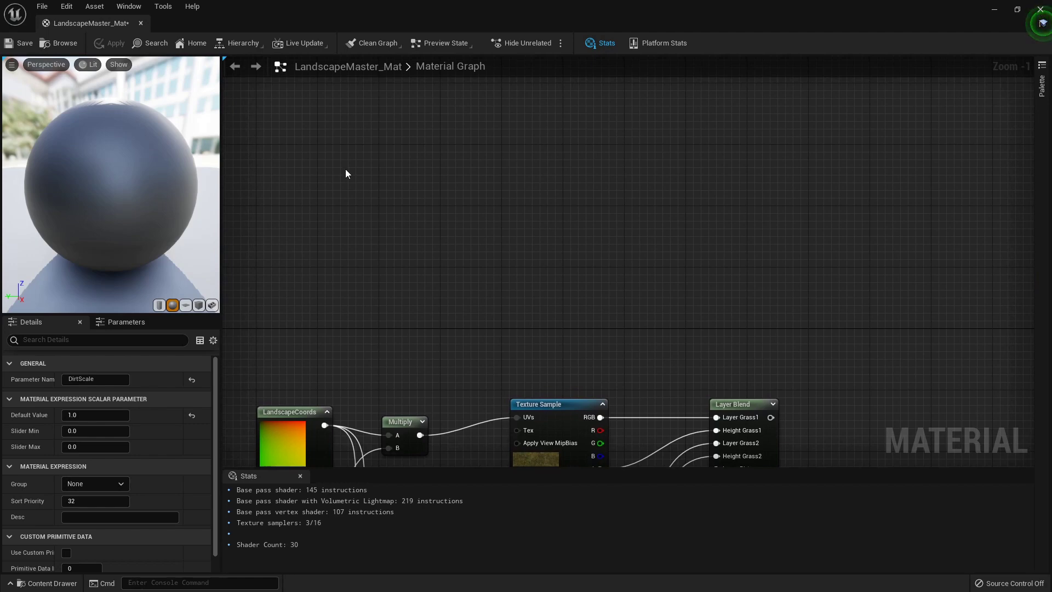
{"action": "left_click", "coordinate": [314, 154]}
{"action": "left_click", "coordinate": [318, 295]}
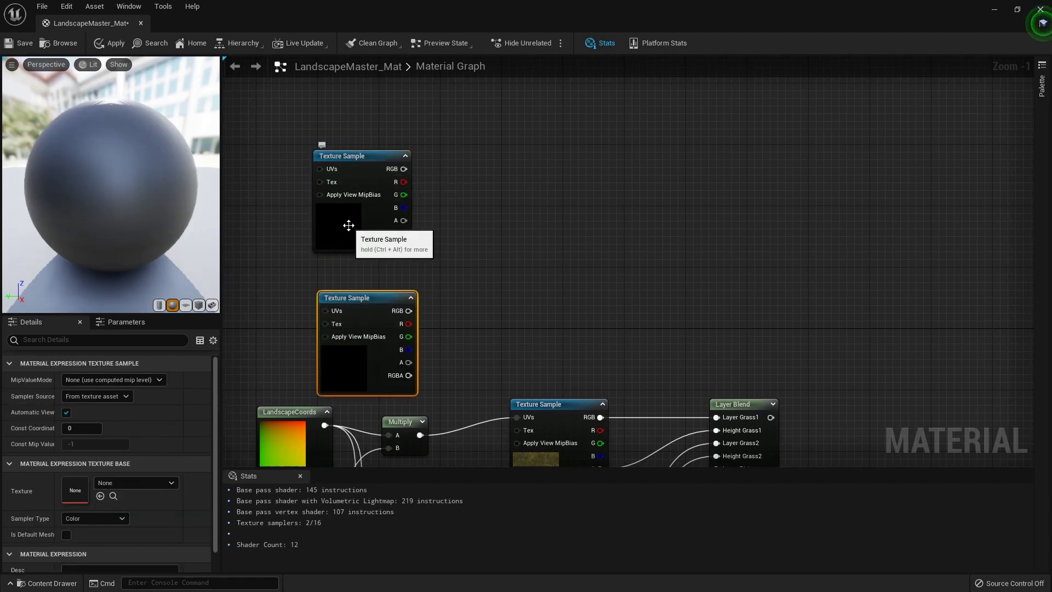
Assign the T_Cliff01_D texture to the upper of the two new Texture Samples
{"action": "left_click", "coordinate": [324, 237]}
{"action": "left_click", "coordinate": [159, 486]}
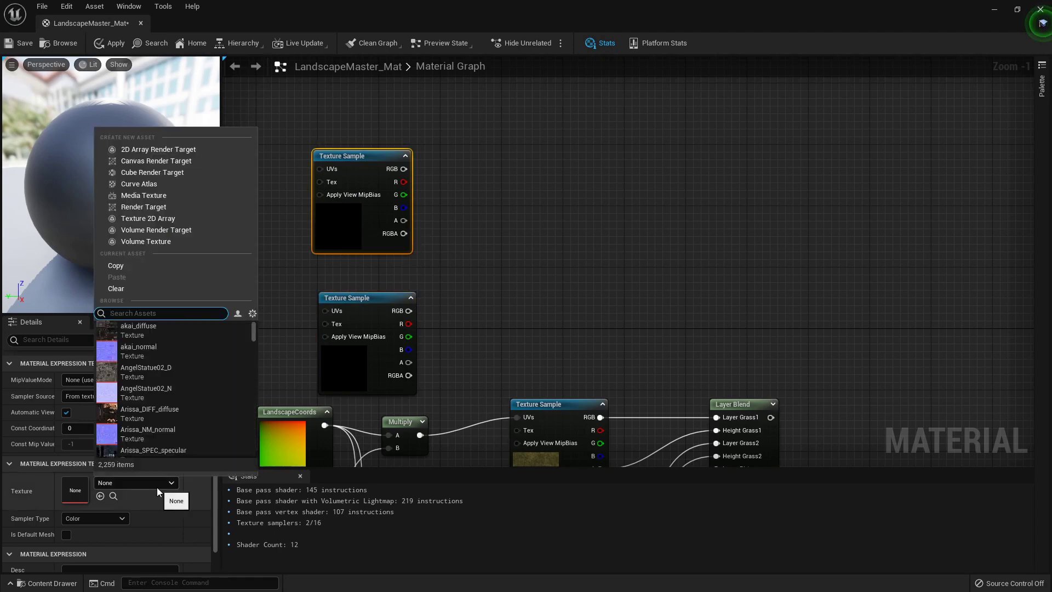
{"action": "type", "text": "cli"}
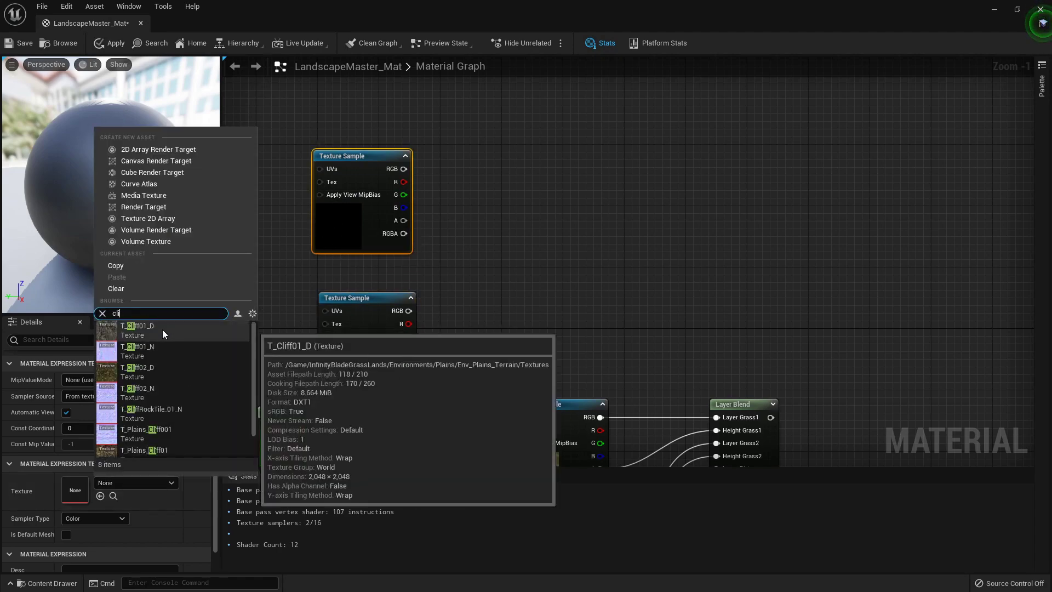
{"action": "left_click", "coordinate": [163, 332]}
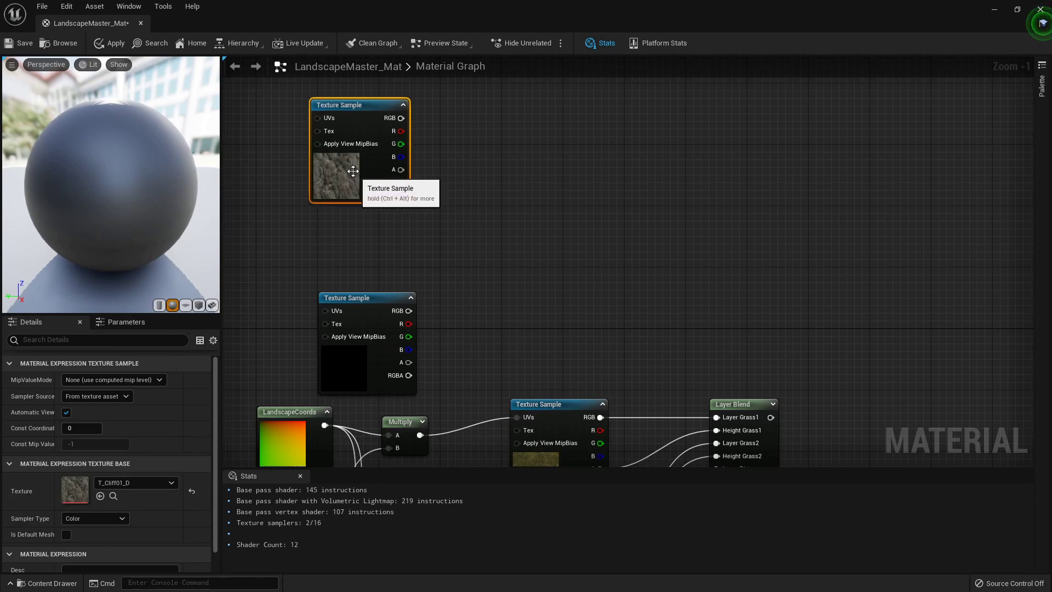
Assign the T_Cliff01_N texture to the lower new Texture Sample and align the node beneath the T_Cliff01_D sample
{"action": "left_click_drag", "start_coordinate": [357, 313], "coordinate": [340, 265]}
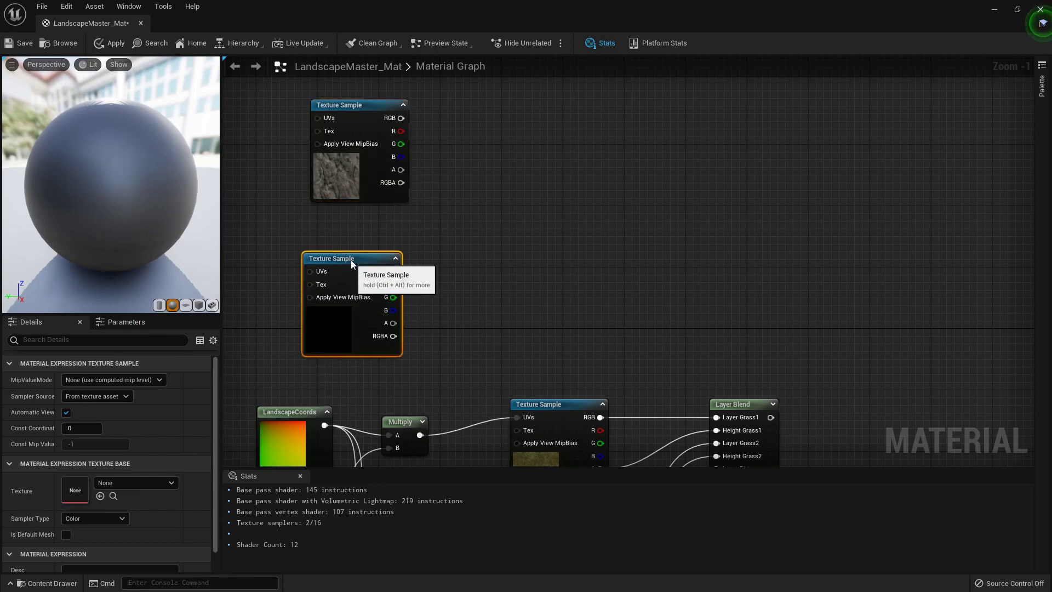
{"action": "left_click", "coordinate": [130, 486]}
{"action": "type", "text": "cliff"}
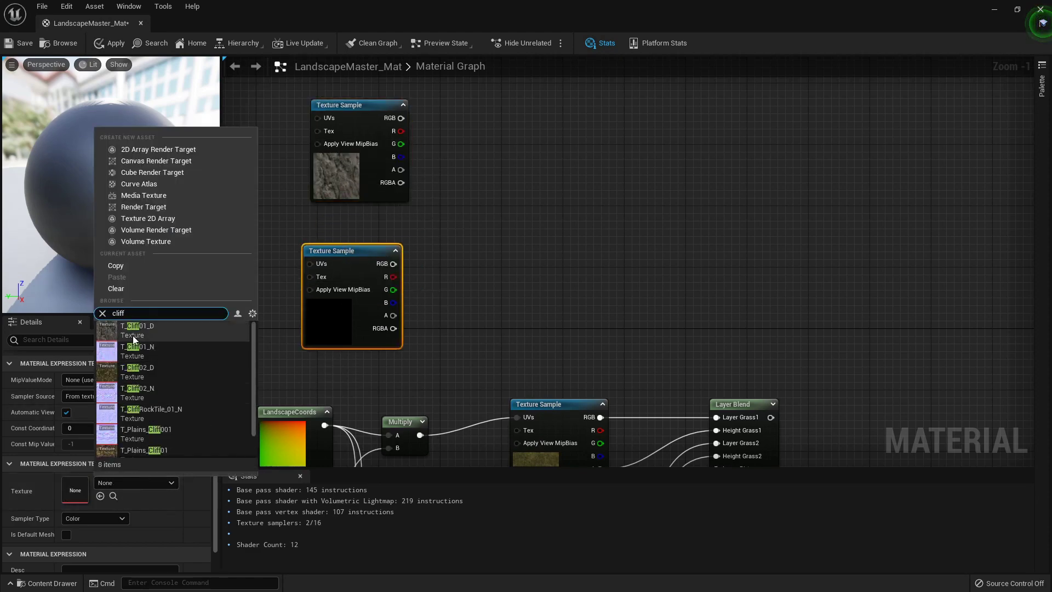
{"action": "left_click", "coordinate": [136, 351]}
{"action": "left_click_drag", "start_coordinate": [357, 265], "coordinate": [361, 240]}
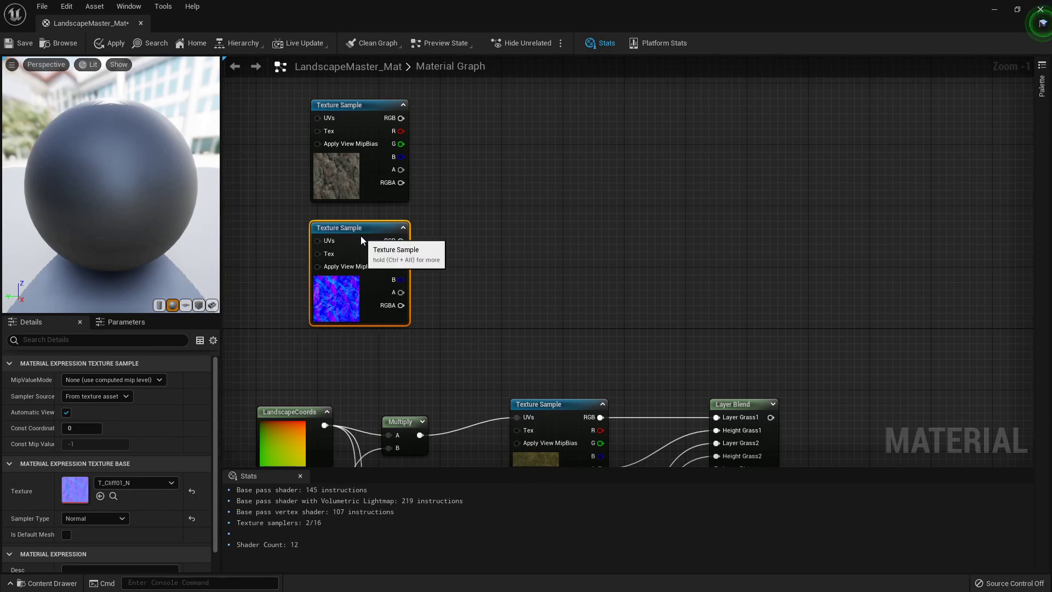
Convert the T_Cliff01_D and T_Cliff01_N samples to Texture Objects and move the normal map's node further down
{"action": "right_click_drag", "start_coordinate": [441, 134], "coordinate": [484, 182]}
{"action": "right_click", "coordinate": [398, 156]}
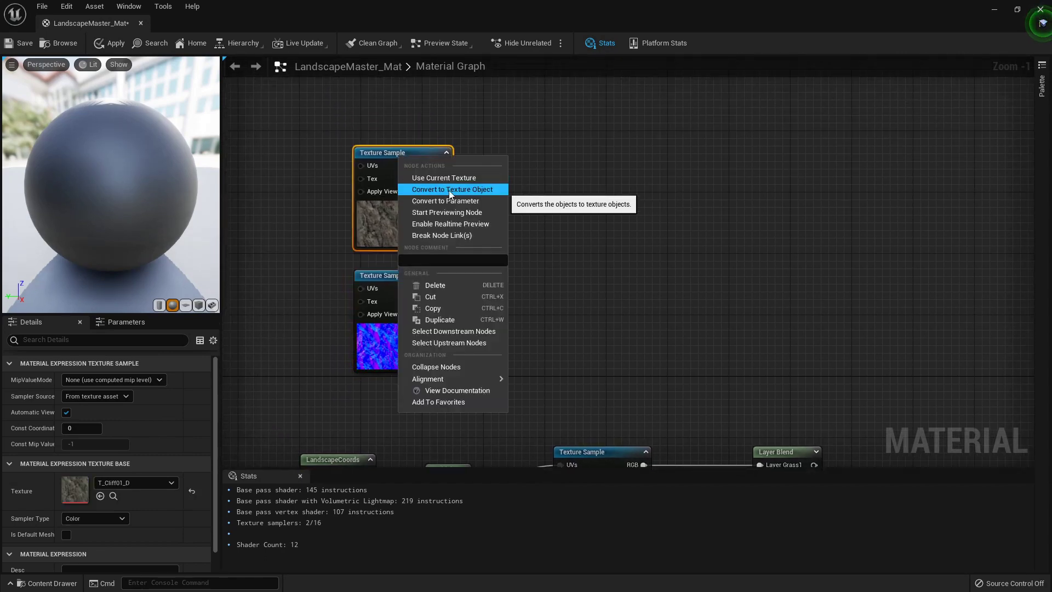
{"action": "left_click", "coordinate": [468, 190]}
{"action": "right_click", "coordinate": [390, 284]}
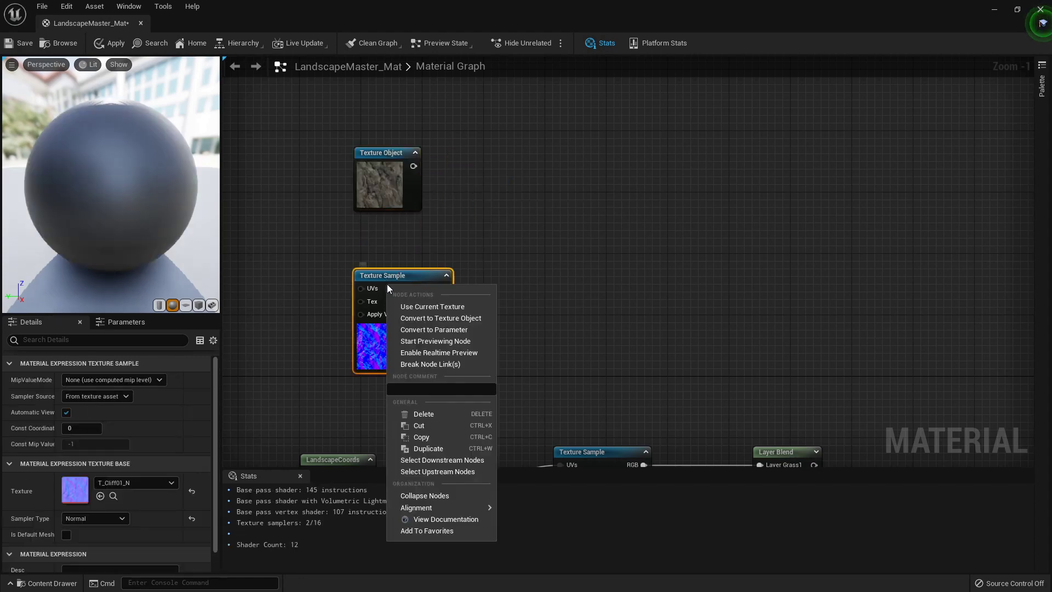
{"action": "left_click", "coordinate": [462, 318]}
{"action": "left_click_drag", "start_coordinate": [386, 276], "coordinate": [386, 308]}
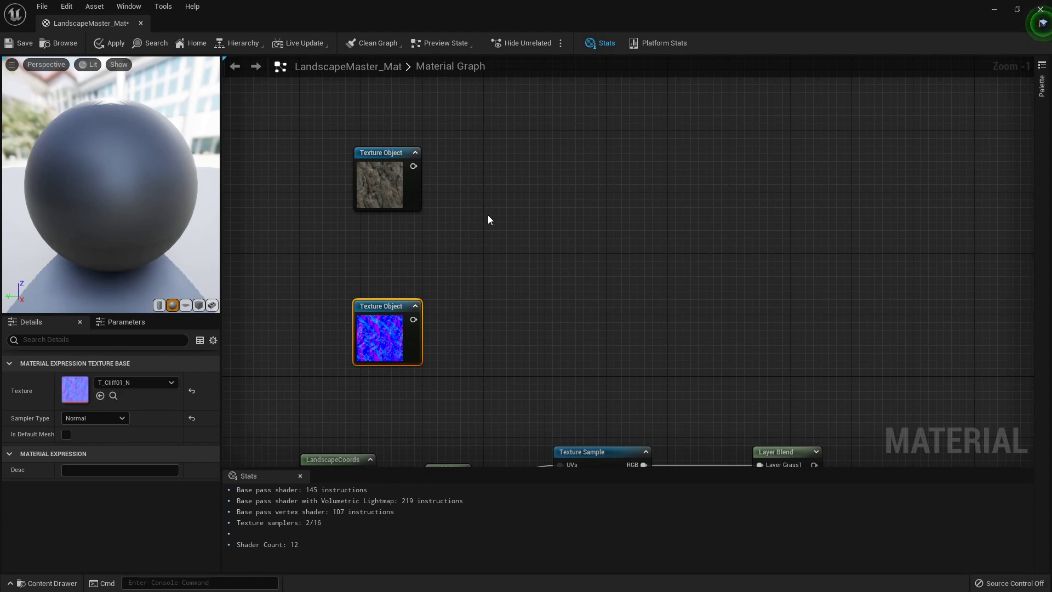
Add a WorldAlignedTexture node and feed the T_Cliff01_D Texture Object into its TextureObject input
{"action": "right_click", "coordinate": [463, 190]}
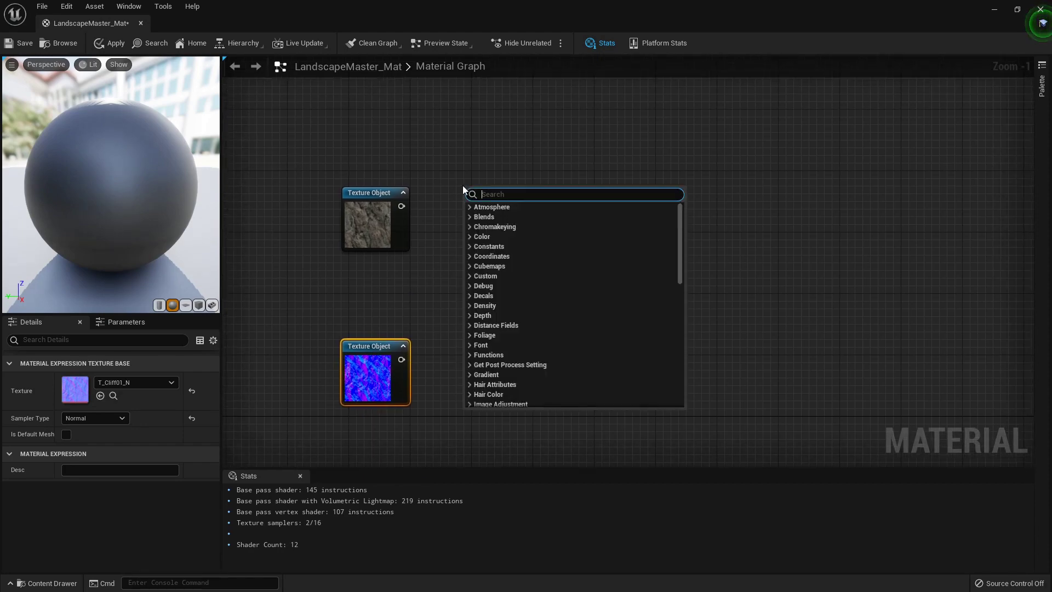
{"action": "type", "text": "world aligne"}
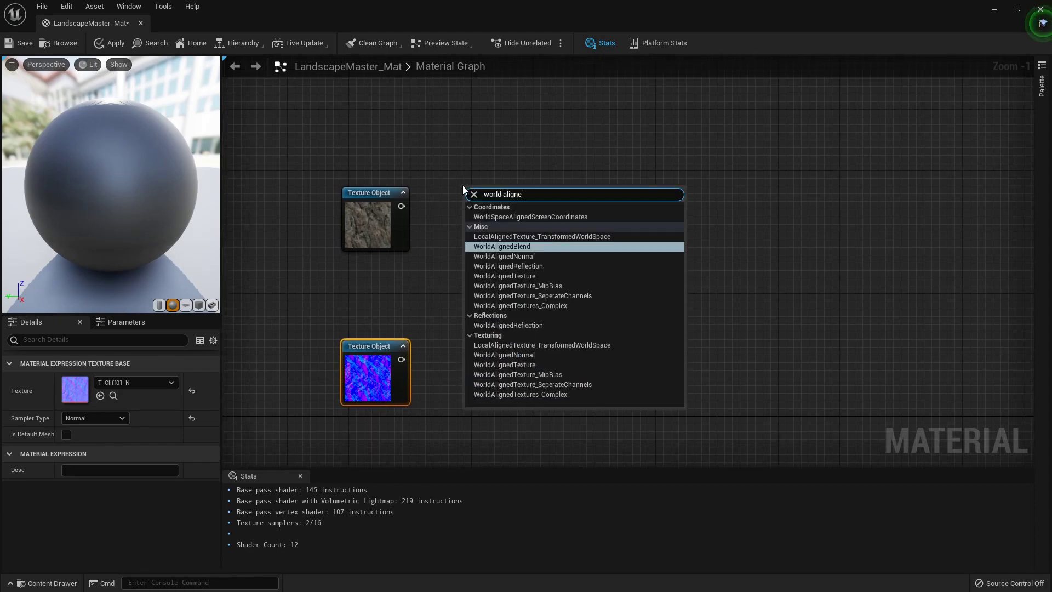
{"action": "type", "text": "d tex"}
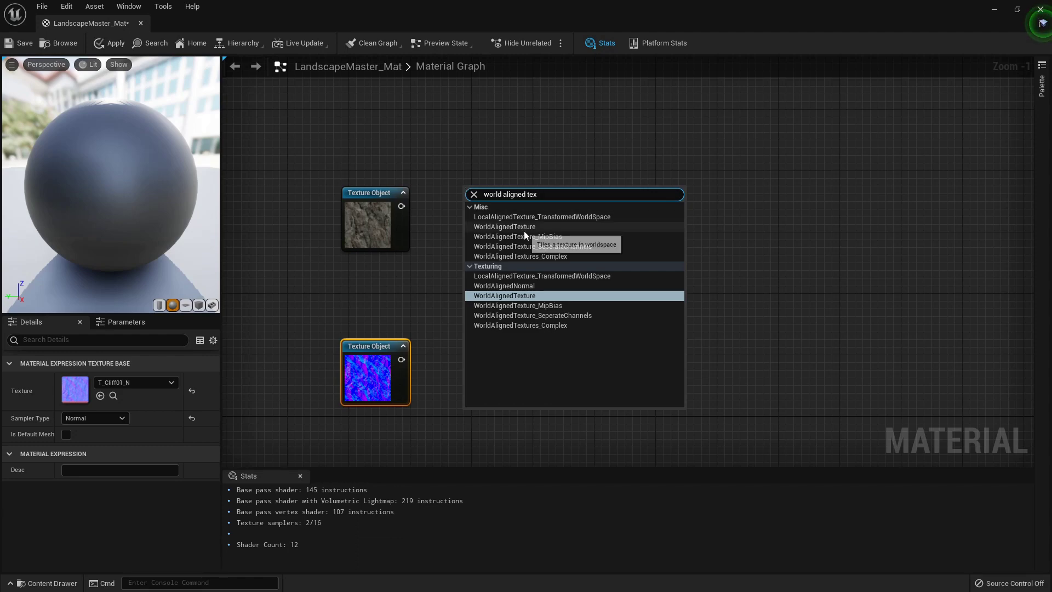
{"action": "left_click", "coordinate": [524, 227]}
{"action": "left_click_drag", "start_coordinate": [401, 206], "coordinate": [490, 208]}
Add a WorldAlignedNormal node and feed the T_Cliff01_N Texture Object into its TextureObject input
{"action": "right_click", "coordinate": [458, 316]}
{"action": "type", "text": "world"}
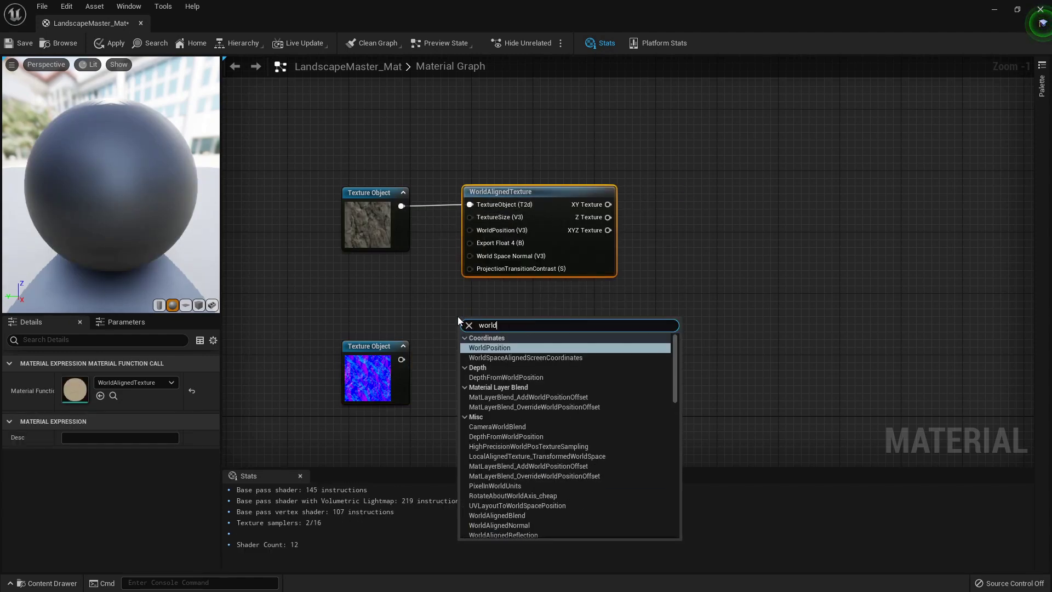
{"action": "type", "text": " aligned normal"}
{"action": "key", "text": "Return"}
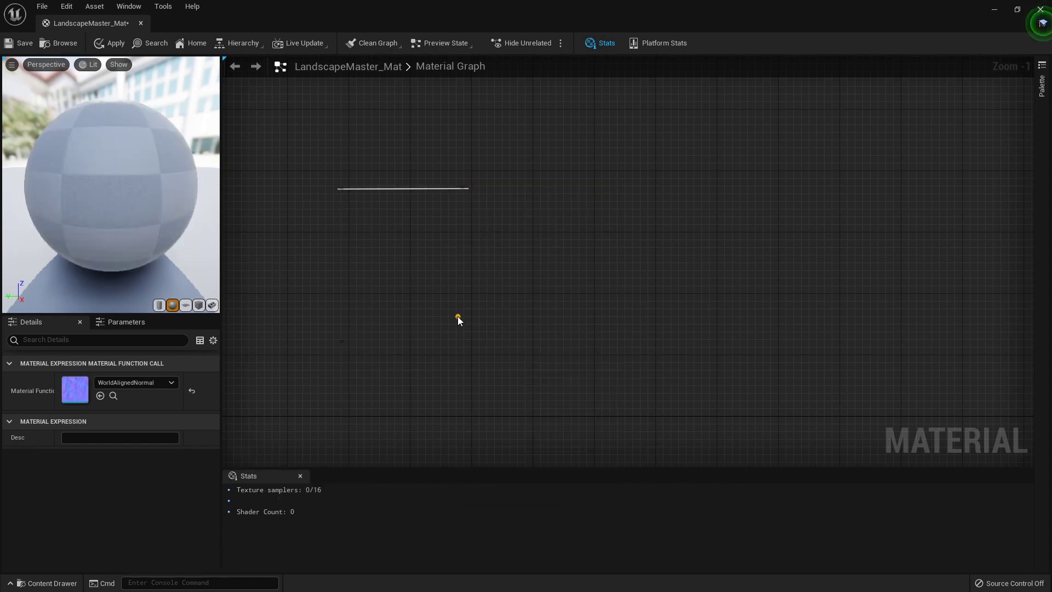
{"action": "left_click_drag", "start_coordinate": [402, 359], "coordinate": [543, 354]}
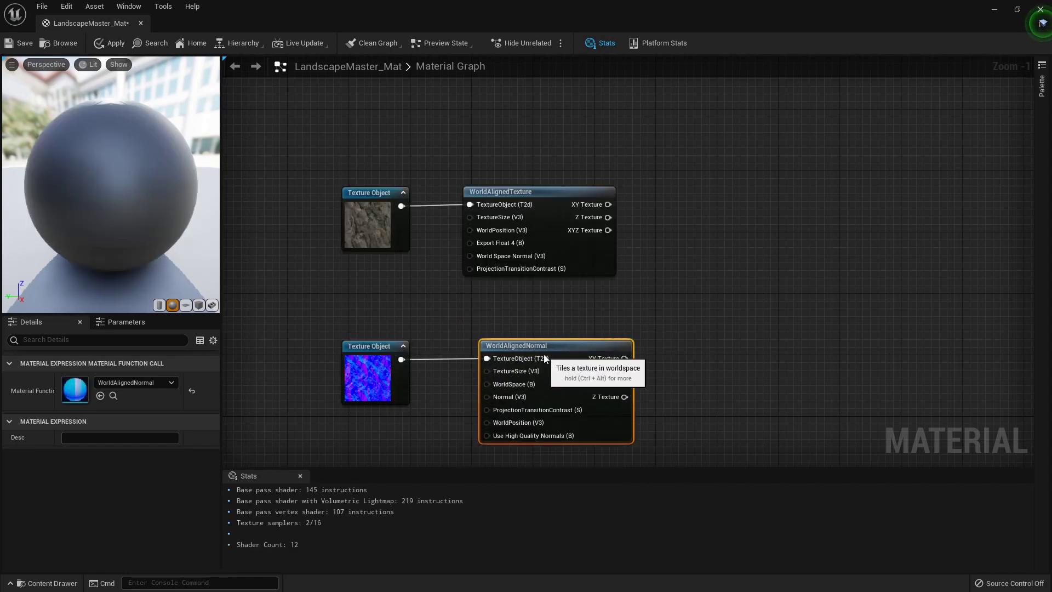
Add a scalar parameter named CliffTiling between the two cliff Texture Objects
{"action": "left_click", "coordinate": [382, 194]}
{"action": "scroll", "coordinate": [451, 294], "scroll_direction": "down", "scroll_amount": 1}
{"action": "right_click_drag", "start_coordinate": [450, 294], "coordinate": [466, 115]}
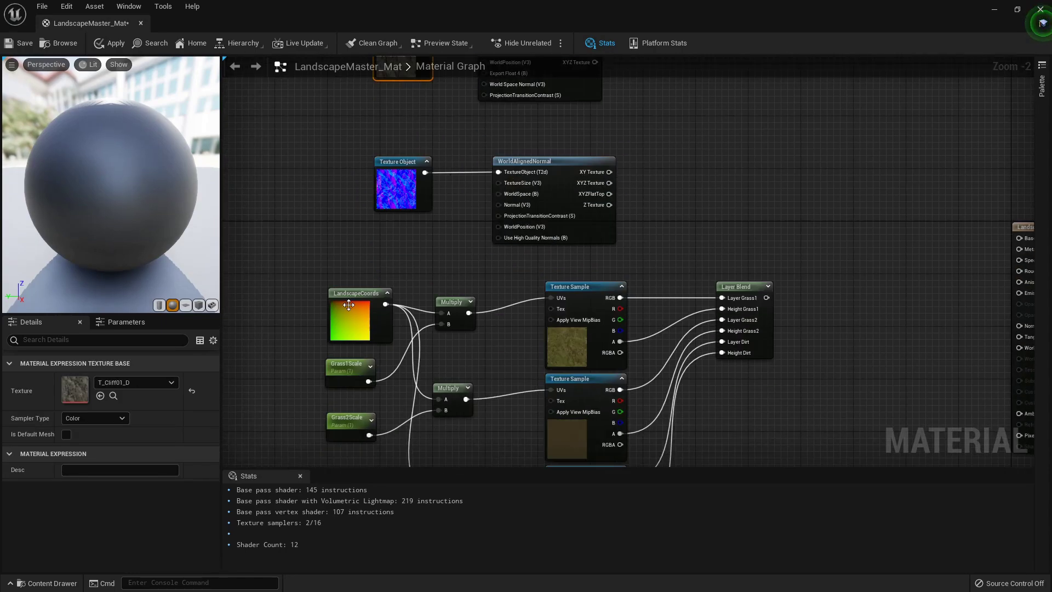
{"action": "right_click_drag", "start_coordinate": [466, 262], "coordinate": [474, 316]}
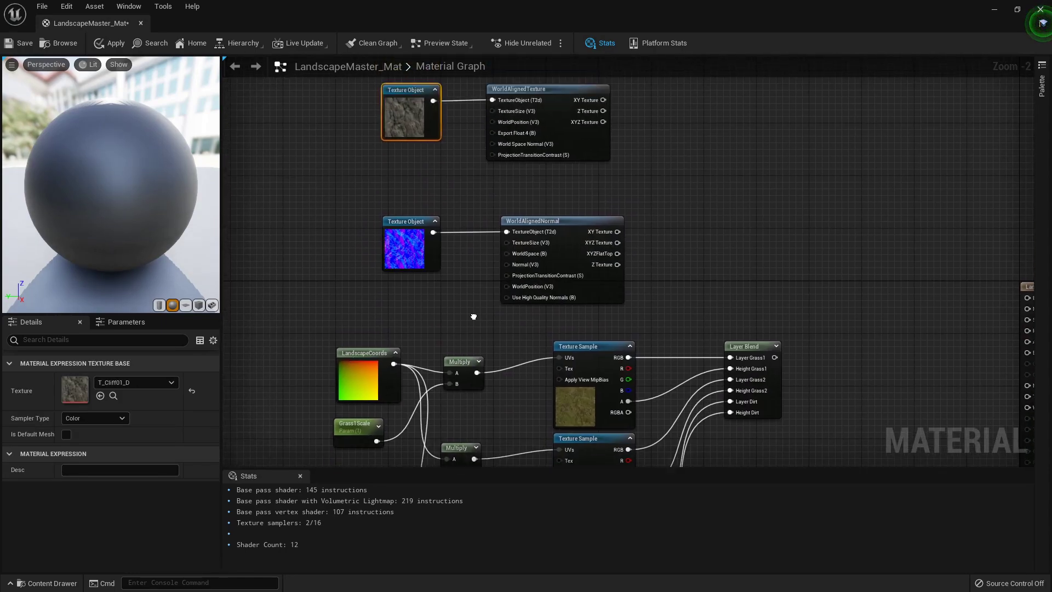
{"action": "right_click_drag", "start_coordinate": [487, 181], "coordinate": [476, 228]}
{"action": "scroll", "coordinate": [459, 219], "scroll_direction": "up", "scroll_amount": 2}
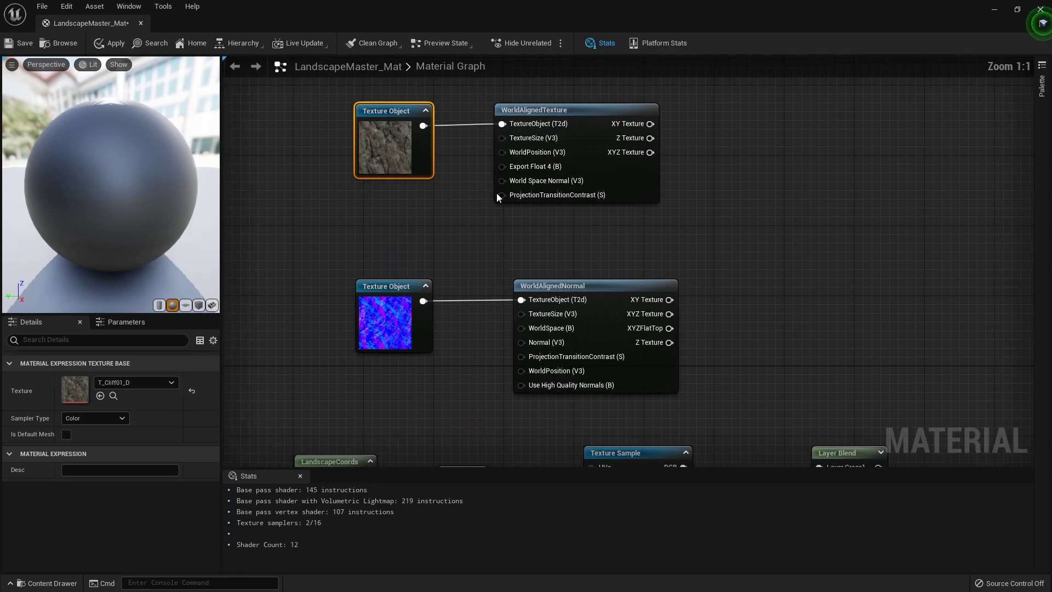
{"action": "left_click", "coordinate": [414, 217]}
{"action": "type", "text": "C"}
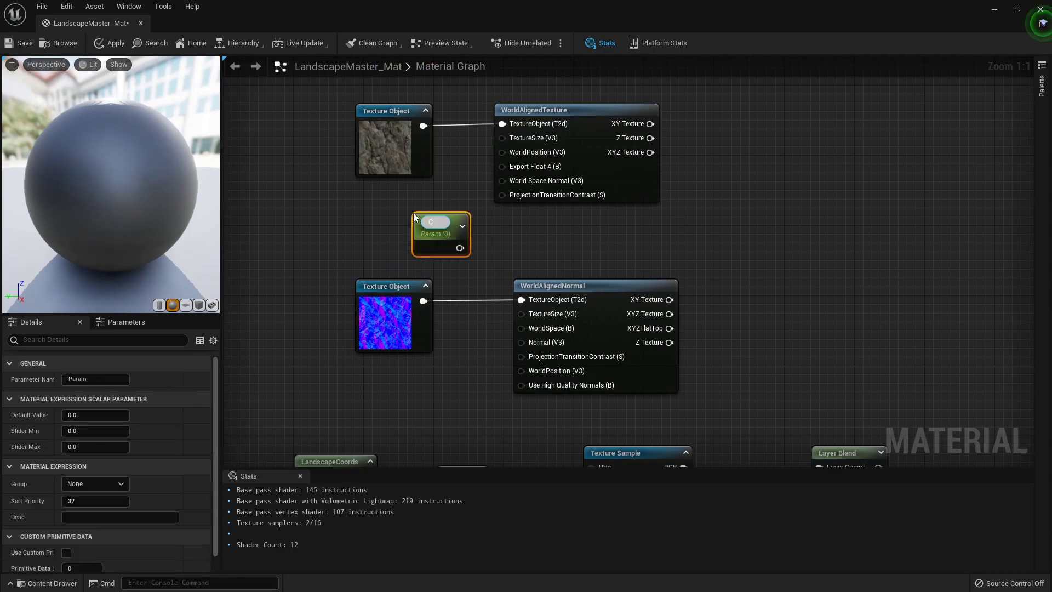
{"action": "type", "text": "liffTiling"}
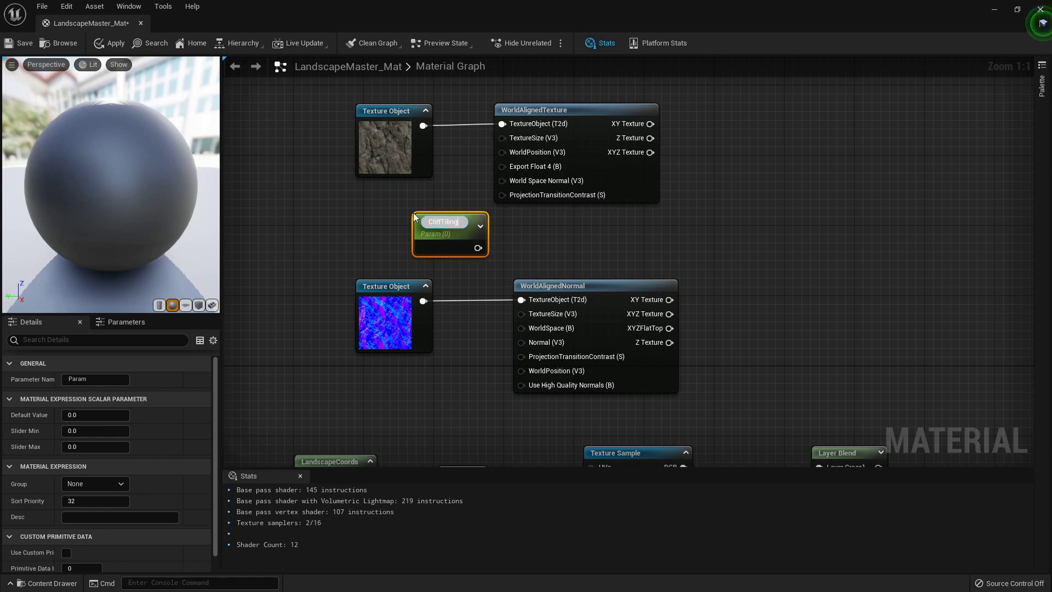
{"action": "key", "text": "Return"}
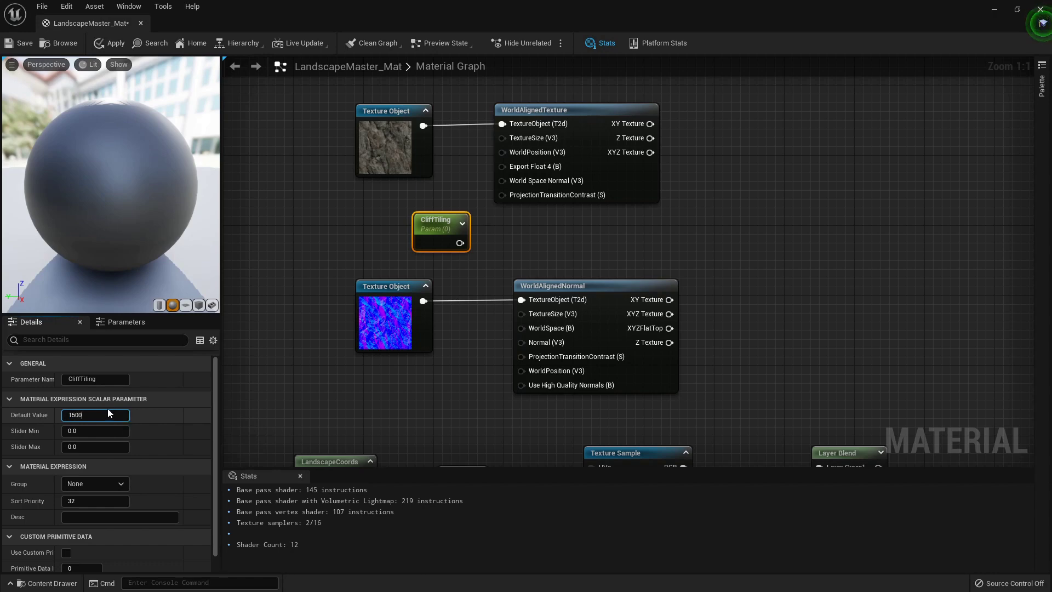
Set the default value of the CliffTiling parameter to 1500
{"action": "left_click", "coordinate": [110, 414]}
{"action": "type", "text": "1500"}
{"action": "key", "text": "Return"}
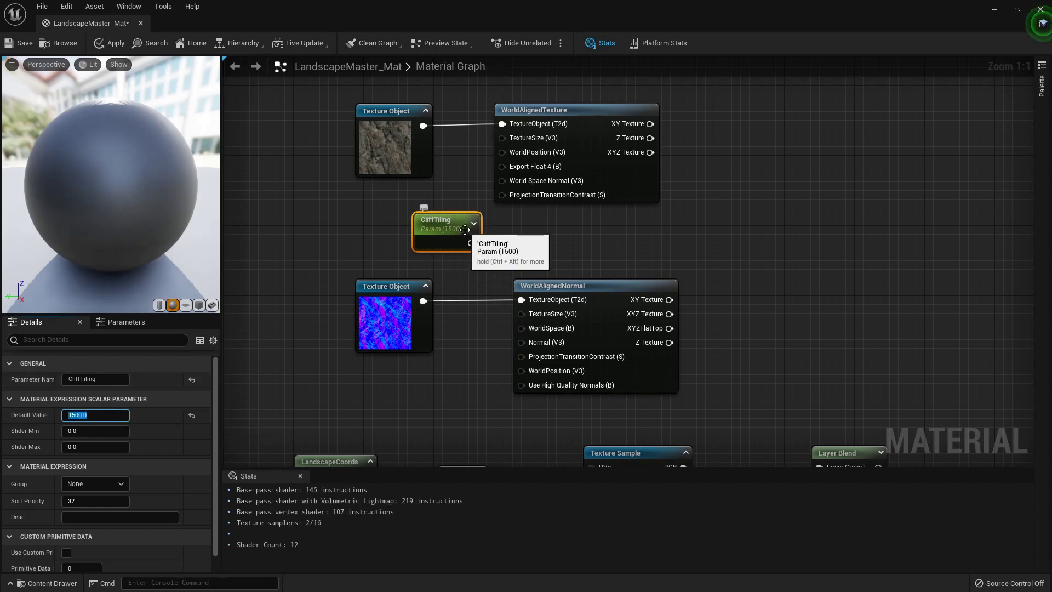
Connect CliffTiling to the TextureSize inputs of WorldAlignedTexture and WorldAlignedNormal, and place the parameter just above the normal map's Texture Object
{"action": "left_click_drag", "start_coordinate": [465, 229], "coordinate": [502, 138]}
{"action": "left_click_drag", "start_coordinate": [456, 247], "coordinate": [530, 317]}
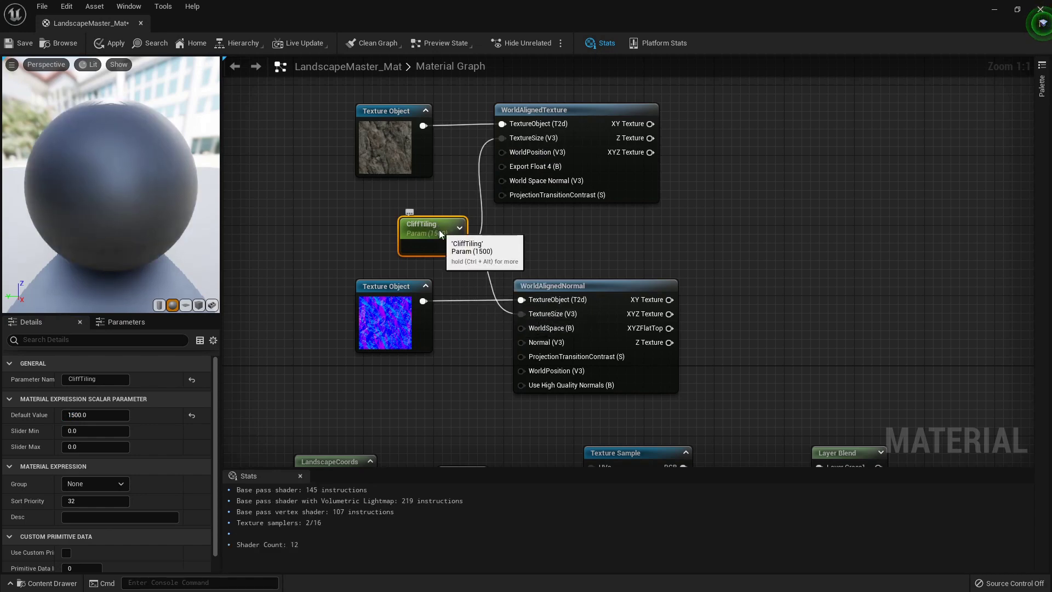
{"action": "left_click_drag", "start_coordinate": [440, 238], "coordinate": [405, 256]}
{"action": "left_click", "coordinate": [349, 204]}
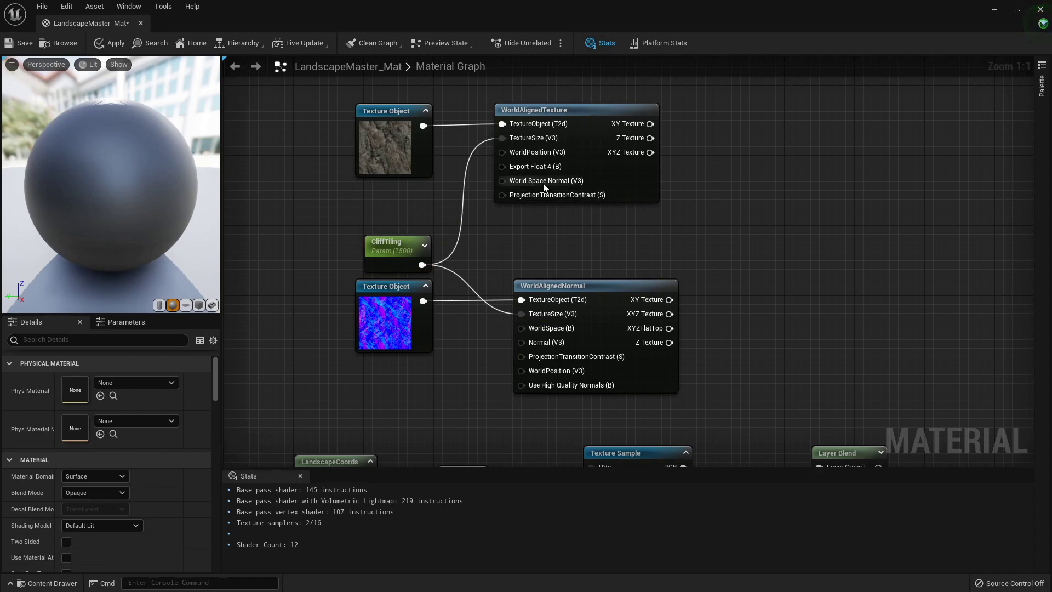
Add a VertexNormalWS node to the left of the cliff Texture Objects
{"action": "right_click_drag", "start_coordinate": [297, 215], "coordinate": [381, 223]}
{"action": "right_click", "coordinate": [373, 199]}
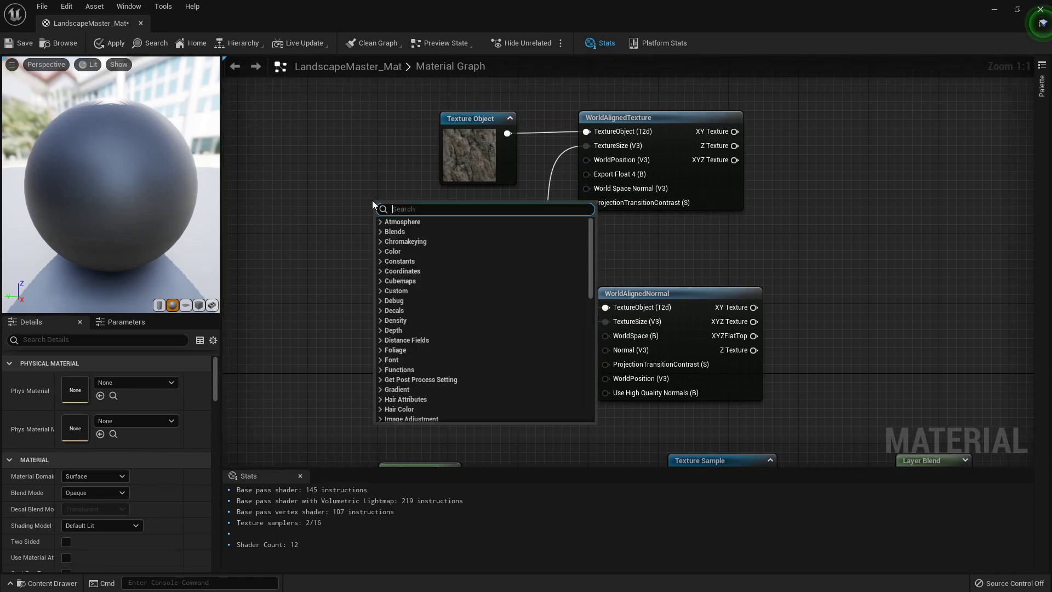
{"action": "type", "text": "wo"}
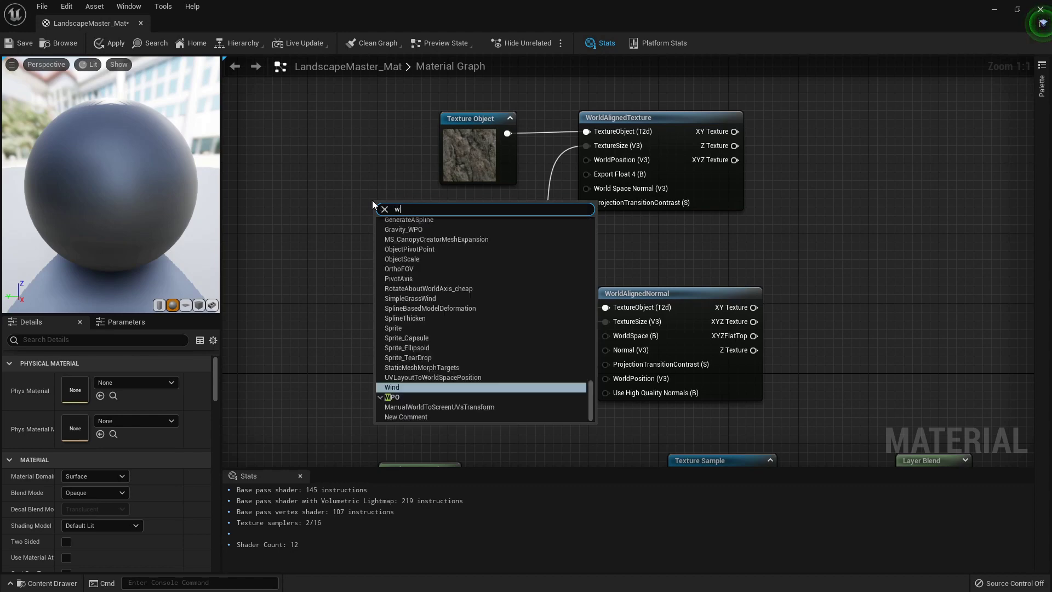
{"action": "key", "text": "BackSpace"}
{"action": "key", "text": "BackSpace"}
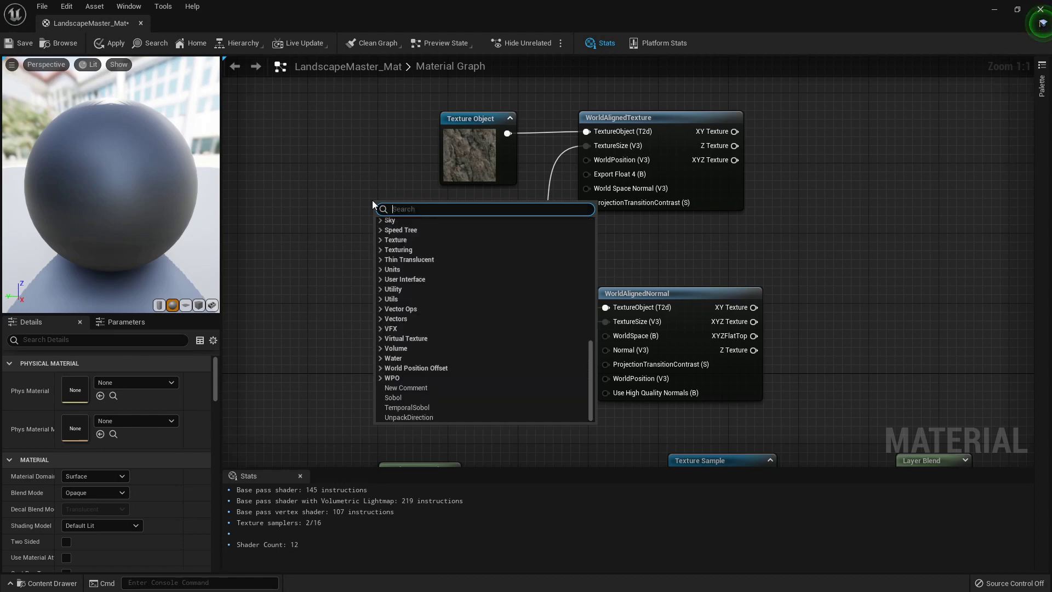
{"action": "type", "text": "verte"}
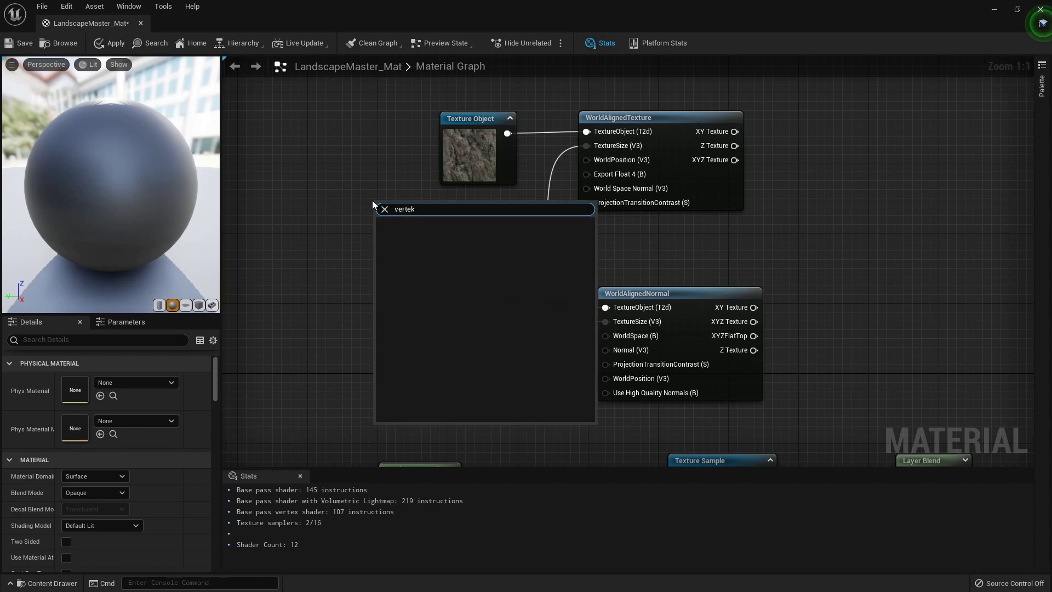
{"action": "type", "text": "x normal"}
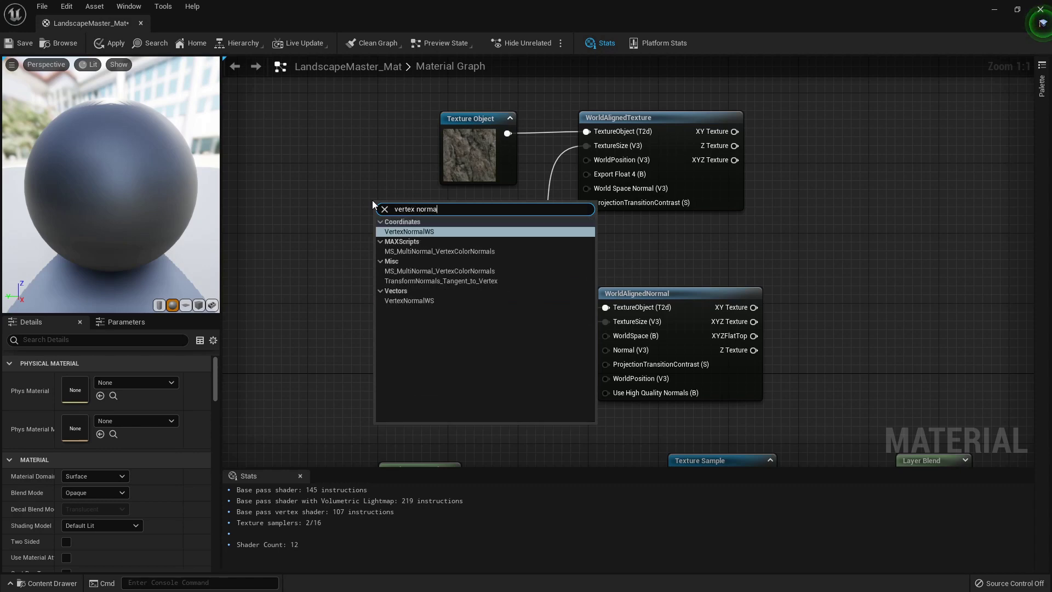
{"action": "left_click", "coordinate": [414, 234]}
Add a Normalize node fed by VertexNormalWS and connect its output to WorldAlignedTexture's World Space Normal input
{"action": "left_click_drag", "start_coordinate": [426, 203], "coordinate": [476, 215]}
{"action": "type", "text": "normaliz"}
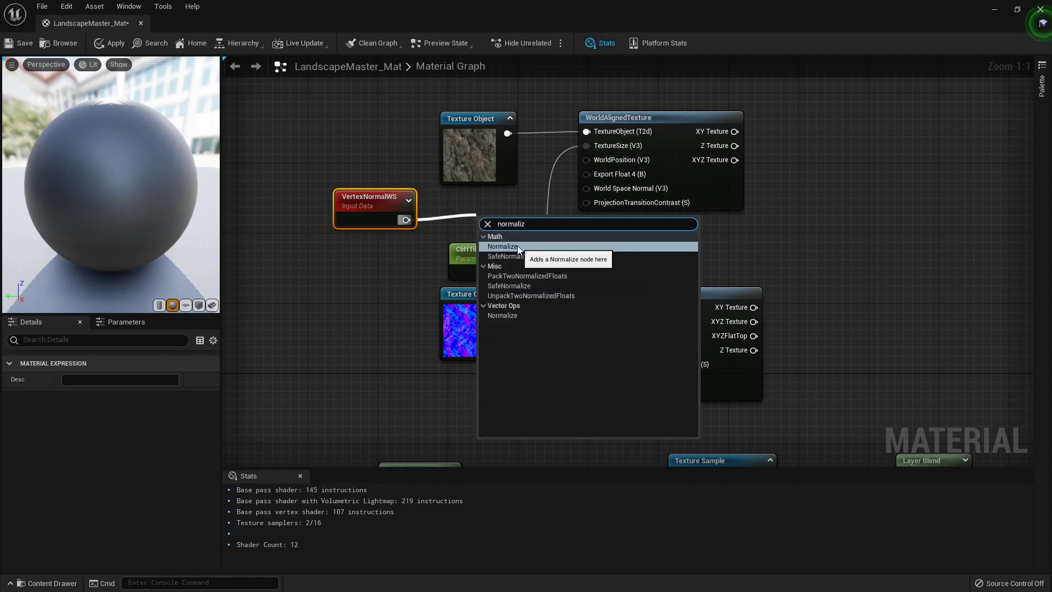
{"action": "left_click", "coordinate": [517, 246]}
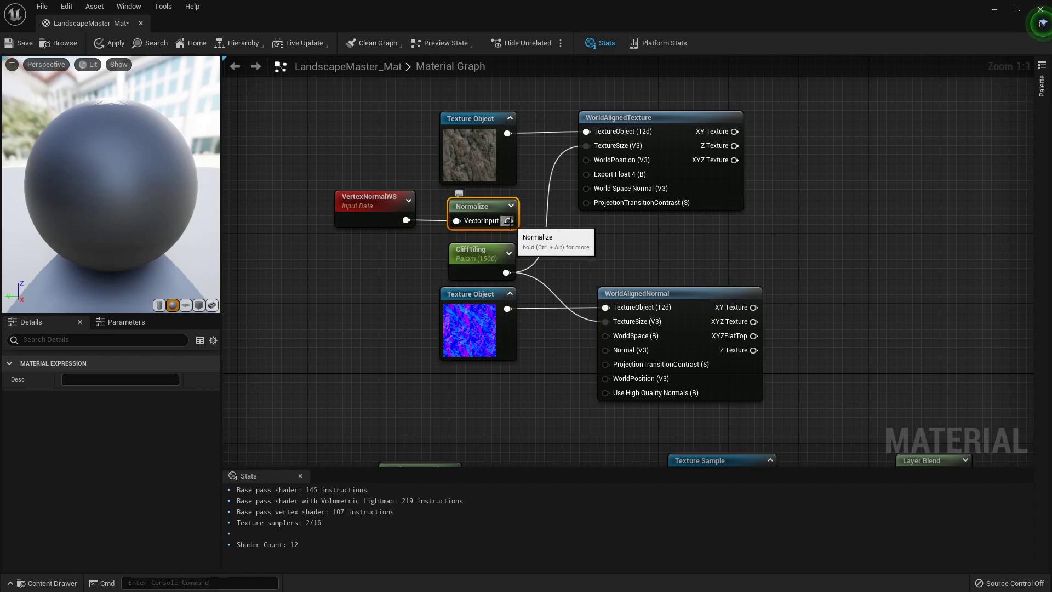
{"action": "left_click_drag", "start_coordinate": [509, 221], "coordinate": [587, 190]}
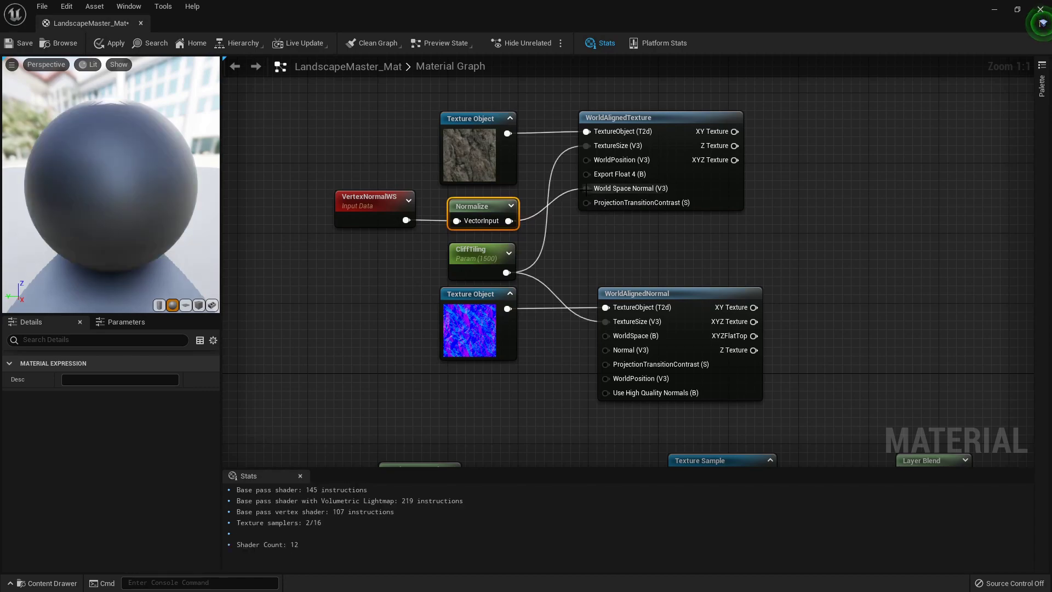
{"action": "scroll", "coordinate": [596, 245], "scroll_direction": "down", "scroll_amount": 1}
{"action": "scroll", "coordinate": [617, 250], "scroll_direction": "down", "scroll_amount": 4}
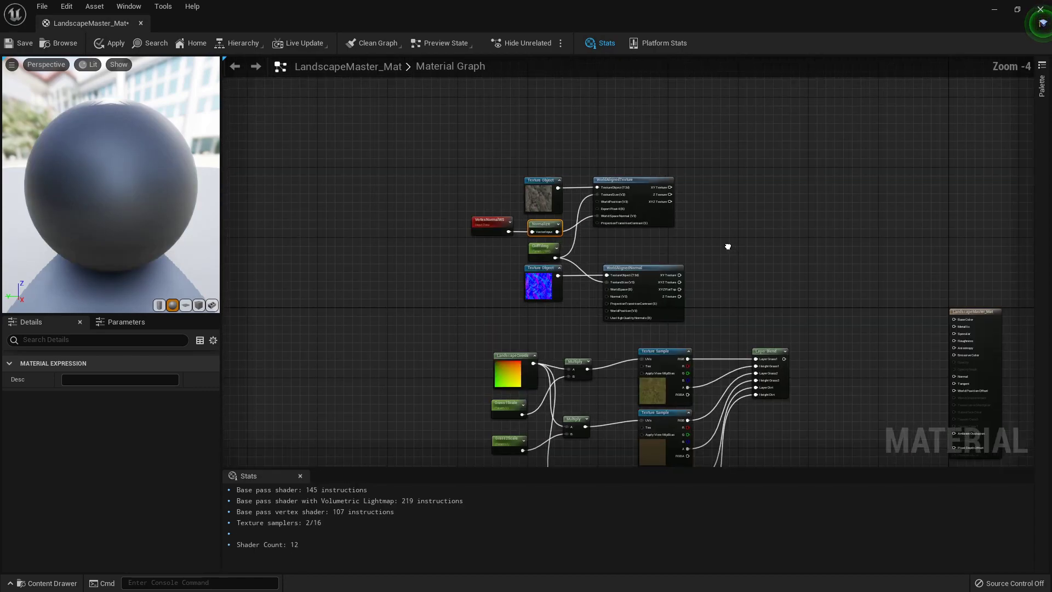
{"action": "right_click_drag", "start_coordinate": [728, 245], "coordinate": [544, 232]}
{"action": "scroll", "coordinate": [529, 259], "scroll_direction": "up", "scroll_amount": 3}
{"action": "scroll", "coordinate": [529, 260], "scroll_direction": "up", "scroll_amount": 2}
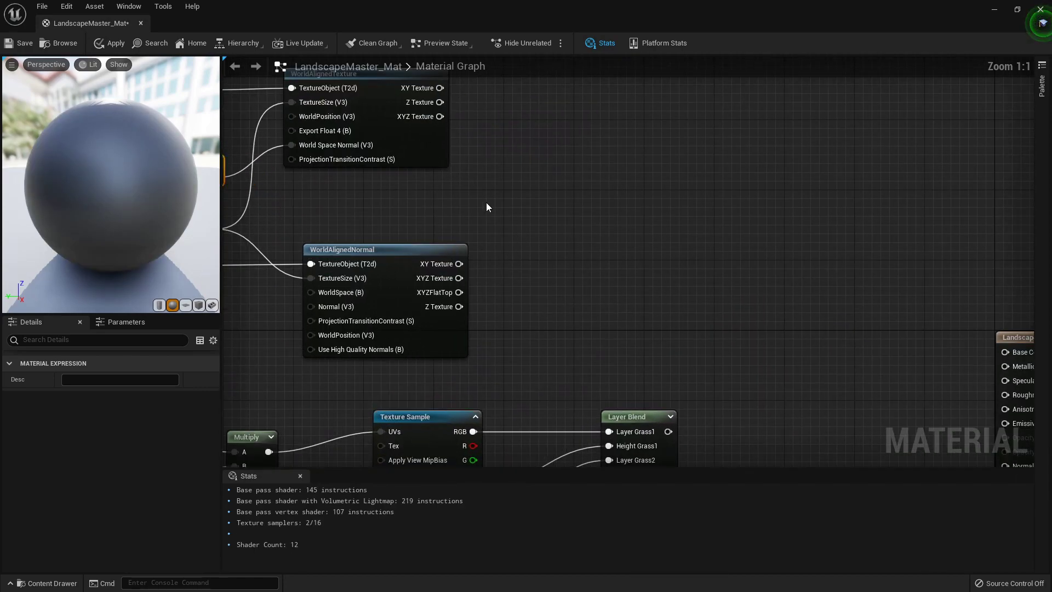
{"action": "right_click_drag", "start_coordinate": [486, 202], "coordinate": [522, 302]}
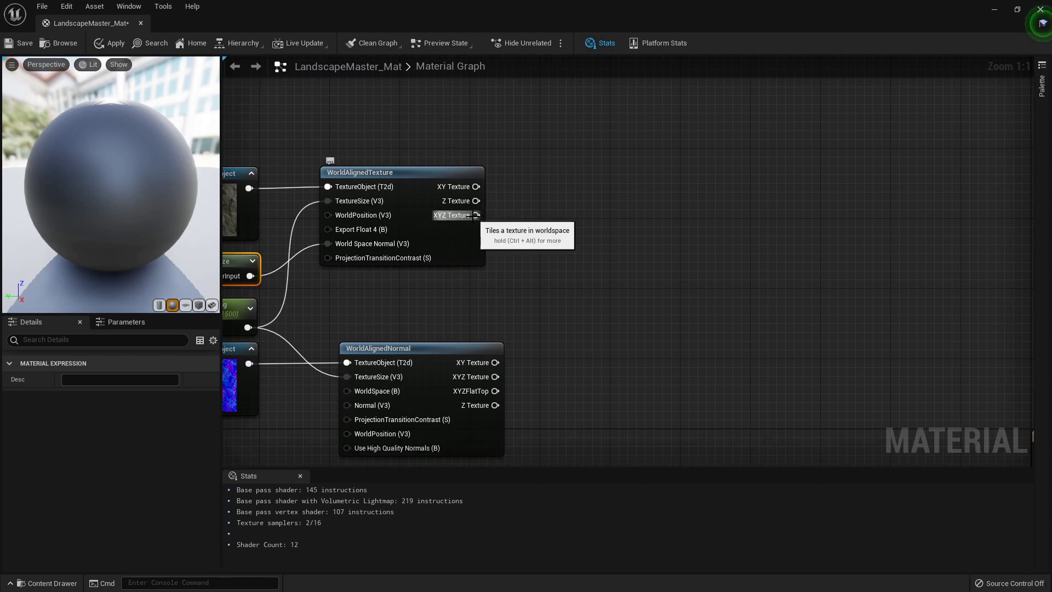
{"action": "right_click_drag", "start_coordinate": [453, 237], "coordinate": [685, 209]}
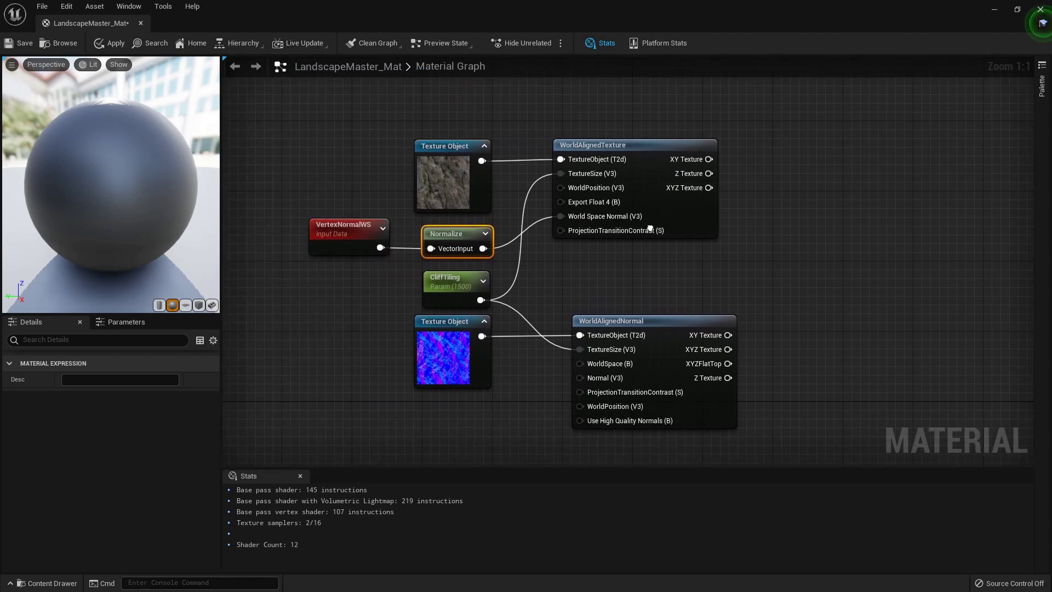
Switch to the RPGTutTrial project's editor and bring up its LandscapeMat_Master material graph
{"action": "left_click", "coordinate": [1014, 10]}
{"action": "left_click_drag", "start_coordinate": [553, 247], "coordinate": [369, 20]}
{"action": "left_click", "coordinate": [996, 10]}
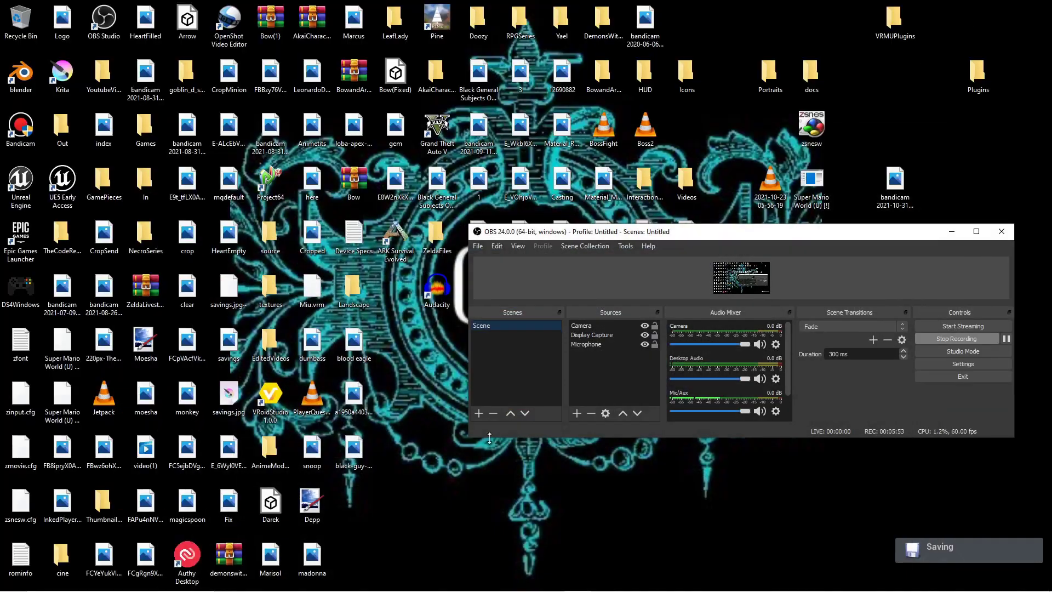
{"action": "mouse_move", "coordinate": [551, 581]}
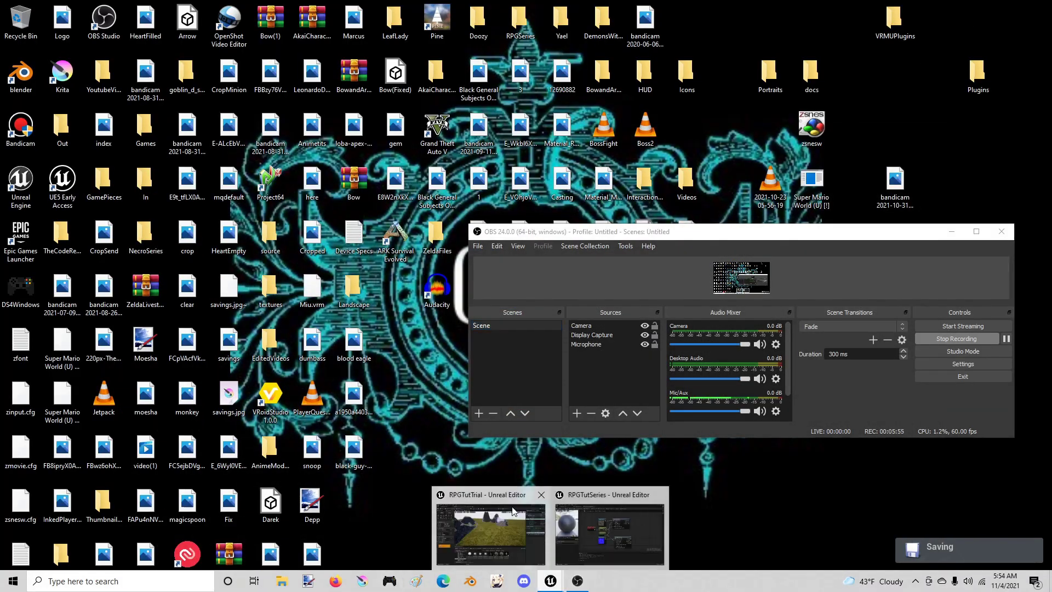
{"action": "left_click", "coordinate": [501, 494]}
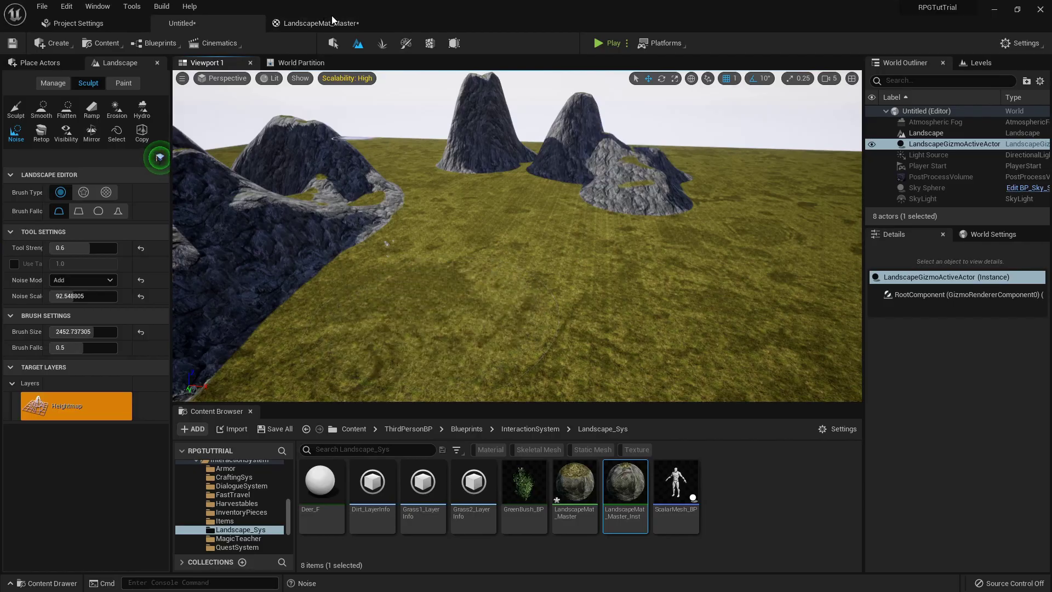
{"action": "left_click", "coordinate": [324, 28]}
Examine how the reference graph wires the world-aligned cliff nodes and constants into MakeMaterialAttributes
{"action": "scroll", "coordinate": [468, 261], "scroll_direction": "up", "scroll_amount": 3}
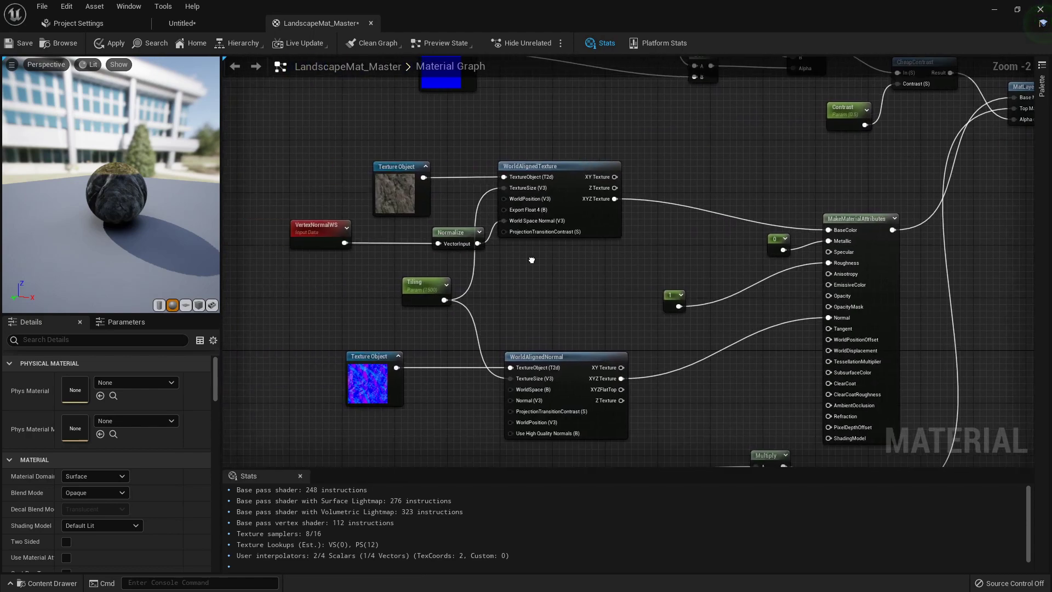
{"action": "left_click", "coordinate": [360, 226]}
{"action": "left_click_drag", "start_coordinate": [359, 227], "coordinate": [378, 227]}
{"action": "right_click_drag", "start_coordinate": [644, 264], "coordinate": [490, 247]}
{"action": "scroll", "coordinate": [561, 274], "scroll_direction": "up", "scroll_amount": 1}
{"action": "scroll", "coordinate": [659, 271], "scroll_direction": "up", "scroll_amount": 1}
{"action": "scroll", "coordinate": [576, 255], "scroll_direction": "down", "scroll_amount": 1}
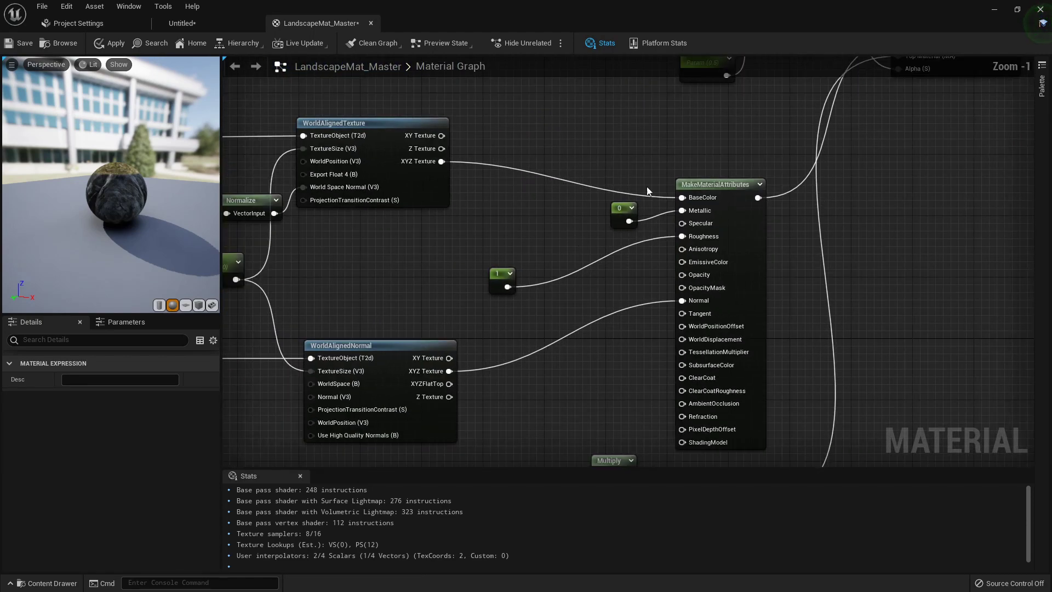
Switch back to the LandscapeMaster_Mat graph in the RPGTutSeries editor
{"action": "left_click", "coordinate": [995, 9]}
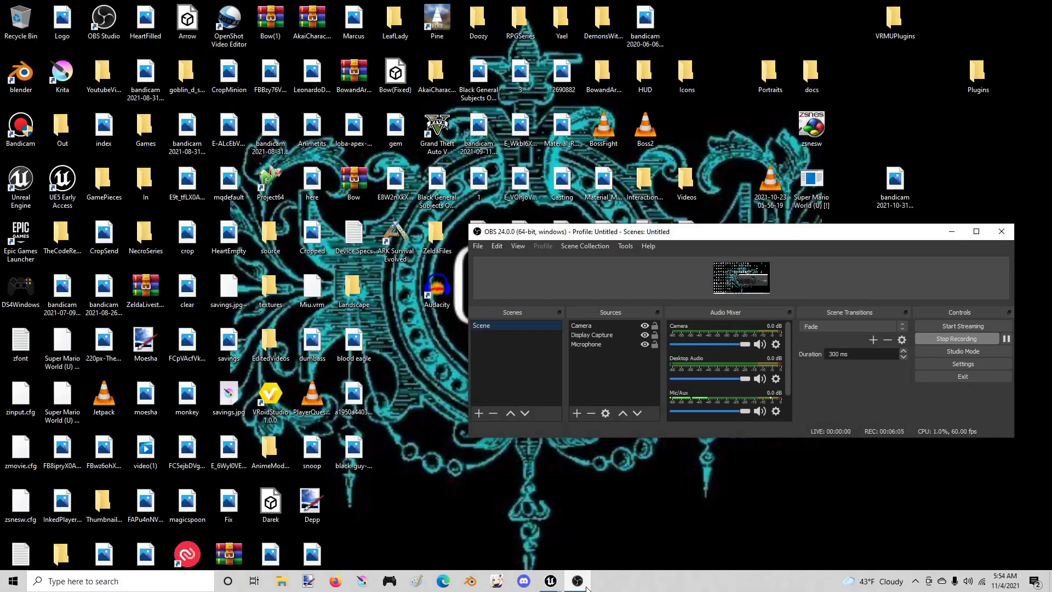
{"action": "mouse_move", "coordinate": [551, 580]}
{"action": "left_click", "coordinate": [610, 497]}
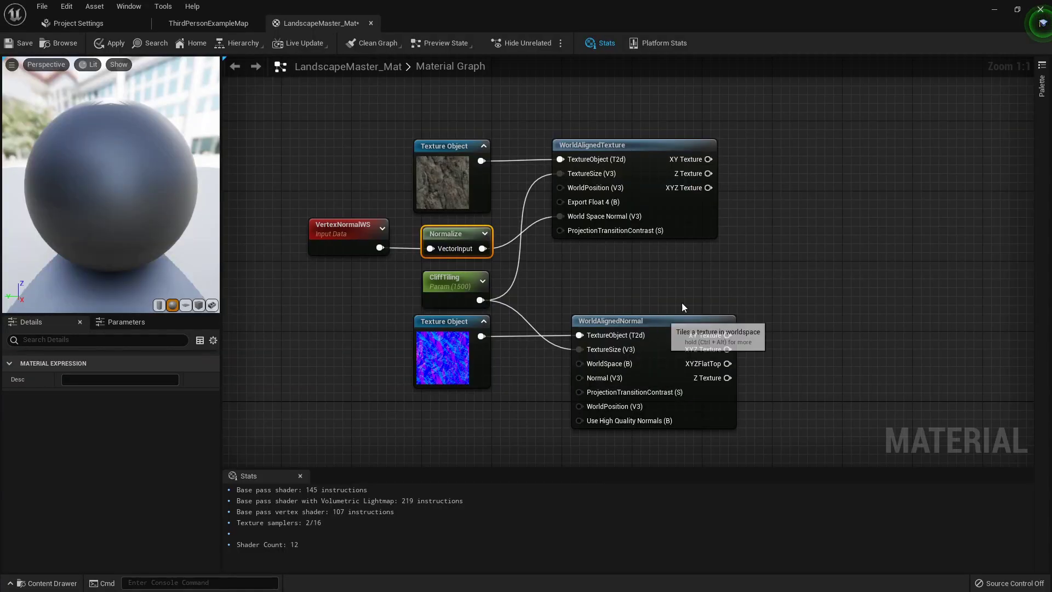
Add a MakeMaterialAttributes node with its BaseColor fed by WorldAlignedTexture's XYZ Texture output
{"action": "right_click_drag", "start_coordinate": [724, 245], "coordinate": [460, 282]}
{"action": "left_click_drag", "start_coordinate": [444, 223], "coordinate": [560, 229]}
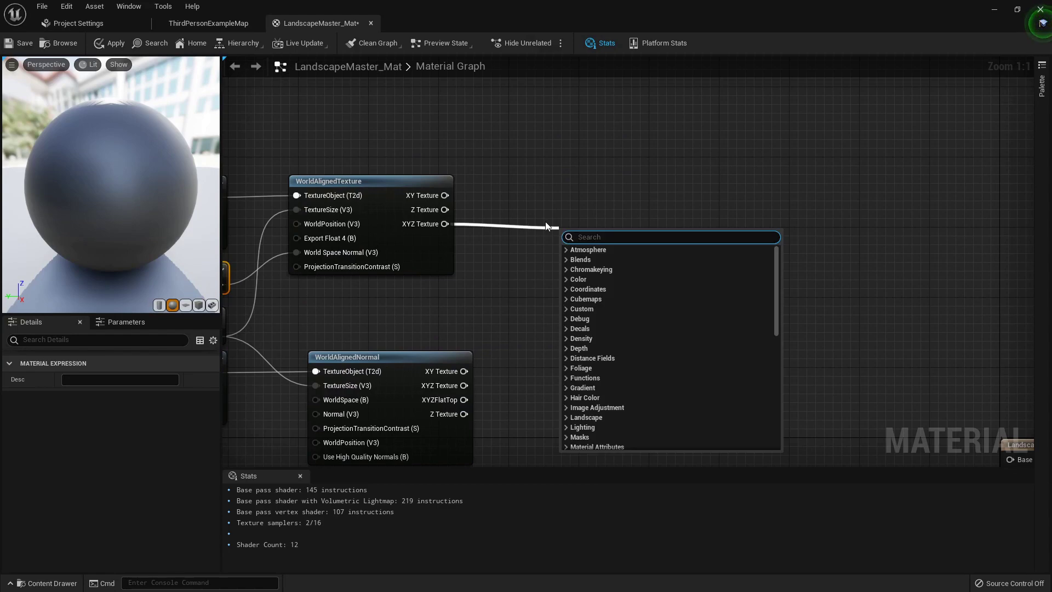
{"action": "type", "text": "make mat"}
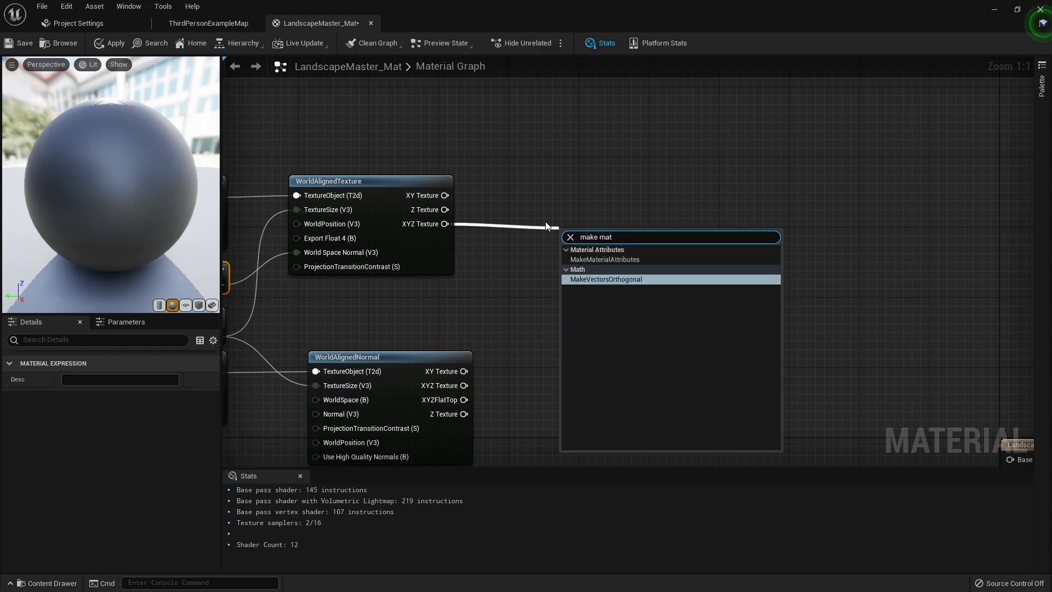
{"action": "left_click", "coordinate": [617, 261]}
{"action": "scroll", "coordinate": [681, 270], "scroll_direction": "down", "scroll_amount": 1}
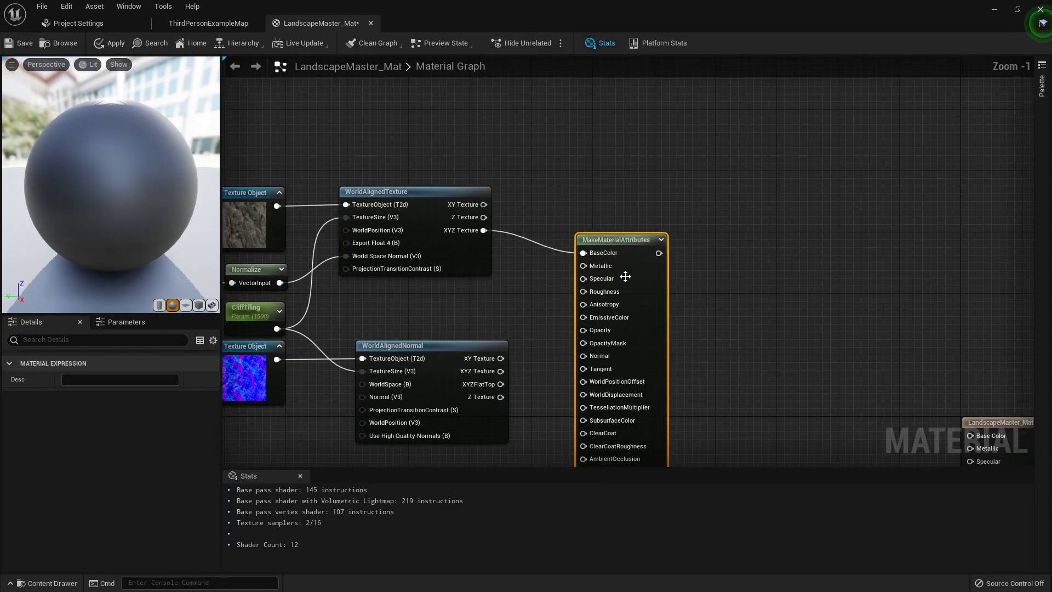
Move the LandscapeMaster_Mat result node farther from the graph and shift MakeMaterialAttributes clear above the Layer Blend node
{"action": "right_click_drag", "start_coordinate": [719, 316], "coordinate": [342, 248]}
{"action": "left_click_drag", "start_coordinate": [595, 354], "coordinate": [713, 231]}
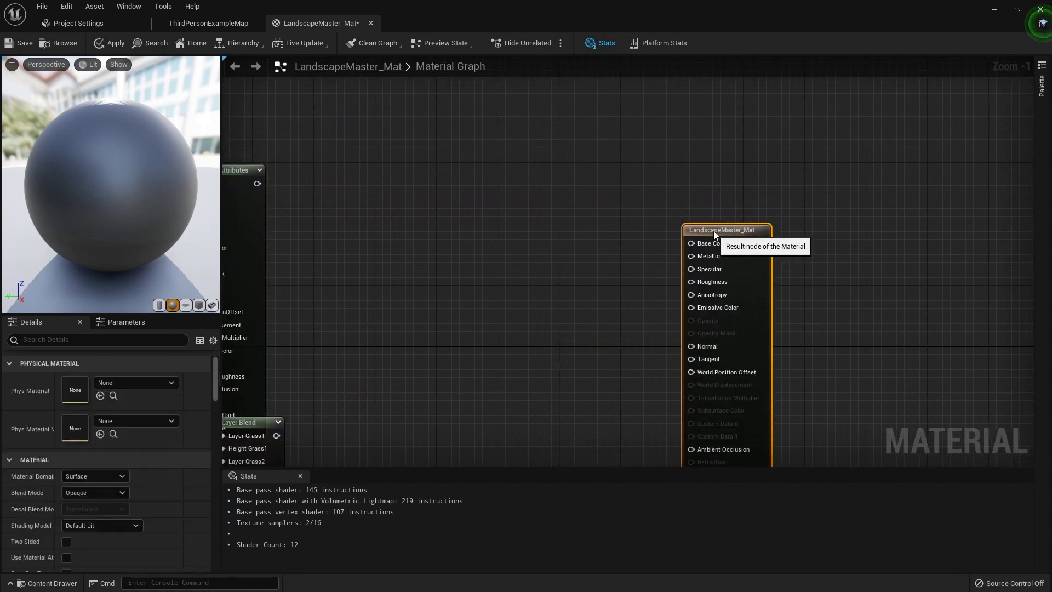
{"action": "right_click_drag", "start_coordinate": [714, 232], "coordinate": [933, 211]}
{"action": "left_click", "coordinate": [449, 149]}
{"action": "left_click_drag", "start_coordinate": [450, 149], "coordinate": [462, 129]}
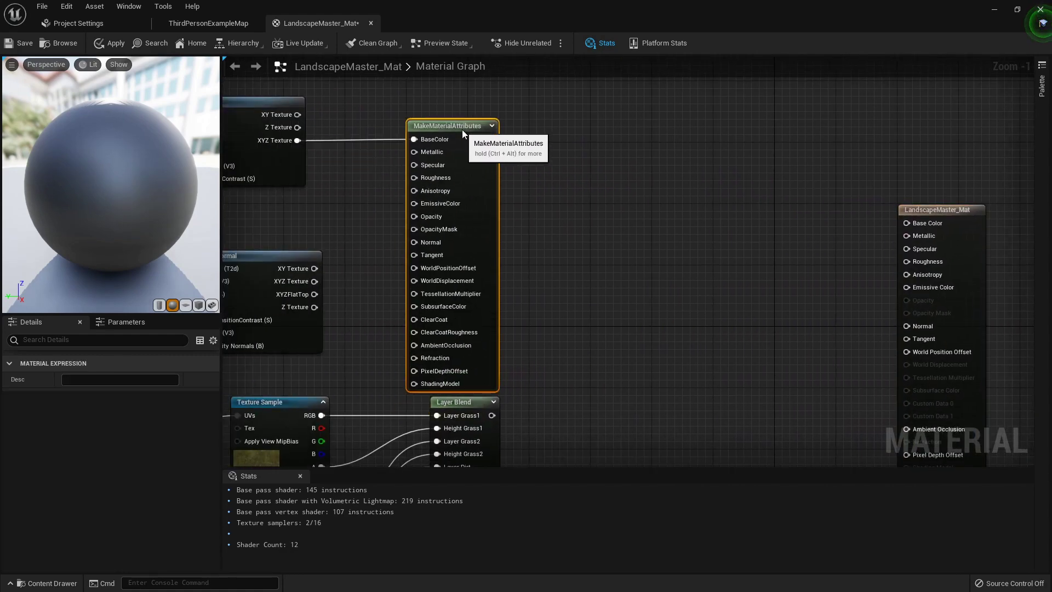
Connect WorldAlignedNormal's XYZ Texture output to MakeMaterialAttributes' Normal input, and feed its Roughness from a new constant of 1
{"action": "right_click_drag", "start_coordinate": [338, 215], "coordinate": [538, 221]}
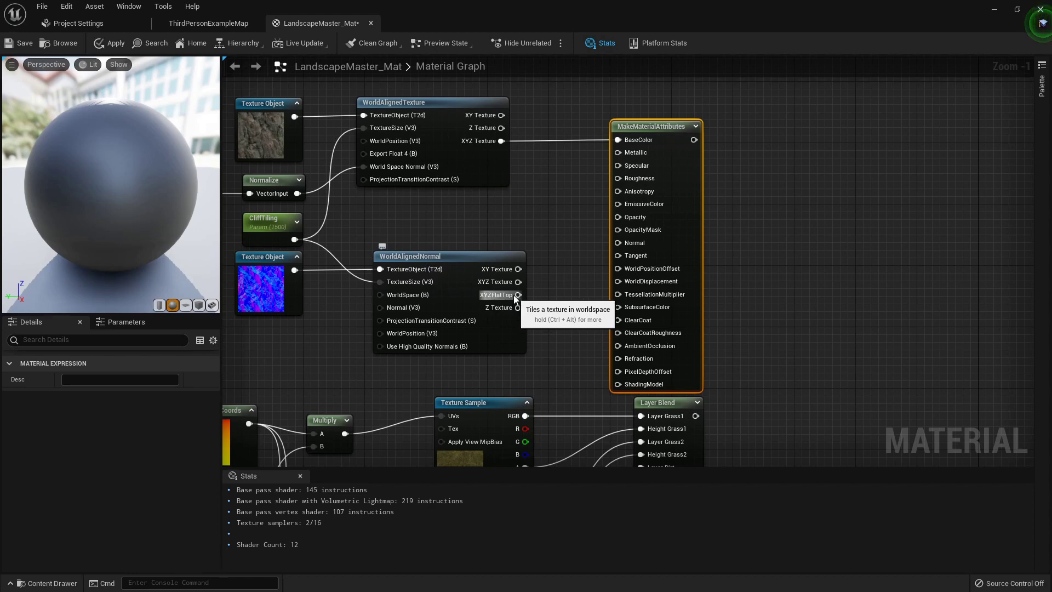
{"action": "left_click_drag", "start_coordinate": [516, 282], "coordinate": [630, 244]}
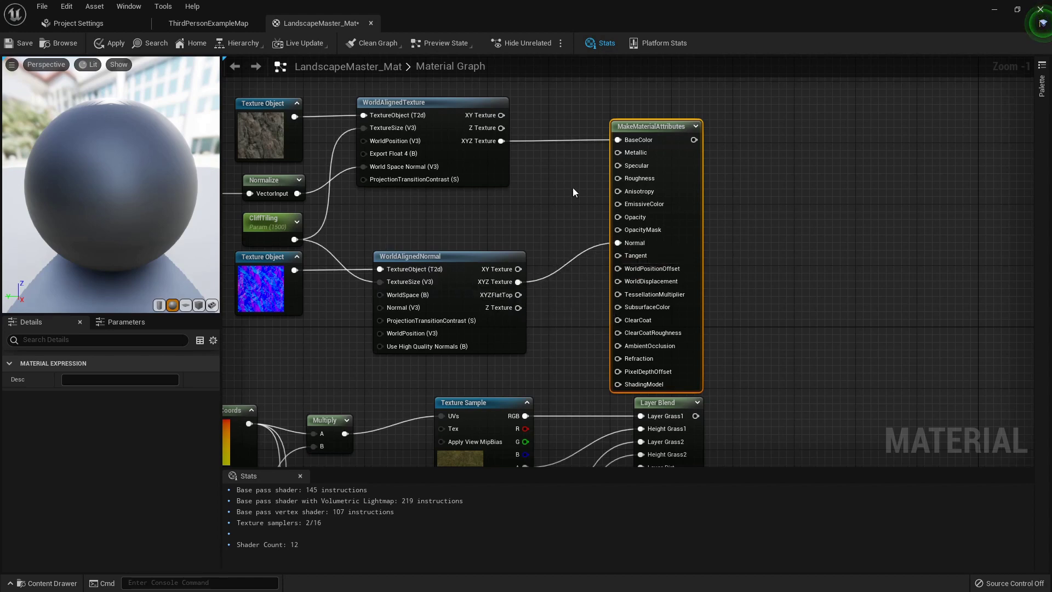
{"action": "right_click_drag", "start_coordinate": [562, 182], "coordinate": [521, 220]}
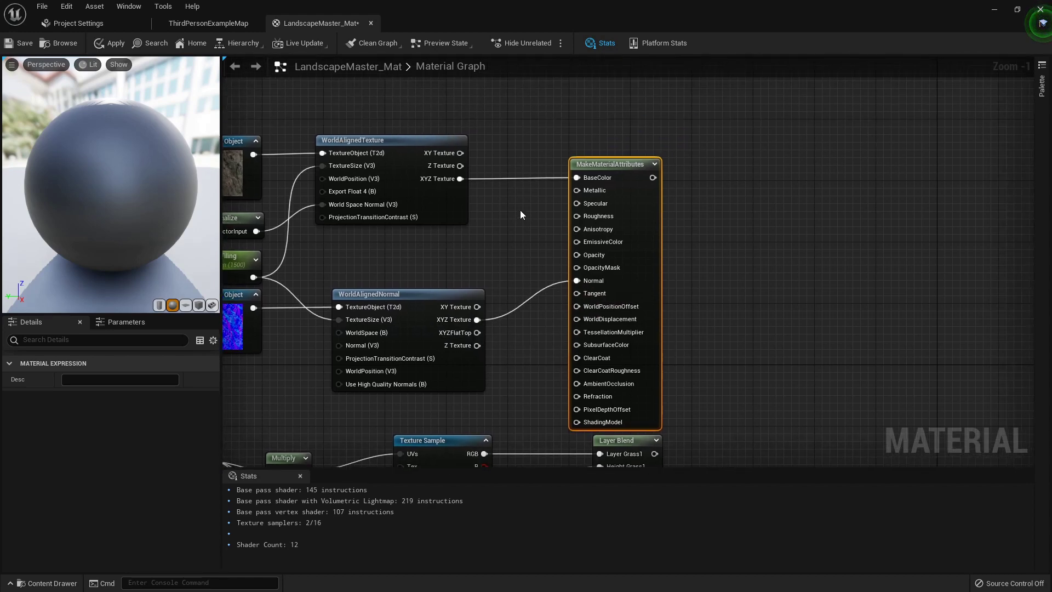
{"action": "left_click", "coordinate": [456, 233]}
{"action": "left_click_drag", "start_coordinate": [475, 254], "coordinate": [587, 215]}
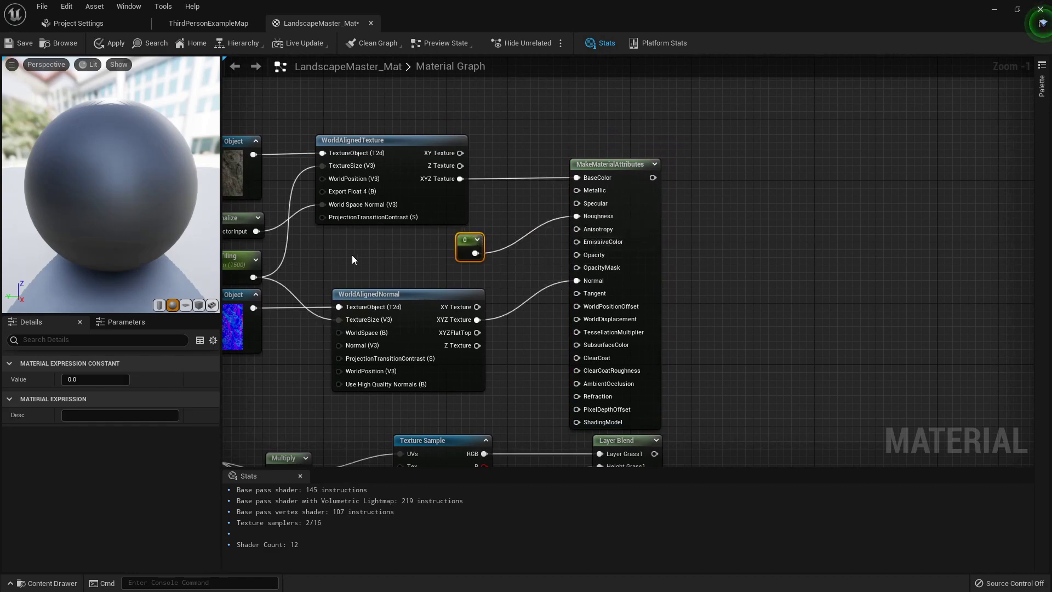
{"action": "left_click", "coordinate": [115, 379]}
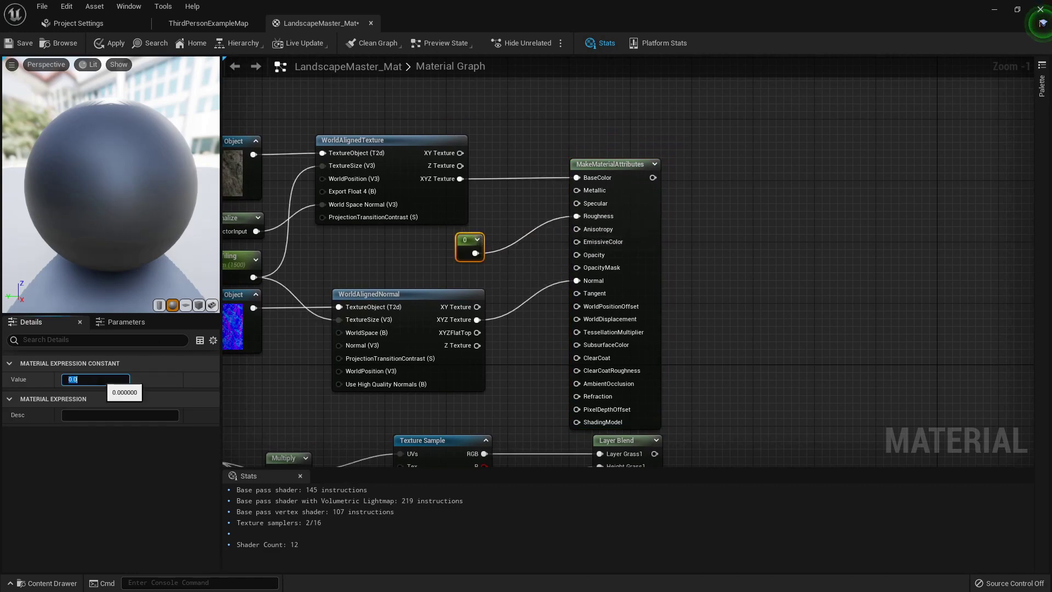
{"action": "type", "text": "1"}
{"action": "key", "text": "Return"}
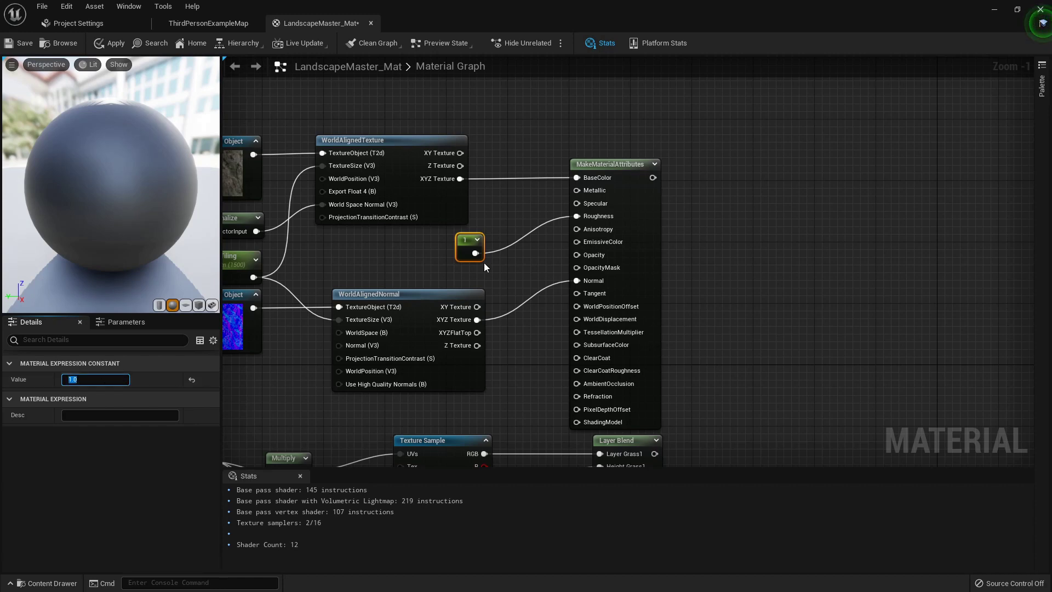
{"action": "scroll", "coordinate": [511, 238], "scroll_direction": "down", "scroll_amount": 3}
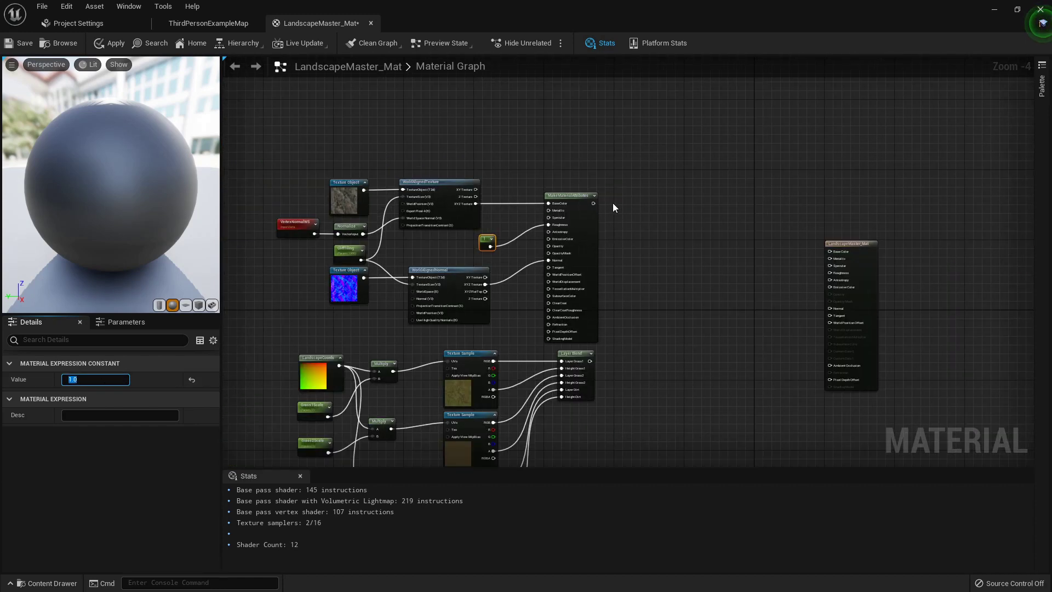
{"action": "right_click_drag", "start_coordinate": [612, 222], "coordinate": [600, 167]}
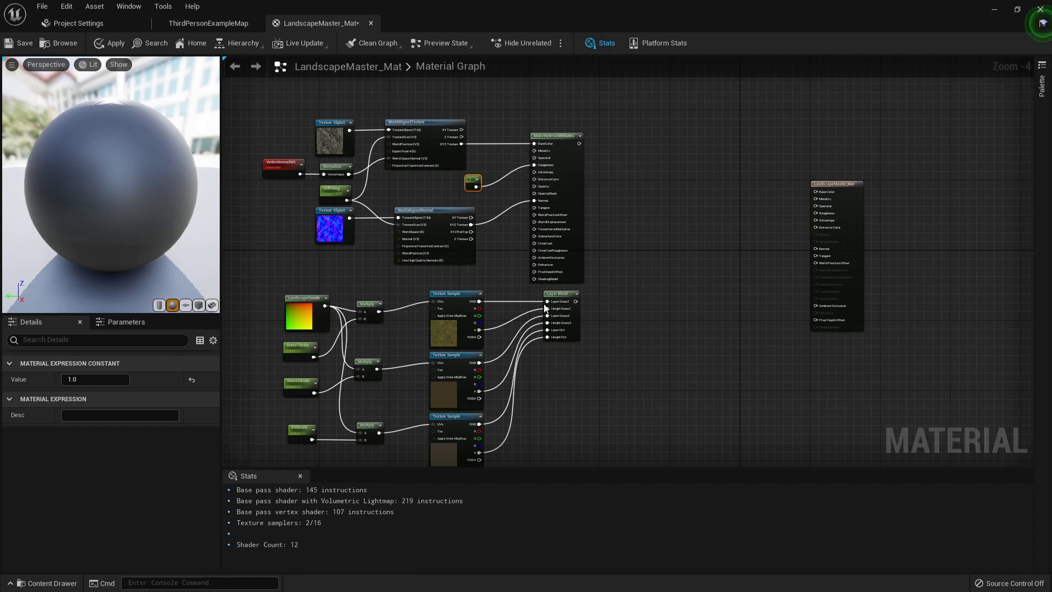
{"action": "right_click_drag", "start_coordinate": [636, 171], "coordinate": [604, 247]}
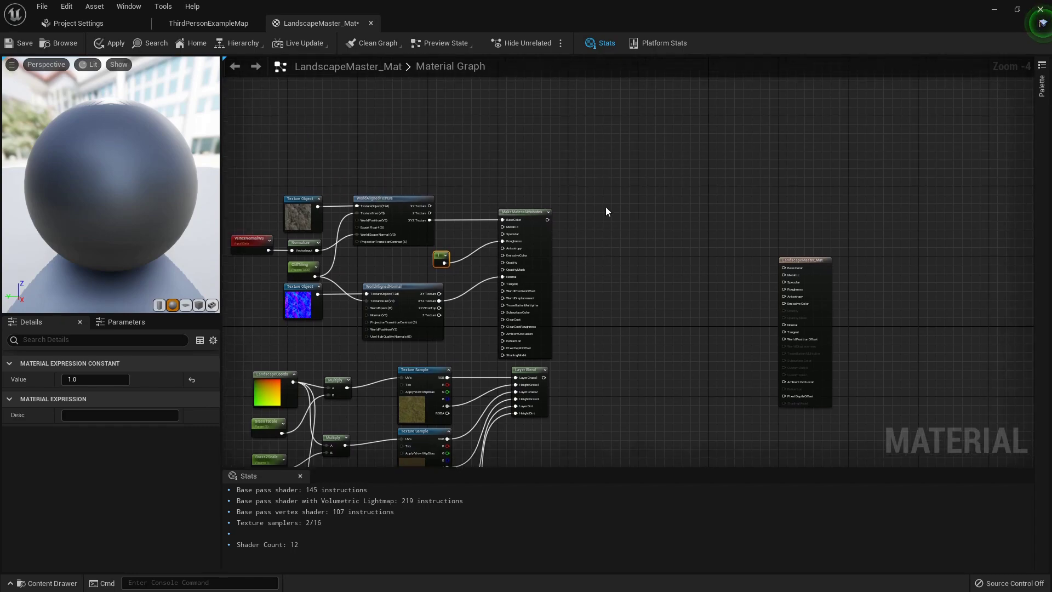
{"action": "right_click_drag", "start_coordinate": [596, 192], "coordinate": [584, 220]}
{"action": "scroll", "coordinate": [571, 251], "scroll_direction": "up", "scroll_amount": 4}
{"action": "scroll", "coordinate": [564, 236], "scroll_direction": "down", "scroll_amount": 3}
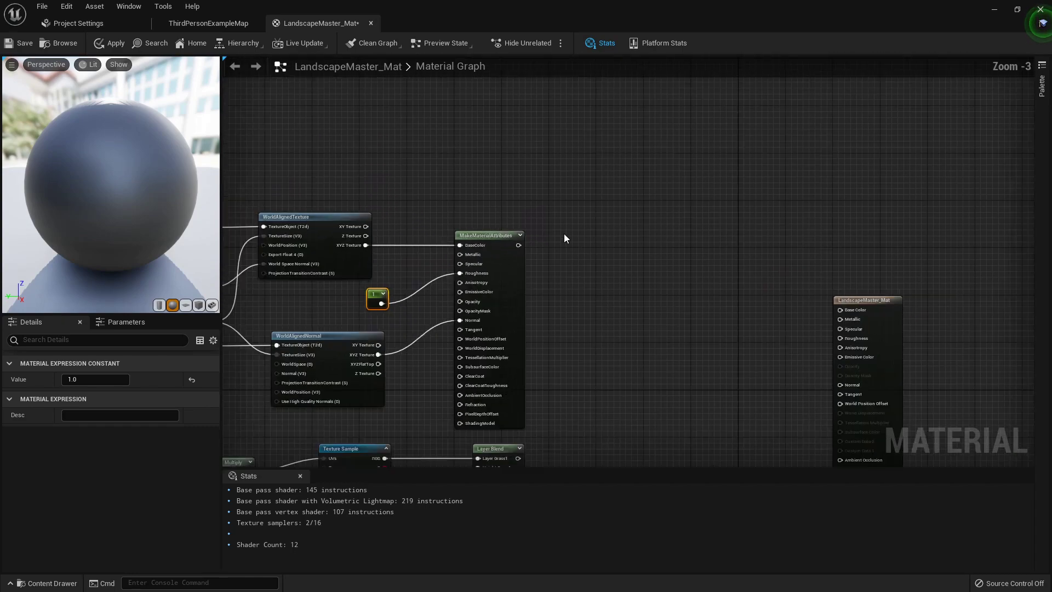
{"action": "right_click", "coordinate": [582, 174]}
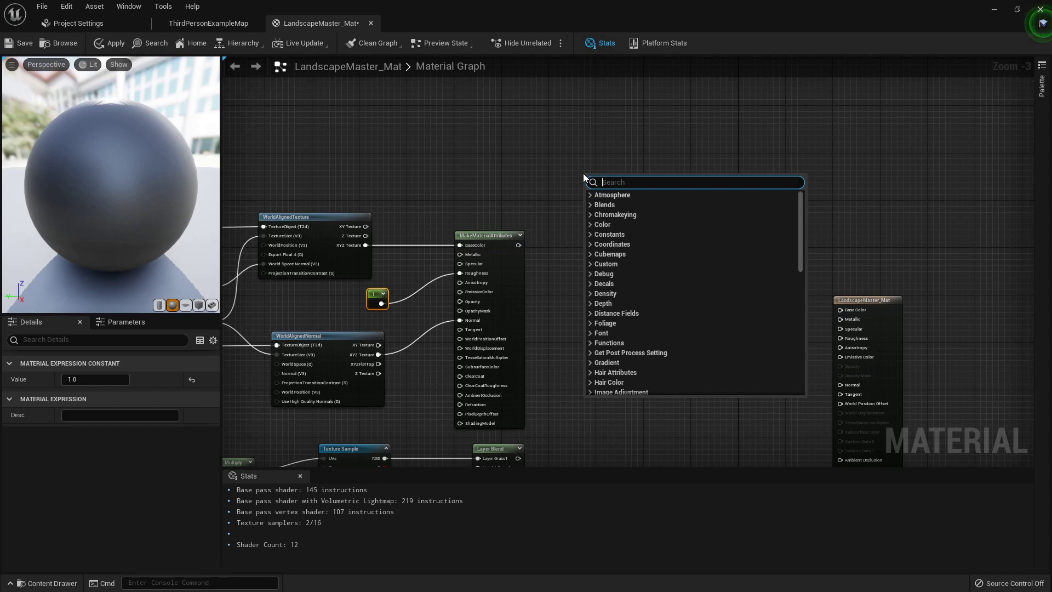
{"action": "left_click", "coordinate": [665, 139]}
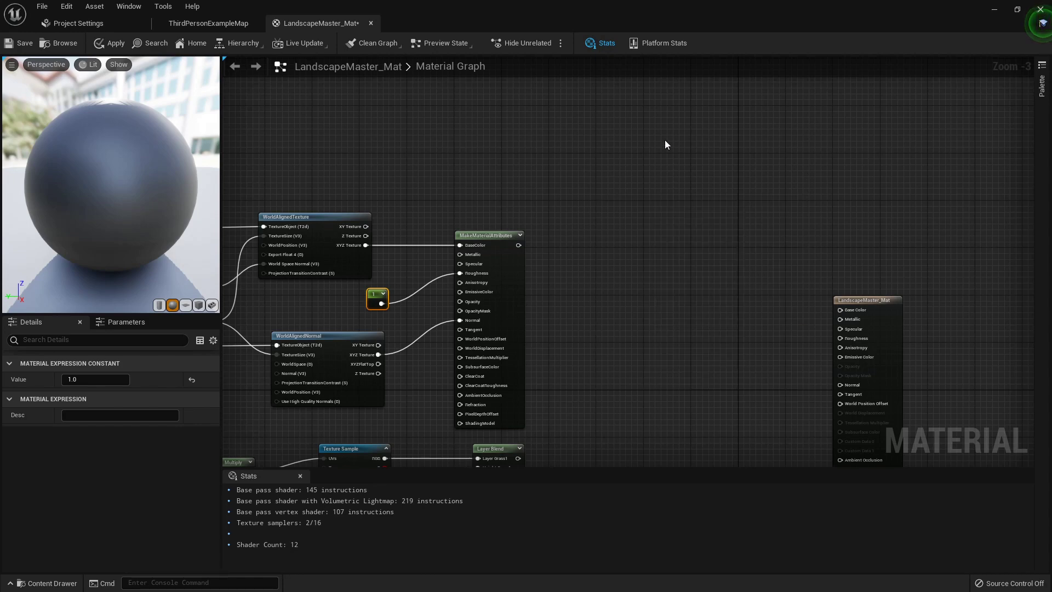
Check how the reference LandscapeMat_Master graph blends MakeMaterialAttributes with the other layers, and return to the LandscapeMaster_Mat graph
{"action": "left_click", "coordinate": [1016, 11]}
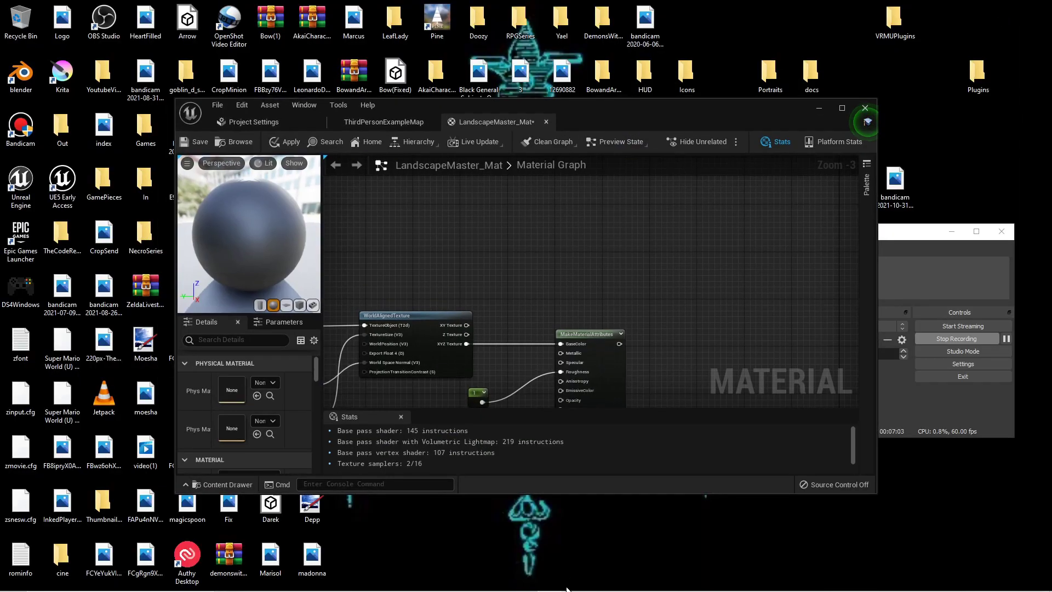
{"action": "mouse_move", "coordinate": [550, 577]}
{"action": "left_click", "coordinate": [507, 500]}
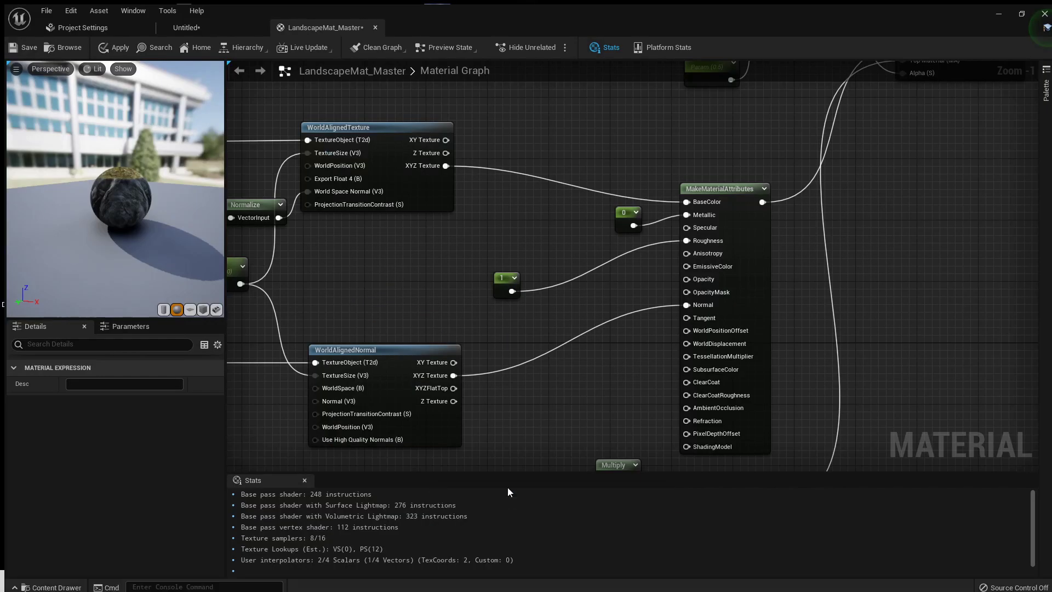
{"action": "scroll", "coordinate": [513, 330], "scroll_direction": "up", "scroll_amount": 2}
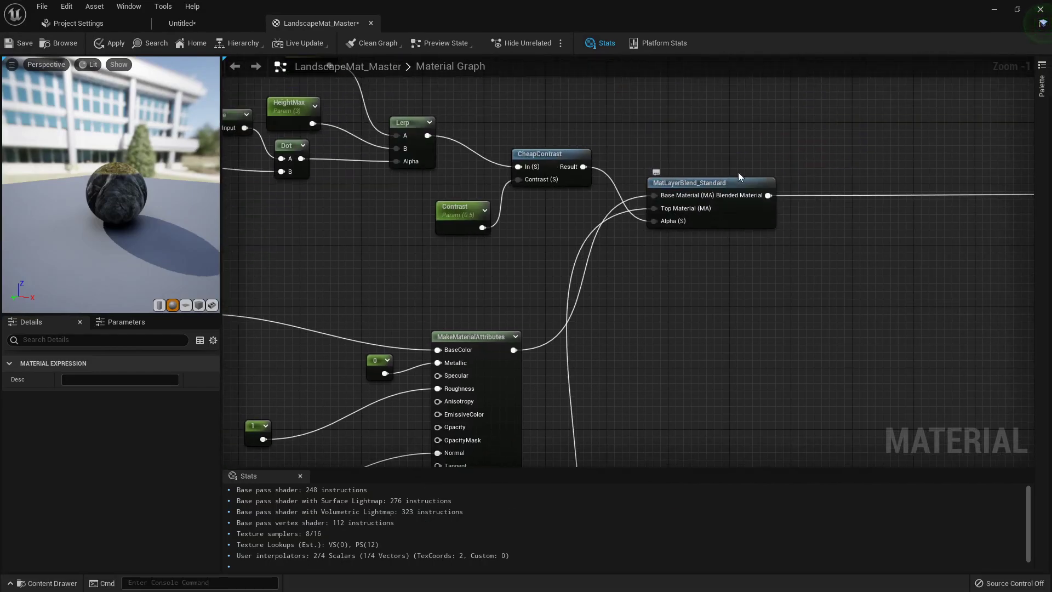
{"action": "left_click", "coordinate": [994, 10]}
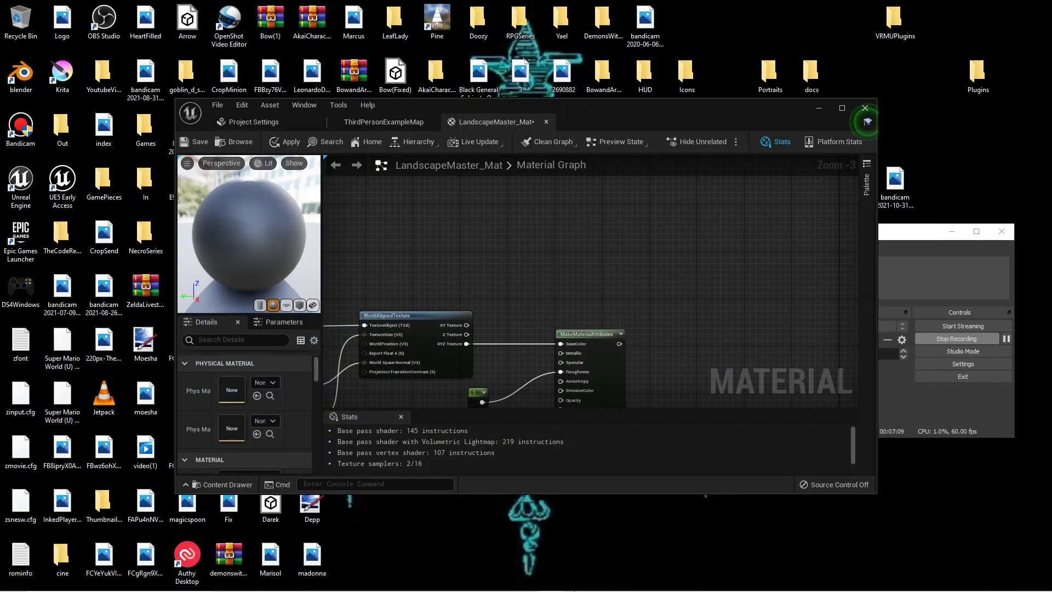
{"action": "double_click", "coordinate": [642, 116]}
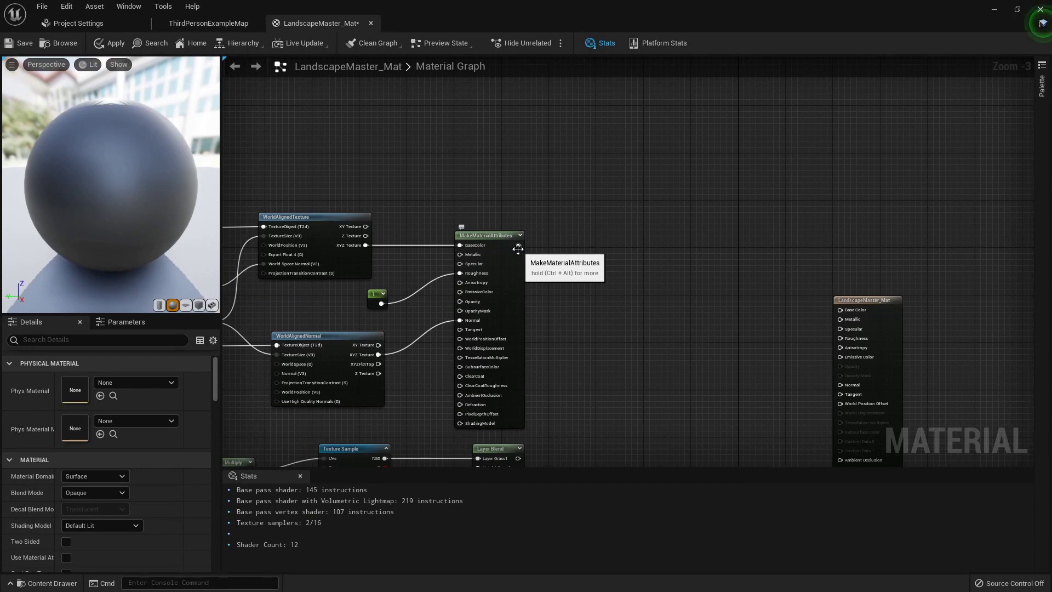
Add a MatLayerBlend_Standard node and connect the MakeMaterialAttributes output to its Base Material input
{"action": "right_click", "coordinate": [538, 160]}
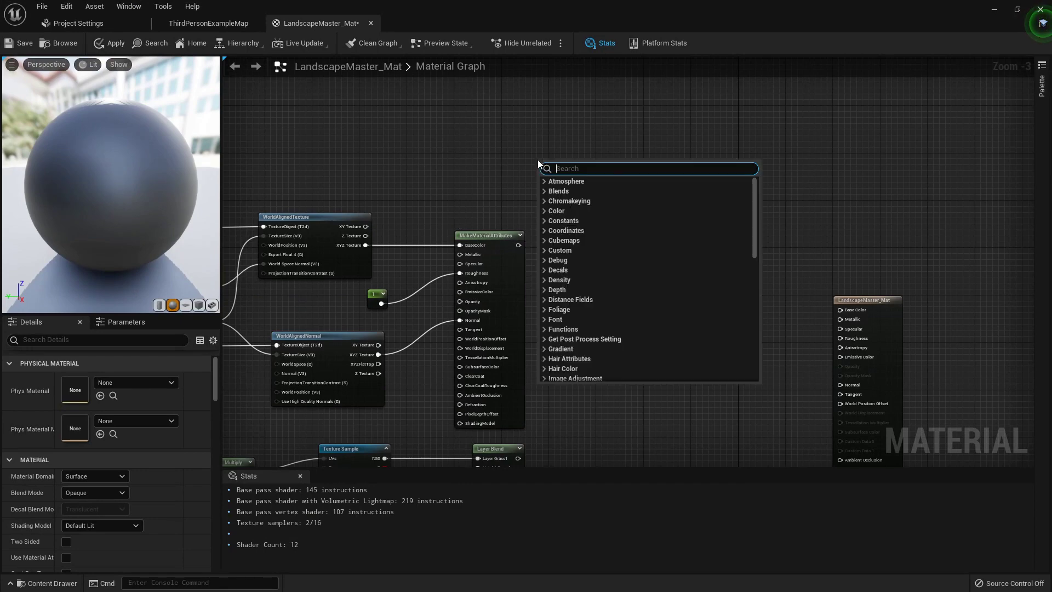
{"action": "type", "text": "mat layer"}
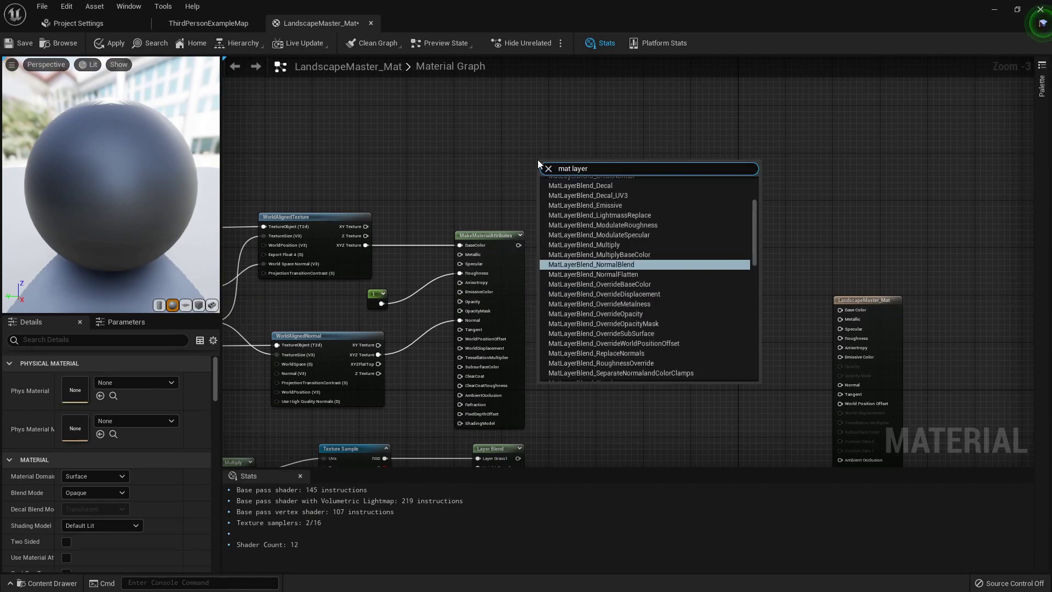
{"action": "type", "text": " blend standard"}
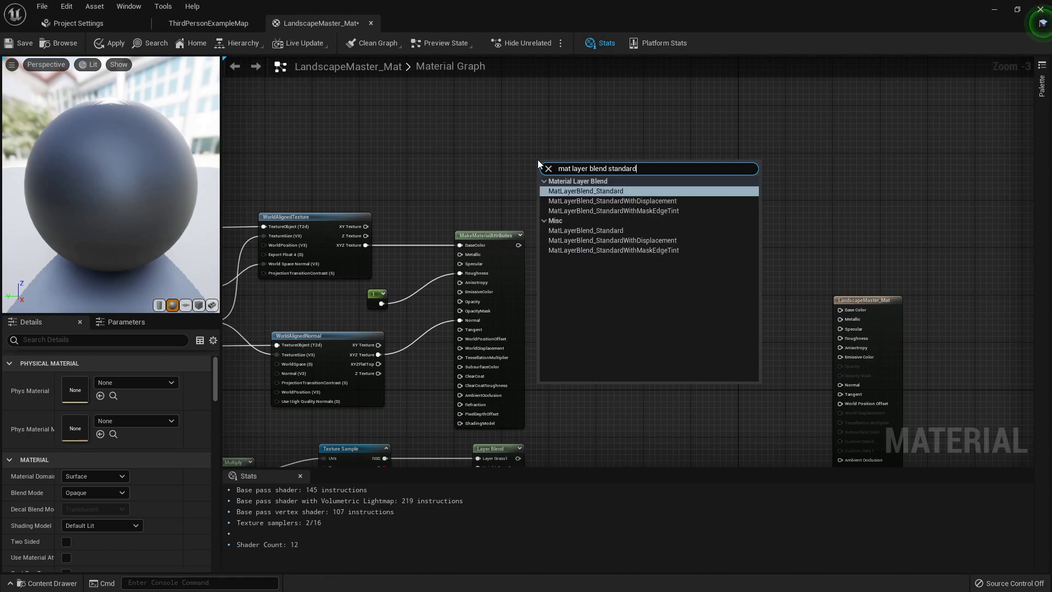
{"action": "key", "text": "Return"}
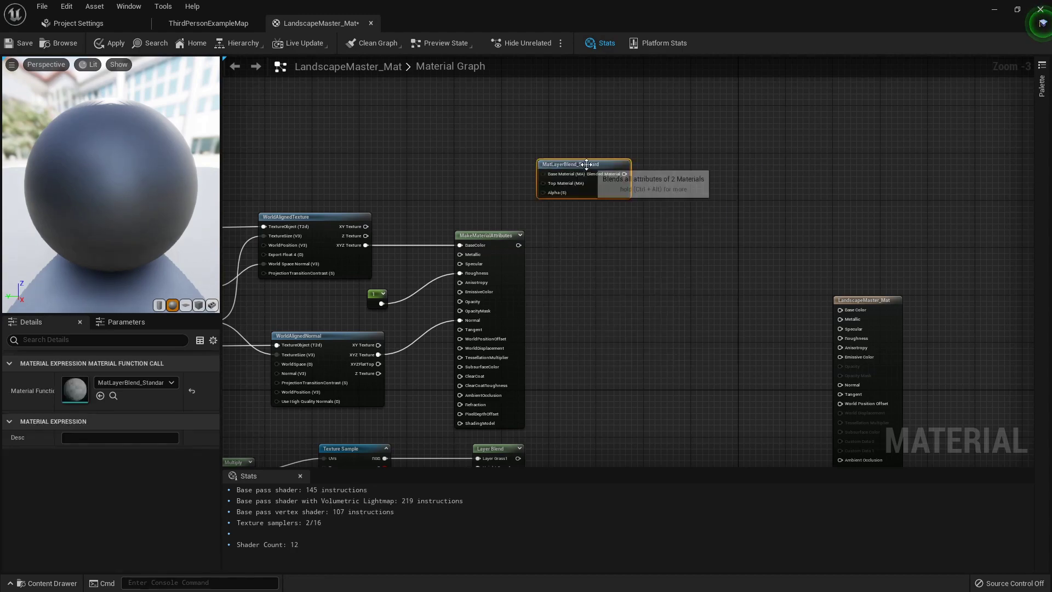
{"action": "scroll", "coordinate": [588, 174], "scroll_direction": "up", "scroll_amount": 2}
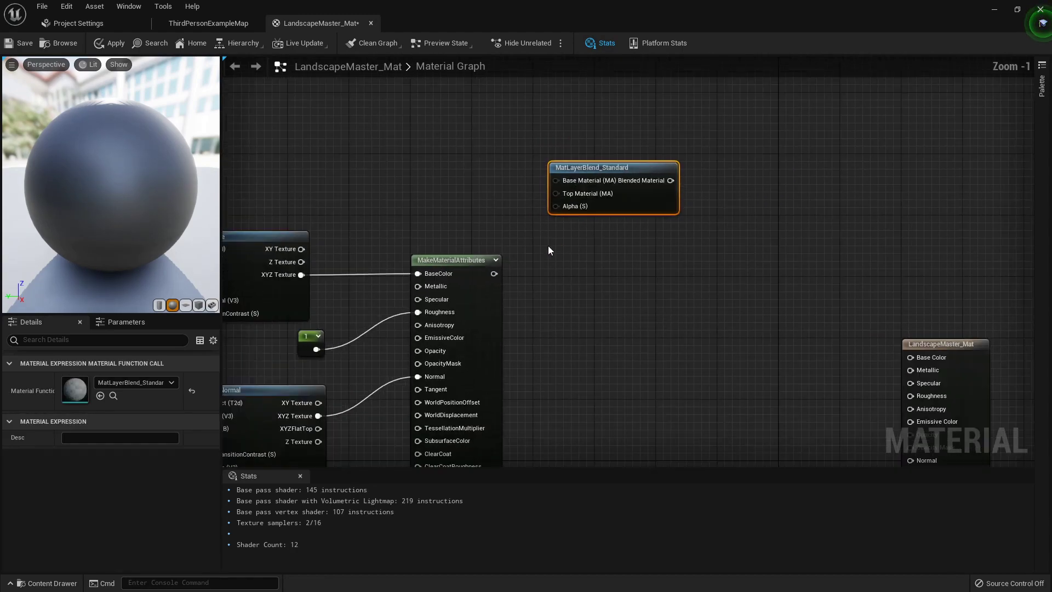
{"action": "right_click_drag", "start_coordinate": [548, 245], "coordinate": [563, 179]}
{"action": "left_click_drag", "start_coordinate": [513, 199], "coordinate": [579, 110]}
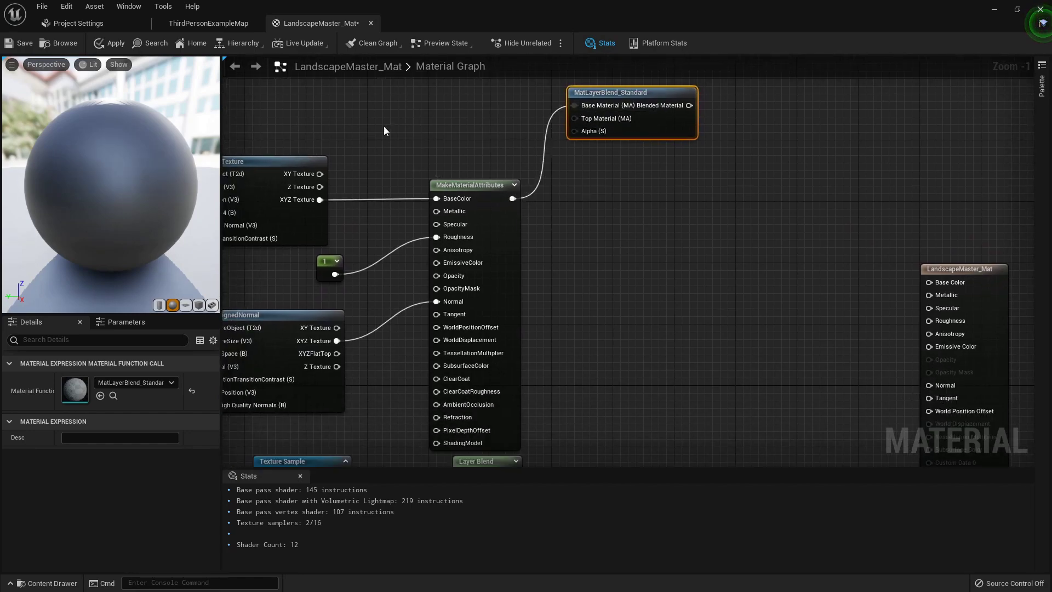
Connect the Layer Blend node's output to MatLayerBlend_Standard's Top Material input
{"action": "right_click_drag", "start_coordinate": [384, 126], "coordinate": [326, 275]}
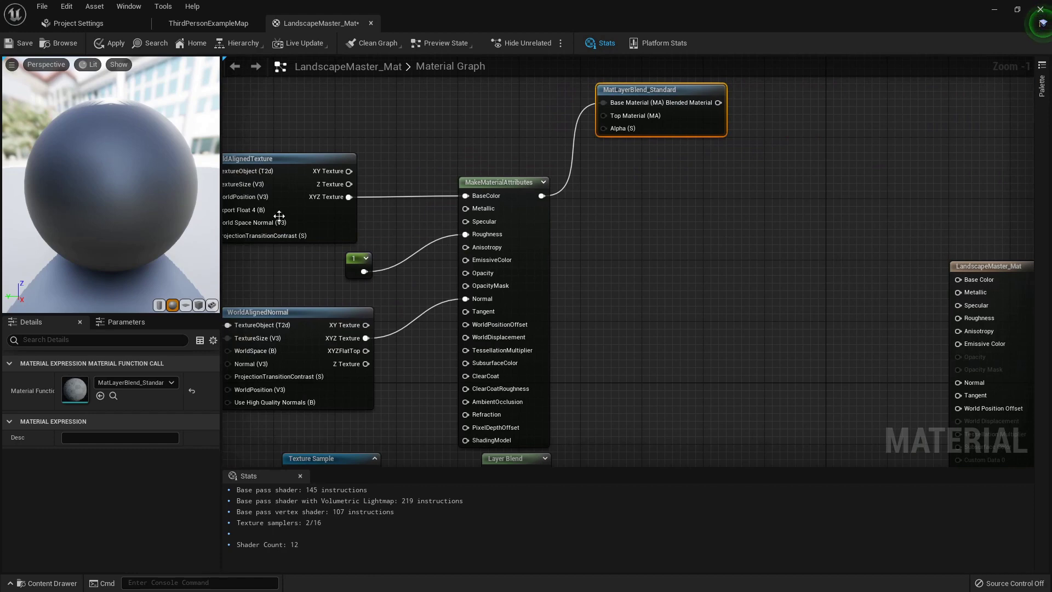
{"action": "scroll", "coordinate": [564, 248], "scroll_direction": "down", "scroll_amount": 2}
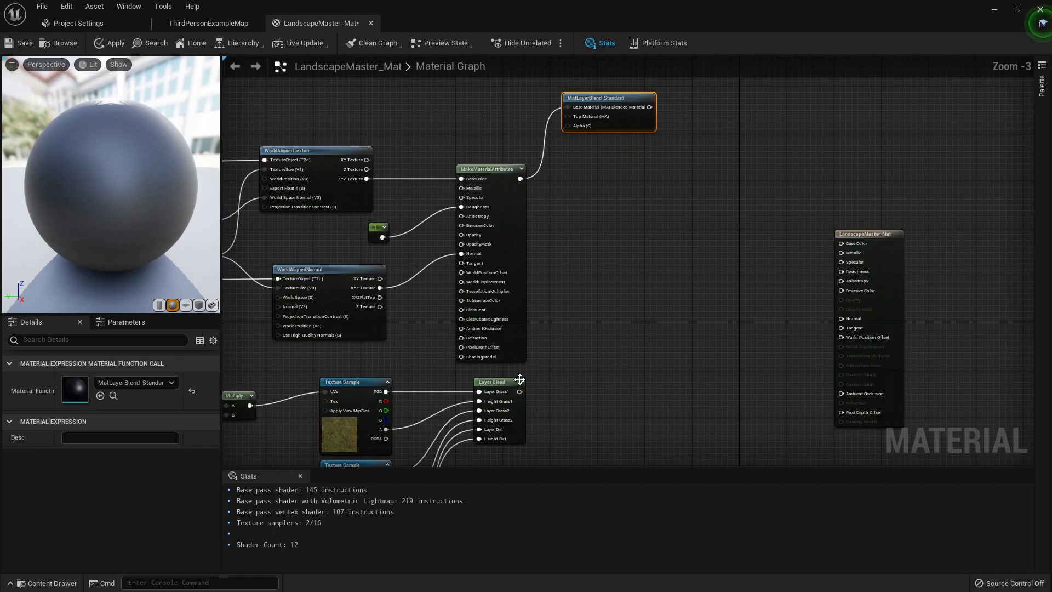
{"action": "left_click_drag", "start_coordinate": [519, 391], "coordinate": [574, 114]}
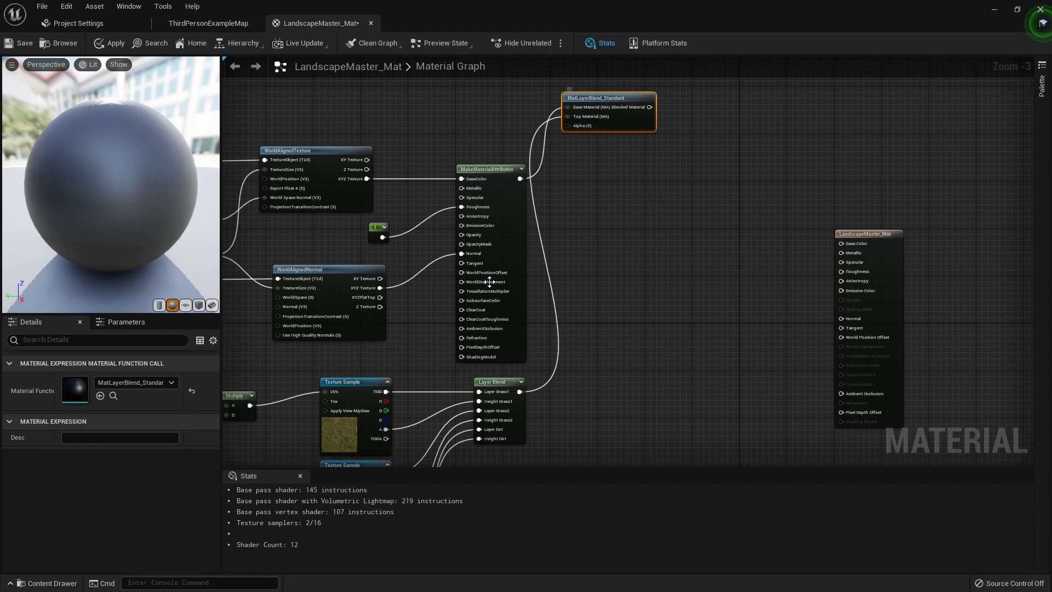
{"action": "right_click_drag", "start_coordinate": [586, 207], "coordinate": [580, 252]}
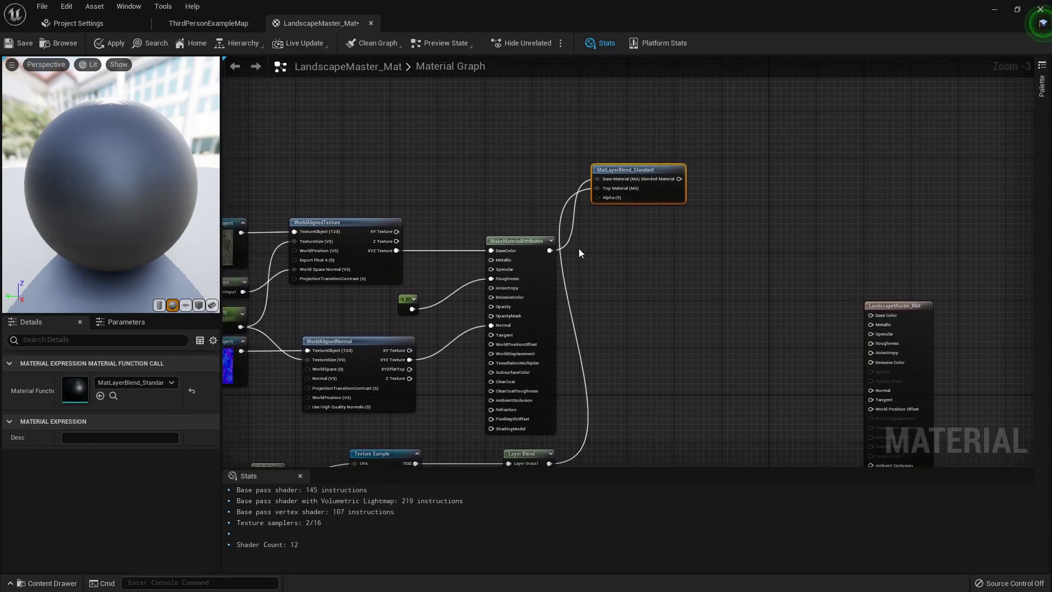
{"action": "right_click_drag", "start_coordinate": [477, 207], "coordinate": [536, 149]}
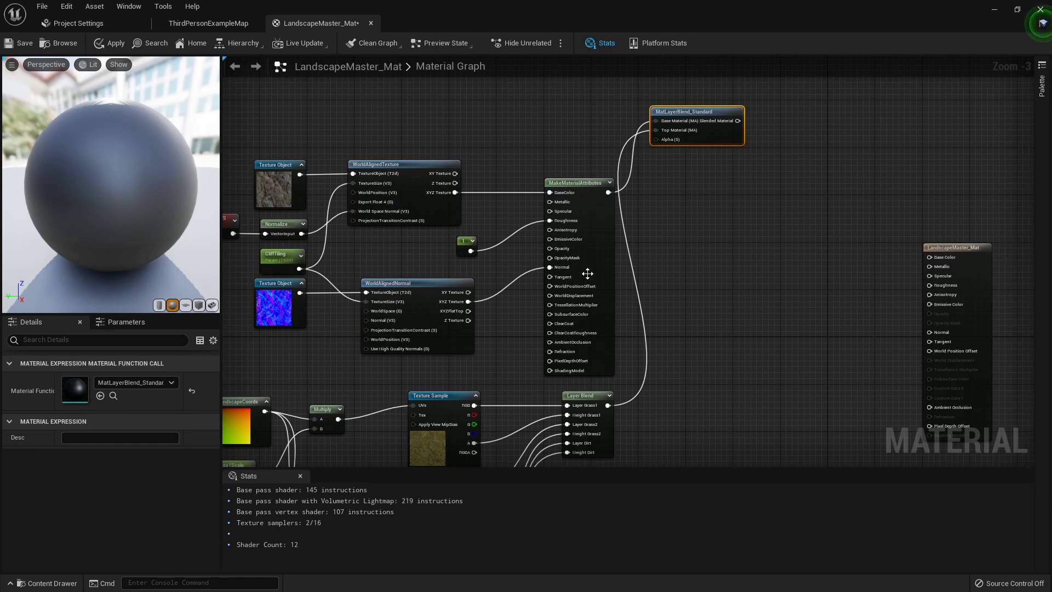
{"action": "right_click_drag", "start_coordinate": [634, 282], "coordinate": [602, 230]}
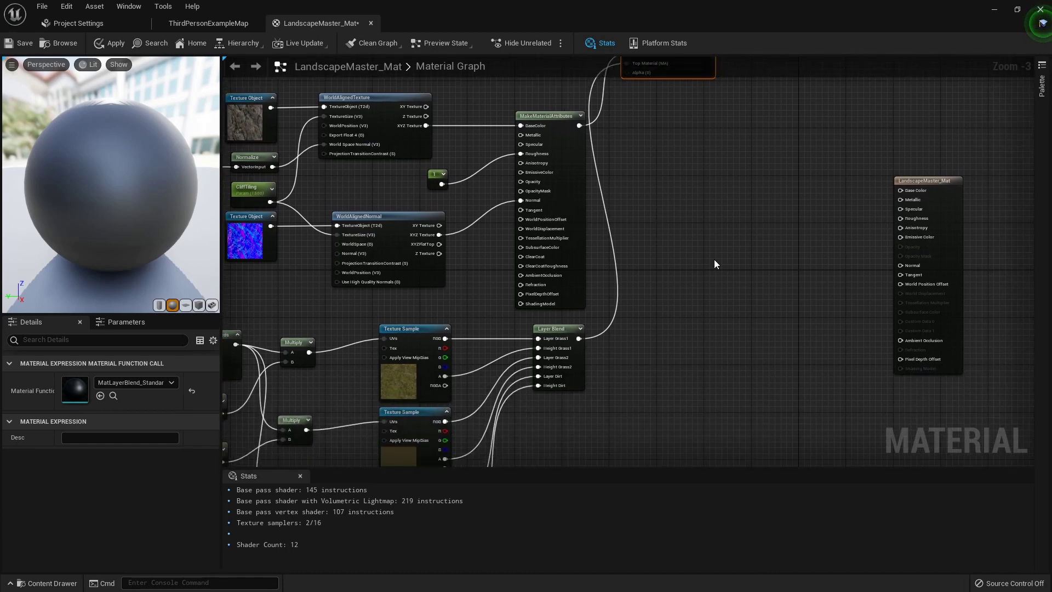
{"action": "right_click_drag", "start_coordinate": [644, 190], "coordinate": [652, 255]}
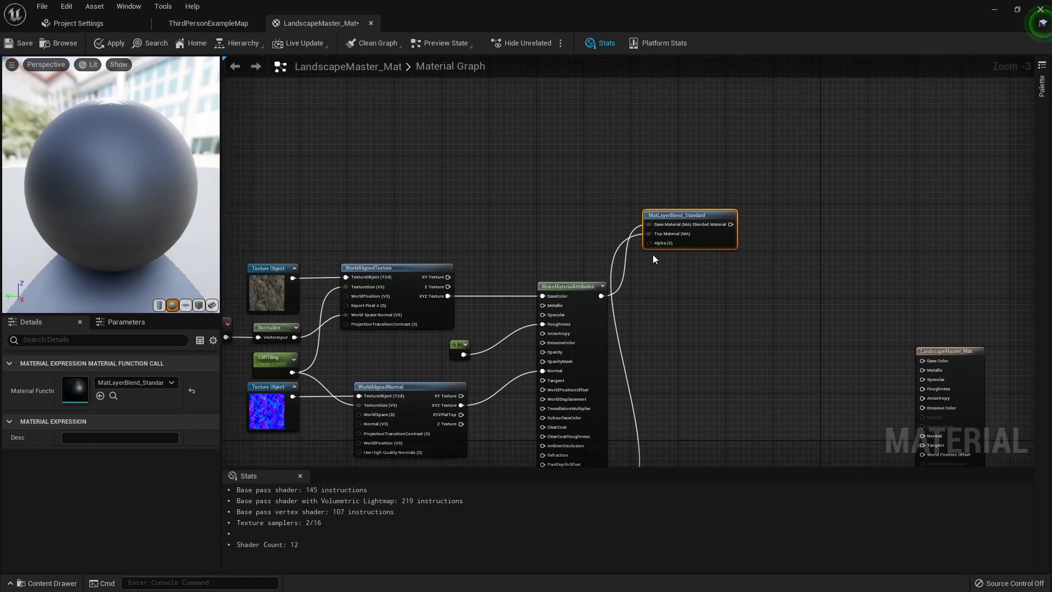
Add a CheapContrast node beside MatLayerBlend_Standard and connect its Result output to the blend node's Alpha input
{"action": "scroll", "coordinate": [656, 244], "scroll_direction": "up", "scroll_amount": 3}
{"action": "left_click_drag", "start_coordinate": [682, 201], "coordinate": [752, 202]}
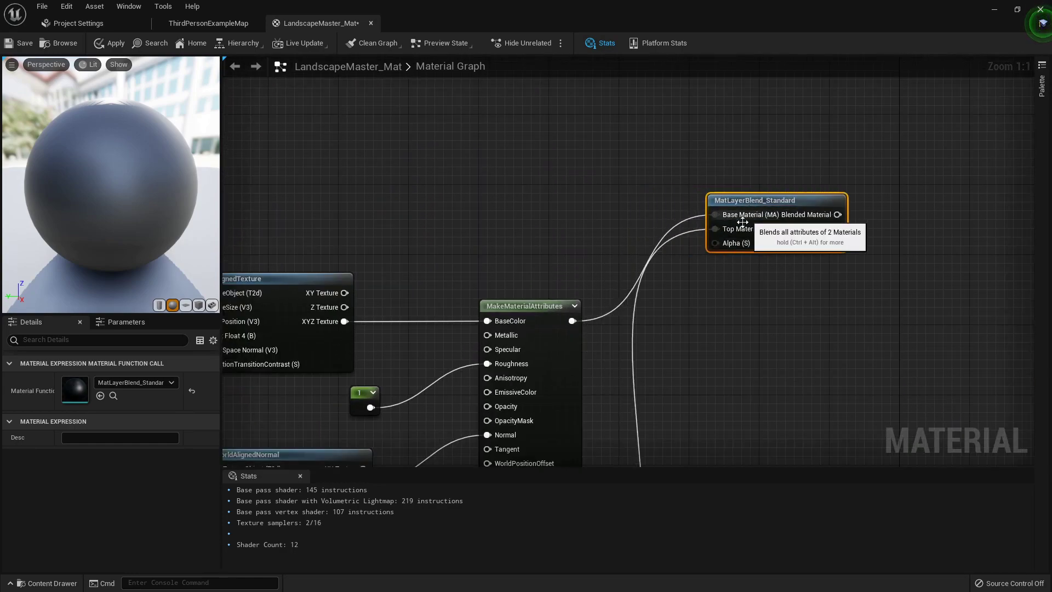
{"action": "right_click", "coordinate": [607, 194]}
{"action": "type", "text": "cheap con"}
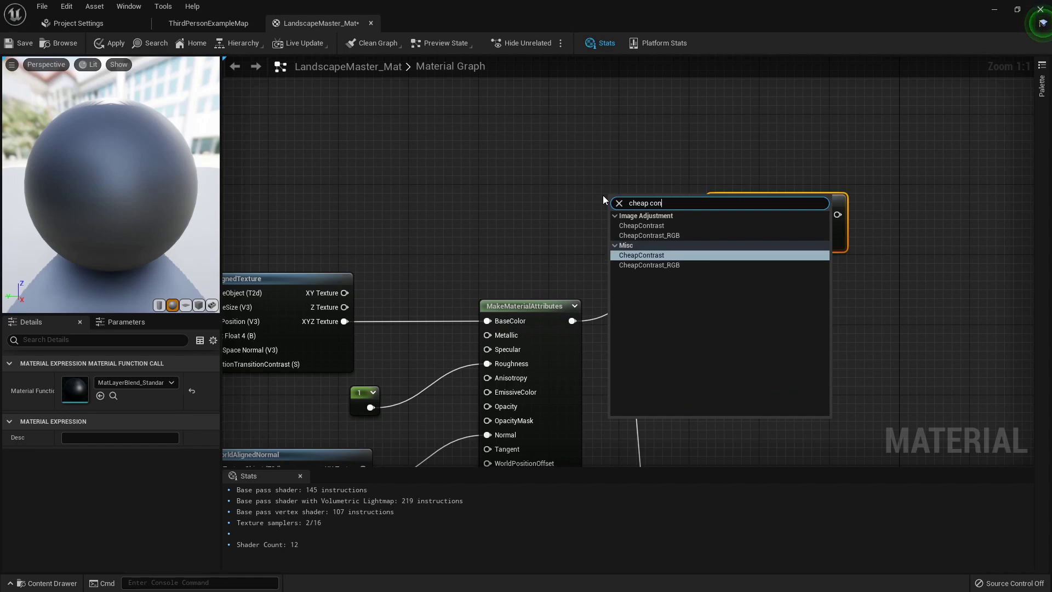
{"action": "key", "text": "Return"}
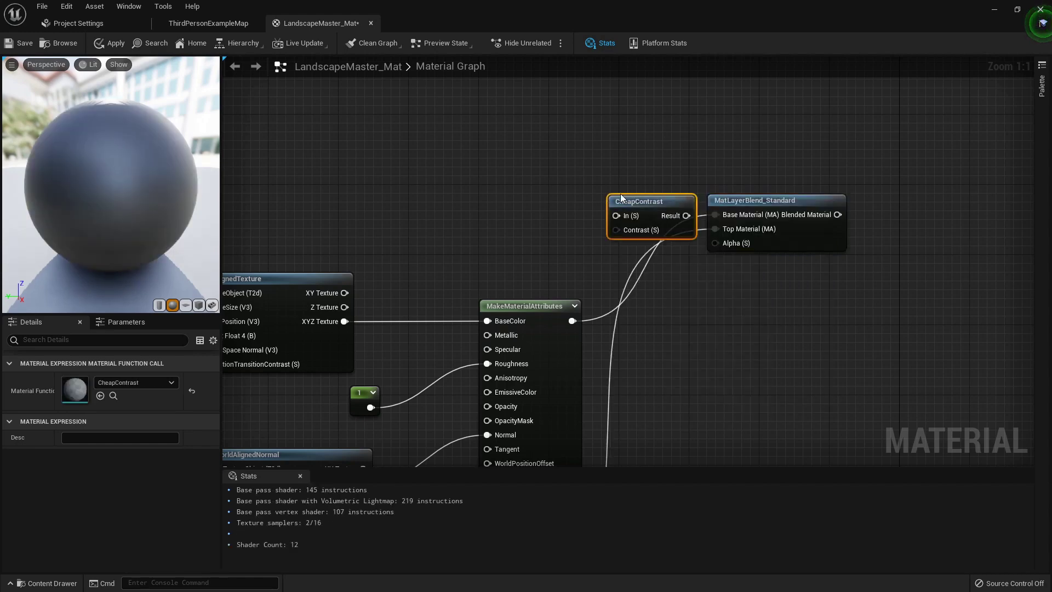
{"action": "left_click_drag", "start_coordinate": [620, 196], "coordinate": [726, 244]}
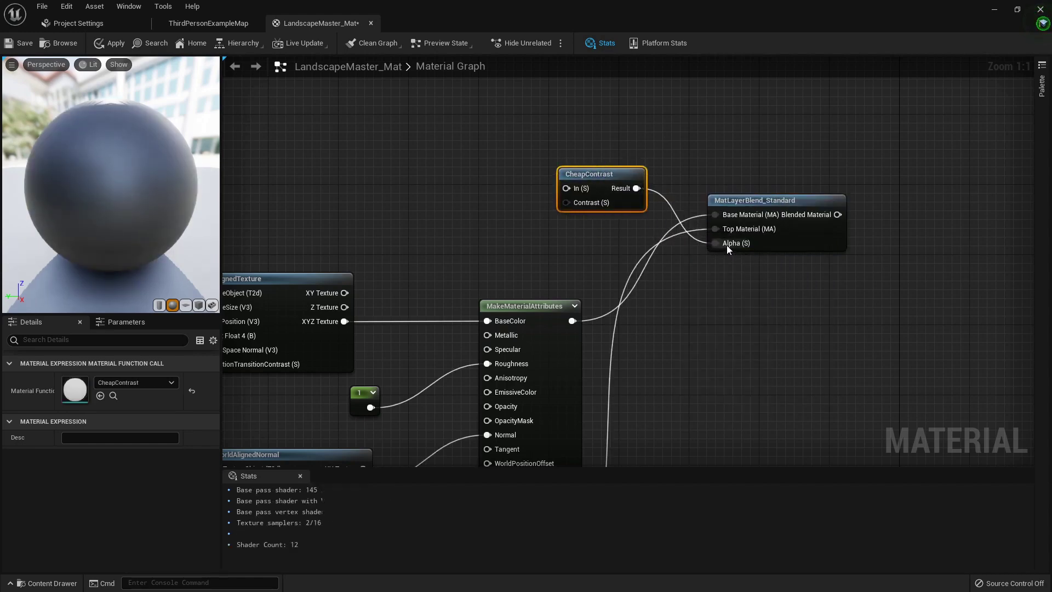
Add a scalar parameter named Contrast with a default value of 0.5 and connect it to CheapContrast's Contrast input
{"action": "left_click", "coordinate": [455, 202]}
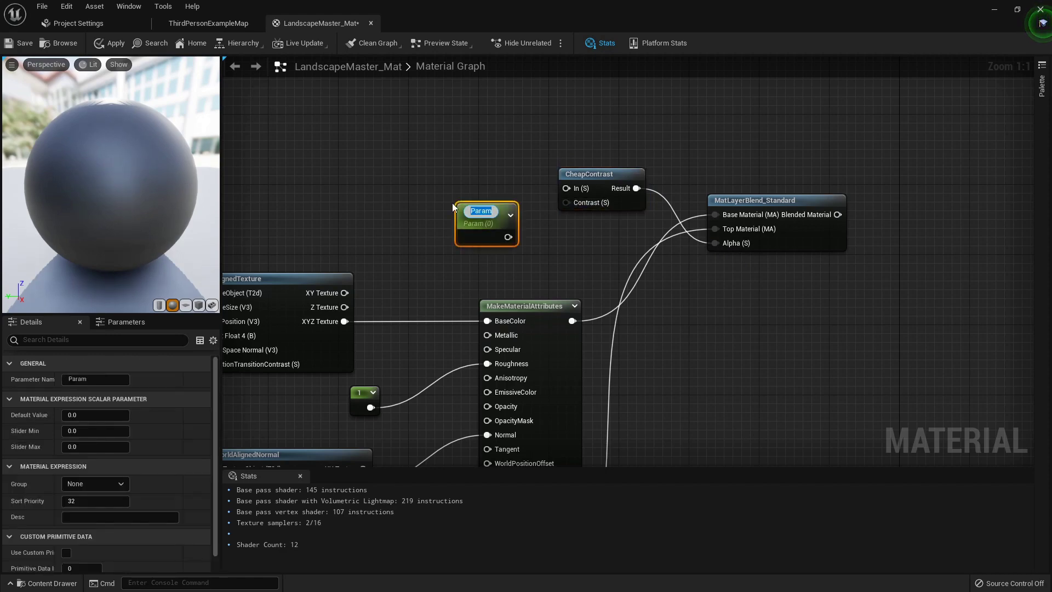
{"action": "type", "text": "Contrast"}
{"action": "key", "text": "Return"}
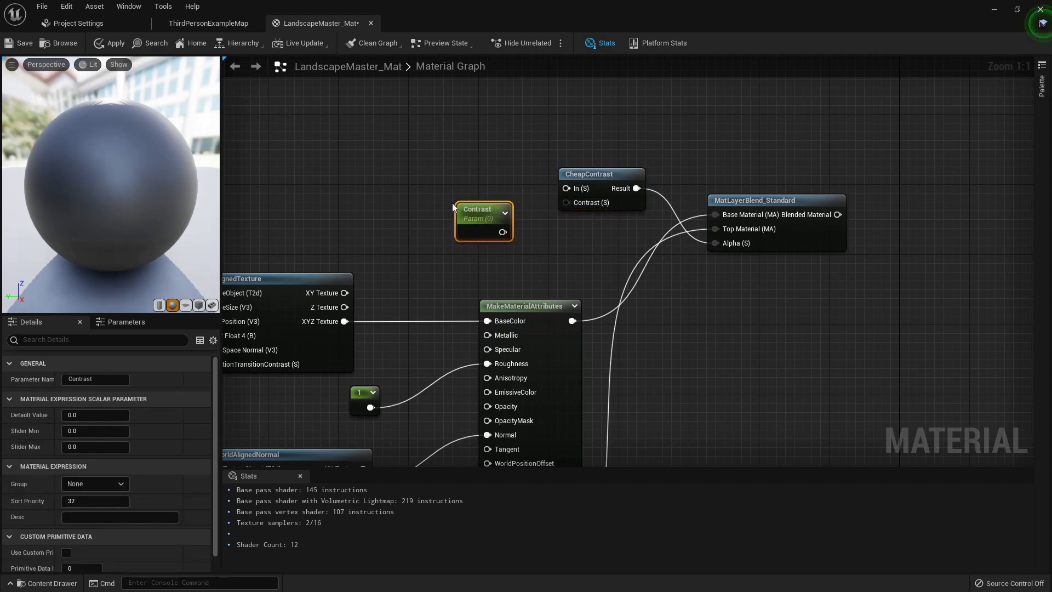
{"action": "left_click", "coordinate": [102, 415]}
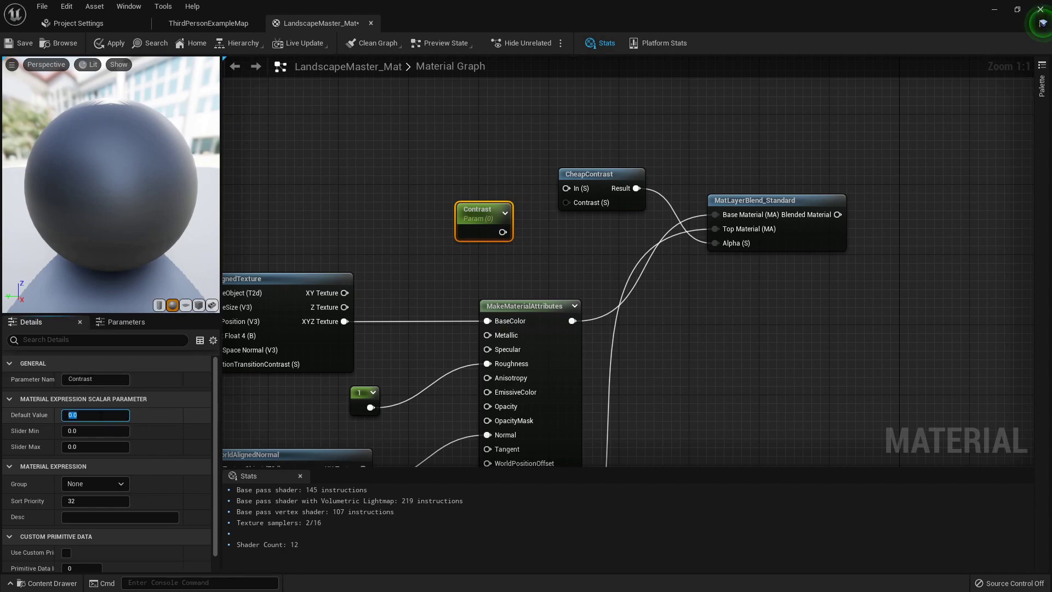
{"action": "type", "text": ".5"}
{"action": "key", "text": "Return"}
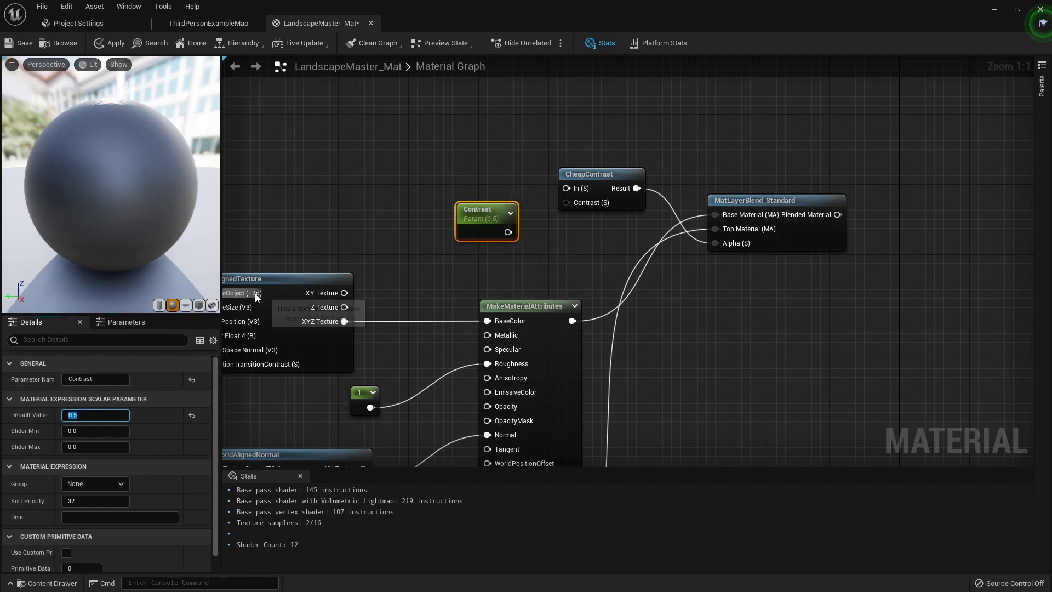
{"action": "left_click_drag", "start_coordinate": [507, 232], "coordinate": [572, 209]}
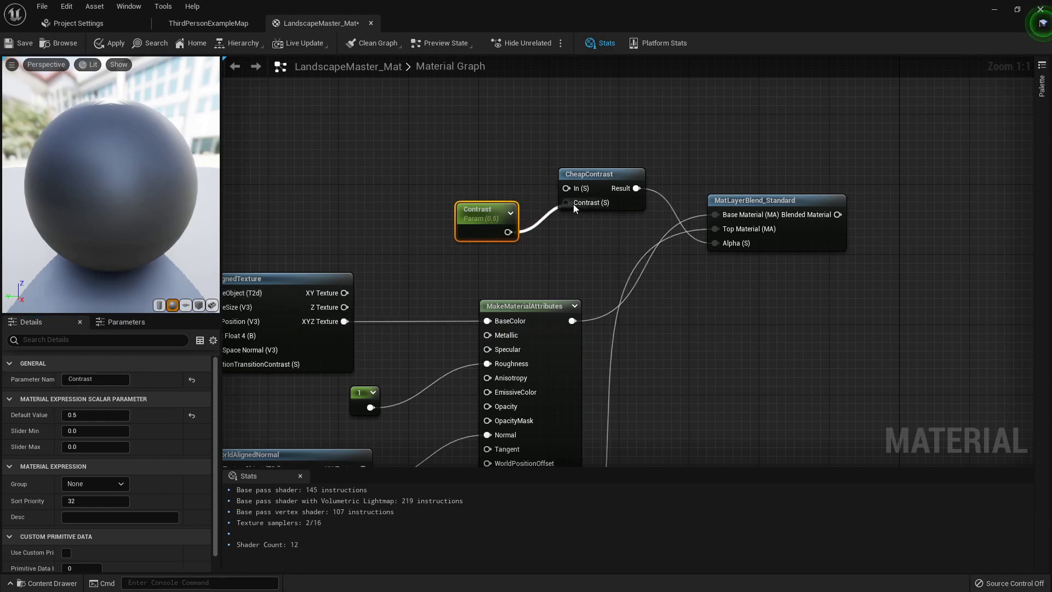
Add a Constant3Vector node in the empty graph area above the cliff's Texture Object and WorldAlignedTexture nodes
{"action": "left_click", "coordinate": [460, 171]}
{"action": "right_click_drag", "start_coordinate": [297, 174], "coordinate": [581, 226]}
{"action": "scroll", "coordinate": [537, 243], "scroll_direction": "down", "scroll_amount": 3}
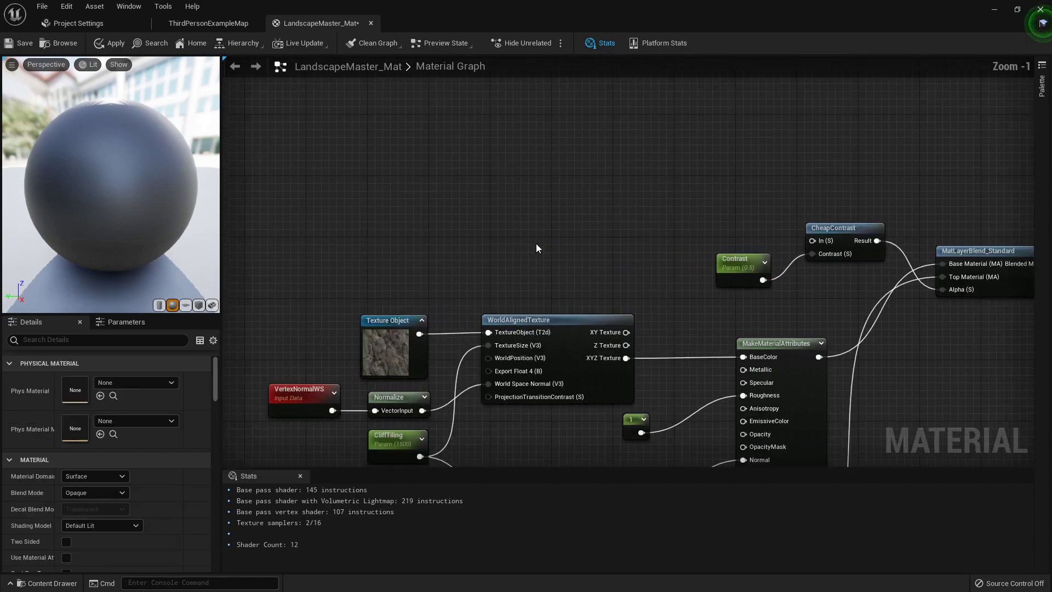
{"action": "right_click_drag", "start_coordinate": [420, 194], "coordinate": [501, 212]}
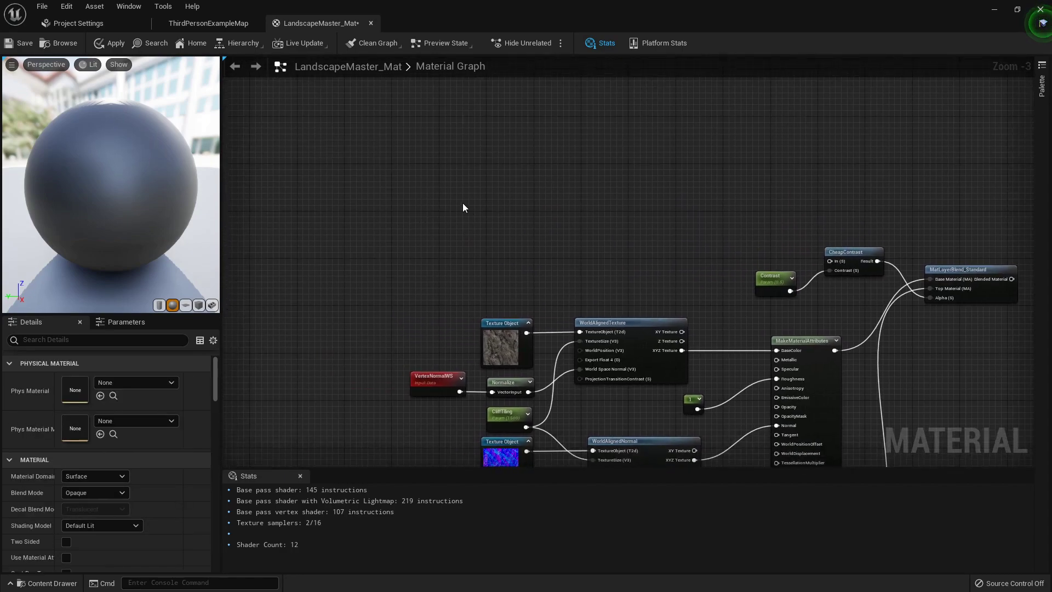
{"action": "left_click", "coordinate": [408, 189]}
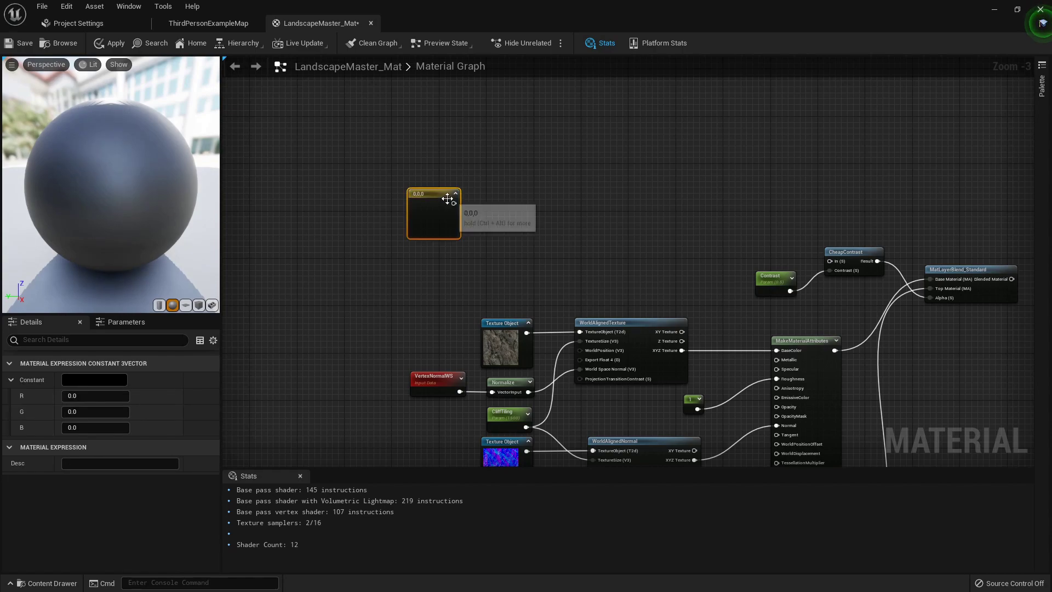
{"action": "scroll", "coordinate": [441, 204], "scroll_direction": "up", "scroll_amount": 3}
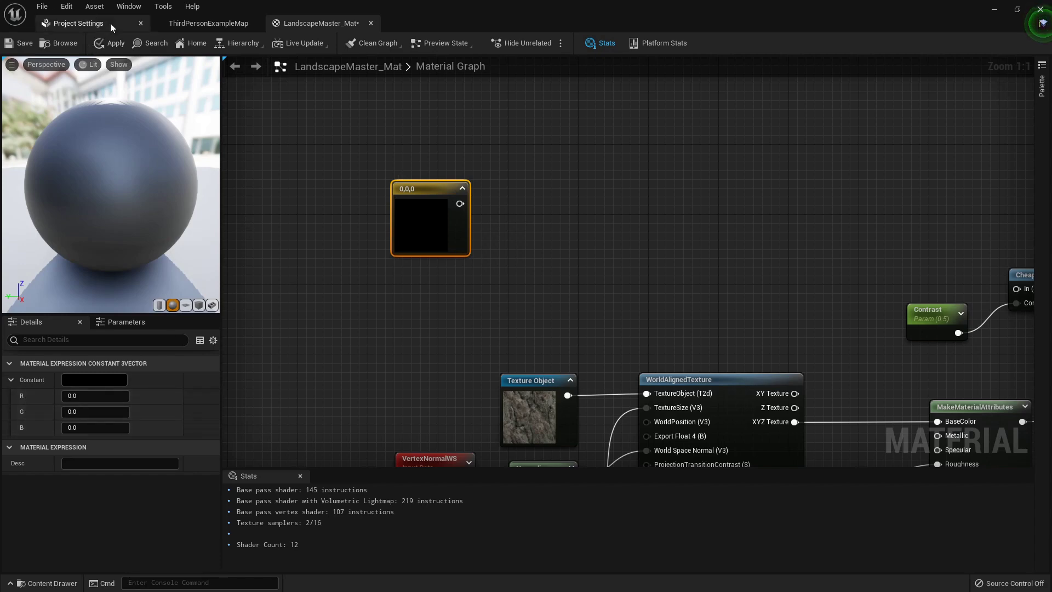
Examine the axis directions on the GreenHerb_BP7 bush in ThirdPersonExampleMap, and return to the LandscapeMaster_Mat graph
{"action": "left_click", "coordinate": [200, 24]}
{"action": "left_click", "coordinate": [570, 263]}
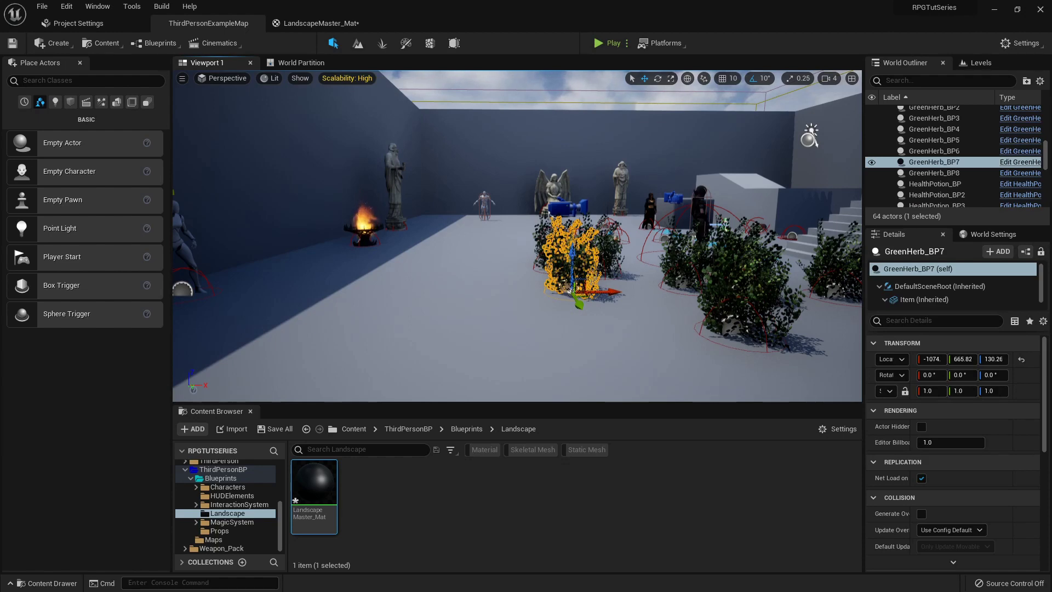
{"action": "key", "text": "d"}
{"action": "mouse_move", "coordinate": [587, 276]}
{"action": "right_mouse_down"}
{"action": "mouse_move", "coordinate": [573, 282]}
{"action": "mouse_move", "coordinate": [585, 296]}
{"action": "right_mouse_up"}
{"action": "key", "text": "w"}
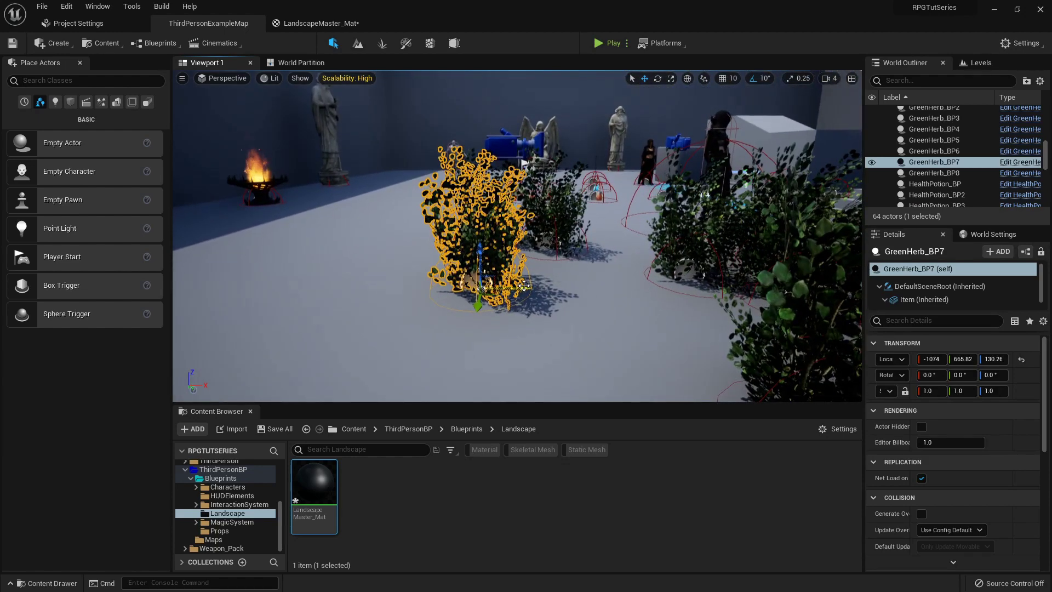
{"action": "left_click", "coordinate": [320, 24]}
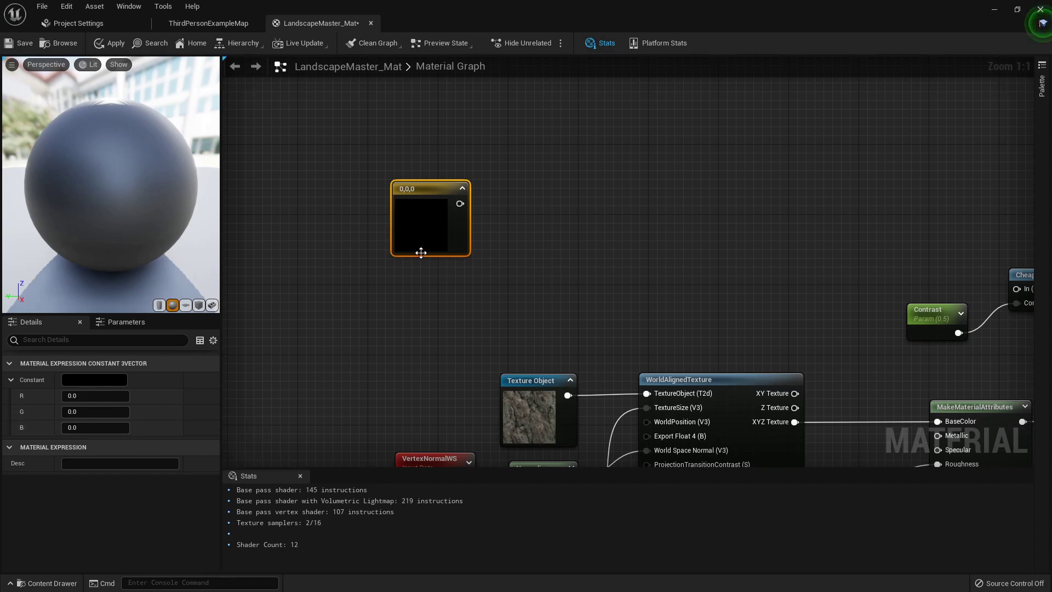
Set the Constant3Vector node's B value to 1
{"action": "left_click", "coordinate": [79, 428]}
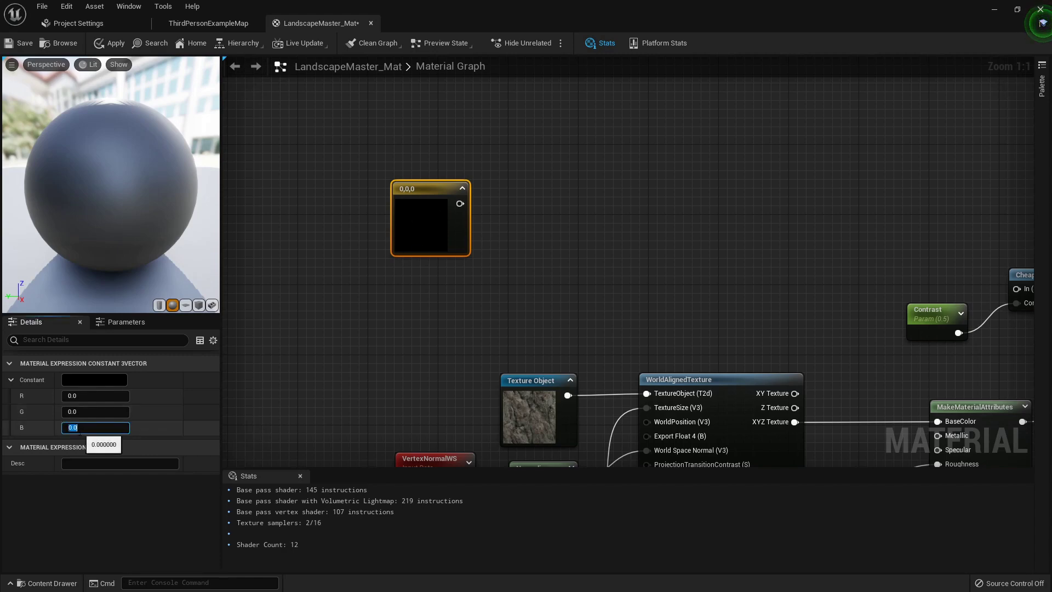
{"action": "type", "text": "1"}
{"action": "key", "text": "Return"}
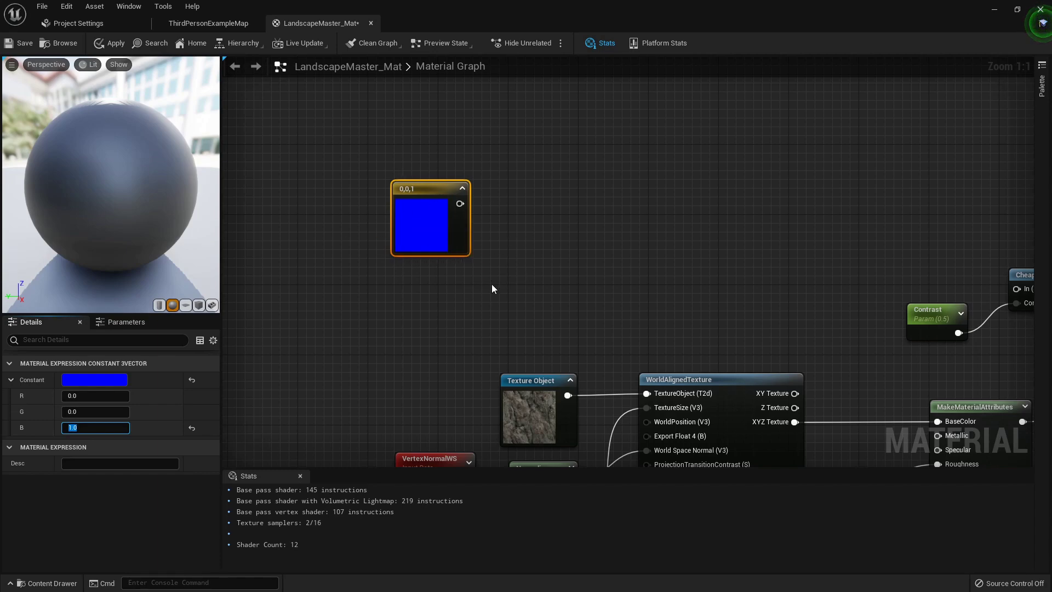
{"action": "right_click_drag", "start_coordinate": [492, 285], "coordinate": [406, 270]}
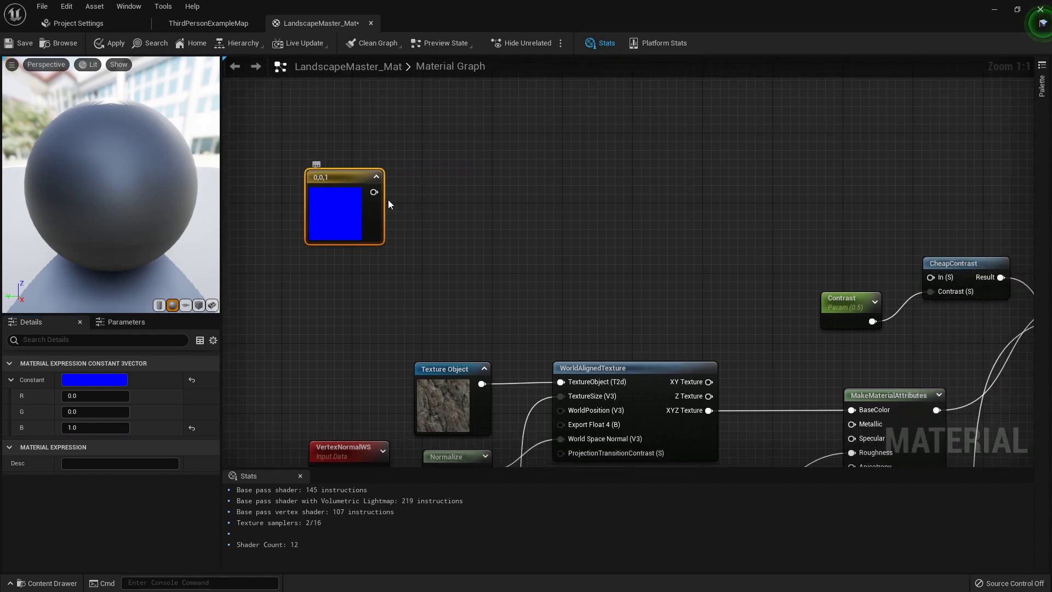
Feed the 0,0,1 vector into a new Transform node from the Vector Ops category and place it beside the vector
{"action": "left_click_drag", "start_coordinate": [373, 191], "coordinate": [475, 189]}
{"action": "type", "text": "transform"}
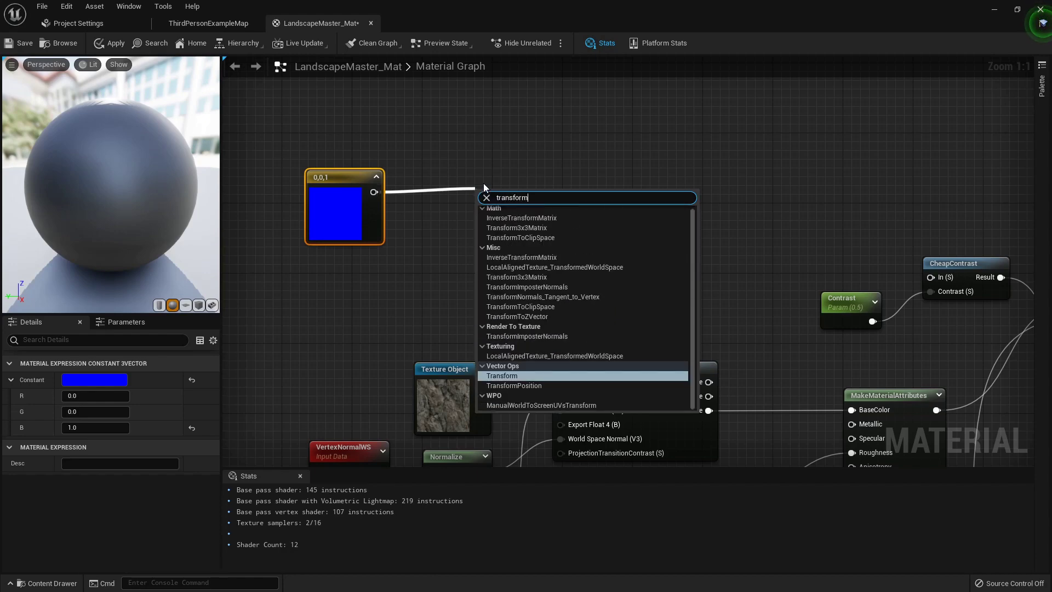
{"action": "left_click", "coordinate": [504, 376]}
{"action": "left_click_drag", "start_coordinate": [515, 203], "coordinate": [462, 174]}
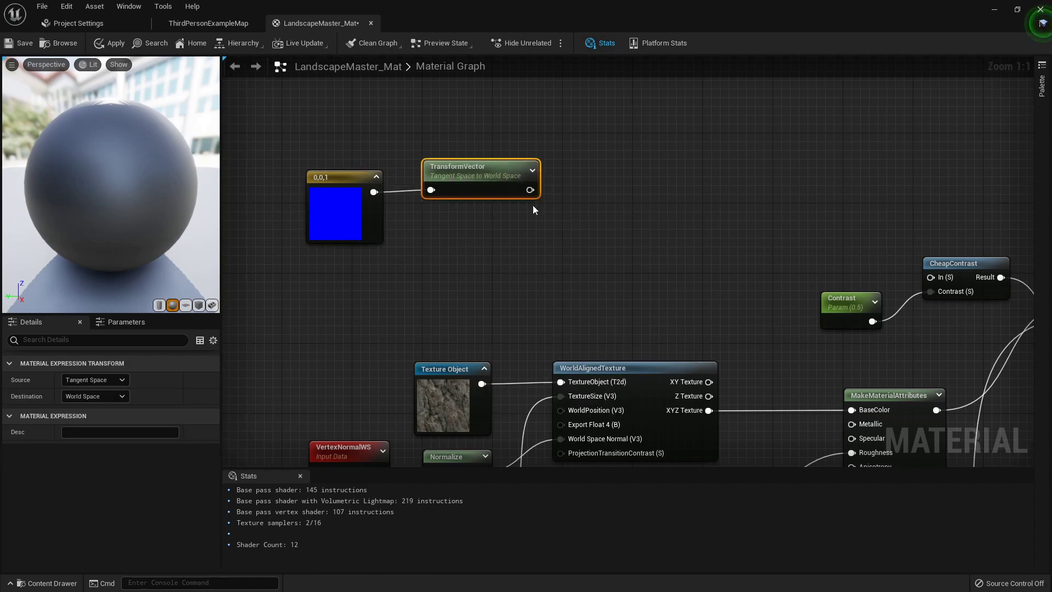
Feed TransformVector's output into a new Normalize node and straighten the connections across the vector, transform and Normalize nodes
{"action": "left_click_drag", "start_coordinate": [558, 189], "coordinate": [616, 189]}
{"action": "type", "text": "normalize"}
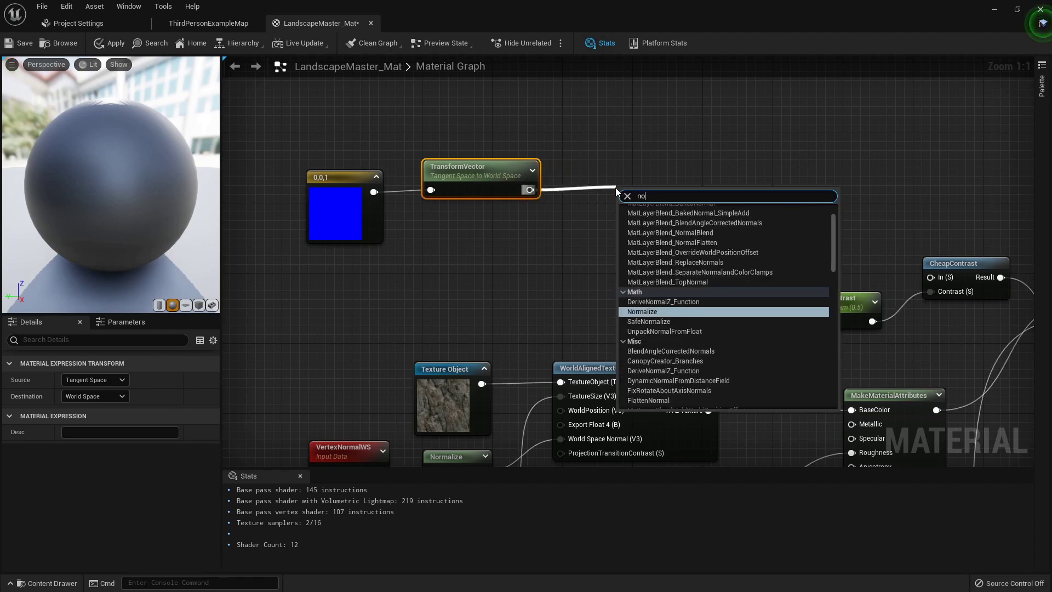
{"action": "key", "text": "Return"}
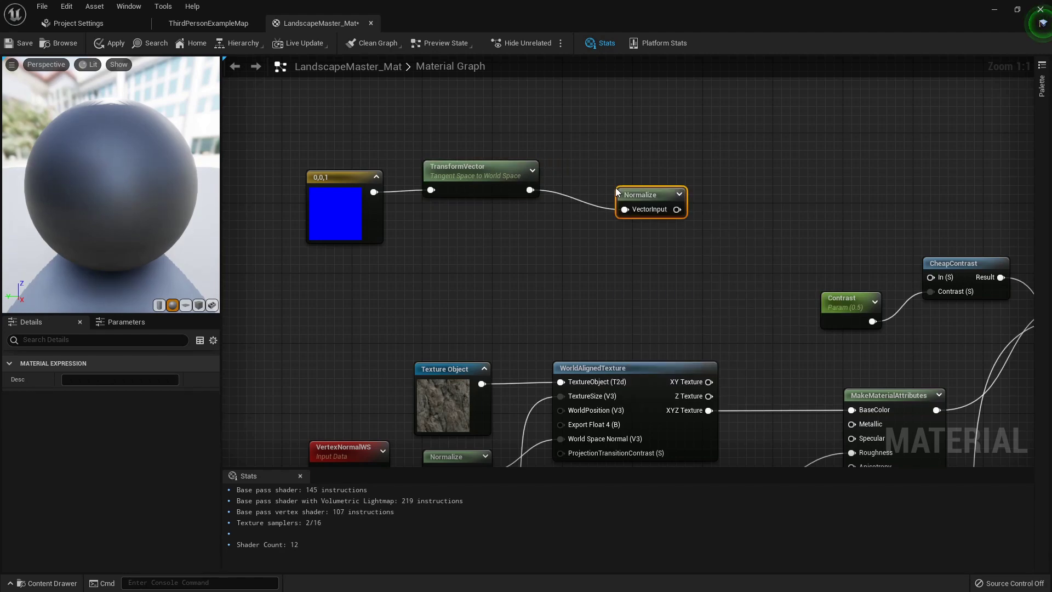
{"action": "left_click_drag", "start_coordinate": [616, 188], "coordinate": [564, 172]}
{"action": "left_click_drag", "start_coordinate": [580, 120], "coordinate": [355, 218]}
{"action": "key", "text": "q"}
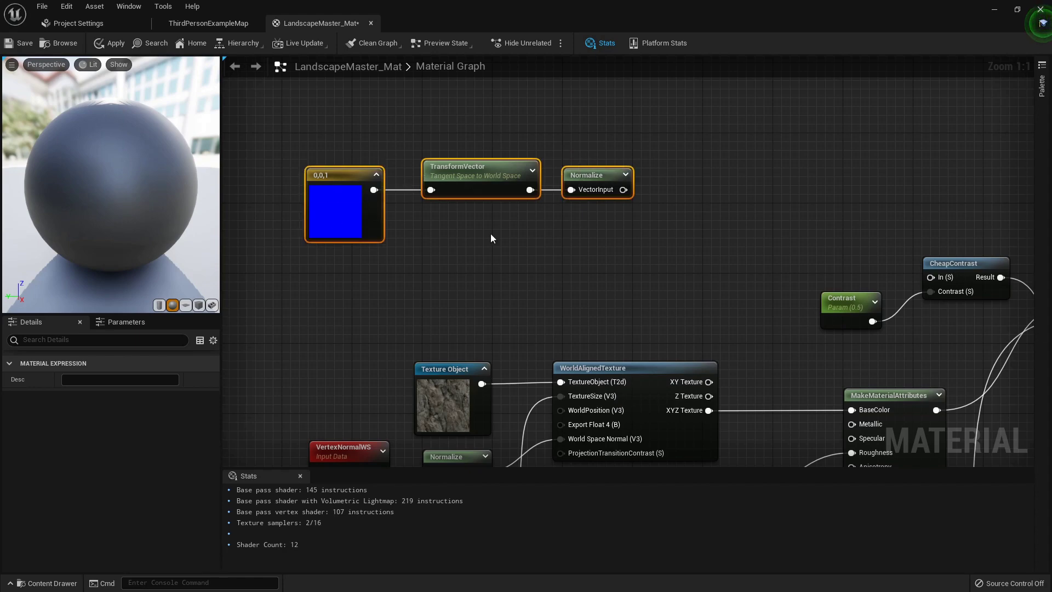
{"action": "left_click", "coordinate": [532, 218]}
Add a DotProduct node after the new Normalize node and connect Normalize's output to its A input
{"action": "right_click_drag", "start_coordinate": [596, 218], "coordinate": [458, 216]}
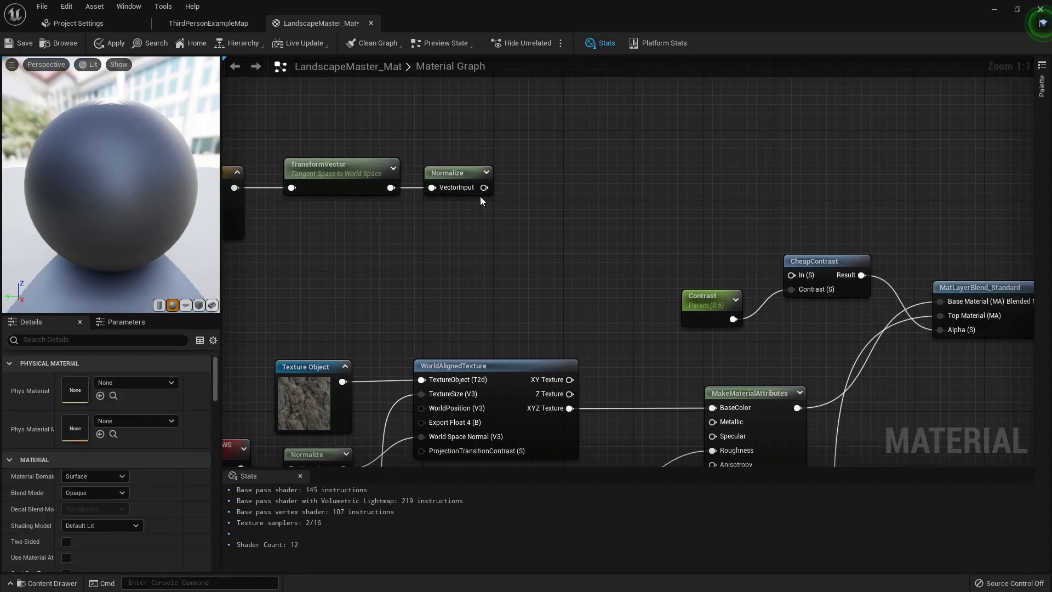
{"action": "right_click_drag", "start_coordinate": [542, 193], "coordinate": [598, 209]}
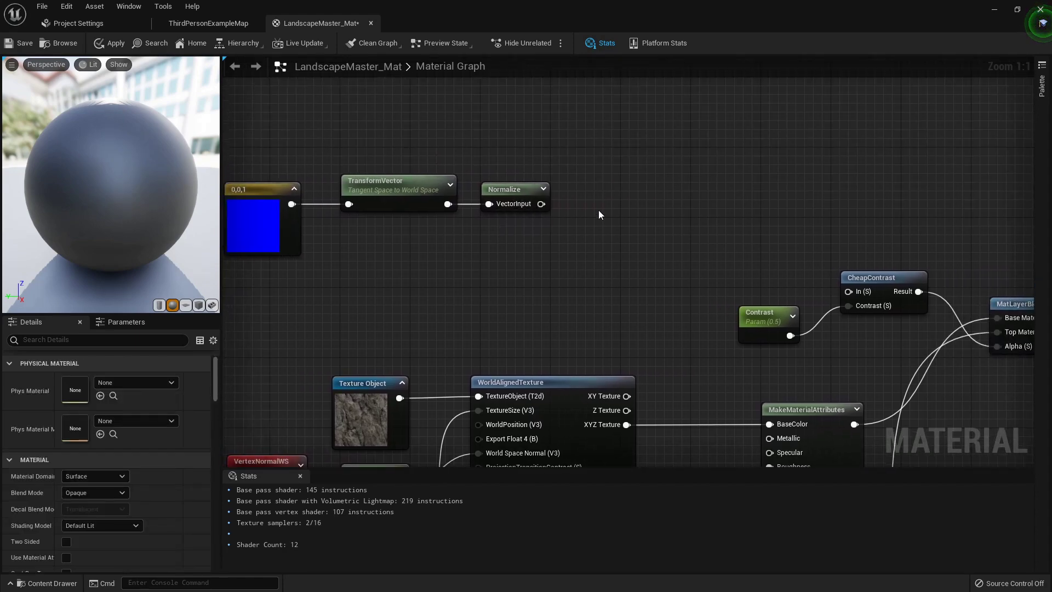
{"action": "right_click", "coordinate": [592, 215]}
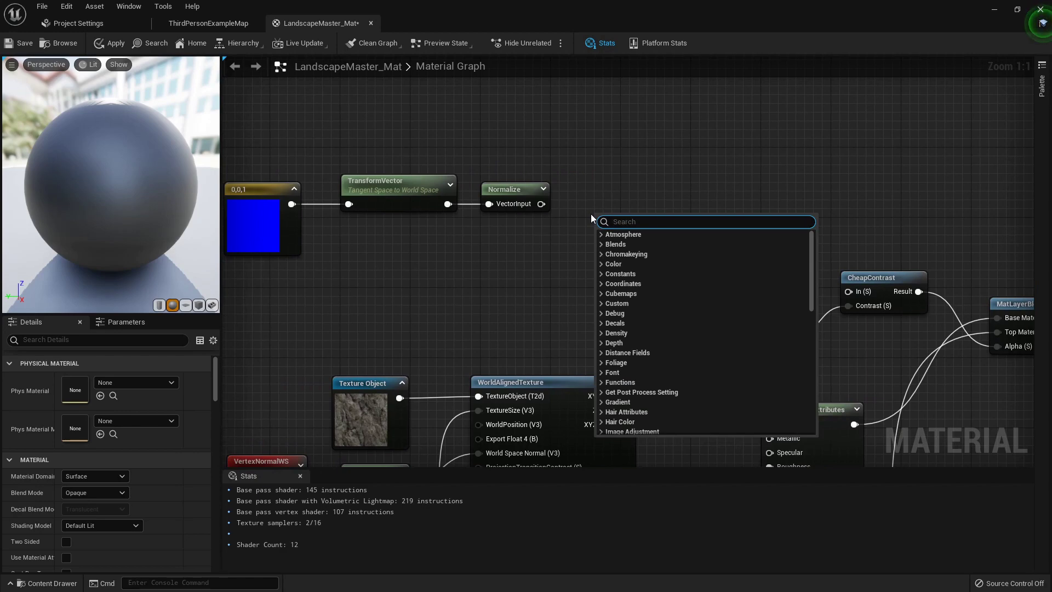
{"action": "type", "text": "dot"}
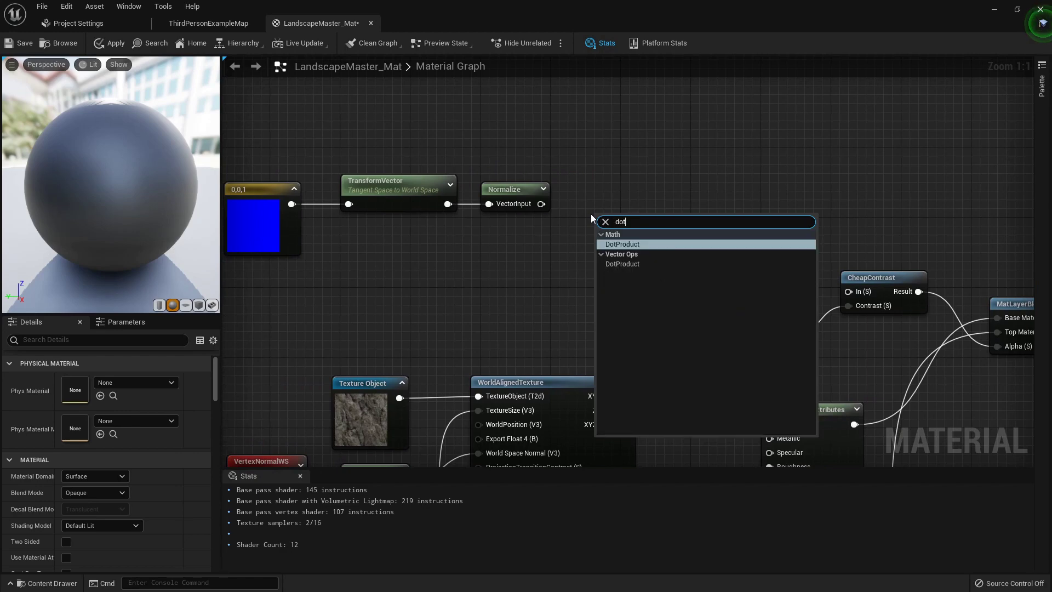
{"action": "left_click", "coordinate": [639, 246]}
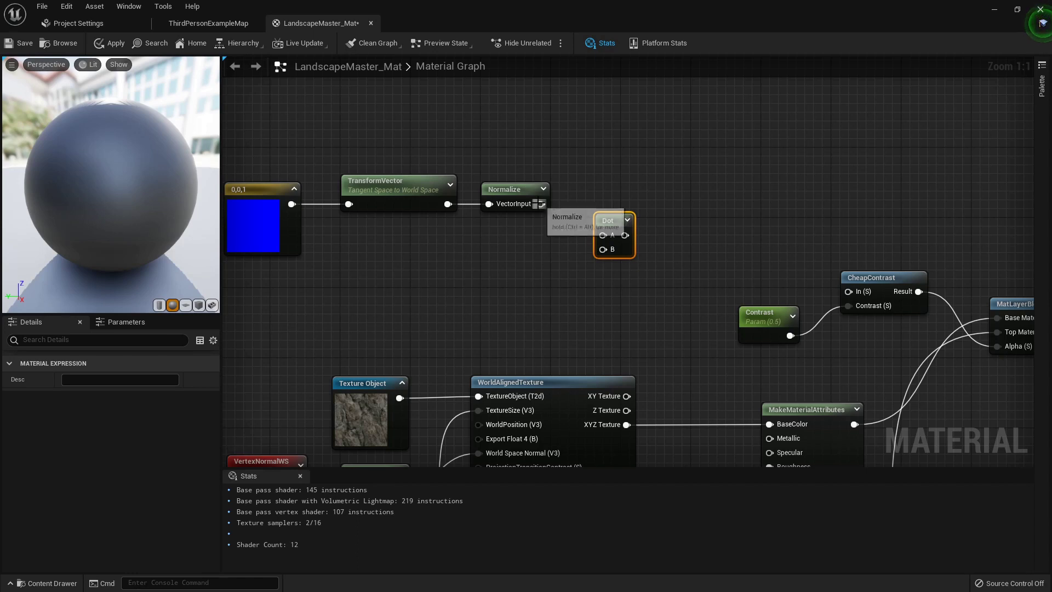
{"action": "left_click_drag", "start_coordinate": [541, 204], "coordinate": [607, 237]}
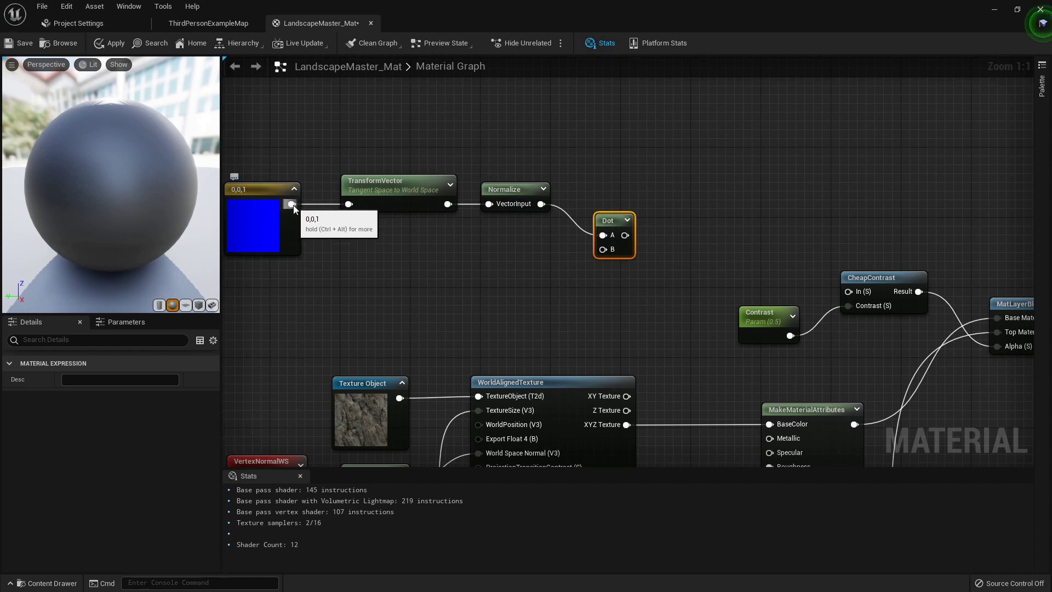
Connect the 0,0,1 vector to the Dot node's B input and route the wire below TransformVector with a reroute node
{"action": "left_click_drag", "start_coordinate": [293, 205], "coordinate": [607, 249]}
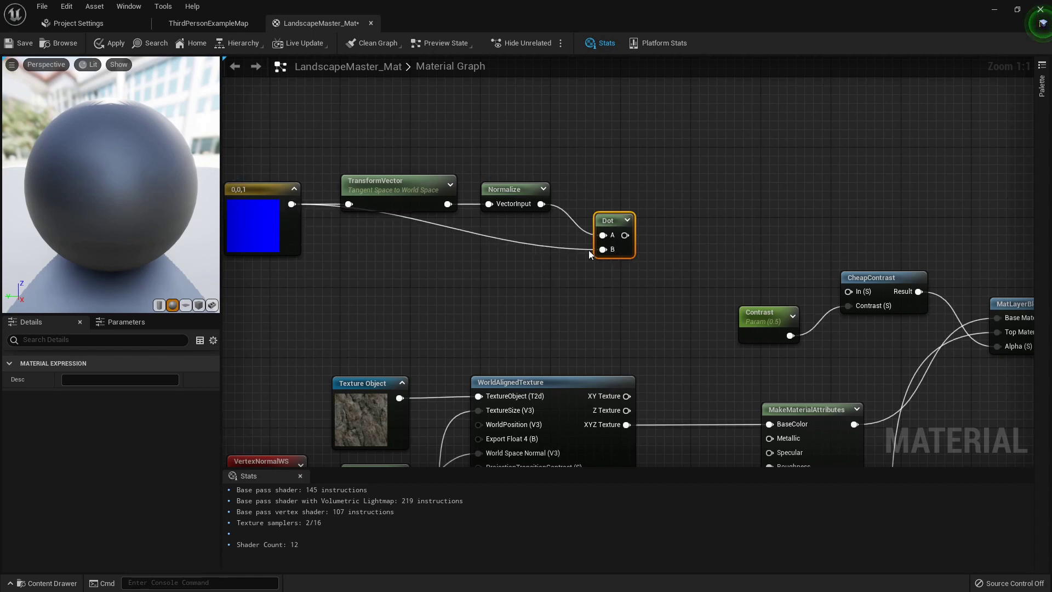
{"action": "double_click", "coordinate": [405, 218]}
{"action": "left_click_drag", "start_coordinate": [406, 218], "coordinate": [329, 251]}
{"action": "left_click", "coordinate": [446, 265]}
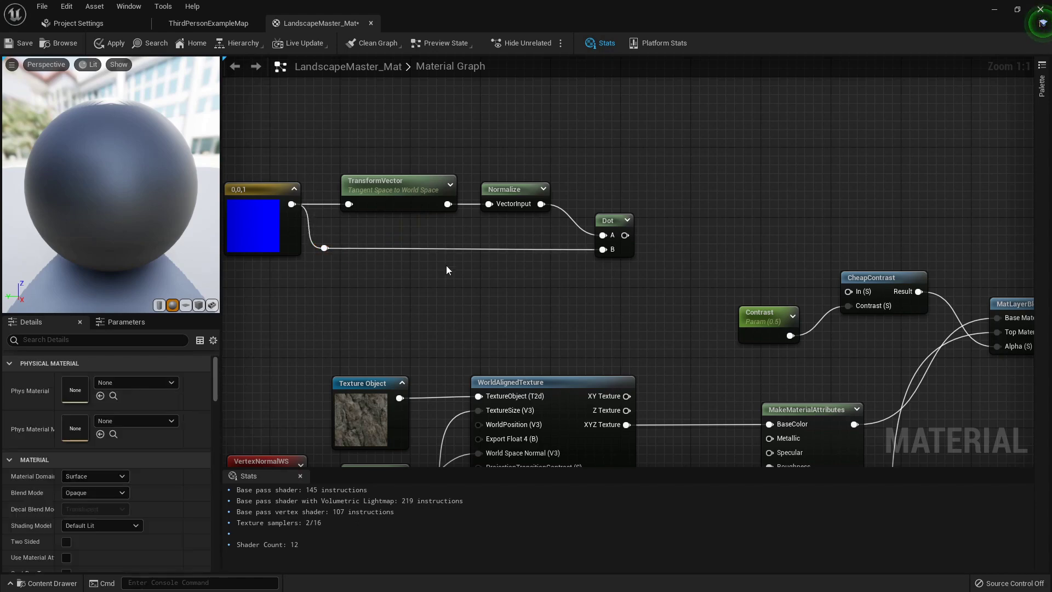
Restore the maximized material editor window to a smaller size to expose the desktop behind it
{"action": "scroll", "coordinate": [677, 245], "scroll_direction": "down", "scroll_amount": 2}
{"action": "right_click_drag", "start_coordinate": [689, 247], "coordinate": [583, 242]}
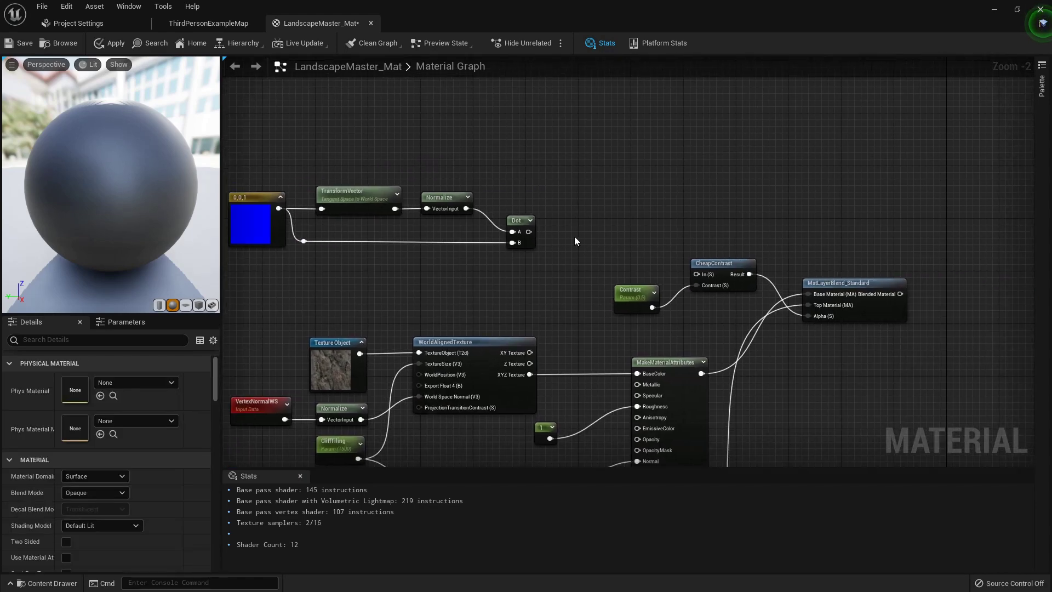
{"action": "scroll", "coordinate": [553, 226], "scroll_direction": "up", "scroll_amount": 2}
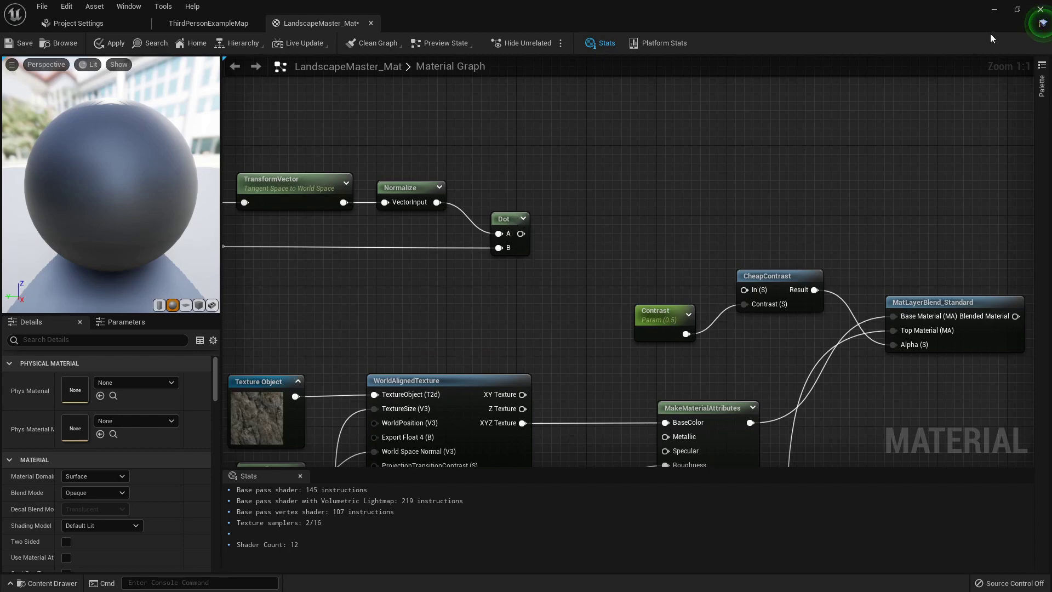
{"action": "left_click", "coordinate": [1019, 10]}
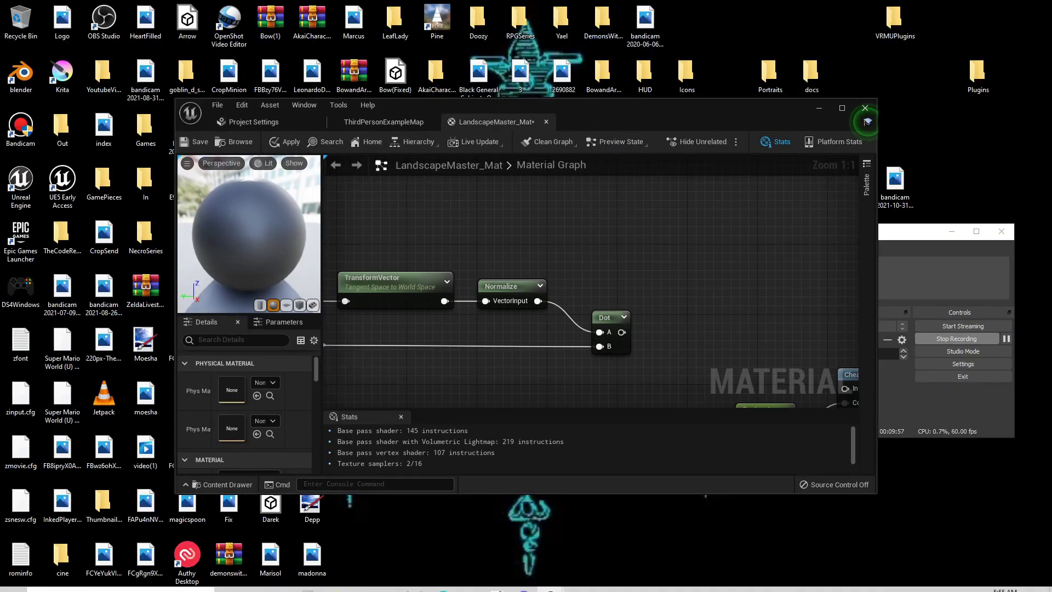
Check the Lerp, HeightMax and CheapContrast wiring in the reference LandscapeMat_Master material, and return to the maximized LandscapeMaster_Mat editor
{"action": "mouse_move", "coordinate": [551, 580]}
{"action": "left_click", "coordinate": [472, 496]}
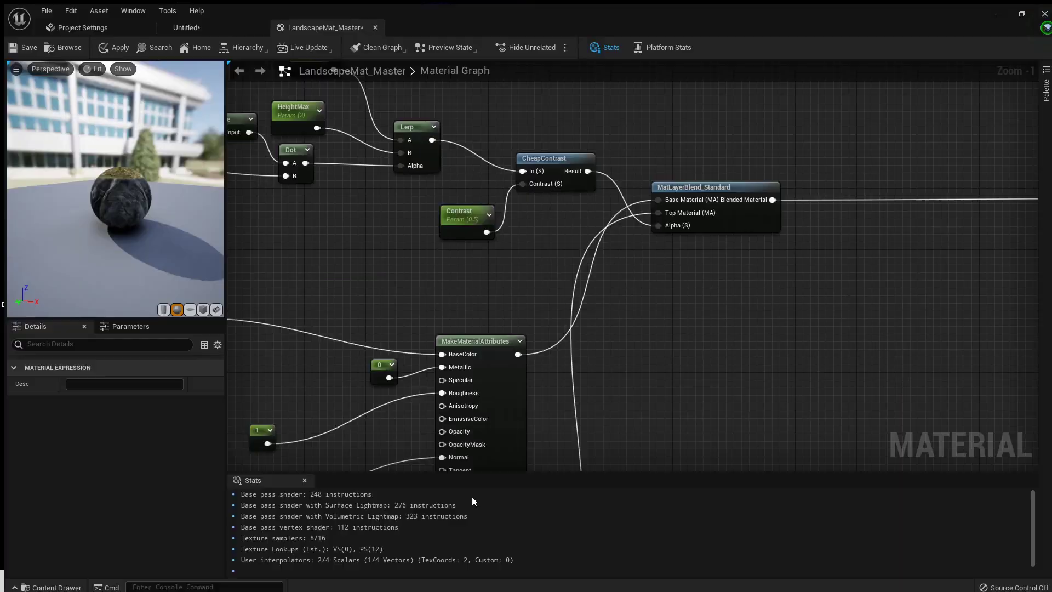
{"action": "right_click_drag", "start_coordinate": [456, 251], "coordinate": [622, 322]}
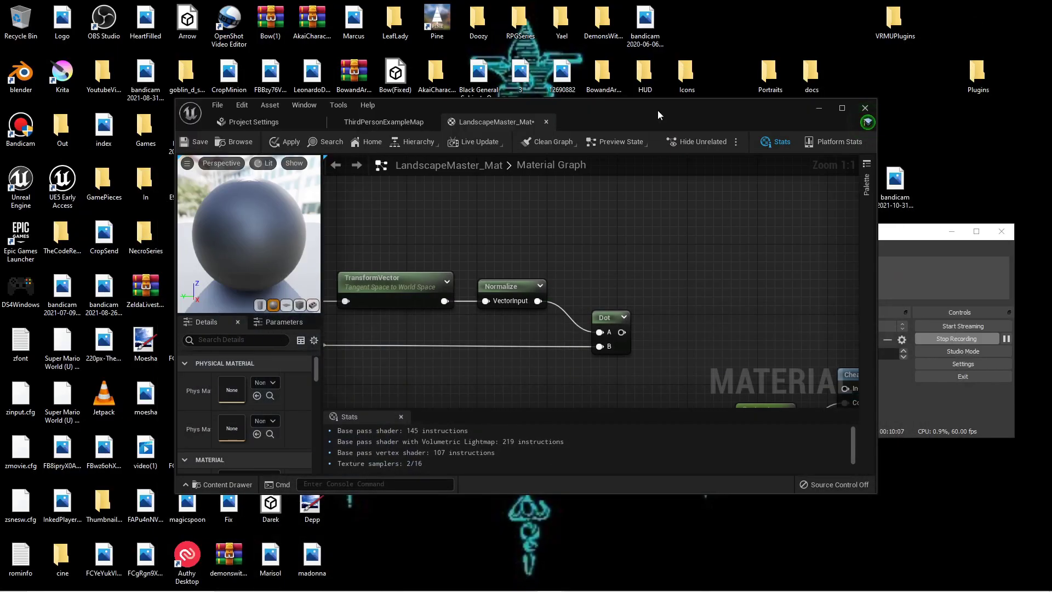
{"action": "double_click", "coordinate": [658, 110]}
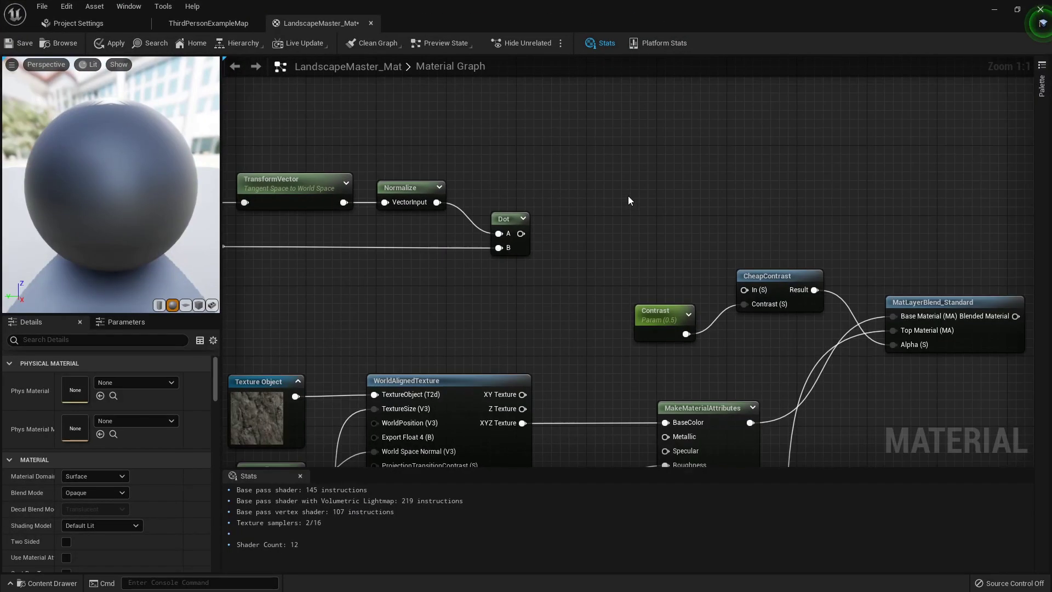
Add a LinearInterpolate node after the Dot node and connect Dot's output to its Alpha input
{"action": "right_click_drag", "start_coordinate": [502, 235], "coordinate": [549, 280]}
{"action": "right_click", "coordinate": [585, 181]}
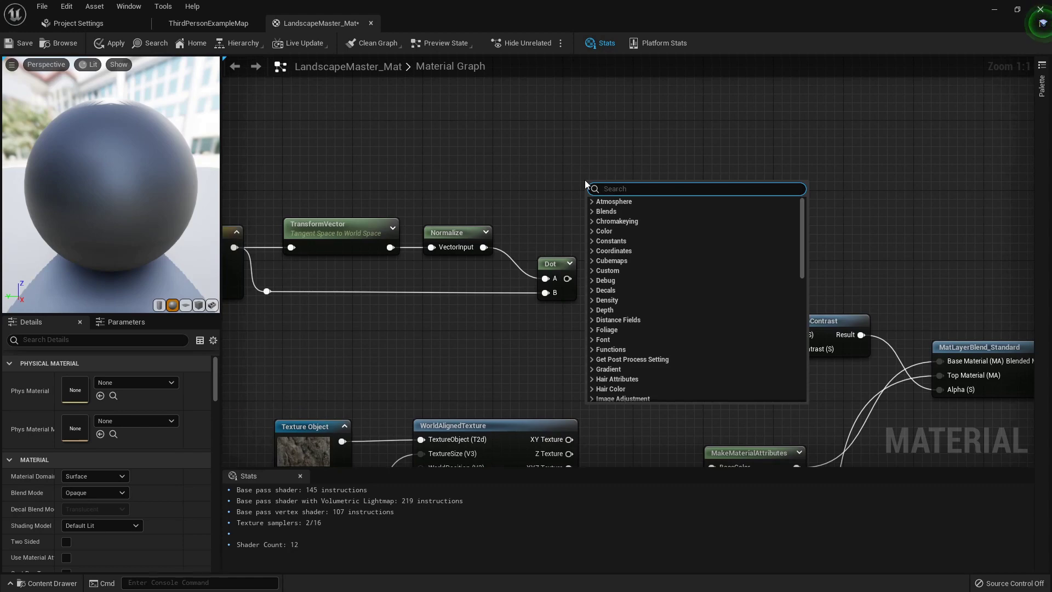
{"action": "type", "text": "lerp"}
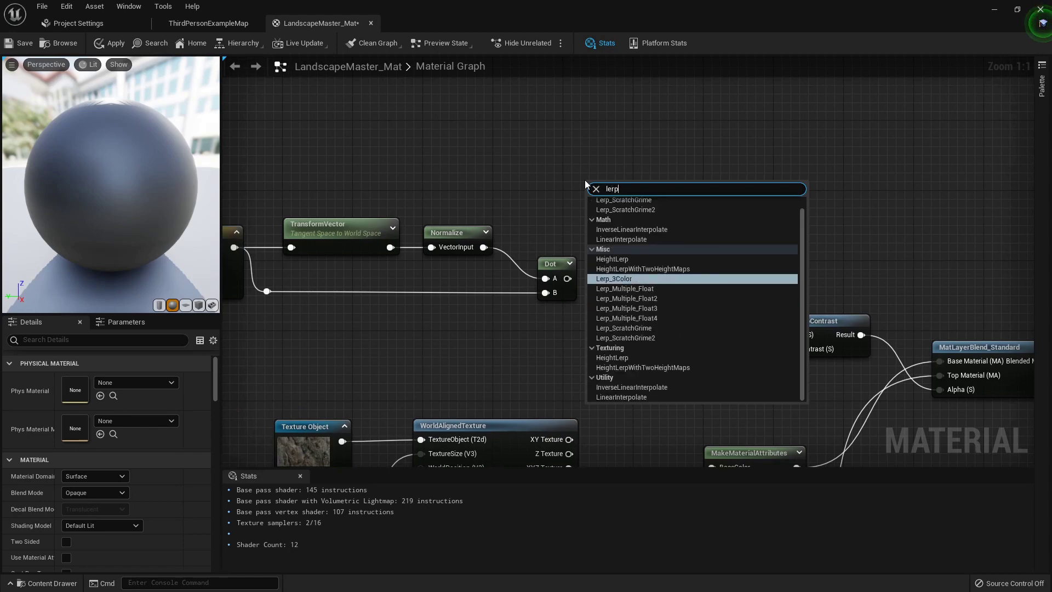
{"action": "left_click", "coordinate": [627, 239]}
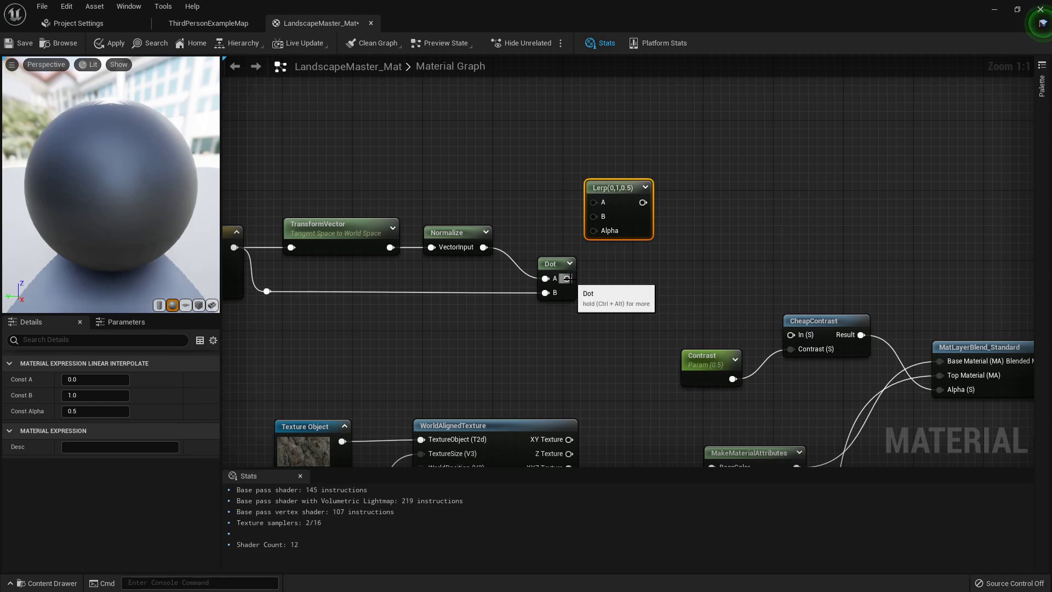
{"action": "left_click_drag", "start_coordinate": [568, 278], "coordinate": [623, 220]}
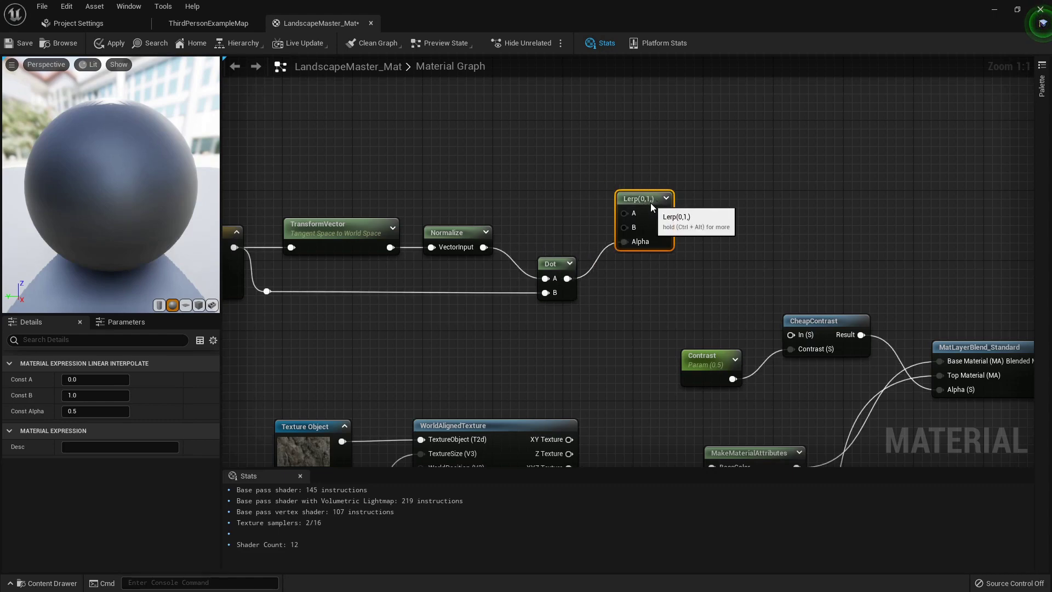
Add two scalar parameters named HeightMin and HeightMax above the Normalize and Dot nodes
{"action": "right_click_drag", "start_coordinate": [514, 188], "coordinate": [556, 213]}
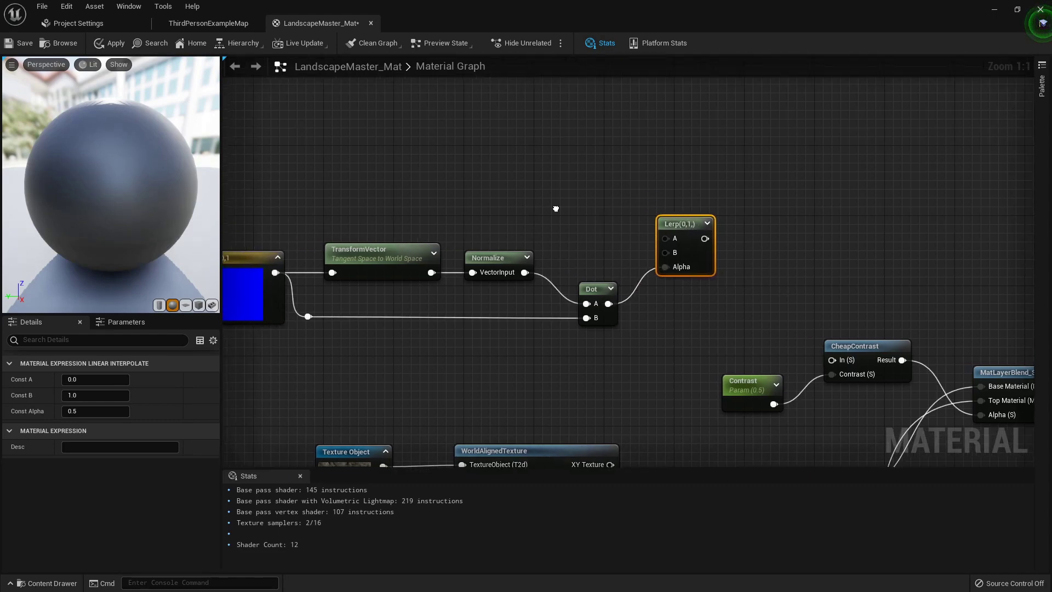
{"action": "right_click_drag", "start_coordinate": [510, 173], "coordinate": [552, 206]}
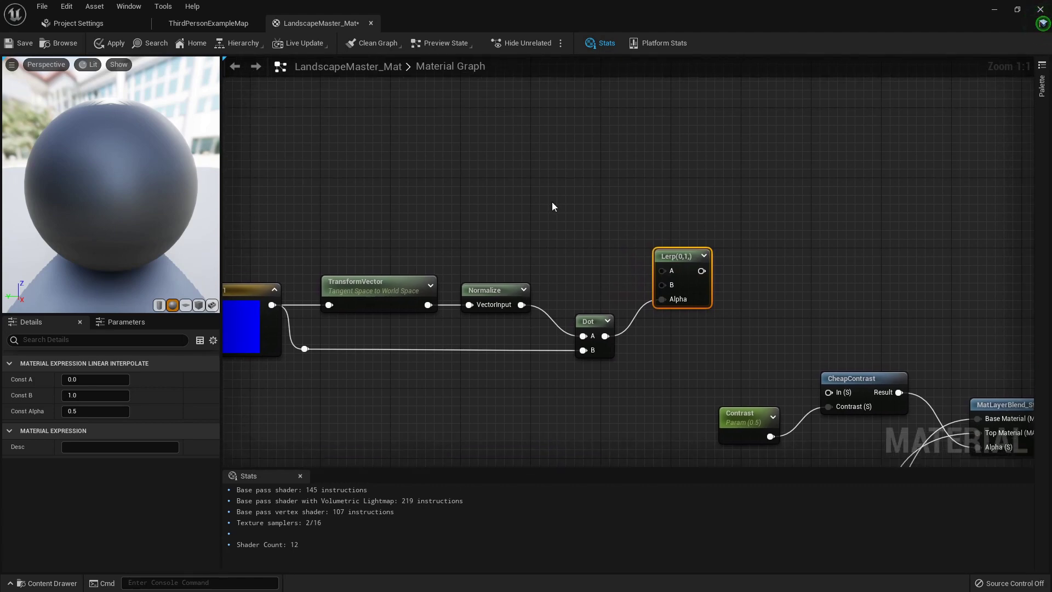
{"action": "left_click", "coordinate": [516, 159]}
{"action": "type", "text": "HeightMin"}
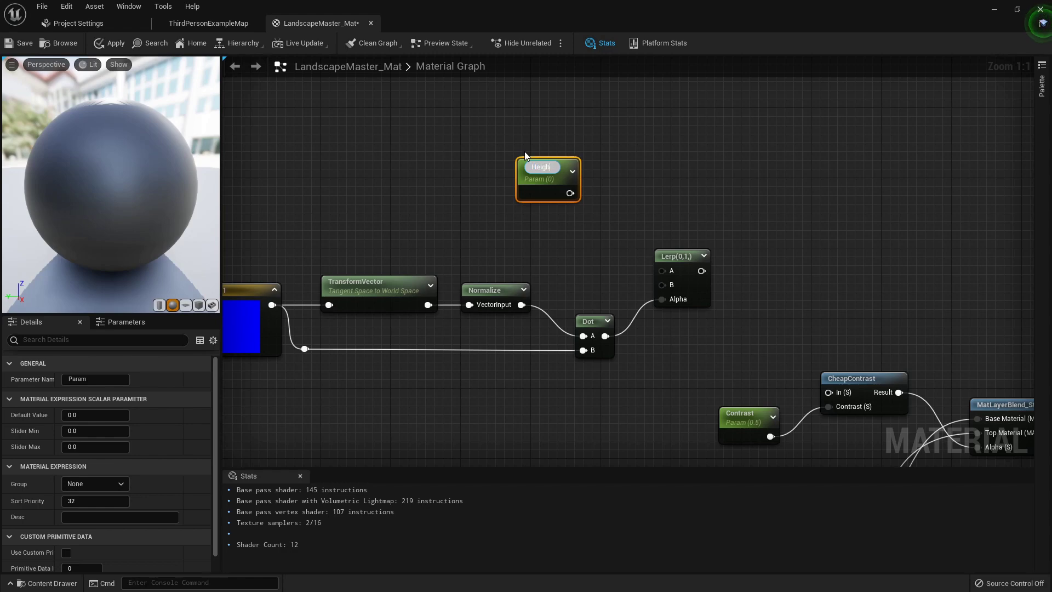
{"action": "key", "text": "Return"}
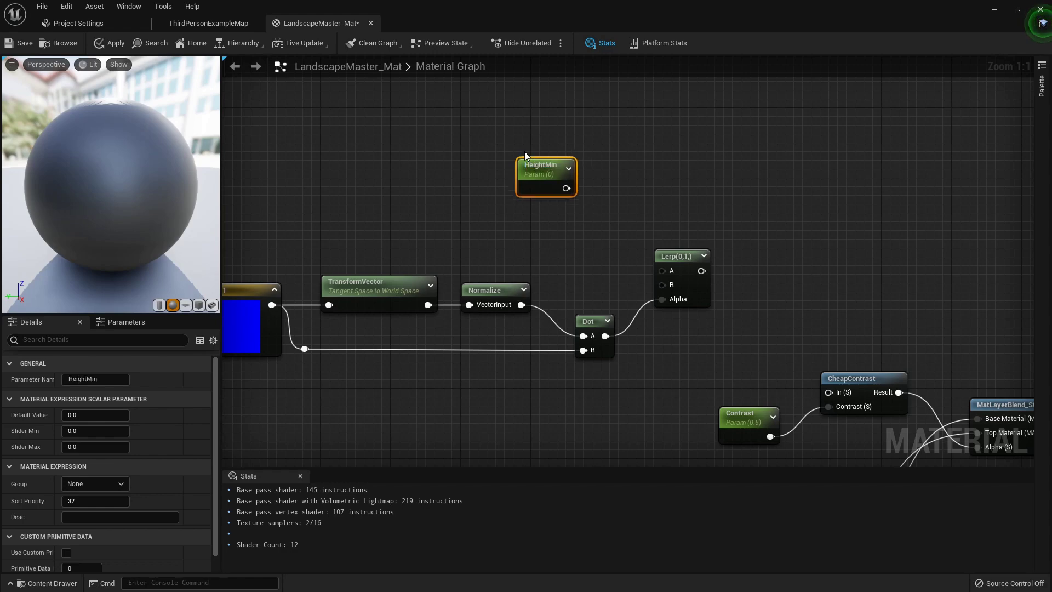
{"action": "left_click", "coordinate": [523, 217]}
{"action": "type", "text": "Heig"}
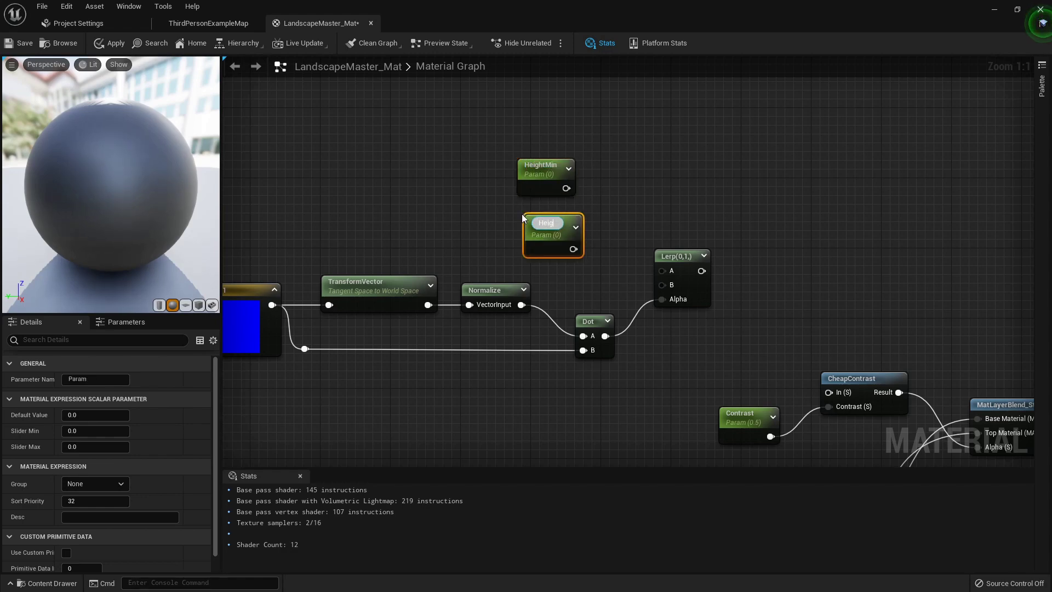
{"action": "type", "text": "htMax"}
{"action": "key", "text": "Return"}
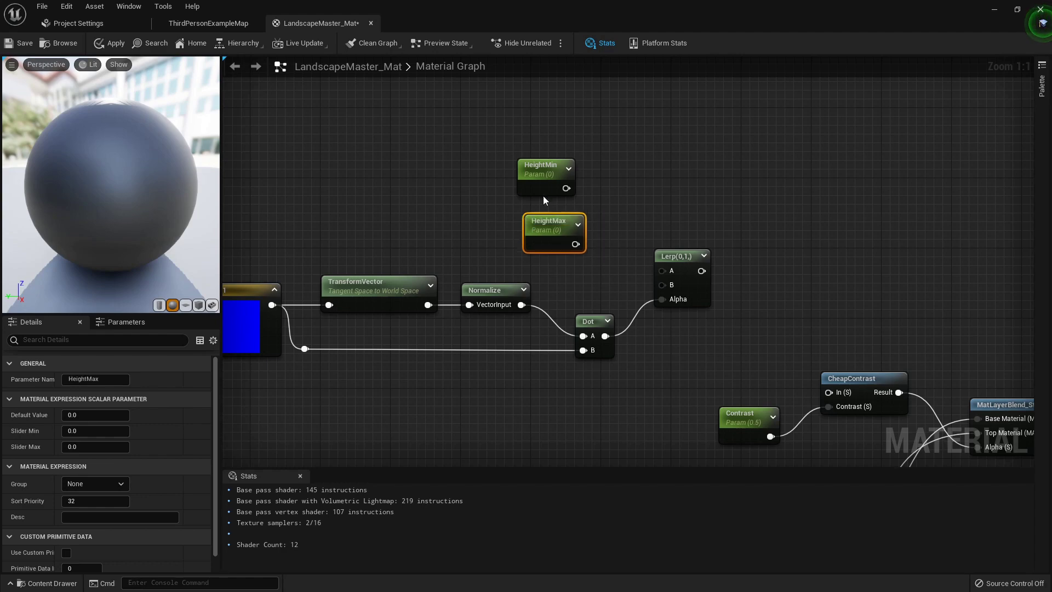
Set the default value of HeightMin to -5 and of HeightMax to 3
{"action": "left_click", "coordinate": [548, 170]}
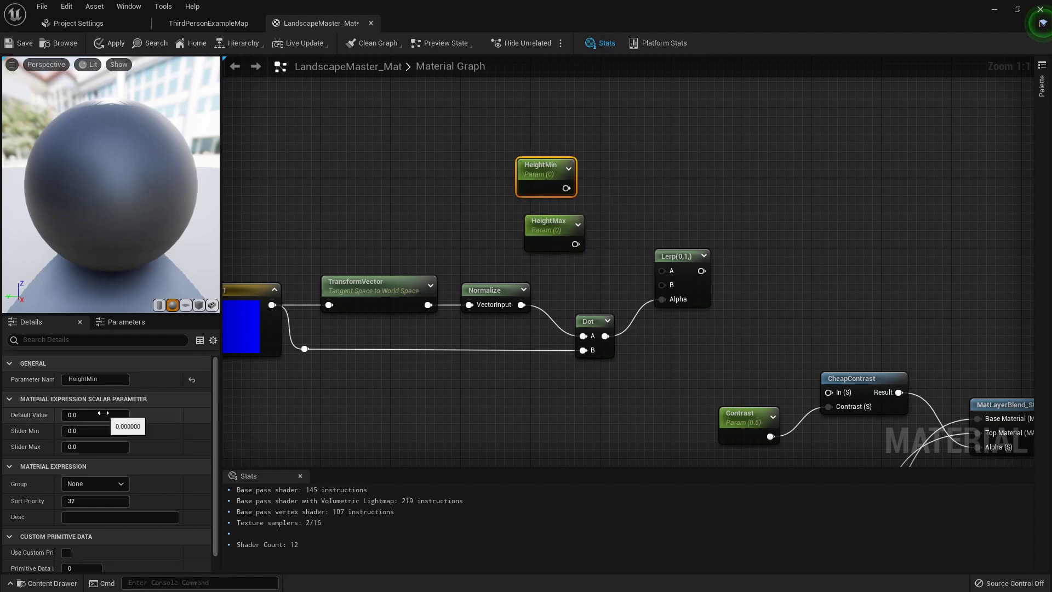
{"action": "left_click", "coordinate": [103, 413]}
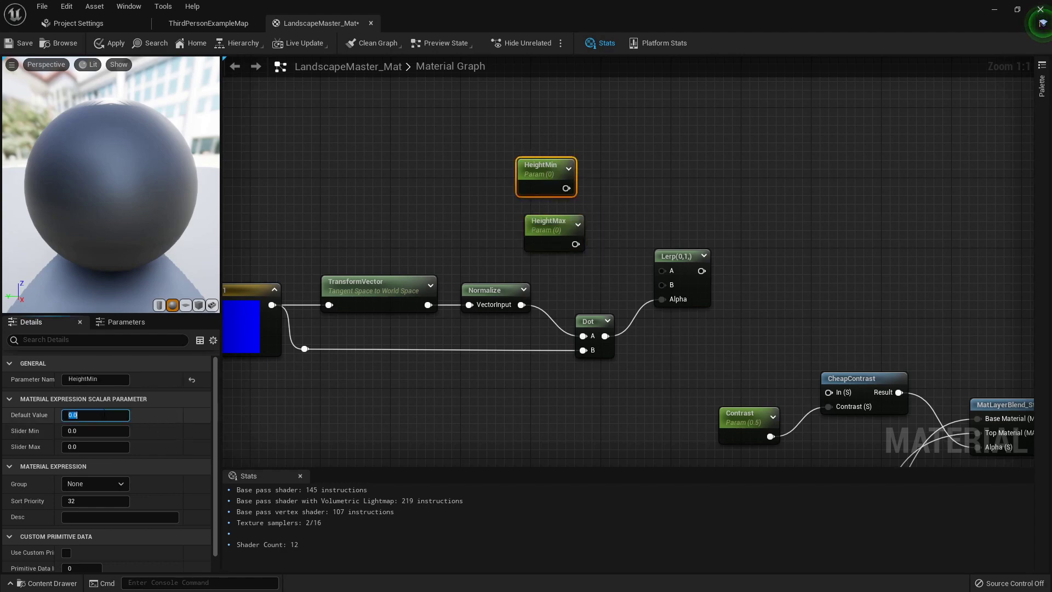
{"action": "key", "text": "Return"}
{"action": "left_click", "coordinate": [548, 222]}
{"action": "left_click", "coordinate": [92, 416]}
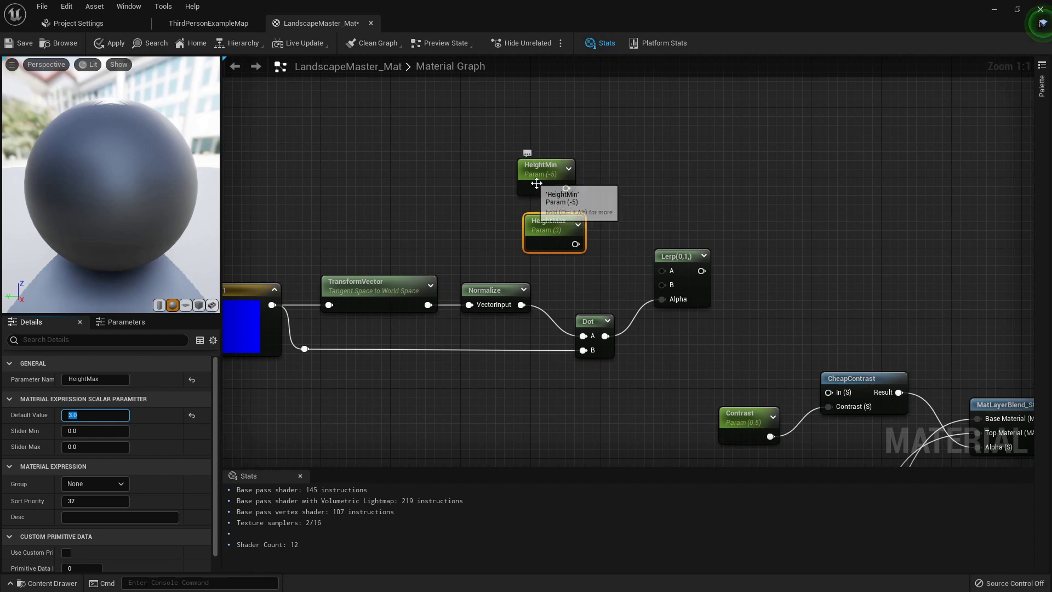
Connect HeightMin to Lerp's A, HeightMax to its B, and Lerp's output to CheapContrast's In input
{"action": "left_click_drag", "start_coordinate": [566, 188], "coordinate": [672, 272]}
{"action": "left_click_drag", "start_coordinate": [575, 244], "coordinate": [665, 285]}
{"action": "right_click_drag", "start_coordinate": [754, 288], "coordinate": [611, 211]}
{"action": "left_click_drag", "start_coordinate": [551, 193], "coordinate": [685, 316]}
Move the material result node farther from the graph, level with MatLayerBlend_Standard, to make room between them
{"action": "scroll", "coordinate": [785, 271], "scroll_direction": "down", "scroll_amount": 3}
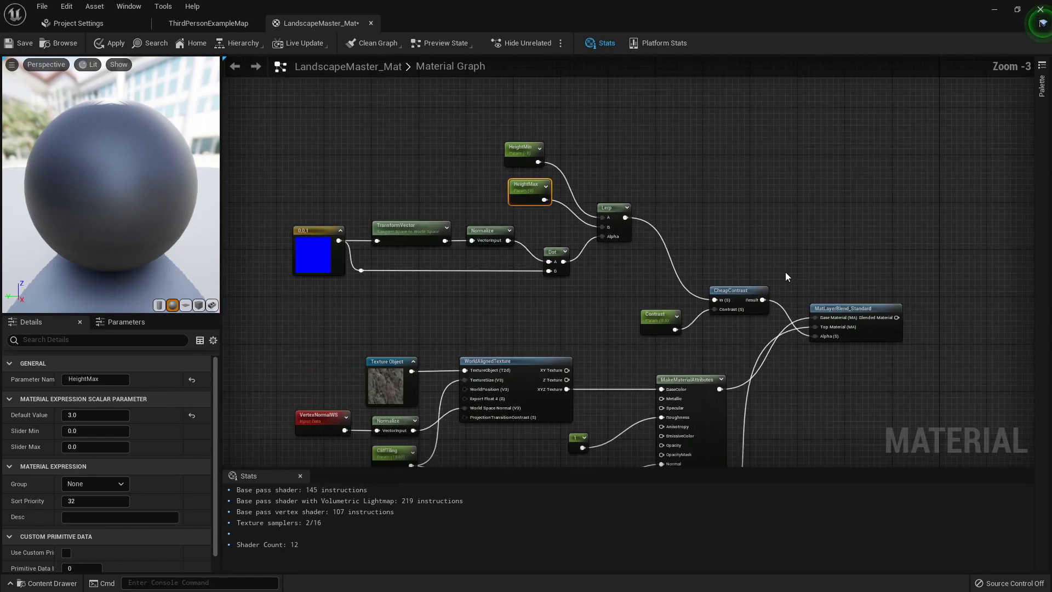
{"action": "right_click_drag", "start_coordinate": [785, 272], "coordinate": [504, 176]}
{"action": "scroll", "coordinate": [538, 223], "scroll_direction": "down", "scroll_amount": 3}
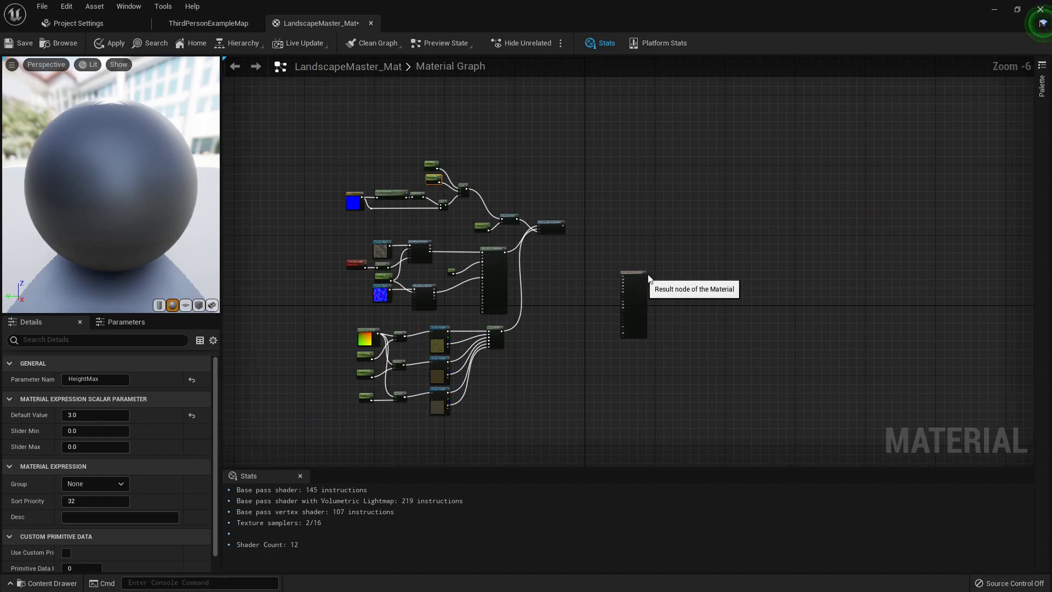
{"action": "left_click_drag", "start_coordinate": [642, 273], "coordinate": [796, 223]}
Preview the MatLayerBlend_Standard node and inspect the cliff and grass blend on the preview sphere from several angles
{"action": "scroll", "coordinate": [574, 220], "scroll_direction": "up", "scroll_amount": 5}
{"action": "right_click", "coordinate": [581, 248]}
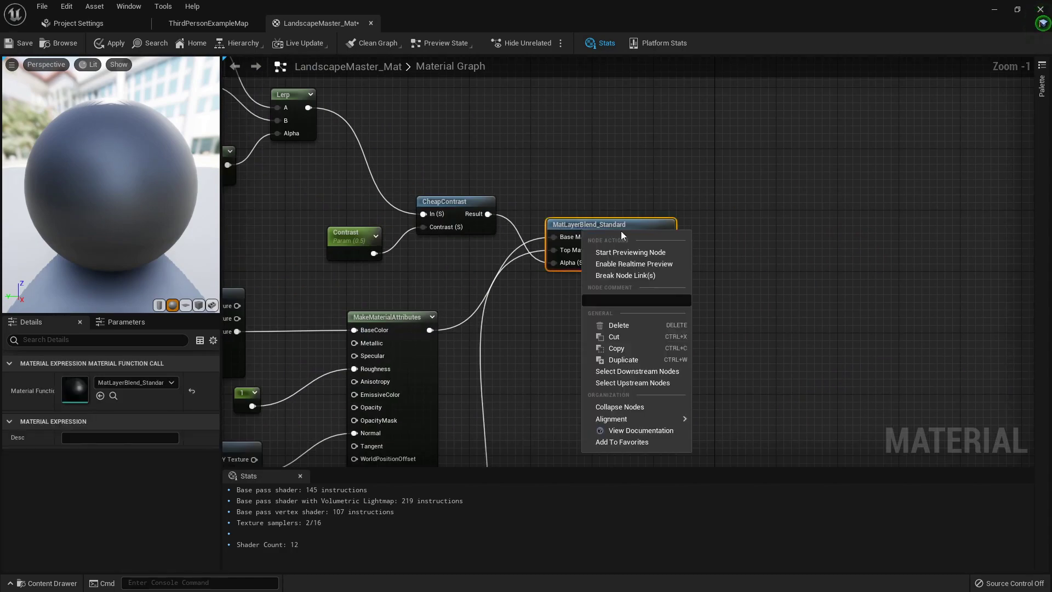
{"action": "left_click", "coordinate": [656, 255]}
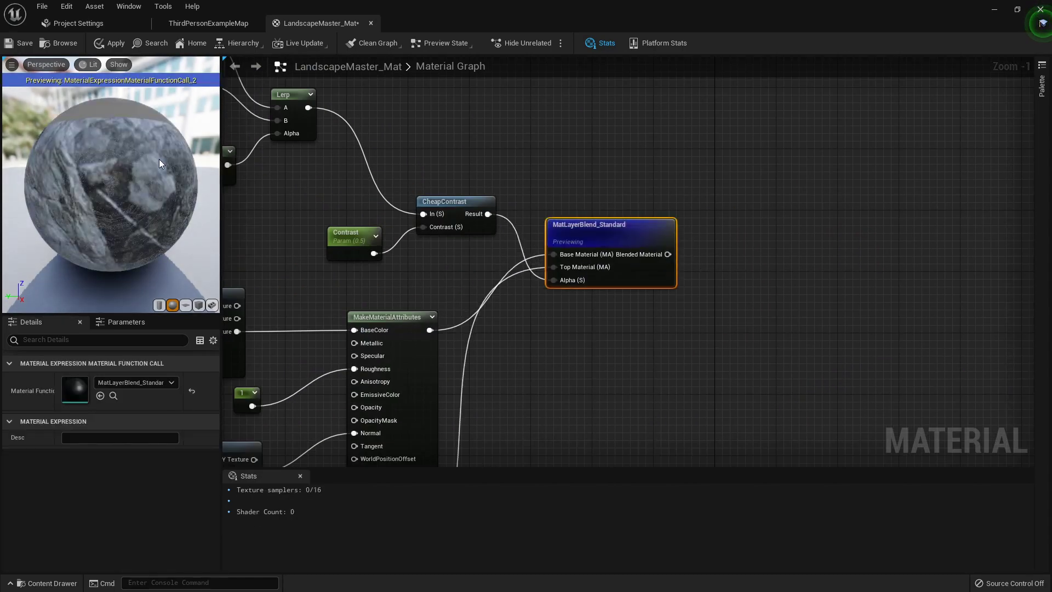
{"action": "left_click_drag", "start_coordinate": [158, 159], "coordinate": [197, 213]}
{"action": "right_click_drag", "start_coordinate": [260, 150], "coordinate": [339, 177]}
{"action": "left_click_drag", "start_coordinate": [159, 158], "coordinate": [206, 180]}
{"action": "left_click_drag", "start_coordinate": [114, 145], "coordinate": [137, 107]}
Examine the grass and dirt texture wiring into Layer Blend, and stop previewing MatLayerBlend_Standard
{"action": "right_click_drag", "start_coordinate": [274, 236], "coordinate": [576, 92]}
{"action": "right_click_drag", "start_coordinate": [334, 570], "coordinate": [384, 285]}
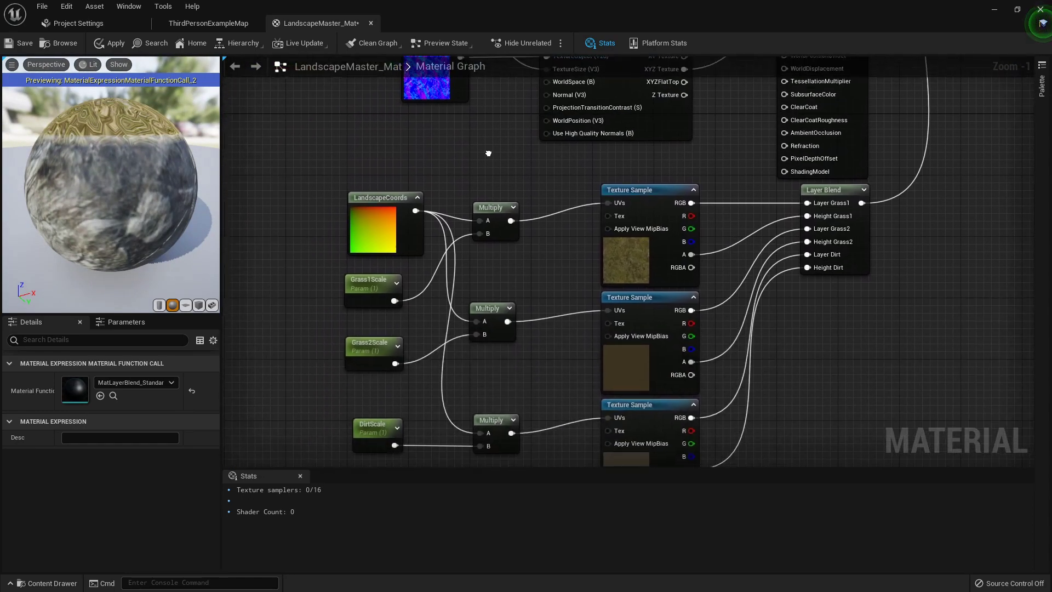
{"action": "right_click_drag", "start_coordinate": [601, 224], "coordinate": [389, 269]}
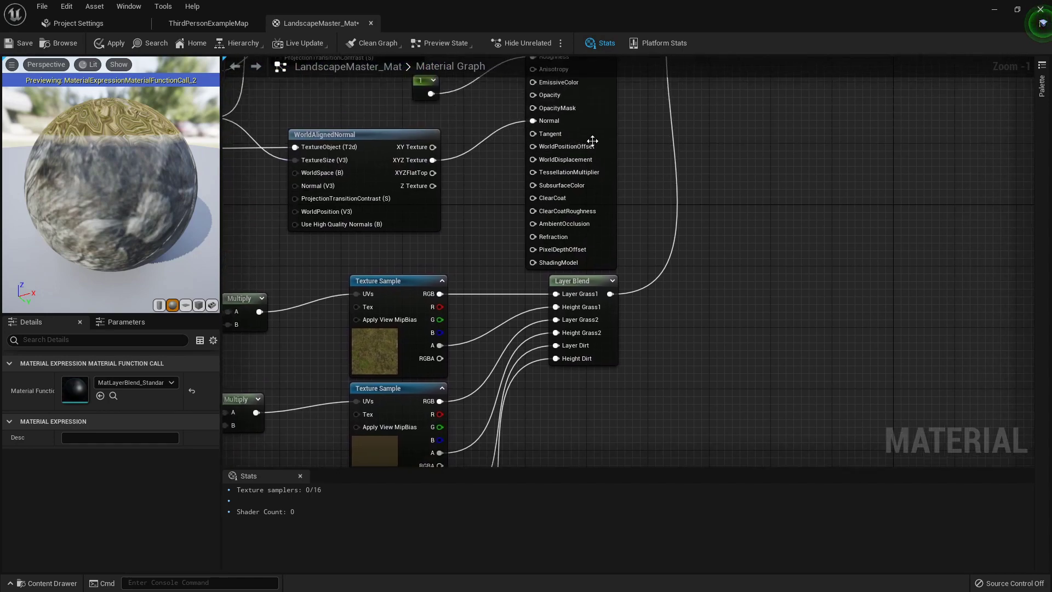
{"action": "right_click_drag", "start_coordinate": [591, 141], "coordinate": [500, 339]}
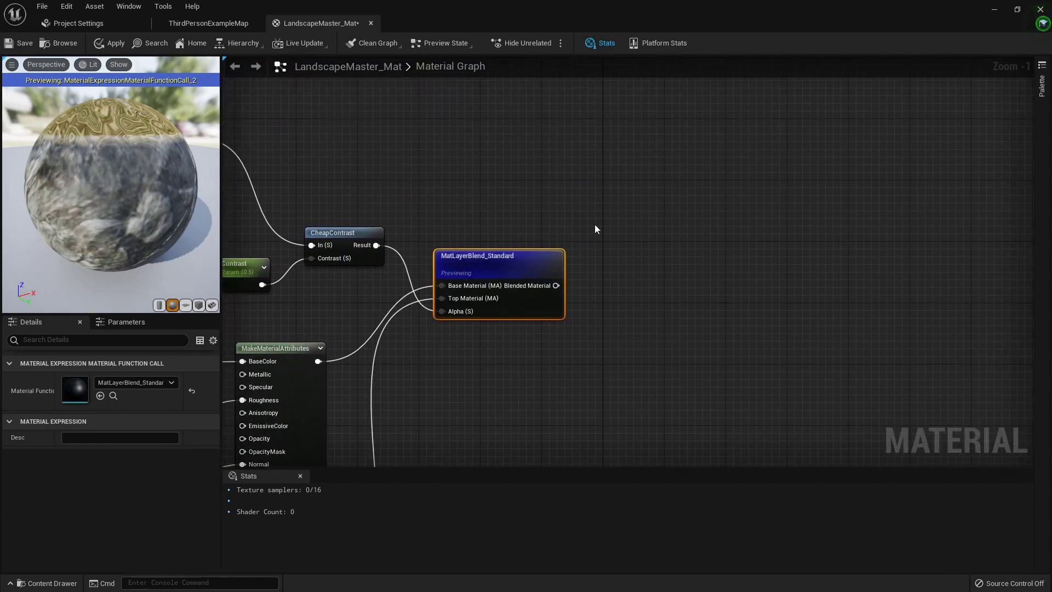
{"action": "right_click", "coordinate": [499, 249]}
{"action": "right_click", "coordinate": [475, 251]}
{"action": "left_click", "coordinate": [524, 275]}
Add a BreakMaterialAttributes node fed by MatLayerBlend_Standard's Blended Material output
{"action": "right_click_drag", "start_coordinate": [613, 303], "coordinate": [564, 259]}
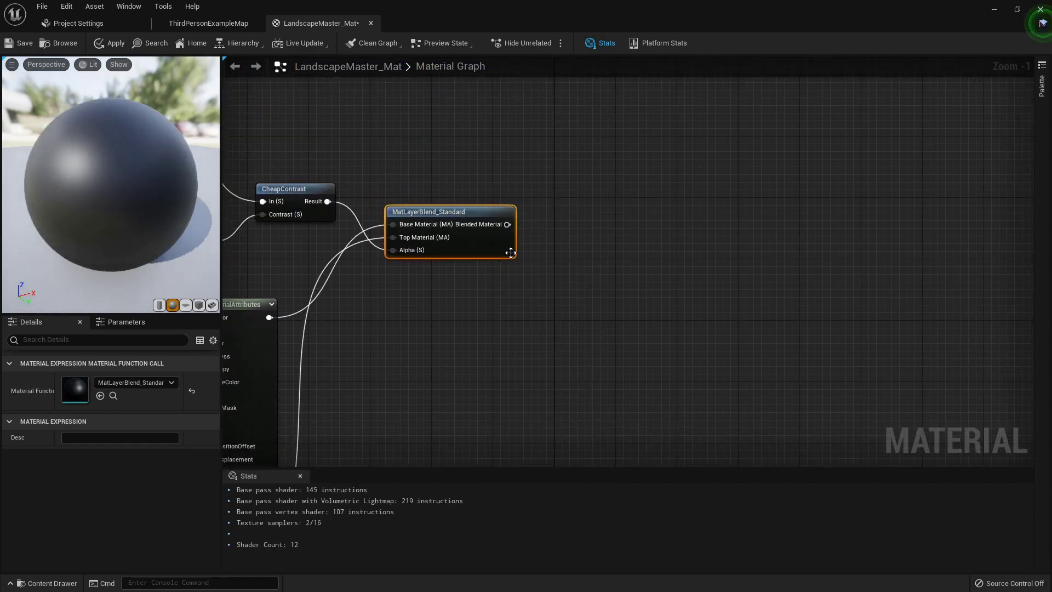
{"action": "scroll", "coordinate": [515, 256], "scroll_direction": "down", "scroll_amount": 5}
{"action": "scroll", "coordinate": [519, 259], "scroll_direction": "up", "scroll_amount": 6}
{"action": "left_click_drag", "start_coordinate": [539, 268], "coordinate": [629, 247]}
{"action": "type", "text": "break"}
{"action": "left_click", "coordinate": [672, 299]}
Move the LandscapeMaster_Mat result node closer to BreakMaterialAttributes, leaving a gap for the connections
{"action": "scroll", "coordinate": [706, 285], "scroll_direction": "down", "scroll_amount": 2}
{"action": "scroll", "coordinate": [710, 281], "scroll_direction": "down", "scroll_amount": 2}
{"action": "right_click_drag", "start_coordinate": [743, 275], "coordinate": [388, 237]}
{"action": "left_click_drag", "start_coordinate": [712, 235], "coordinate": [477, 237]}
Connect BreakMaterialAttributes' BaseColor output to the result node's Base Color and inspect the sphere from another angle
{"action": "scroll", "coordinate": [365, 245], "scroll_direction": "up", "scroll_amount": 4}
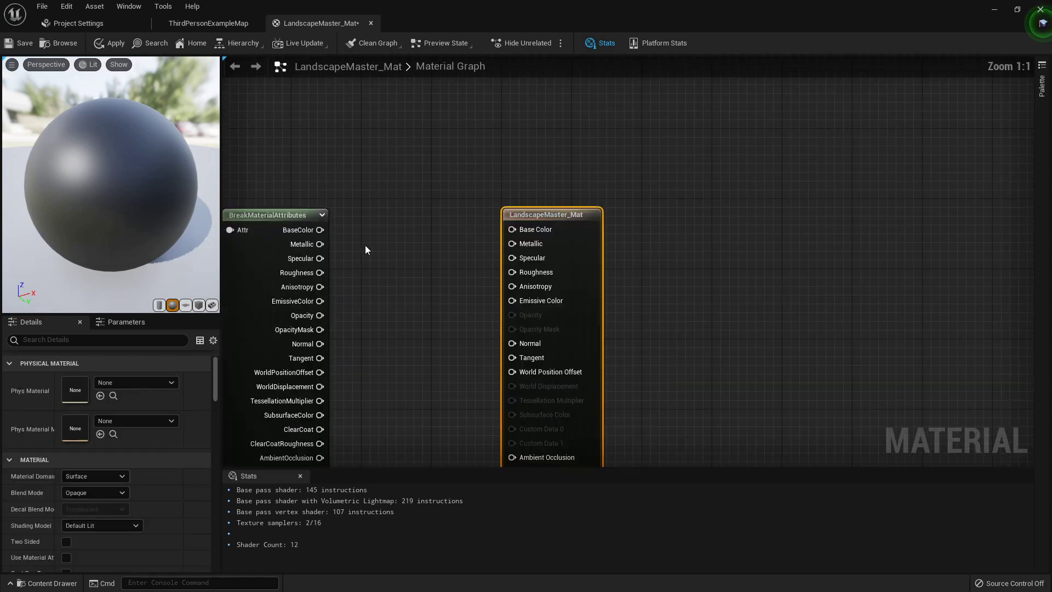
{"action": "right_click_drag", "start_coordinate": [378, 227], "coordinate": [461, 227]}
{"action": "left_click_drag", "start_coordinate": [404, 230], "coordinate": [596, 230]}
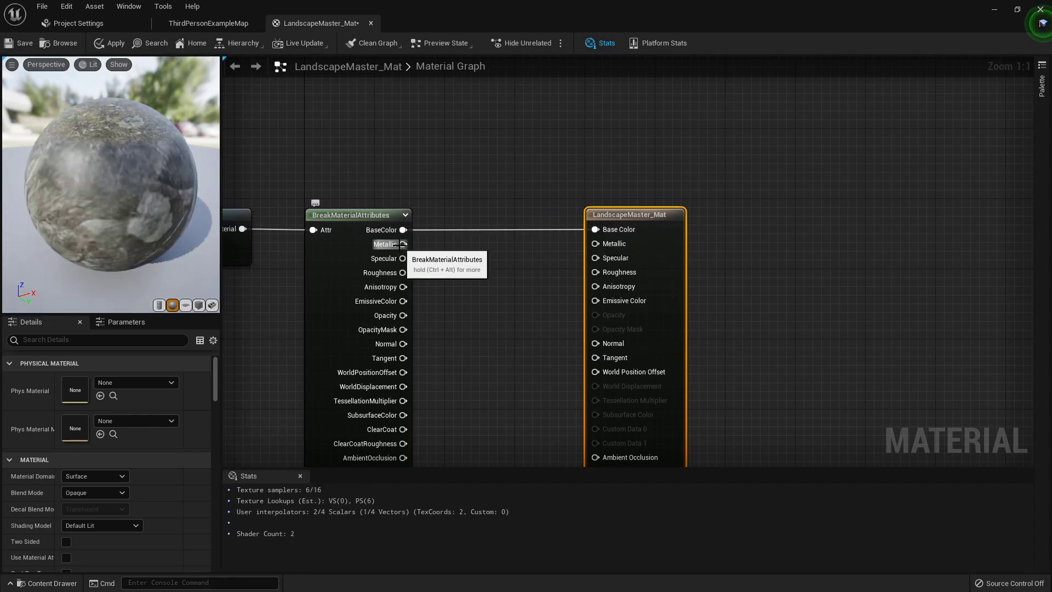
{"action": "left_click_drag", "start_coordinate": [111, 184], "coordinate": [118, 120]}
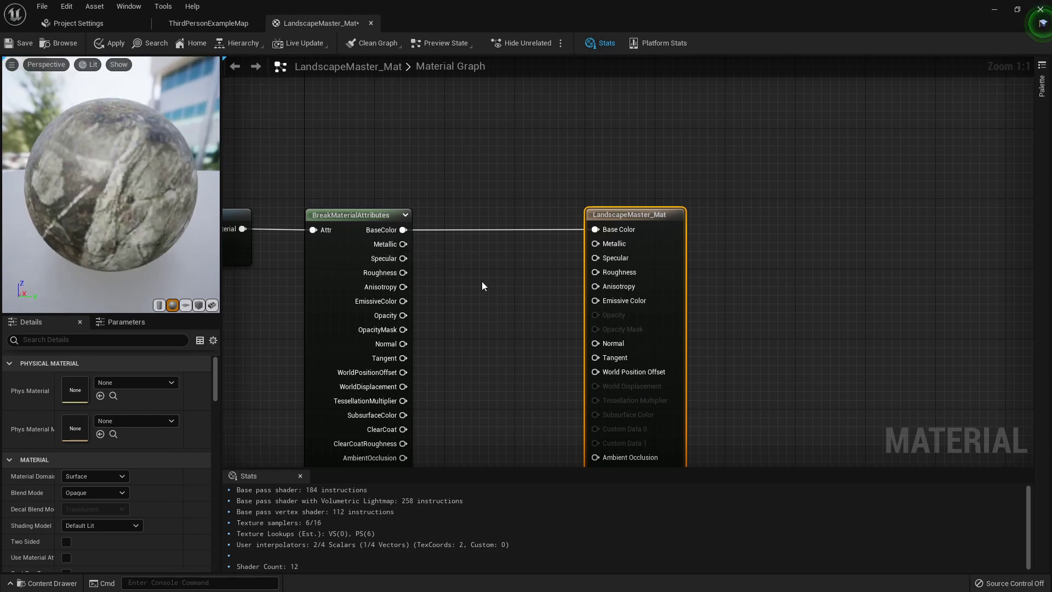
Connect the Metallic, Anisotropy and EmissiveColor outputs of BreakMaterialAttributes to the matching inputs of the result node
{"action": "right_click_drag", "start_coordinate": [481, 281], "coordinate": [481, 252]}
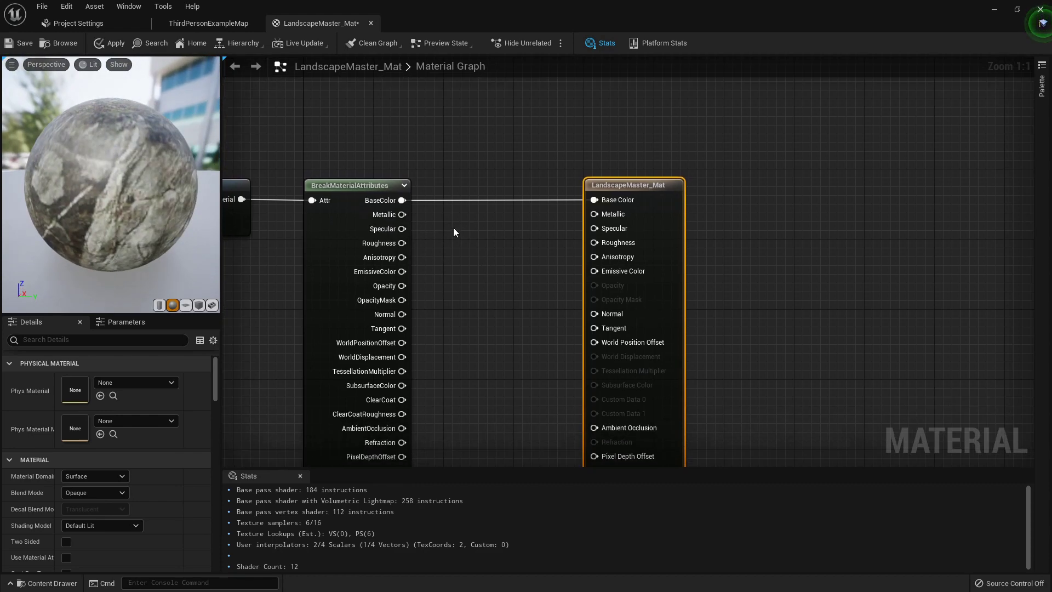
{"action": "right_click", "coordinate": [402, 214]}
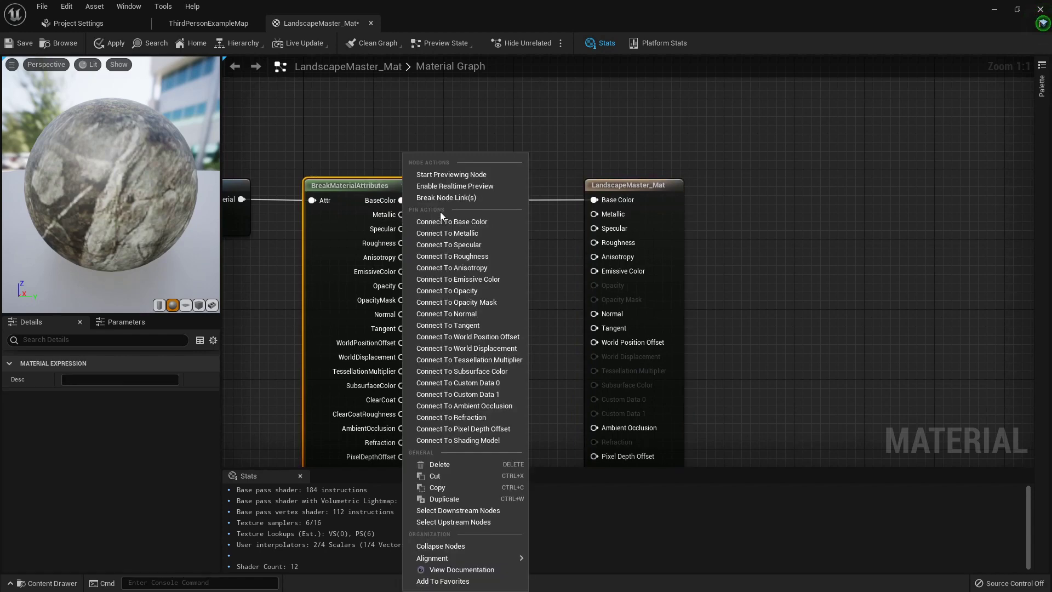
{"action": "left_click", "coordinate": [480, 233]}
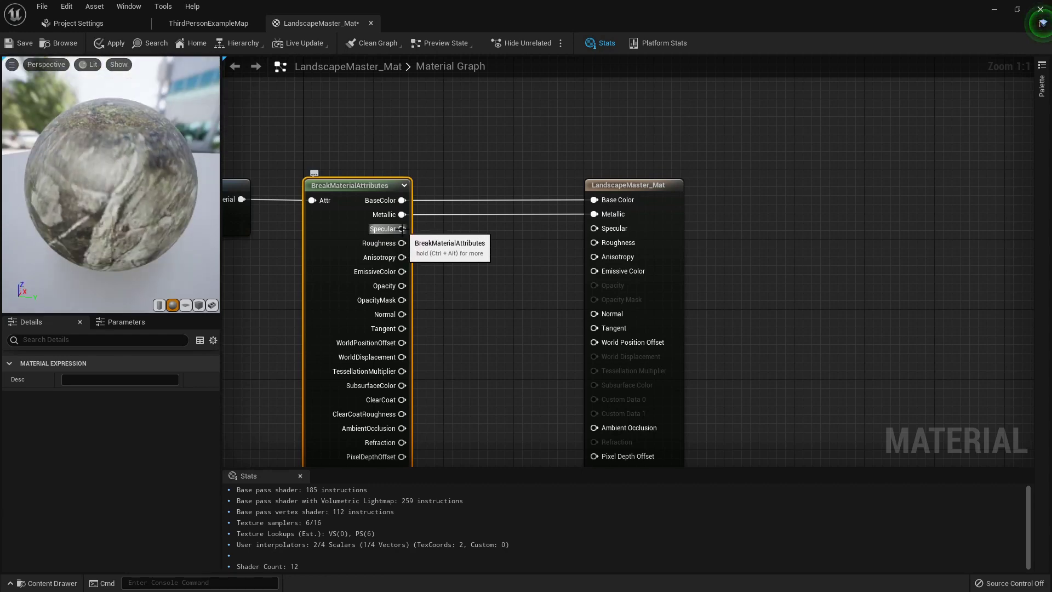
{"action": "right_click", "coordinate": [402, 257]}
{"action": "left_click", "coordinate": [468, 268]}
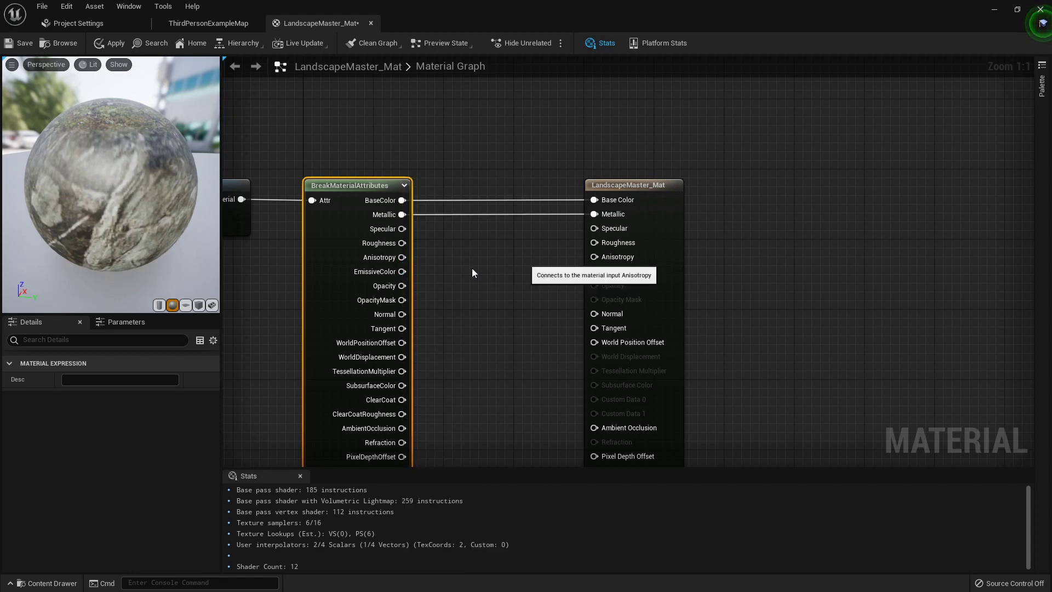
{"action": "right_click", "coordinate": [402, 271]}
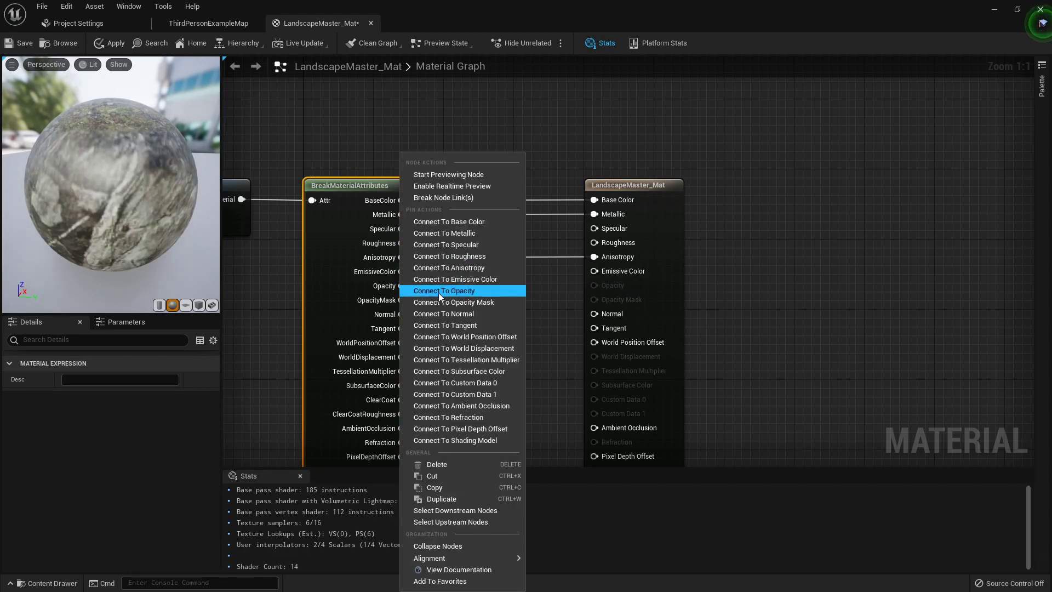
{"action": "left_click", "coordinate": [457, 278]}
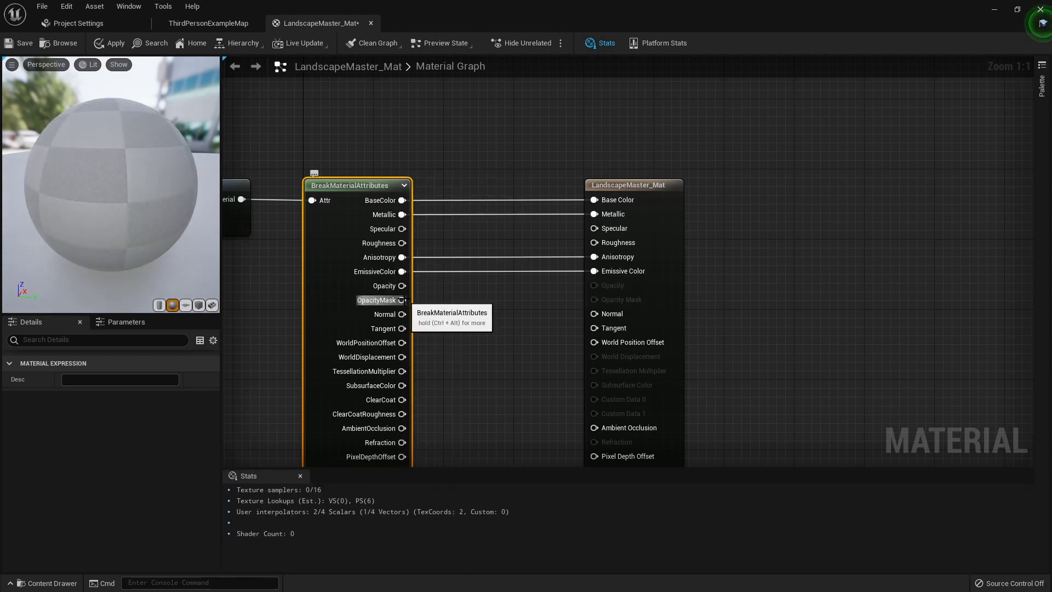
Connect the Normal and Tangent outputs of BreakMaterialAttributes to the result node's Normal and Tangent inputs
{"action": "right_click", "coordinate": [403, 313]}
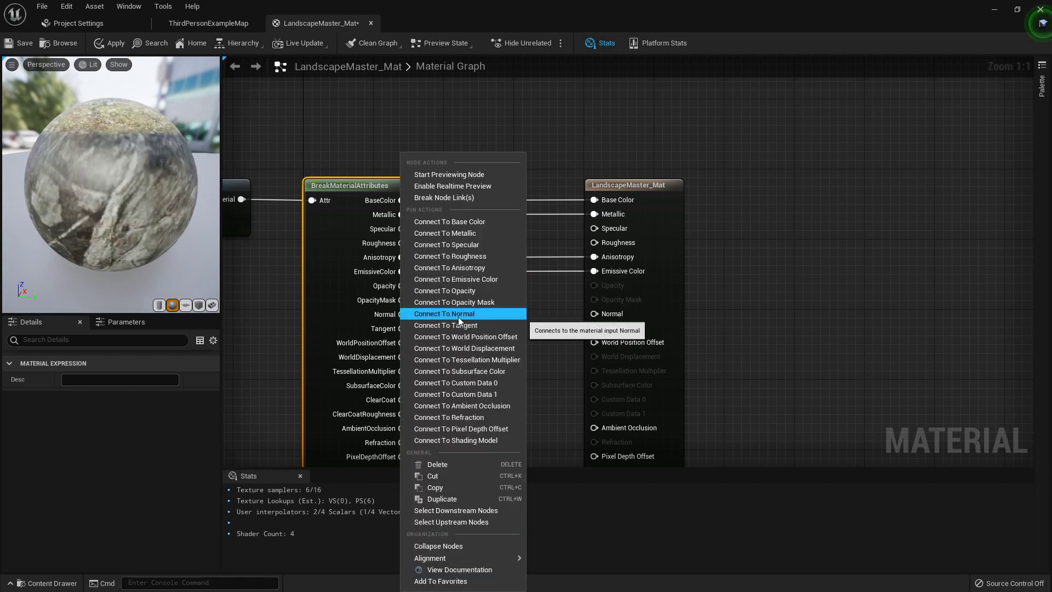
{"action": "left_click", "coordinate": [457, 321]}
{"action": "right_click", "coordinate": [403, 329]}
{"action": "left_click", "coordinate": [446, 335]}
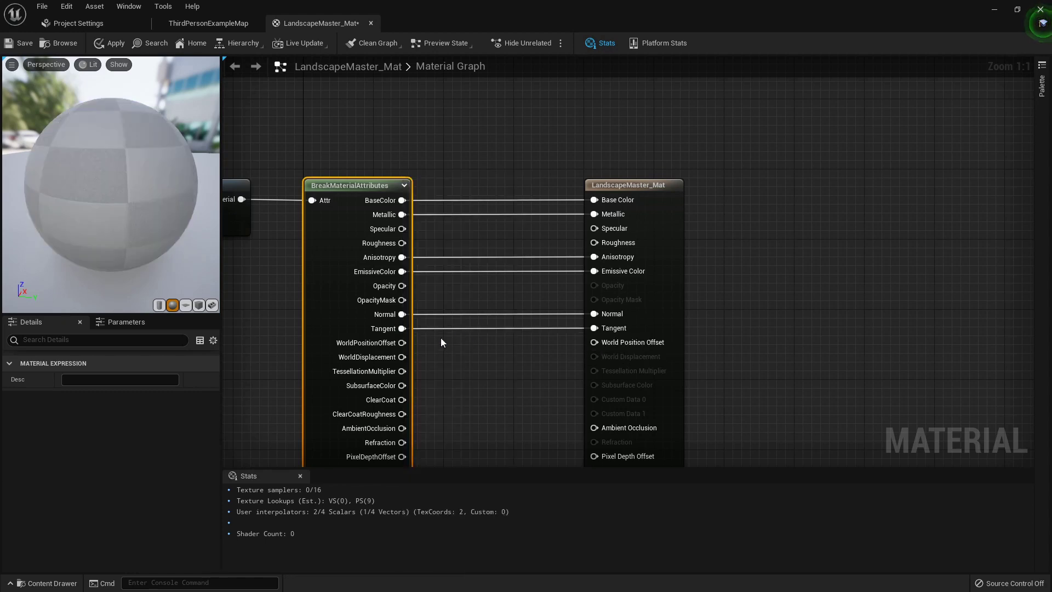
Connect the WorldPositionOffset, AmbientOcclusion and PixelDepthOffset outputs of BreakMaterialAttributes to the matching inputs of the result node
{"action": "right_click", "coordinate": [402, 343]}
{"action": "left_click", "coordinate": [458, 337]}
{"action": "right_click_drag", "start_coordinate": [507, 367], "coordinate": [507, 273]}
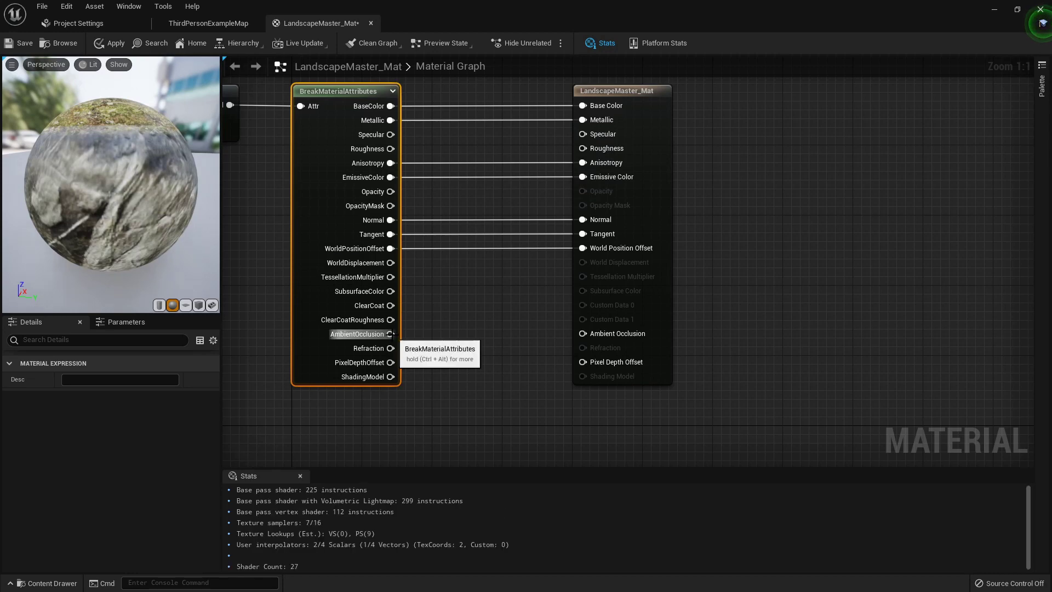
{"action": "right_click", "coordinate": [390, 334]}
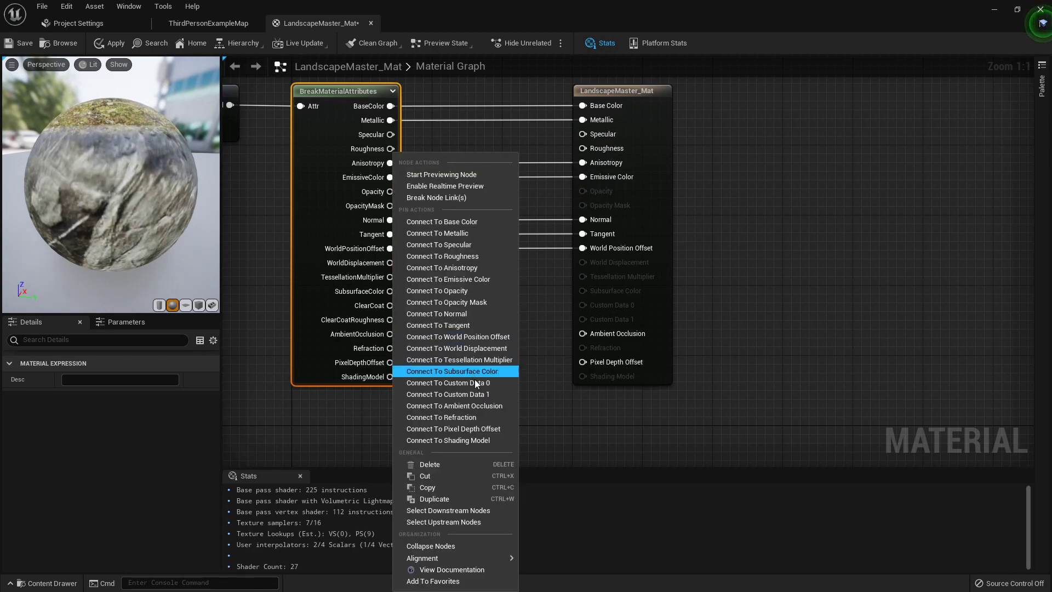
{"action": "left_click", "coordinate": [478, 406]}
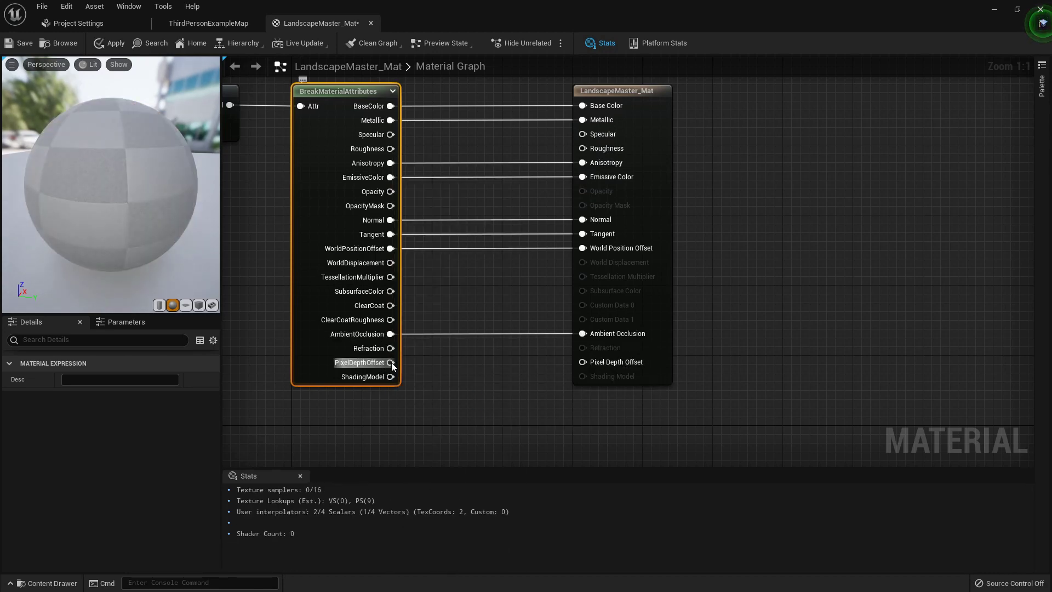
{"action": "right_click", "coordinate": [390, 362]}
{"action": "left_click", "coordinate": [483, 429]}
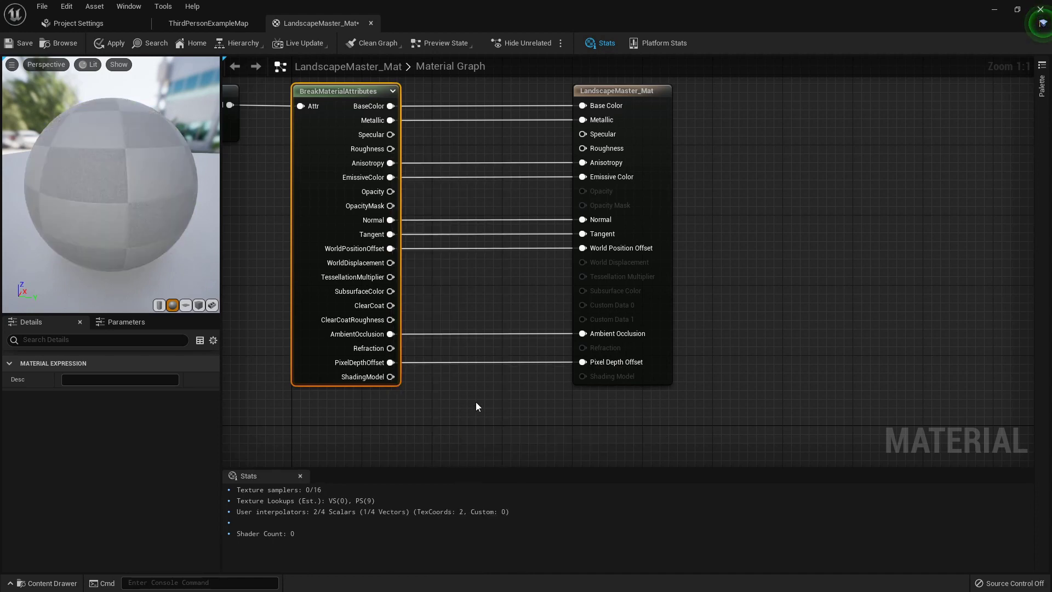
{"action": "key", "text": "Home"}
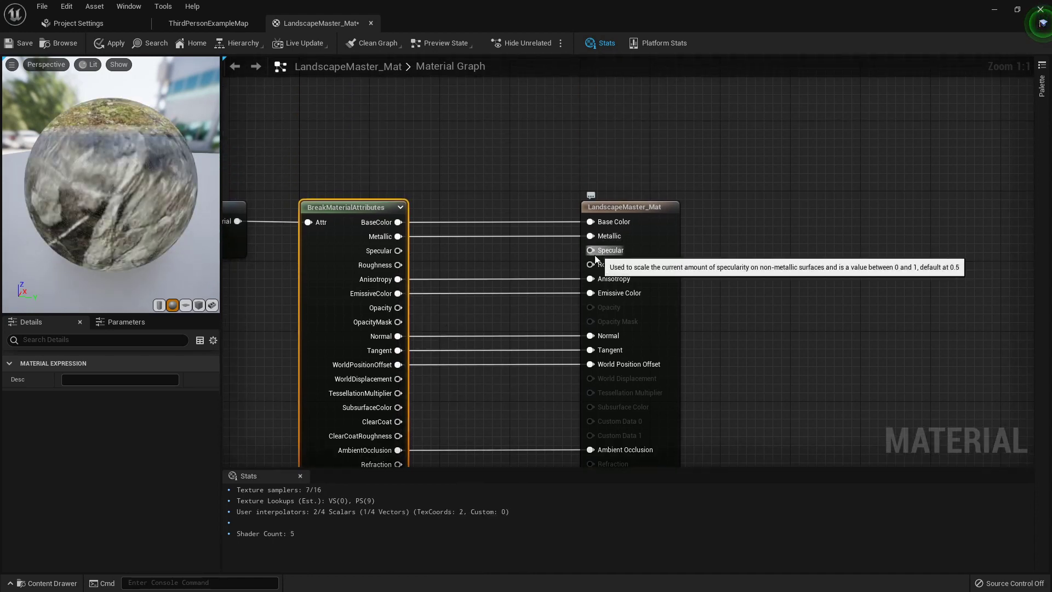
Add a constant of 0, connect it to the result node's Specular input and place it above the wires
{"action": "left_click", "coordinate": [471, 248]}
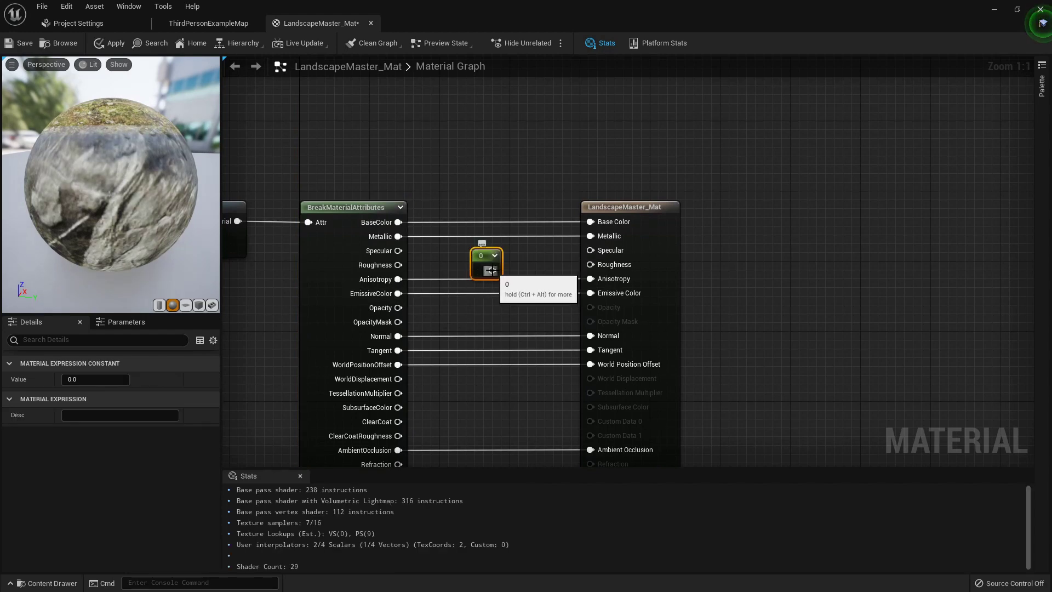
{"action": "left_click_drag", "start_coordinate": [492, 270], "coordinate": [604, 249]}
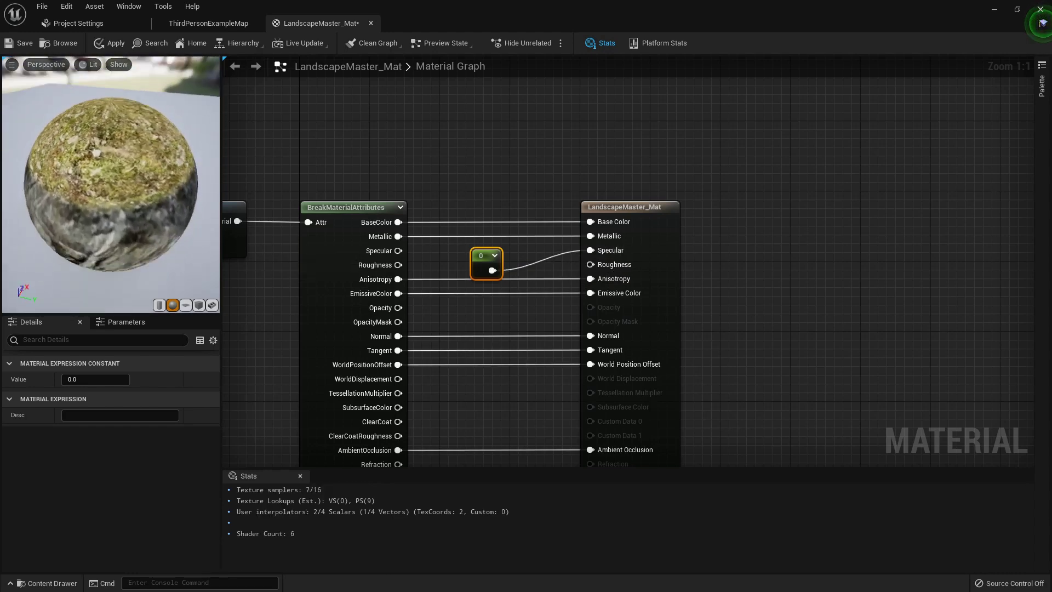
{"action": "left_click_drag", "start_coordinate": [479, 252], "coordinate": [492, 177]}
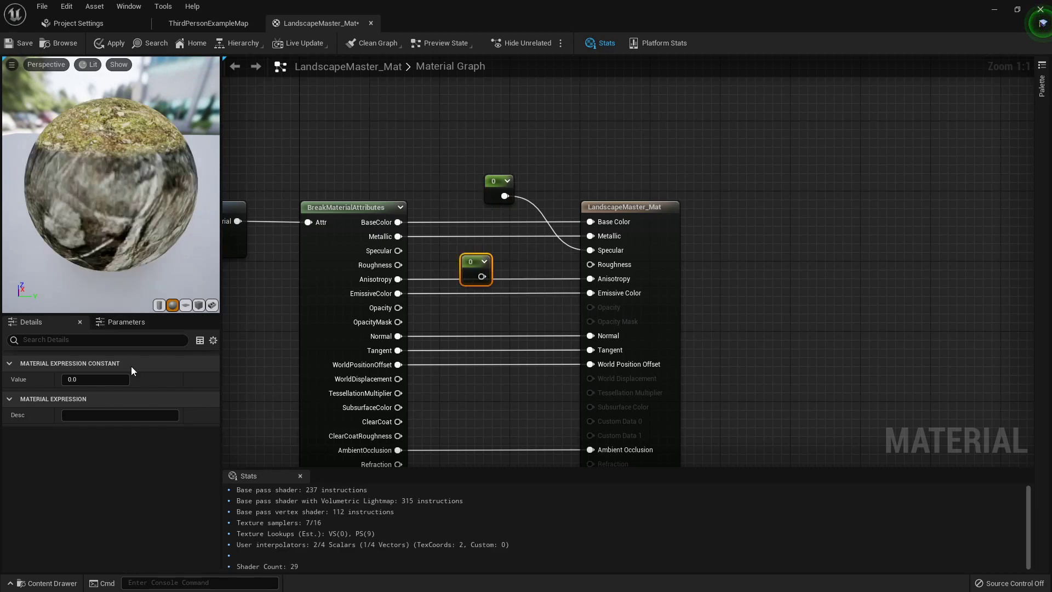
Set a second constant to 1, connect it to the result node's Roughness input, and apply the material changes
{"action": "left_click", "coordinate": [94, 380]}
{"action": "type", "text": "1"}
{"action": "key", "text": "Return"}
{"action": "left_click_drag", "start_coordinate": [481, 276], "coordinate": [511, 281]}
{"action": "left_click_drag", "start_coordinate": [596, 264], "coordinate": [596, 265]}
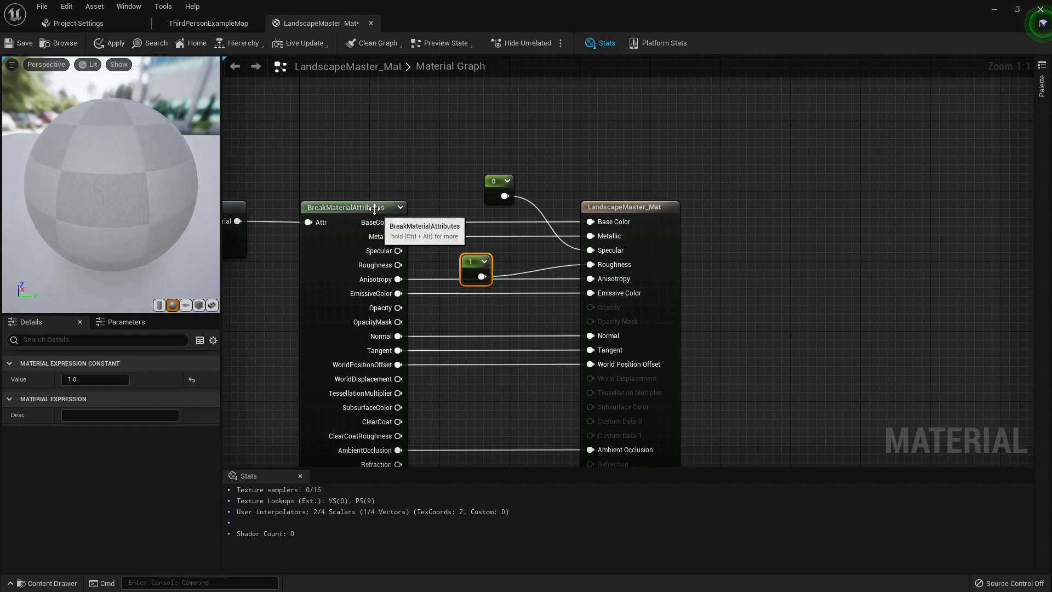
{"action": "left_click", "coordinate": [105, 44]}
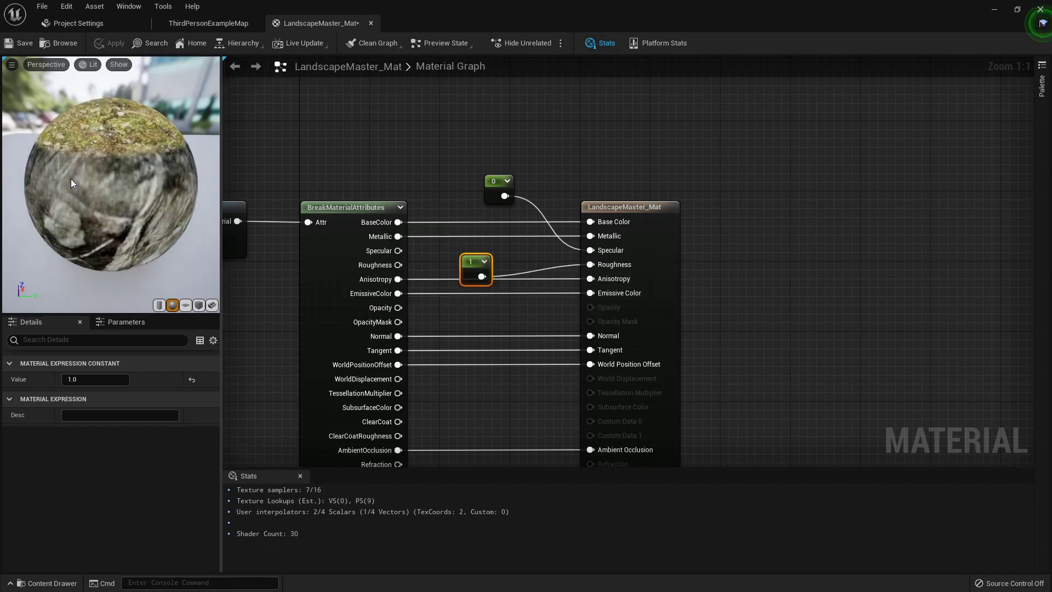
{"action": "left_click_drag", "start_coordinate": [70, 179], "coordinate": [148, 170]}
Try default values of 3 and 50 for the Contrast parameter while viewing the grass-to-cliff transition up close
{"action": "right_click_drag", "start_coordinate": [258, 151], "coordinate": [561, 171]}
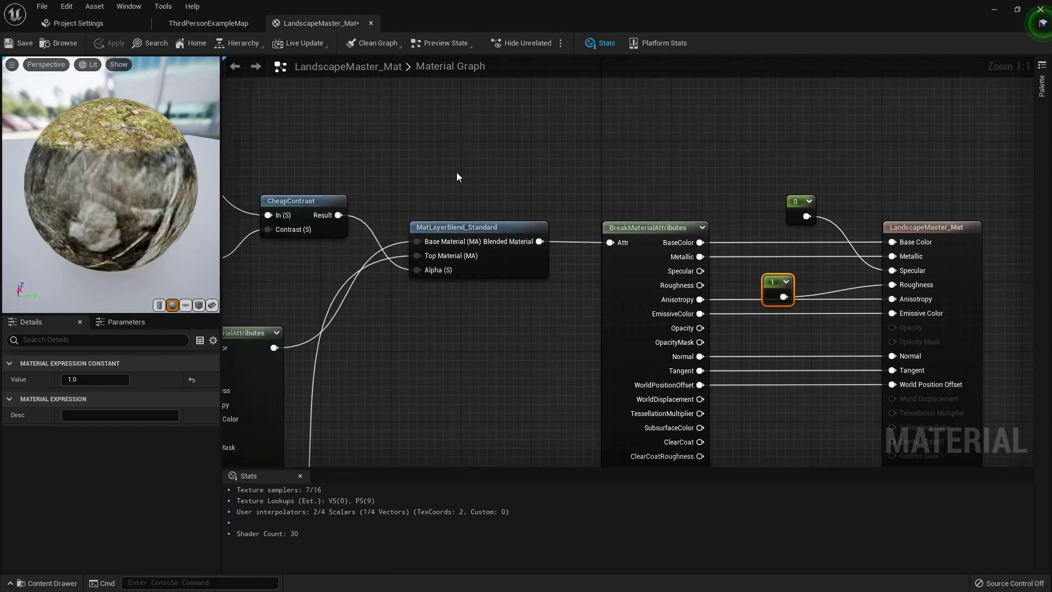
{"action": "right_click_drag", "start_coordinate": [377, 183], "coordinate": [620, 149]}
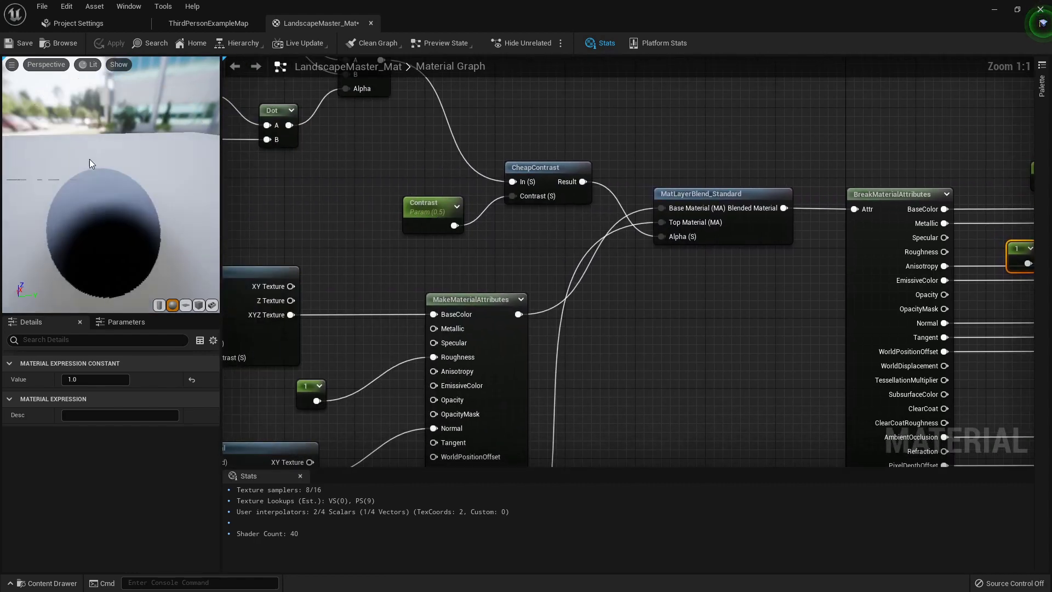
{"action": "scroll", "coordinate": [97, 160], "scroll_direction": "up", "scroll_amount": 3}
{"action": "scroll", "coordinate": [97, 160], "scroll_direction": "down", "scroll_amount": 1}
{"action": "scroll", "coordinate": [97, 160], "scroll_direction": "up", "scroll_amount": 6}
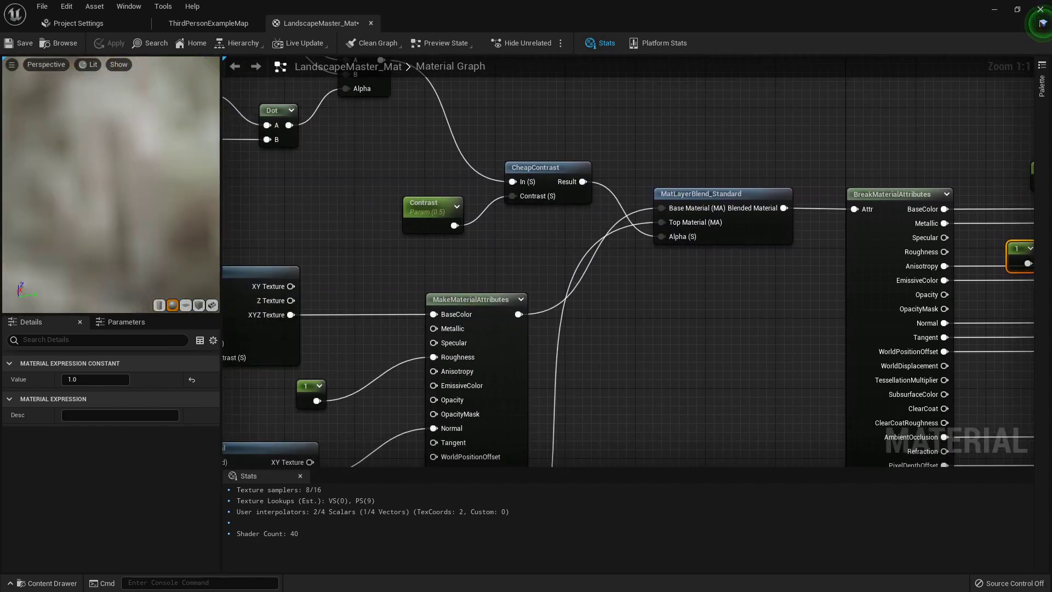
{"action": "left_click_drag", "start_coordinate": [97, 160], "coordinate": [110, 230]}
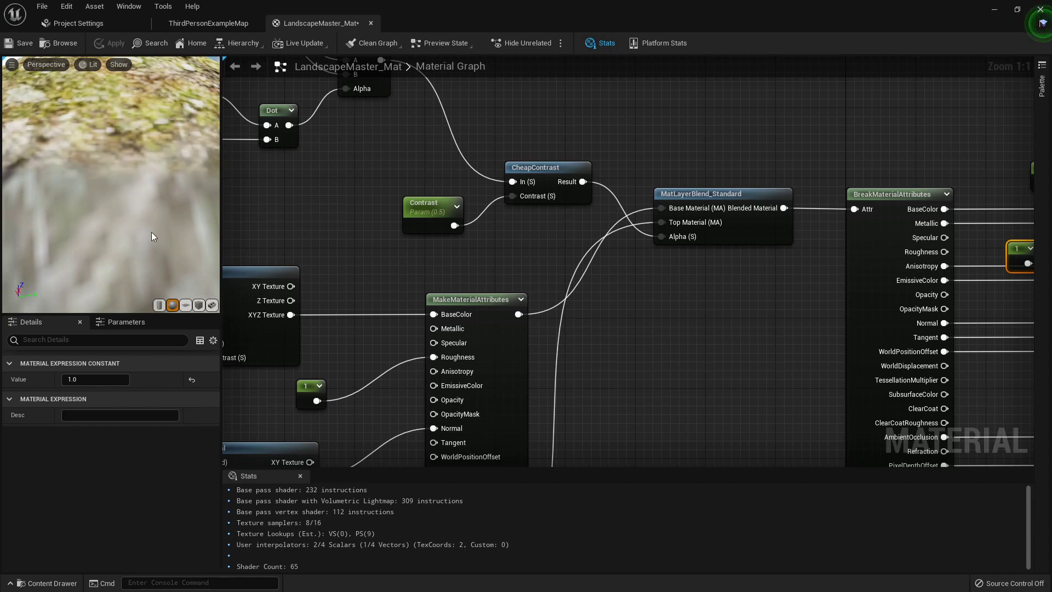
{"action": "left_click", "coordinate": [430, 207]}
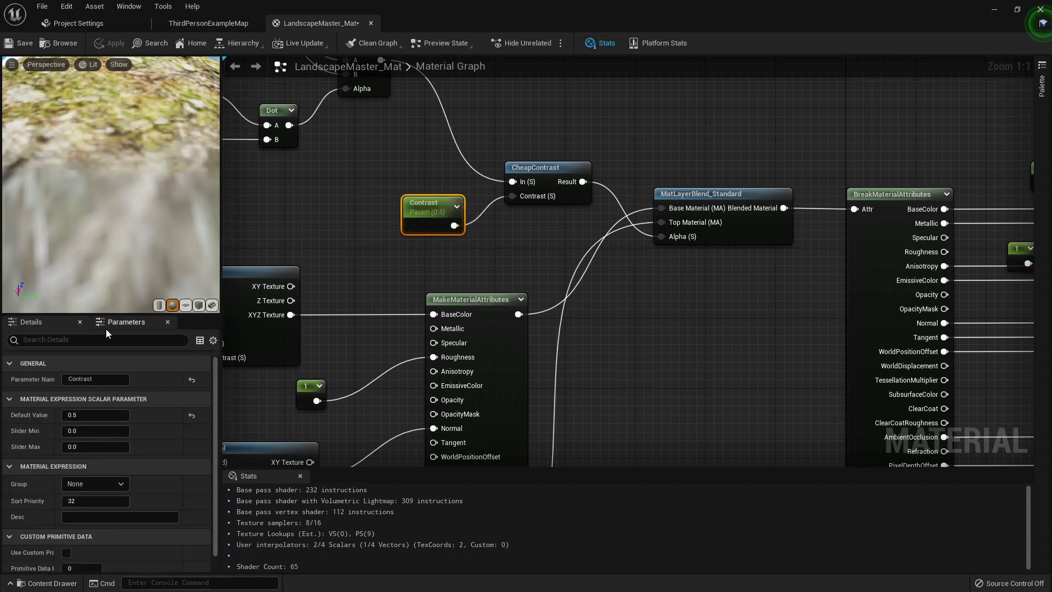
{"action": "left_click", "coordinate": [107, 416]}
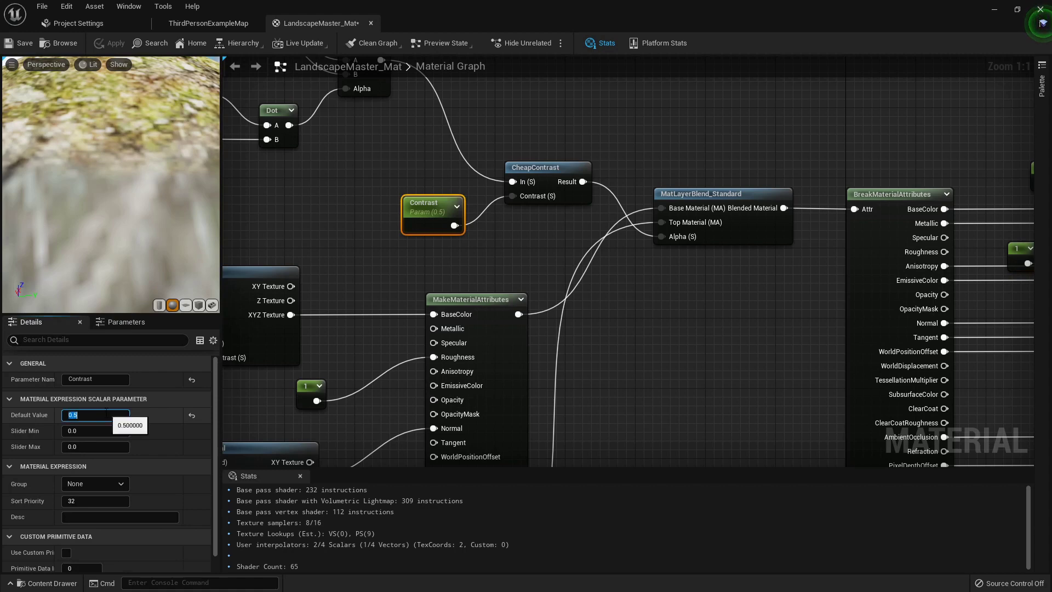
{"action": "type", "text": "3"}
{"action": "key", "text": "Return"}
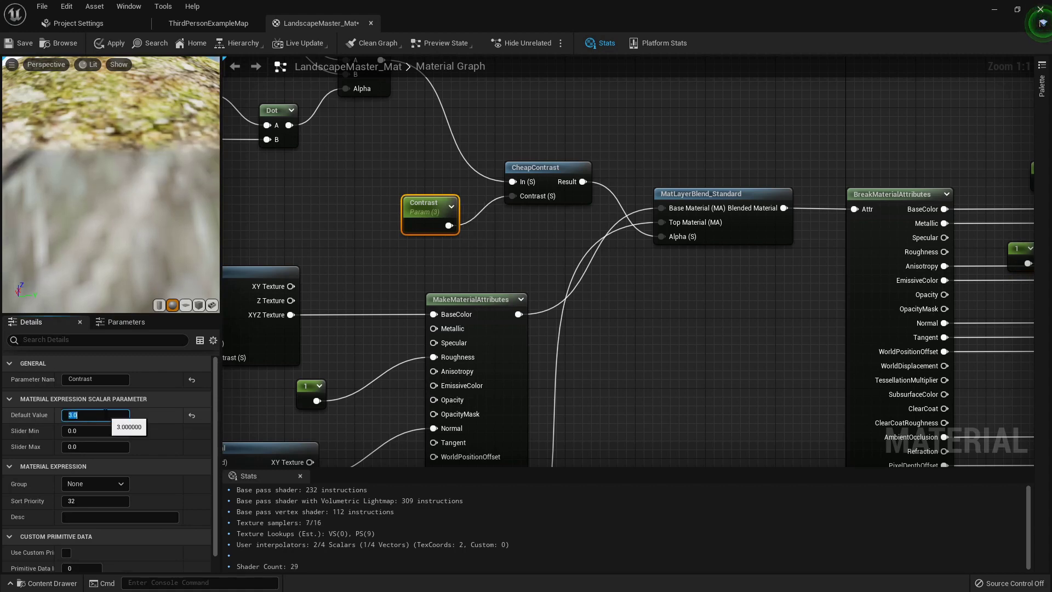
{"action": "type", "text": "50"}
{"action": "key", "text": "Return"}
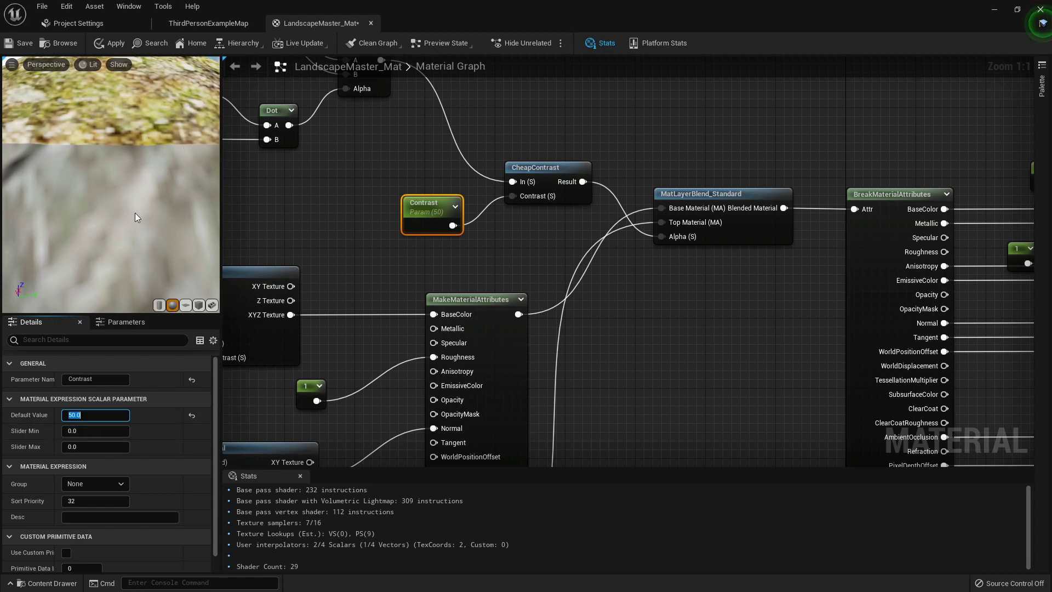
Set the Contrast parameter's default value to 0.1 and inspect the blend on the preview sphere
{"action": "type", "text": "0.1"}
{"action": "key", "text": "Return"}
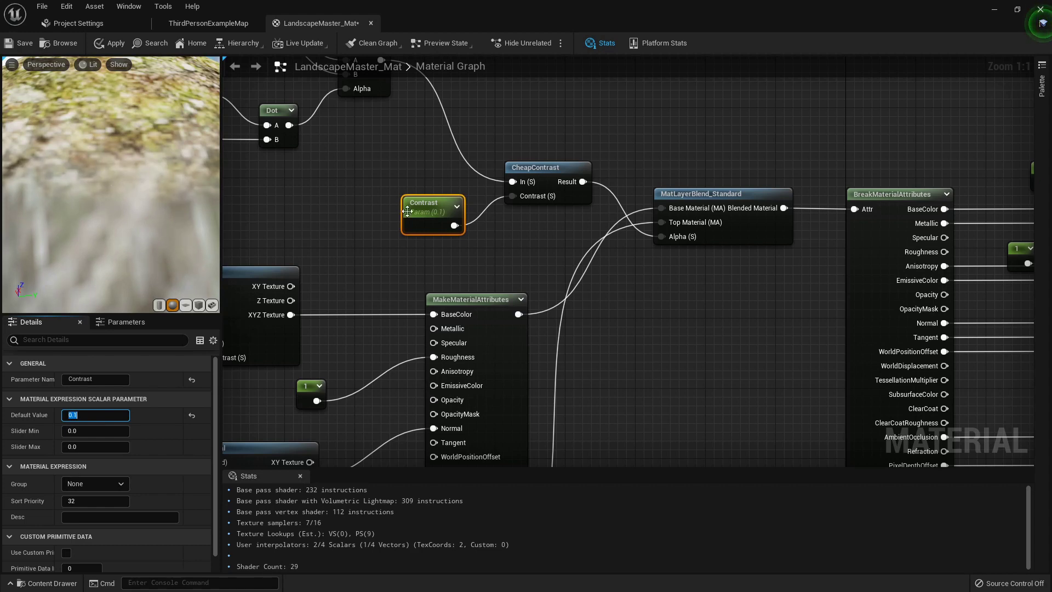
{"action": "right_click_drag", "start_coordinate": [309, 174], "coordinate": [421, 231]}
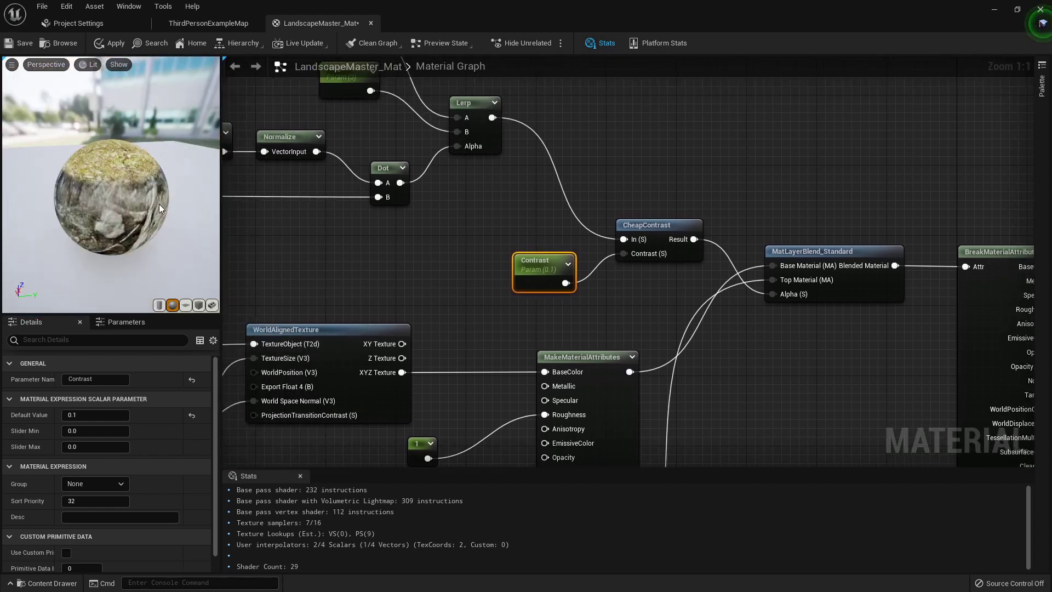
{"action": "left_click_drag", "start_coordinate": [176, 202], "coordinate": [157, 195]}
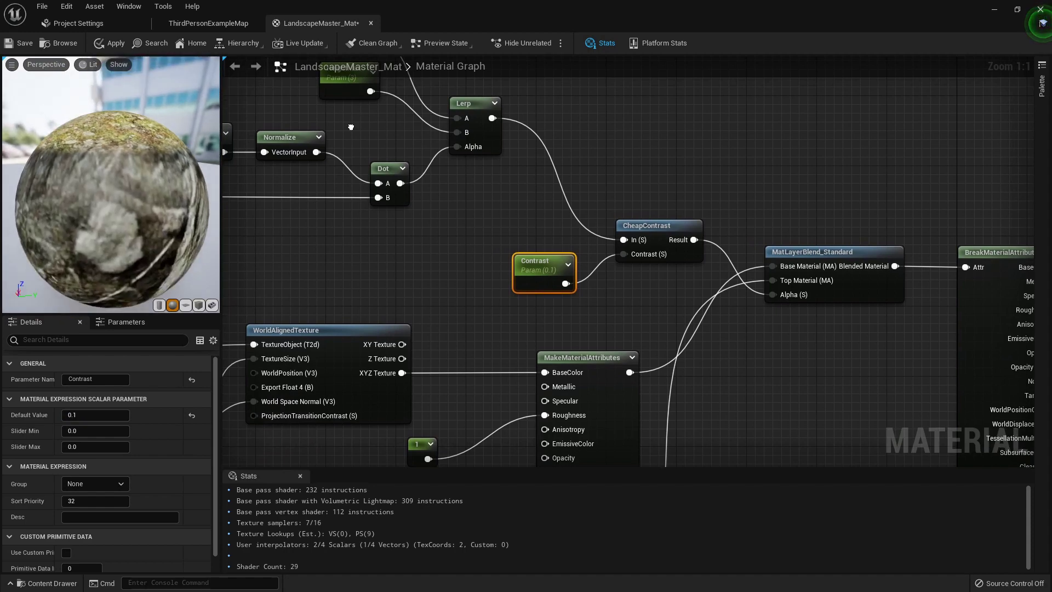
Try a default value of 15 for HeightMax, inspect the sphere, and restore the value to 3
{"action": "right_click_drag", "start_coordinate": [351, 121], "coordinate": [428, 236]}
{"action": "left_click", "coordinate": [438, 188]}
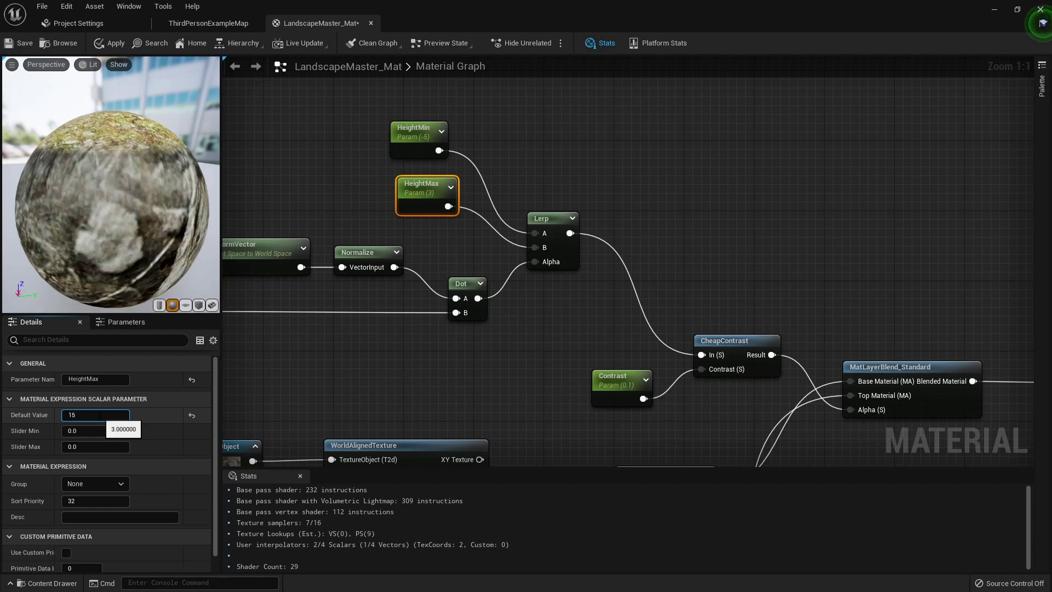
{"action": "key", "text": "Return"}
{"action": "mouse_move", "coordinate": [166, 214]}
{"action": "left_mouse_down"}
{"action": "mouse_move", "coordinate": [183, 200]}
{"action": "mouse_move", "coordinate": [167, 214]}
{"action": "left_mouse_up"}
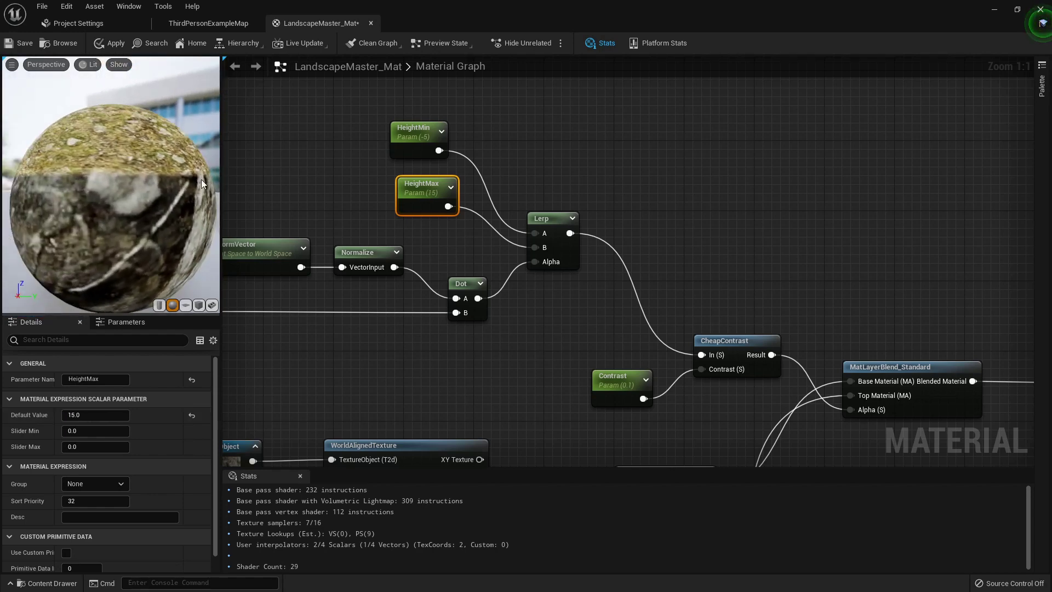
{"action": "mouse_move", "coordinate": [174, 179]}
{"action": "left_mouse_down"}
{"action": "mouse_move", "coordinate": [176, 189]}
{"action": "mouse_move", "coordinate": [173, 179]}
{"action": "left_mouse_up"}
{"action": "left_click", "coordinate": [102, 414]}
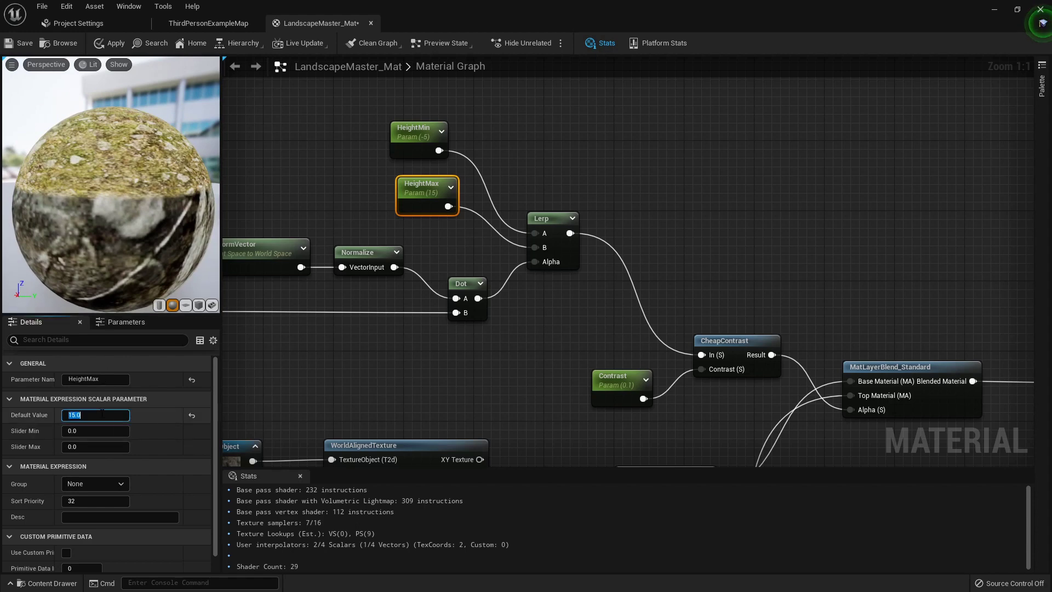
{"action": "type", "text": "3"}
{"action": "key", "text": "Return"}
Try a default value of -15 for HeightMin, inspect the sphere, and restore the value to -5
{"action": "left_click", "coordinate": [408, 132]}
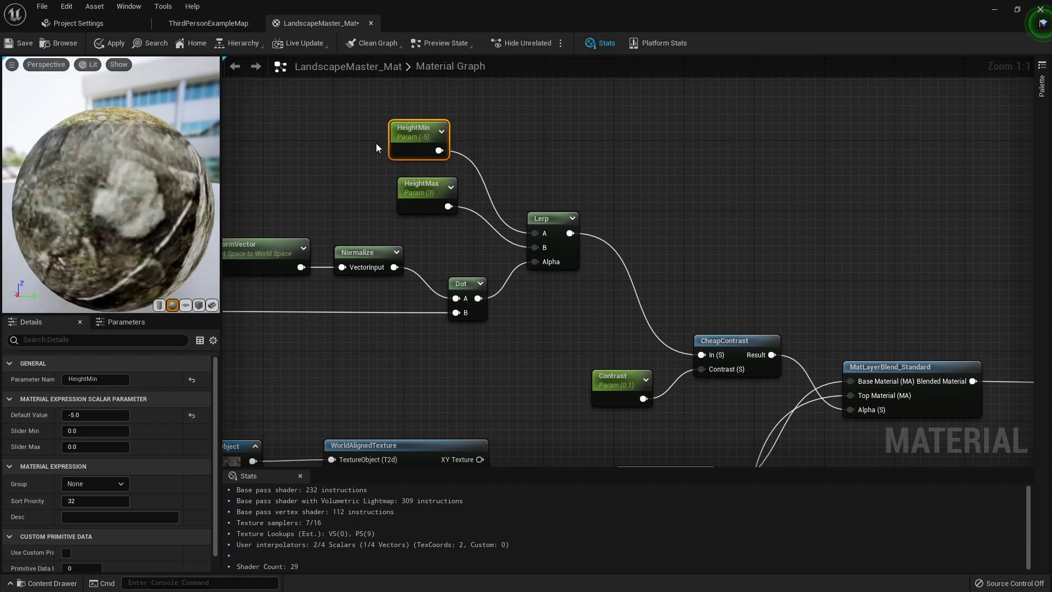
{"action": "left_click", "coordinate": [104, 412]}
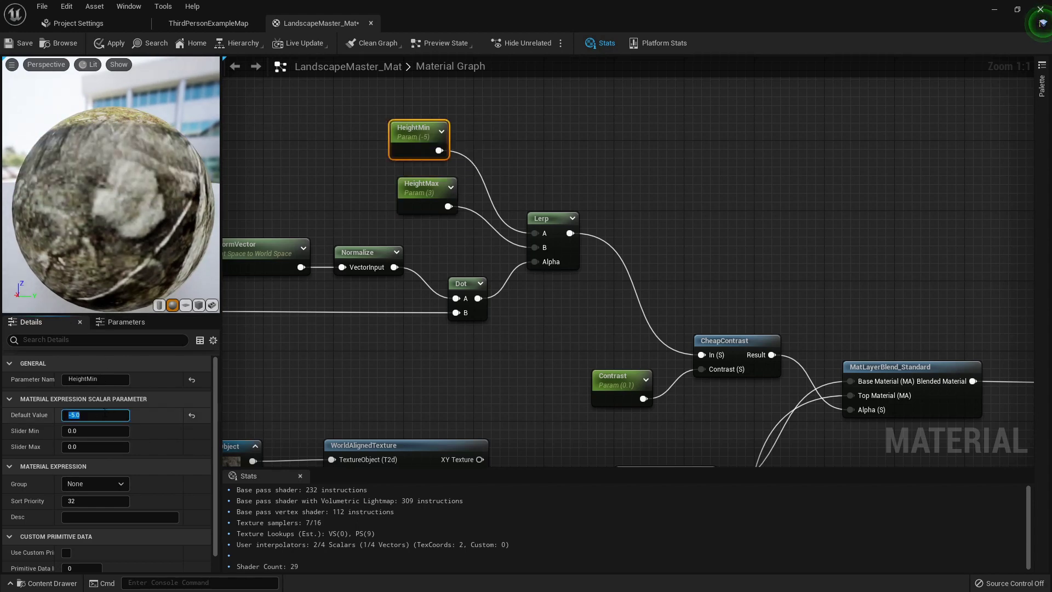
{"action": "type", "text": "-15"}
{"action": "key", "text": "Return"}
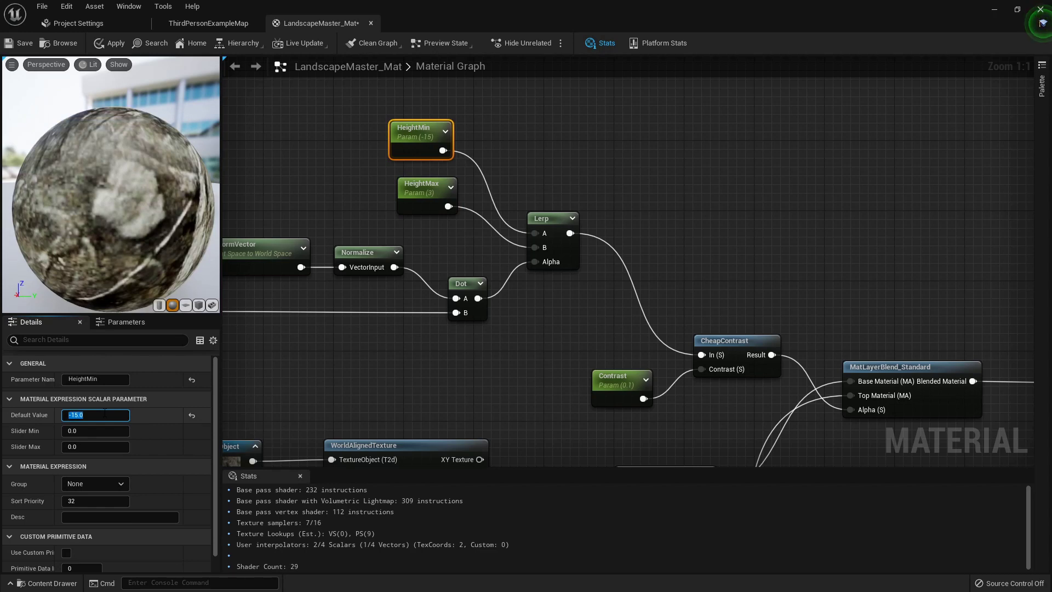
{"action": "left_click_drag", "start_coordinate": [156, 150], "coordinate": [155, 99]}
{"action": "left_click", "coordinate": [88, 411]}
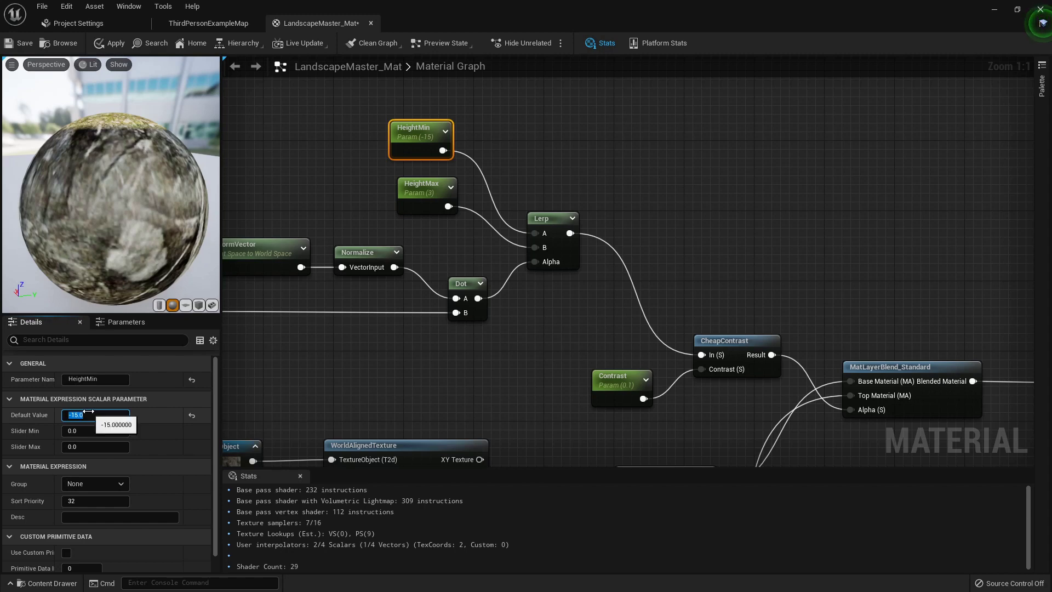
{"action": "key", "text": "Return"}
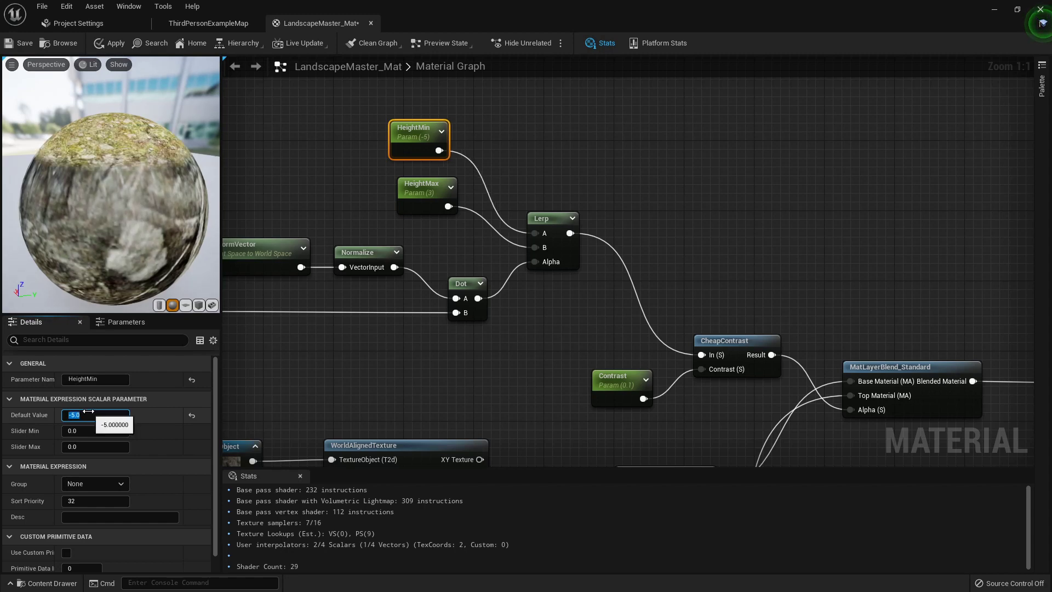
{"action": "left_click_drag", "start_coordinate": [196, 176], "coordinate": [230, 156]}
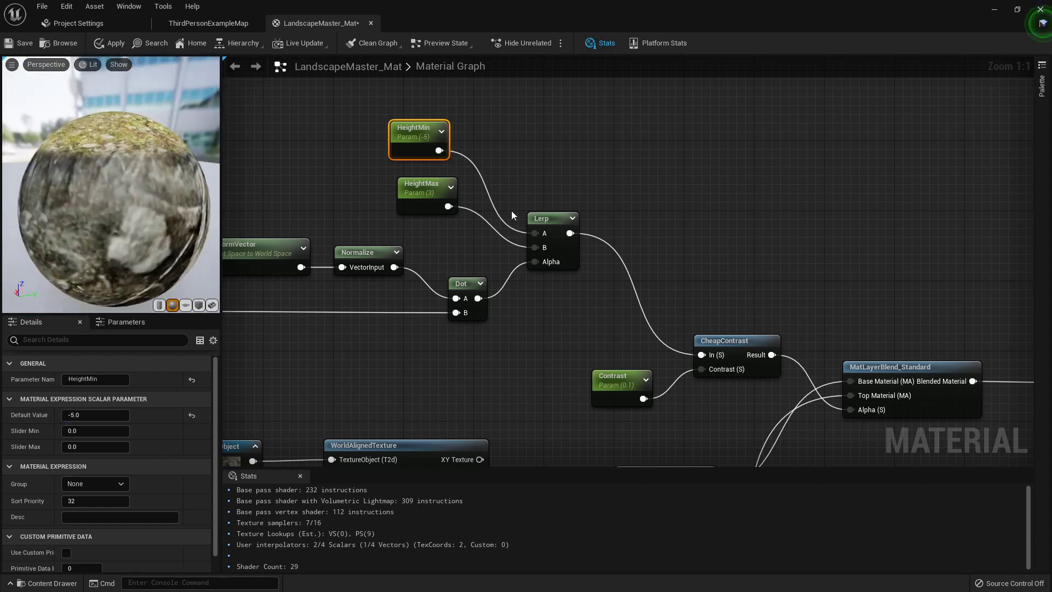
Review the complete node network and apply the changes to LandscapeMaster_Mat
{"action": "scroll", "coordinate": [550, 353], "scroll_direction": "down", "scroll_amount": 3}
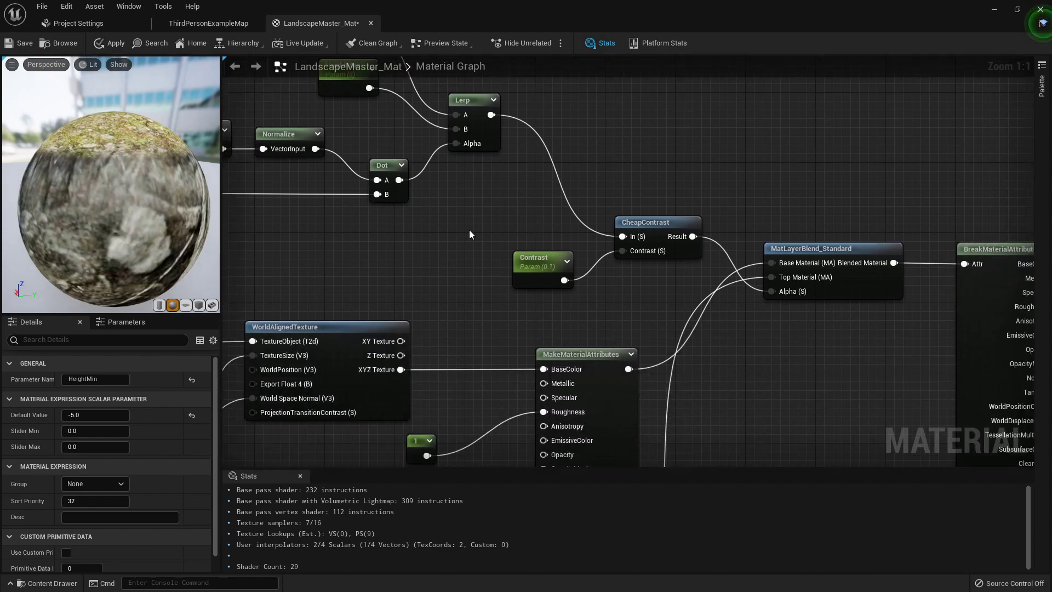
{"action": "scroll", "coordinate": [682, 315], "scroll_direction": "down", "scroll_amount": 2}
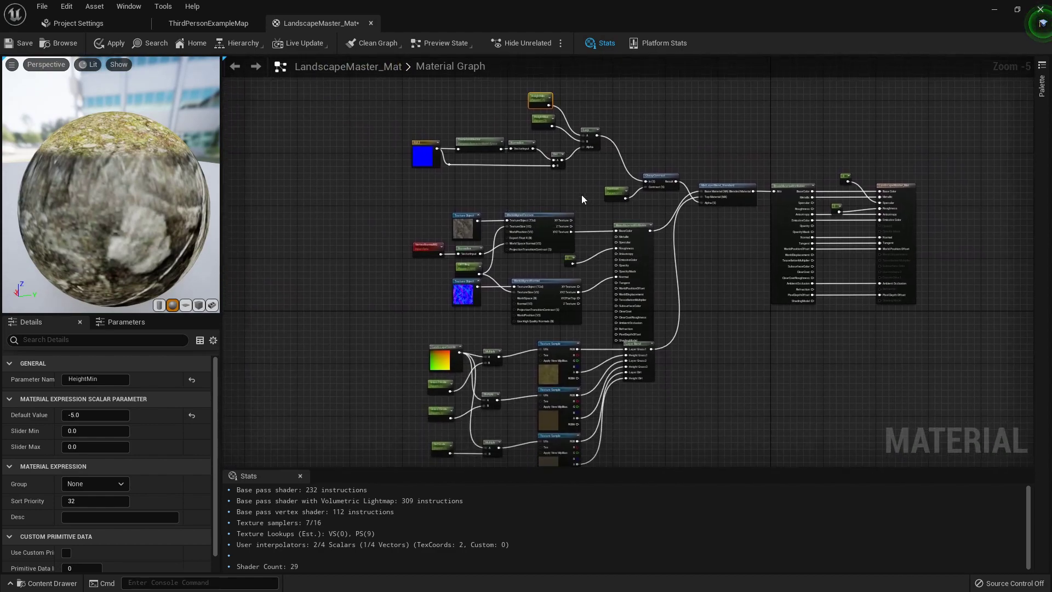
{"action": "right_click_drag", "start_coordinate": [582, 200], "coordinate": [483, 223]}
{"action": "left_click", "coordinate": [113, 43]}
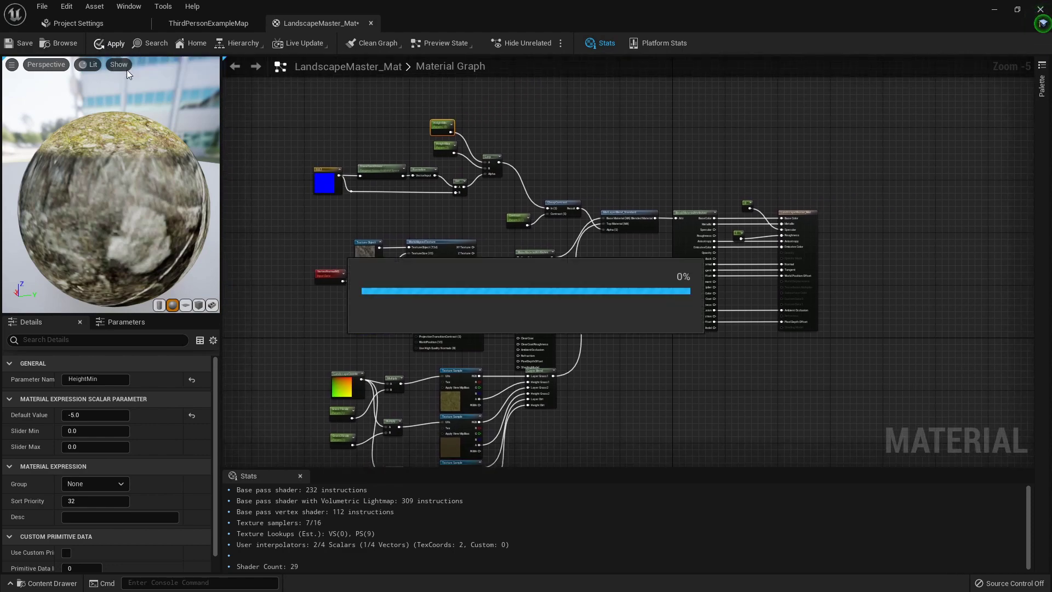
Return to ThirdPersonExampleMap and save all modified assets
{"action": "left_click", "coordinate": [216, 25]}
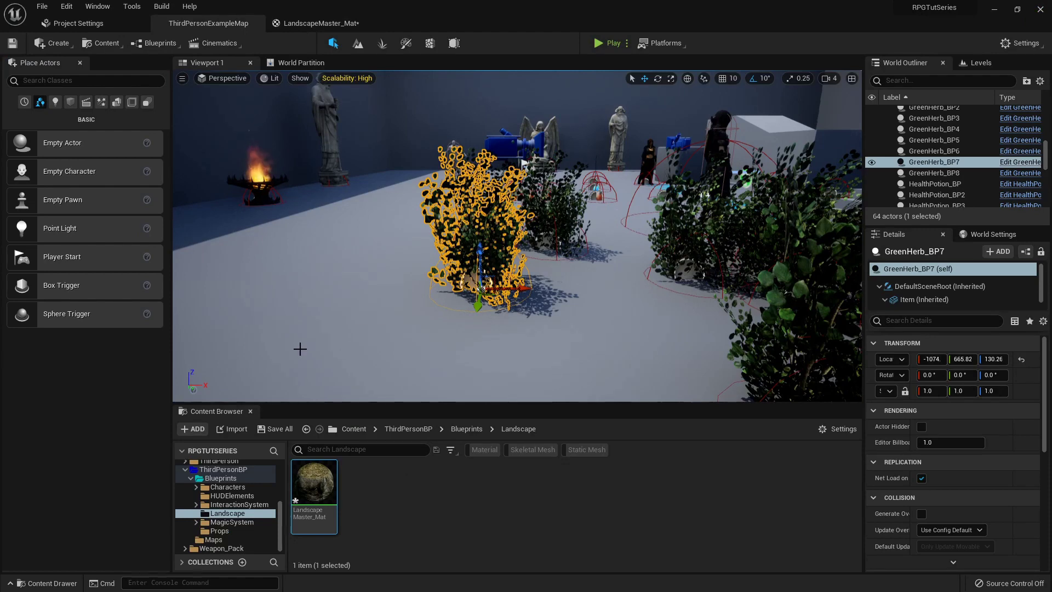
{"action": "left_click", "coordinate": [275, 429]}
{"action": "left_click", "coordinate": [581, 422]}
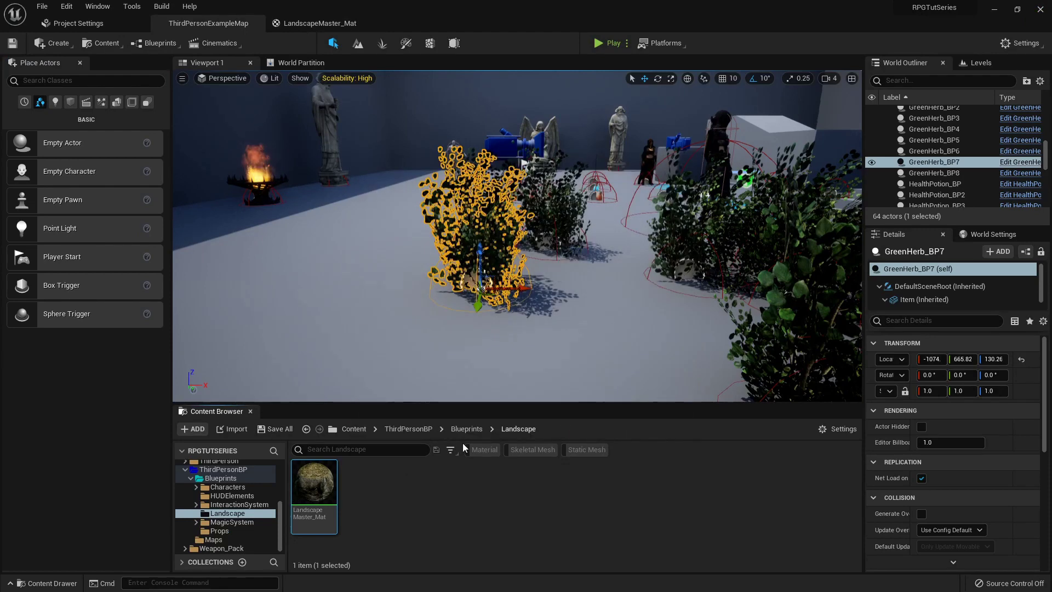
Create a material instance of LandscapeMaster_Mat in the Landscape folder and name it LandscapeMat_INST
{"action": "right_click", "coordinate": [315, 490]}
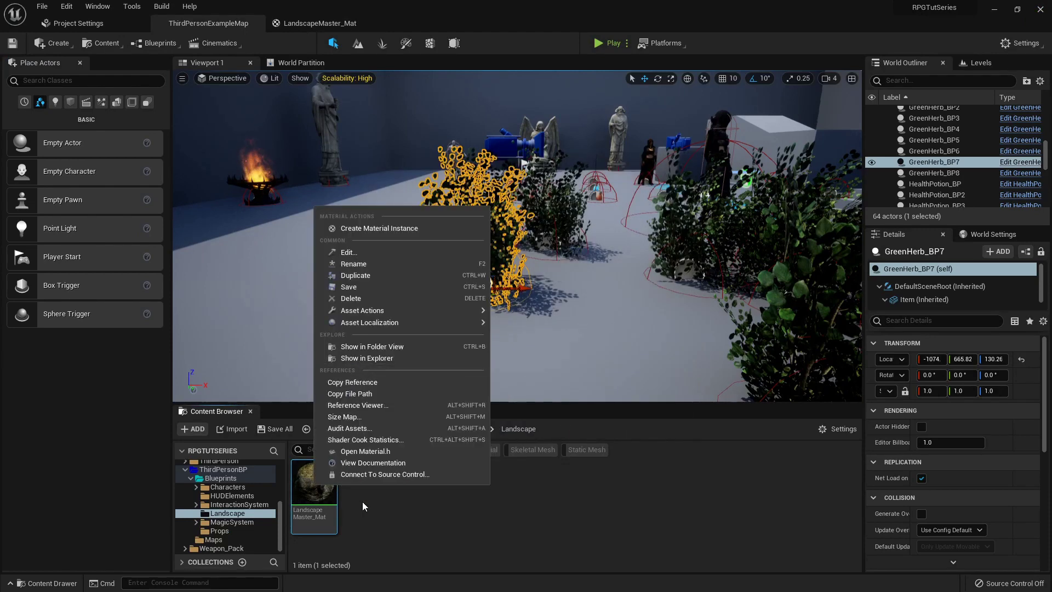
{"action": "left_click", "coordinate": [404, 228]}
{"action": "type", "text": "Landscape"}
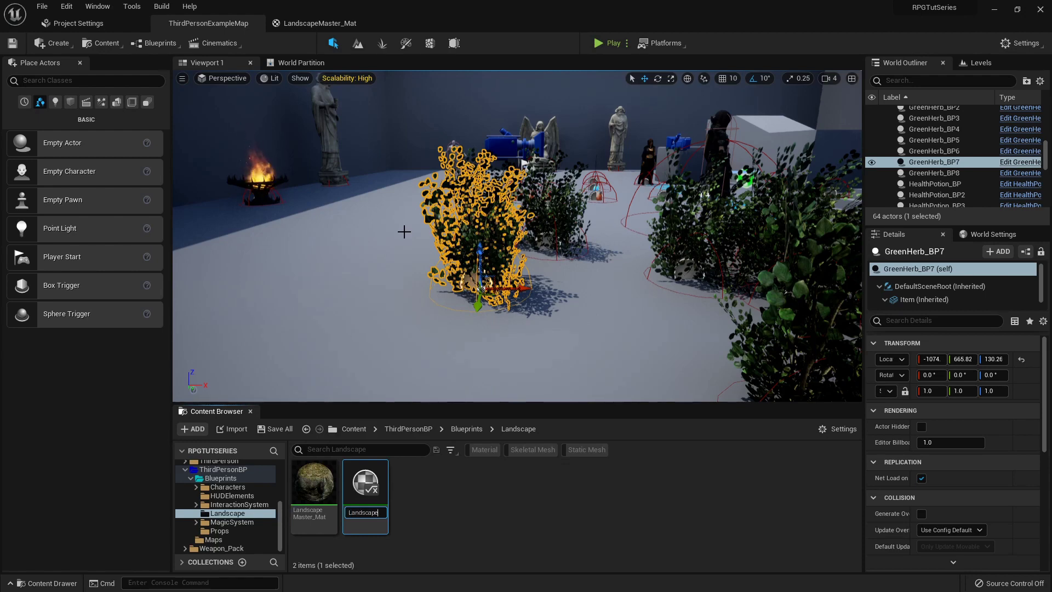
{"action": "type", "text": "Mat_INS"}
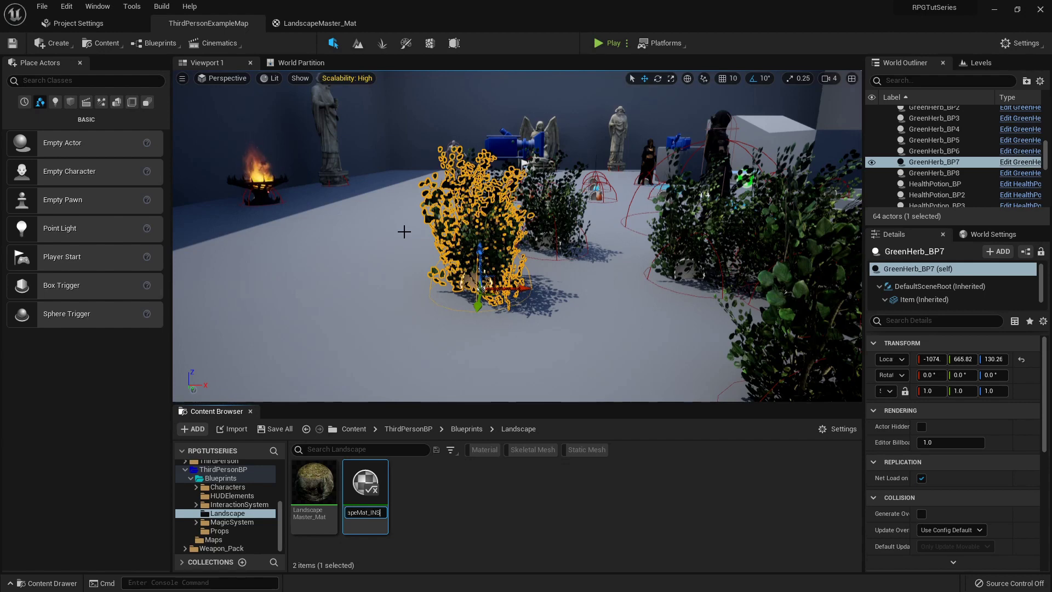
{"action": "type", "text": "t"}
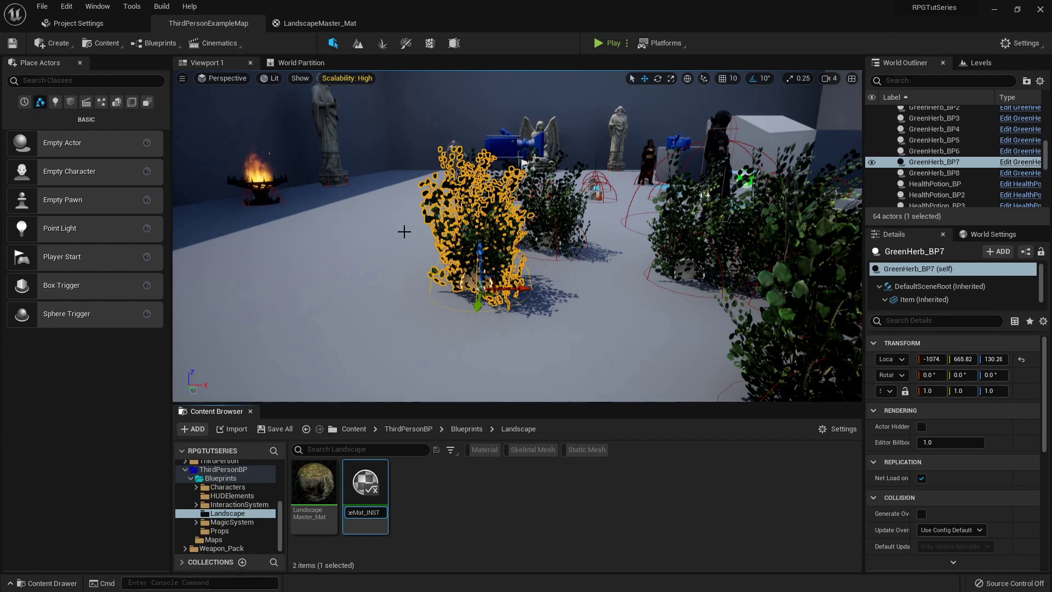
{"action": "key", "text": "Return"}
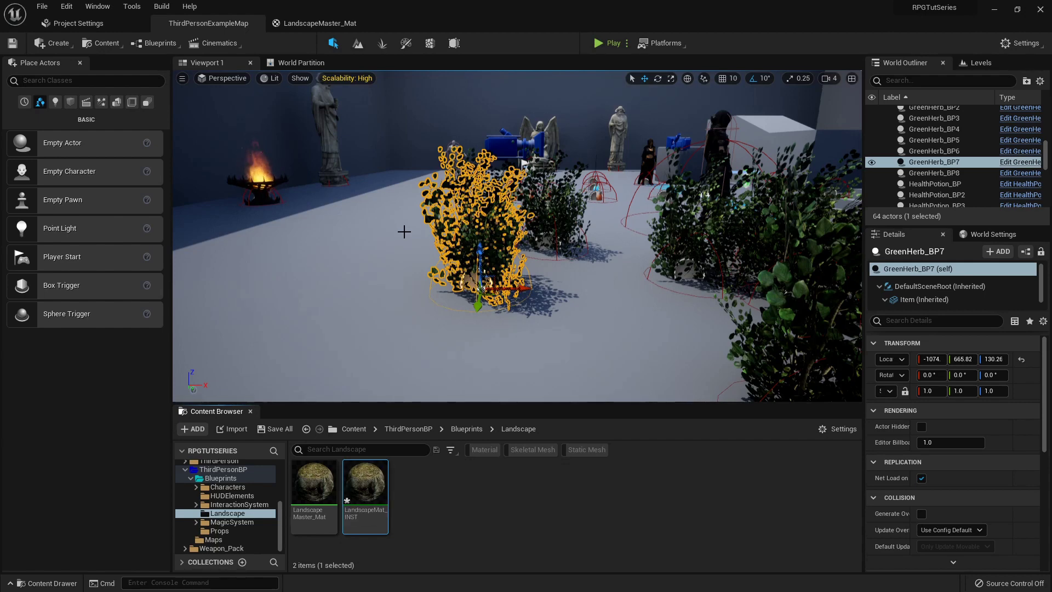
{"action": "left_click", "coordinate": [994, 10]}
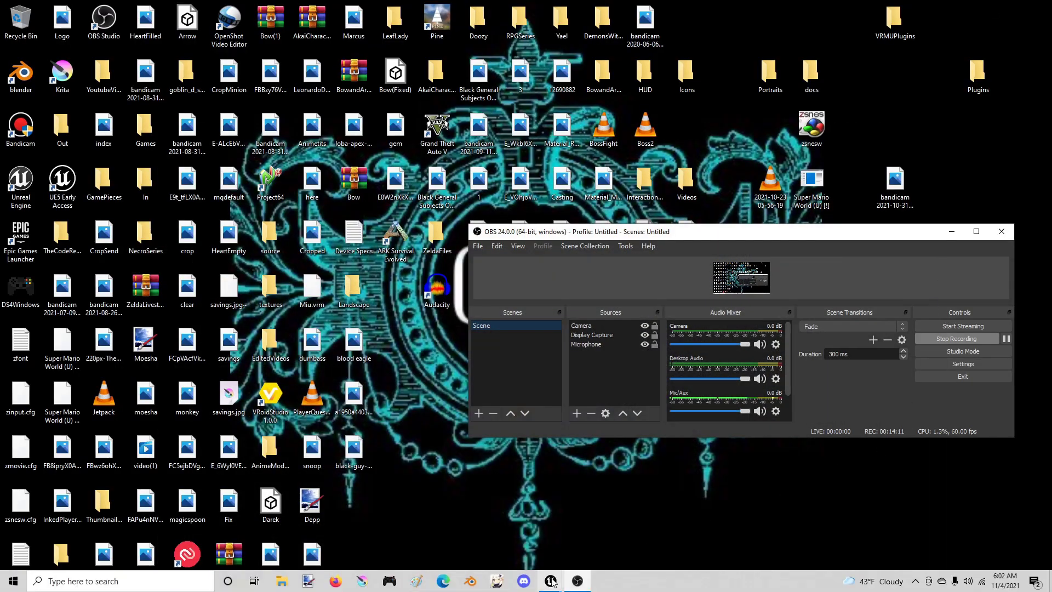
{"action": "mouse_move", "coordinate": [551, 582]}
{"action": "left_click", "coordinate": [508, 496]}
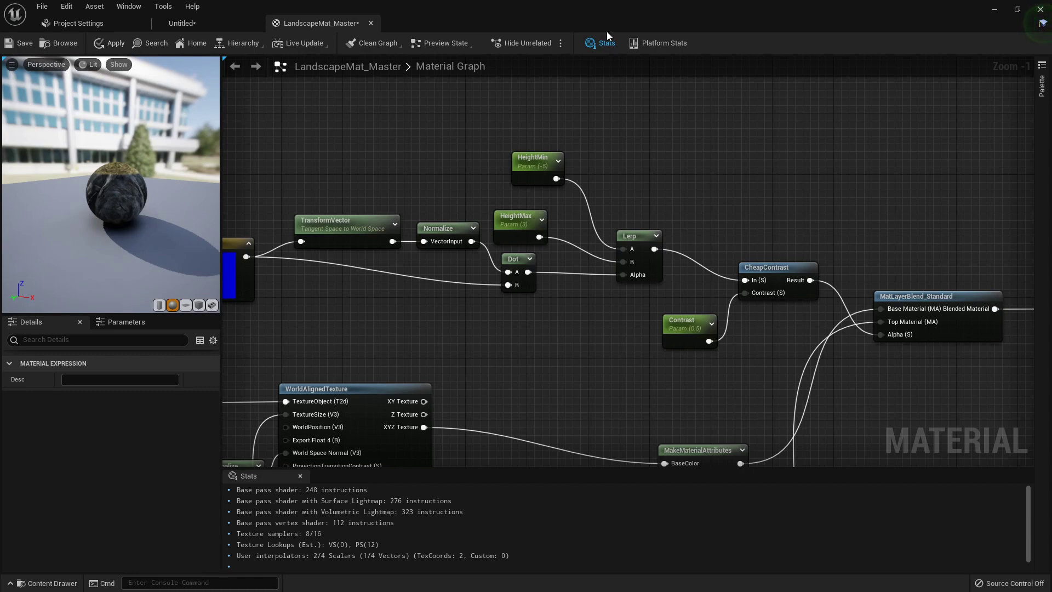
{"action": "left_click", "coordinate": [994, 10]}
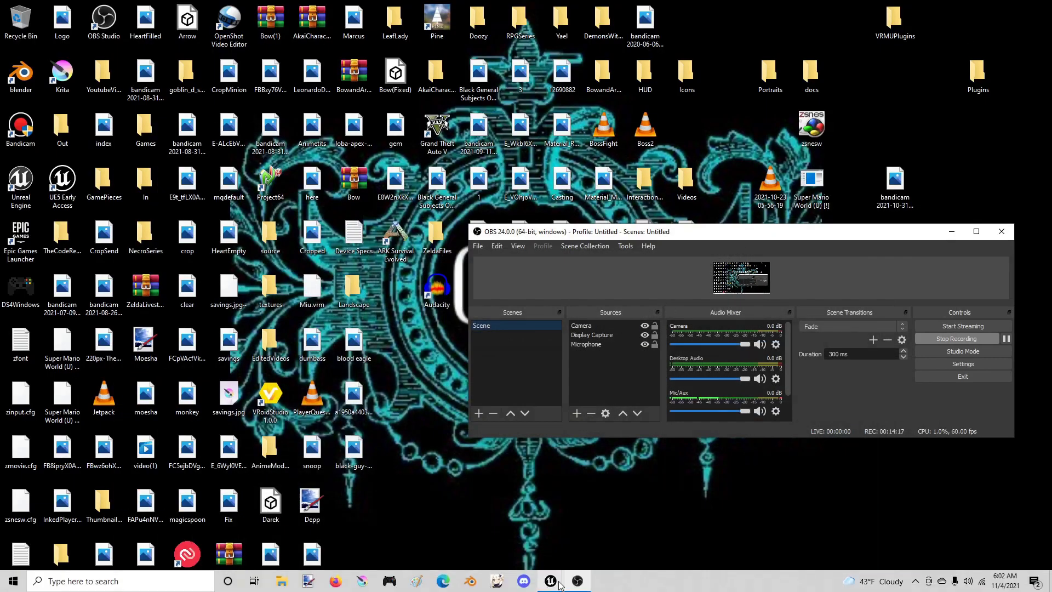
{"action": "mouse_move", "coordinate": [560, 584]}
{"action": "left_click", "coordinate": [592, 498]}
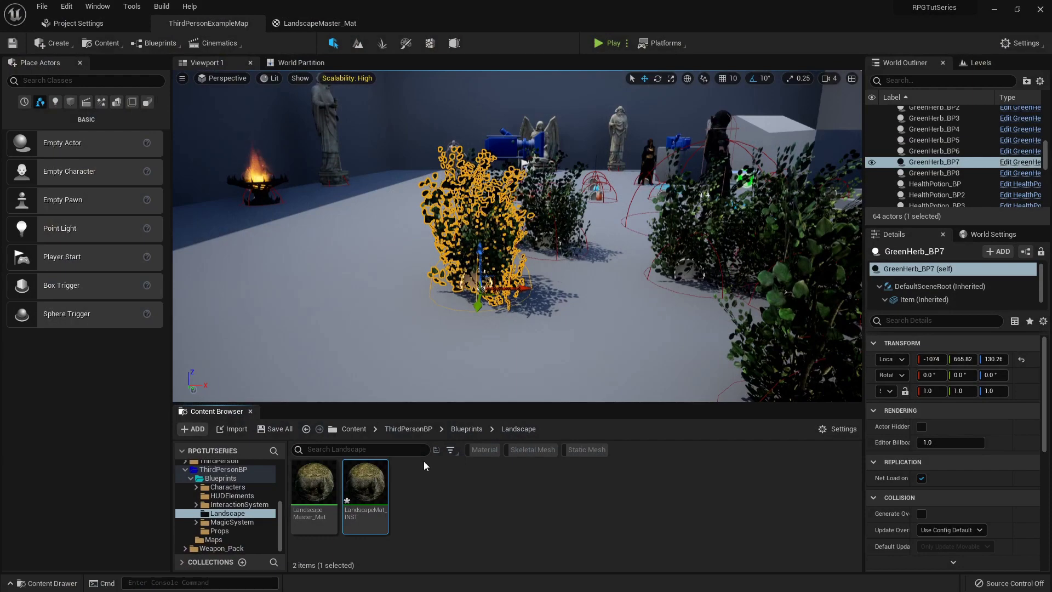
Create a new level from the Default template
{"action": "left_click", "coordinate": [42, 10]}
{"action": "left_click", "coordinate": [93, 38]}
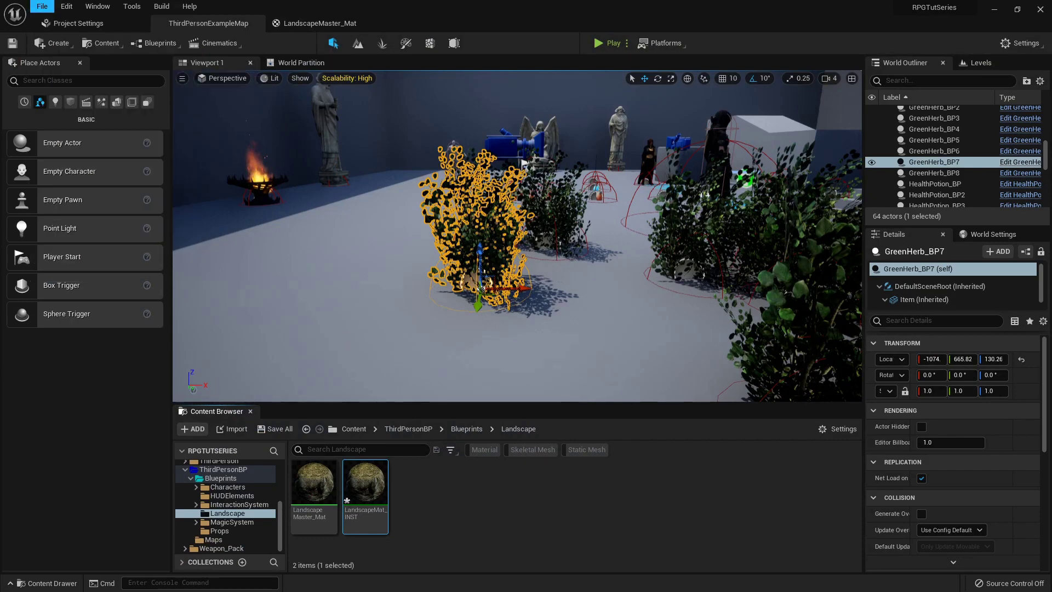
{"action": "right_click_drag", "start_coordinate": [417, 152], "coordinate": [527, 122]}
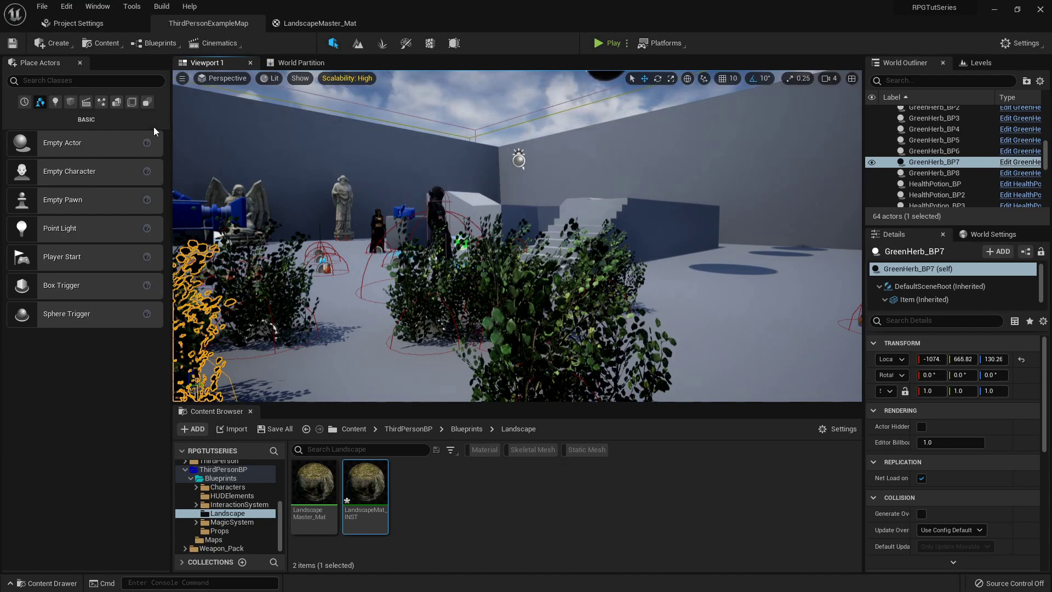
{"action": "left_click", "coordinate": [42, 7]}
{"action": "left_click", "coordinate": [87, 38]}
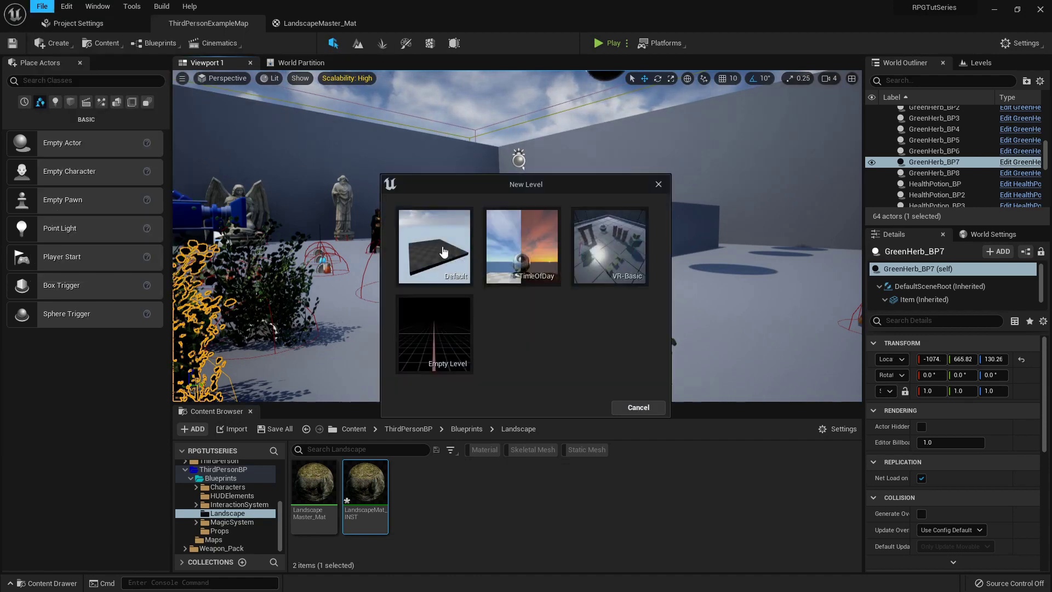
{"action": "left_click", "coordinate": [437, 255]}
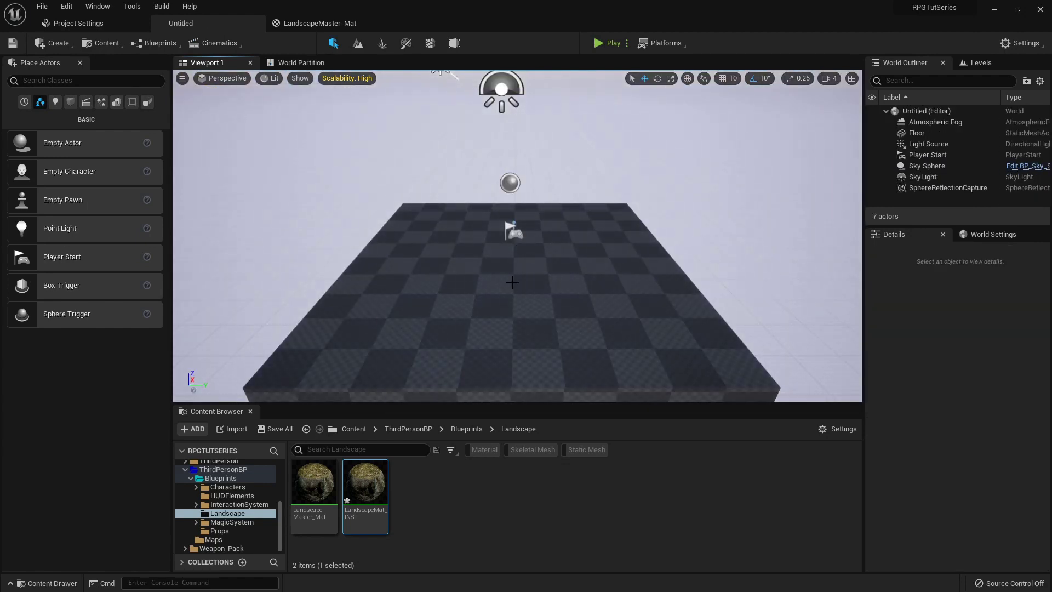
{"action": "left_click", "coordinate": [42, 6]}
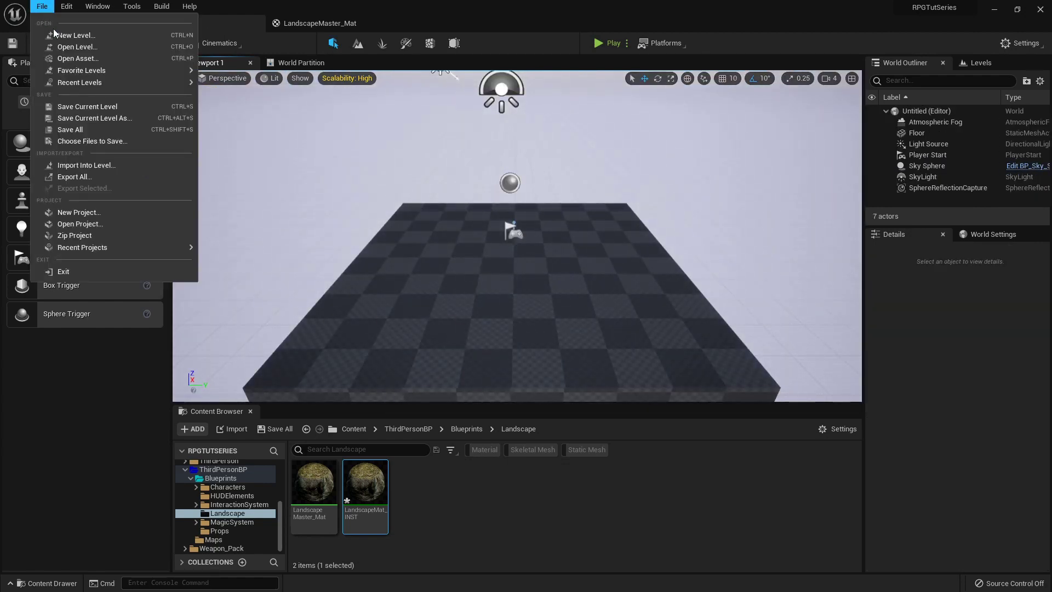
{"action": "left_click", "coordinate": [82, 38]}
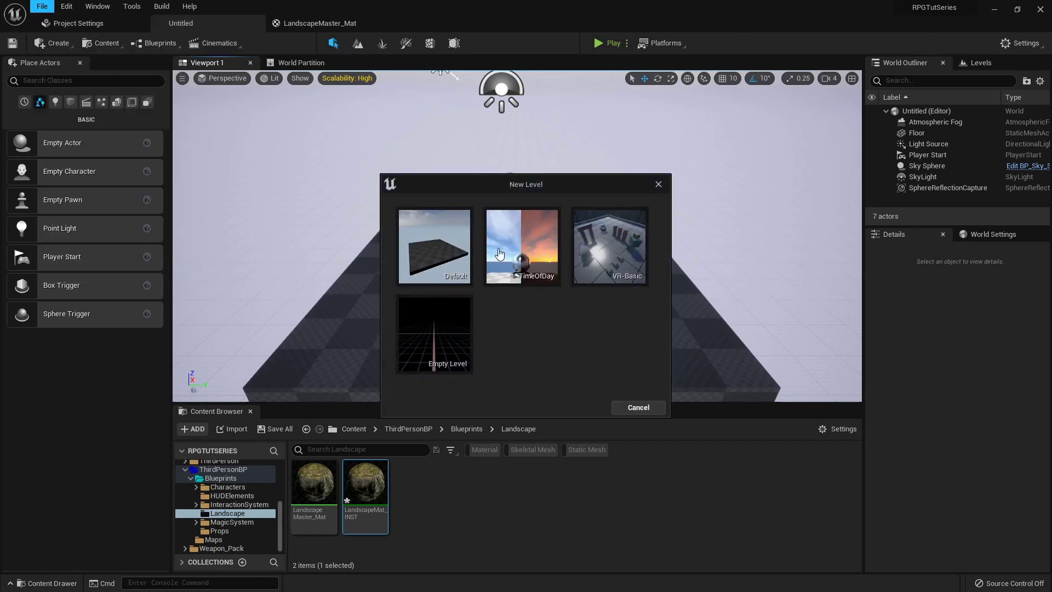
{"action": "left_click", "coordinate": [650, 410]}
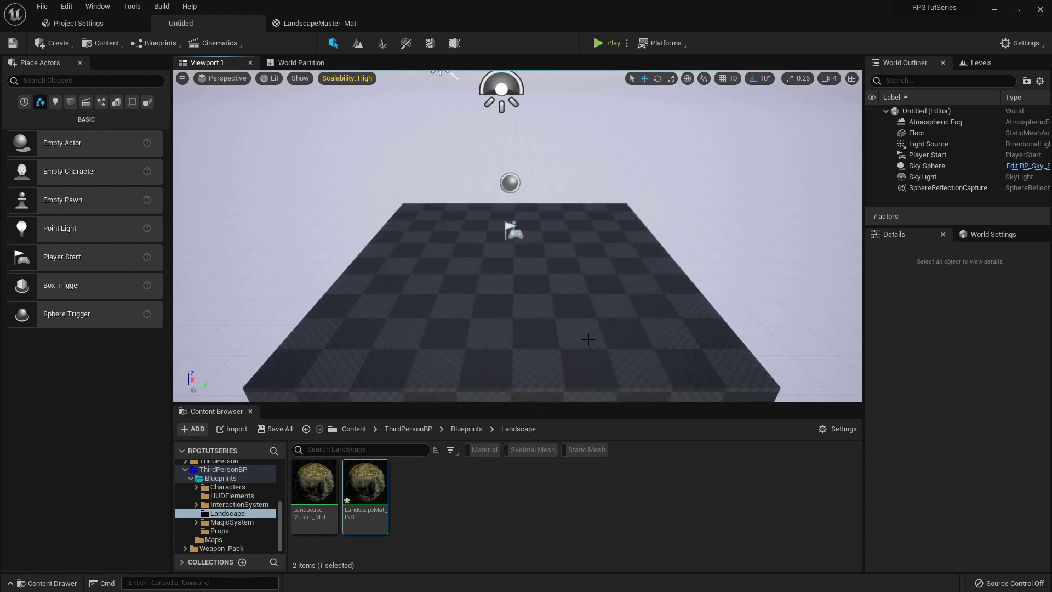
Delete the default floor from the level and switch to Landscape mode
{"action": "left_click", "coordinate": [514, 261]}
{"action": "key", "text": "Delete"}
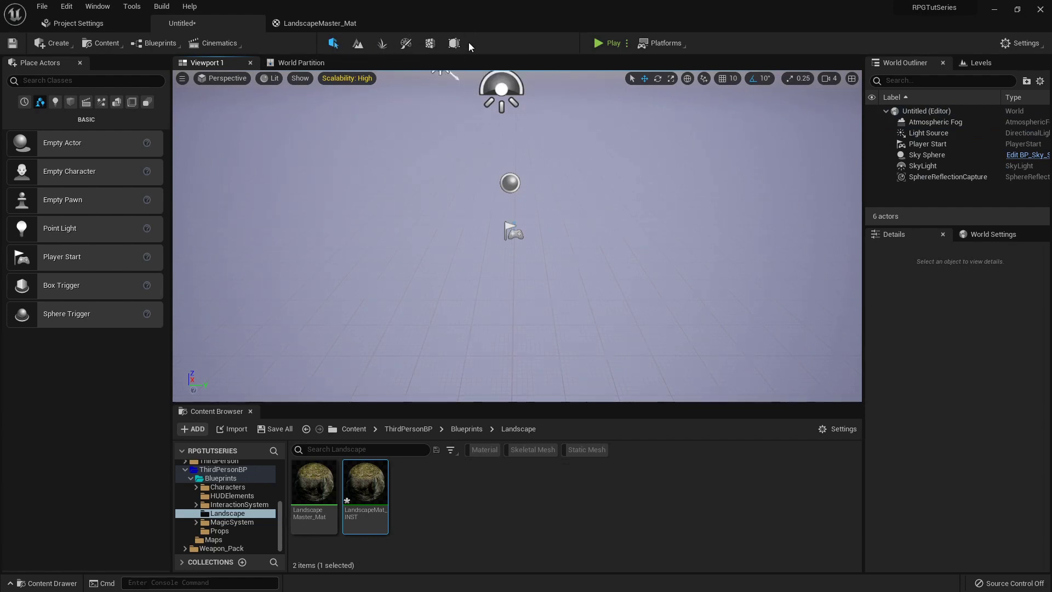
{"action": "left_click", "coordinate": [357, 43]}
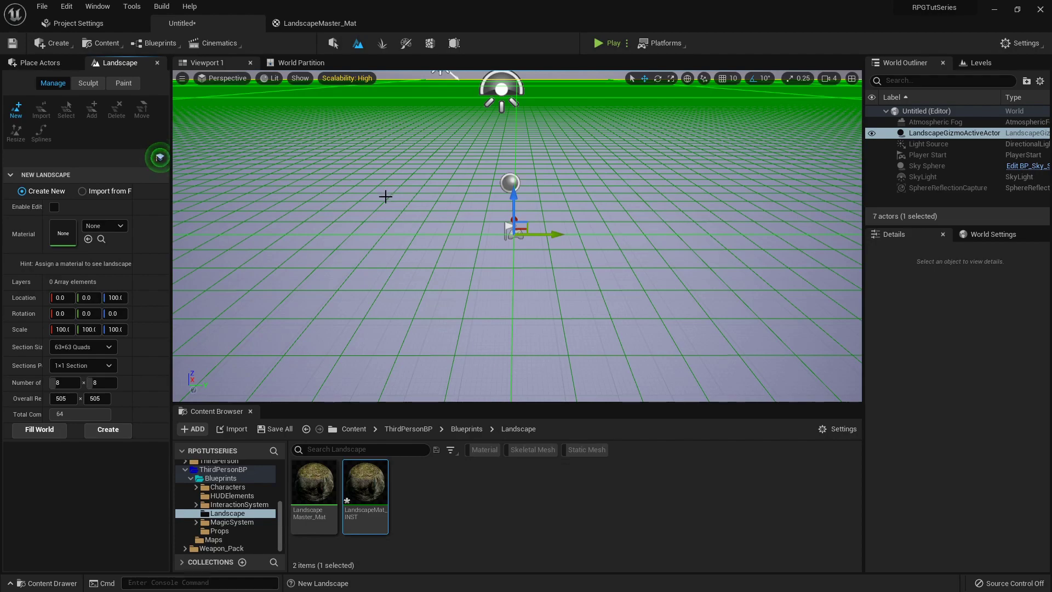
{"action": "right_click_drag", "start_coordinate": [385, 196], "coordinate": [323, 220]}
{"action": "key", "text": "s"}
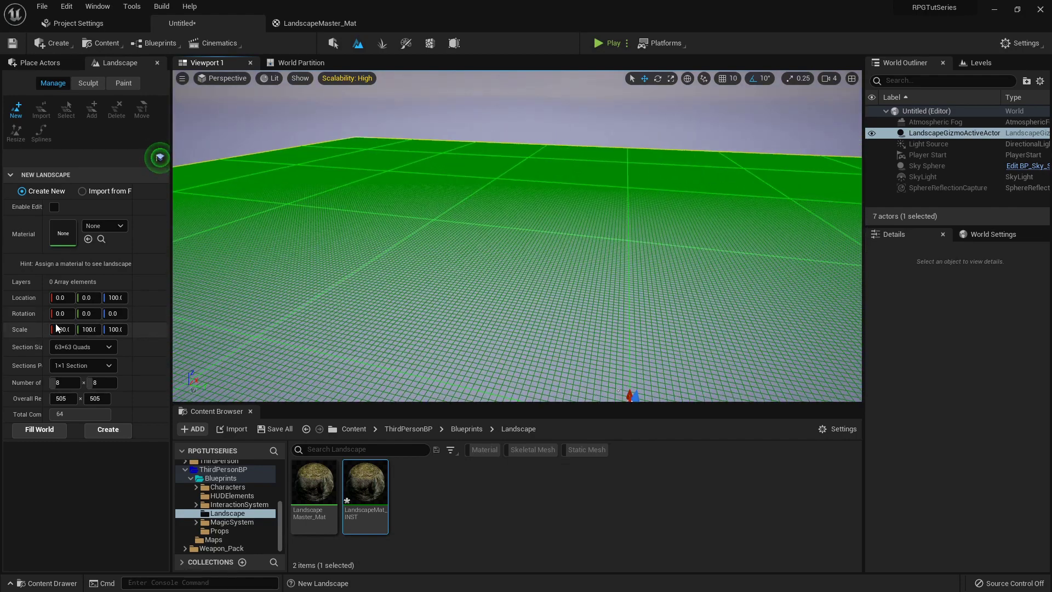
Try a scale of 220 in X and Y for the new landscape and restore it to 100
{"action": "left_click_drag", "start_coordinate": [63, 329], "coordinate": [129, 330]}
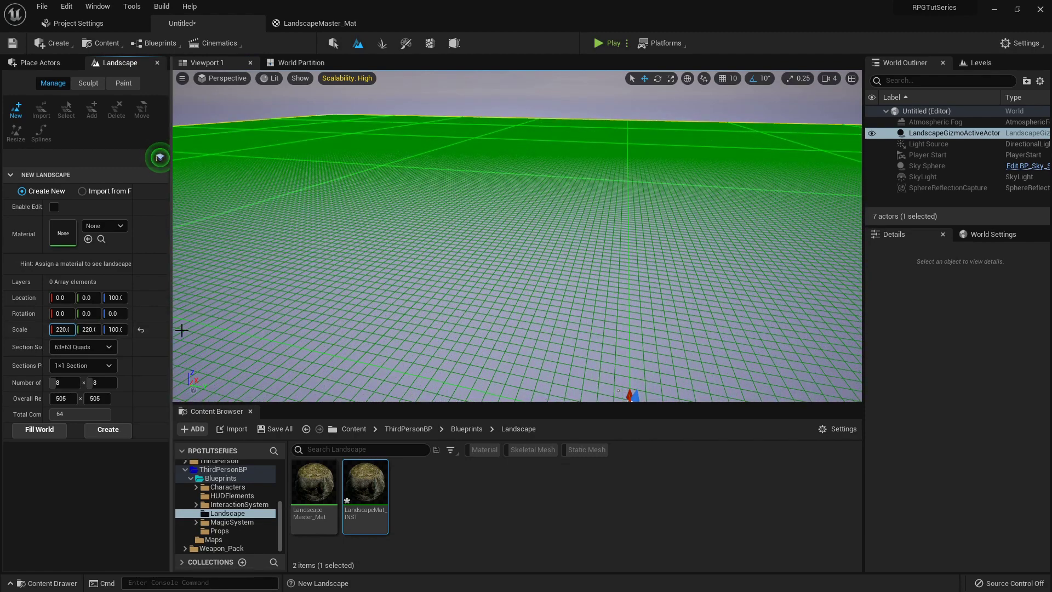
{"action": "left_click", "coordinate": [61, 330]}
{"action": "type", "text": "10"}
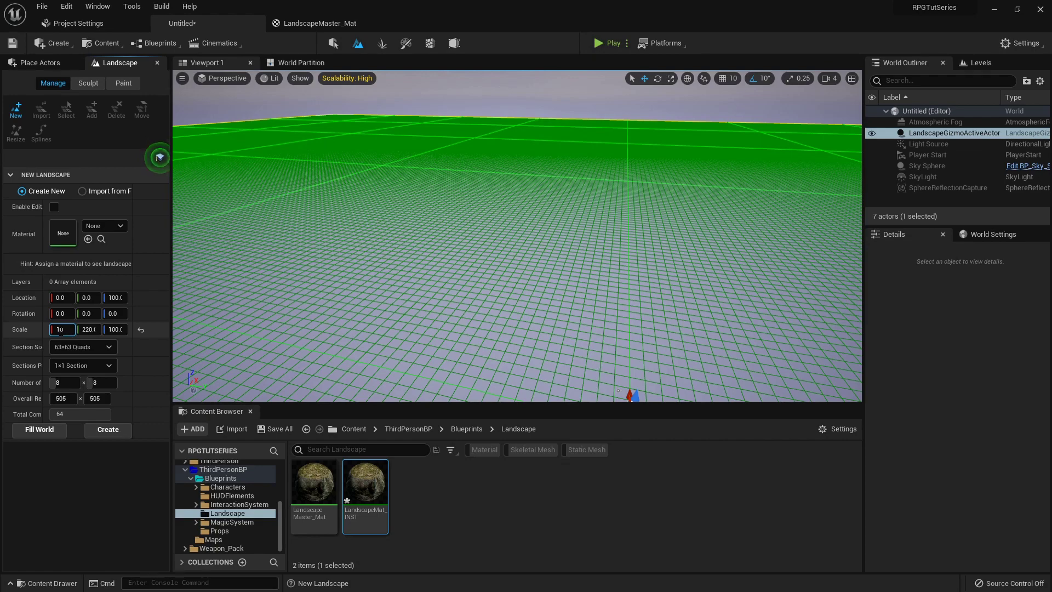
{"action": "type", "text": "0"}
{"action": "key", "text": "Return"}
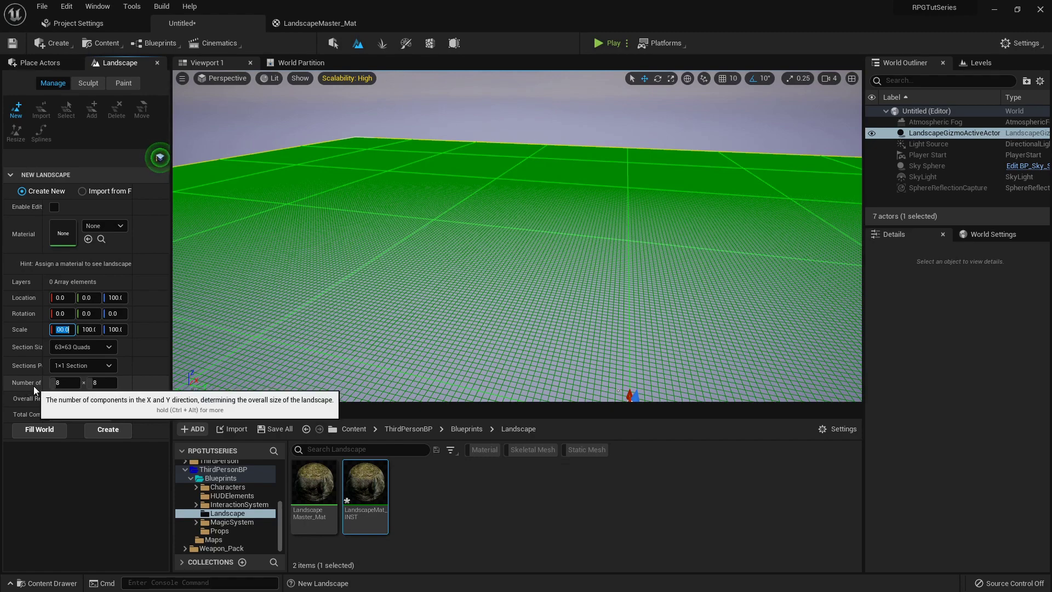
Try 25 components in X for the new landscape and restore the number to 8
{"action": "left_click_drag", "start_coordinate": [63, 382], "coordinate": [110, 382]}
{"action": "scroll", "coordinate": [462, 267], "scroll_direction": "down", "scroll_amount": 5}
{"action": "left_click", "coordinate": [63, 383]}
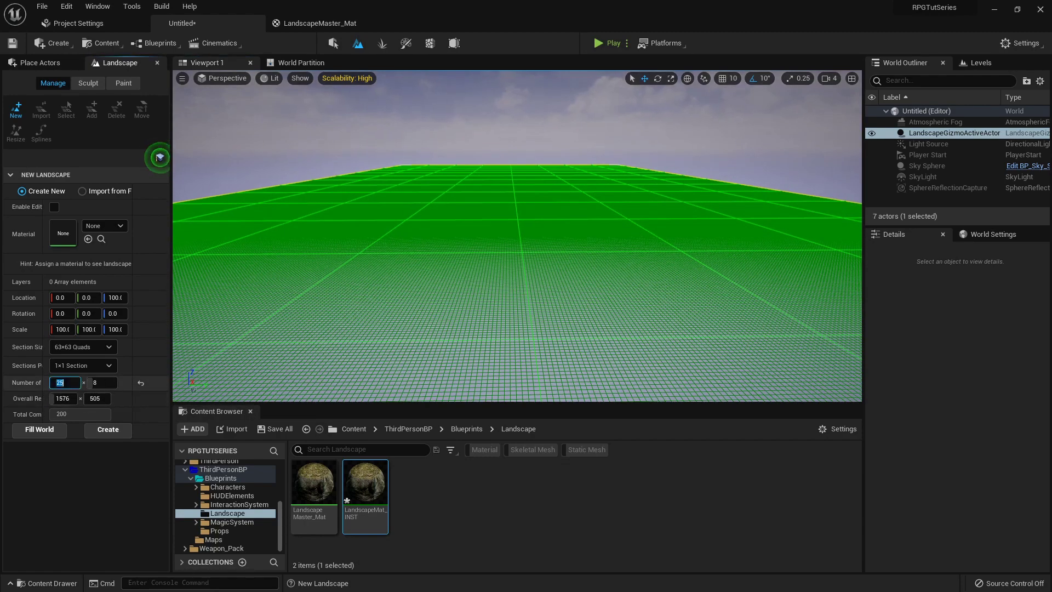
{"action": "type", "text": "8"}
{"action": "key", "text": "Return"}
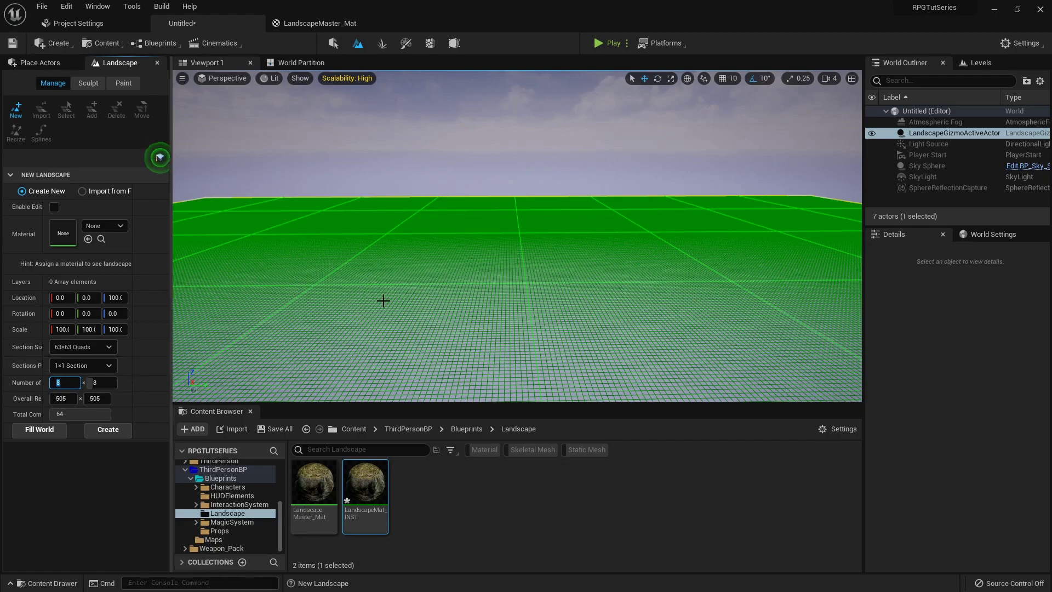
Create the new landscape with 8×8 components and a section size of 63×63 quads
{"action": "right_click_drag", "start_coordinate": [407, 277], "coordinate": [453, 237]}
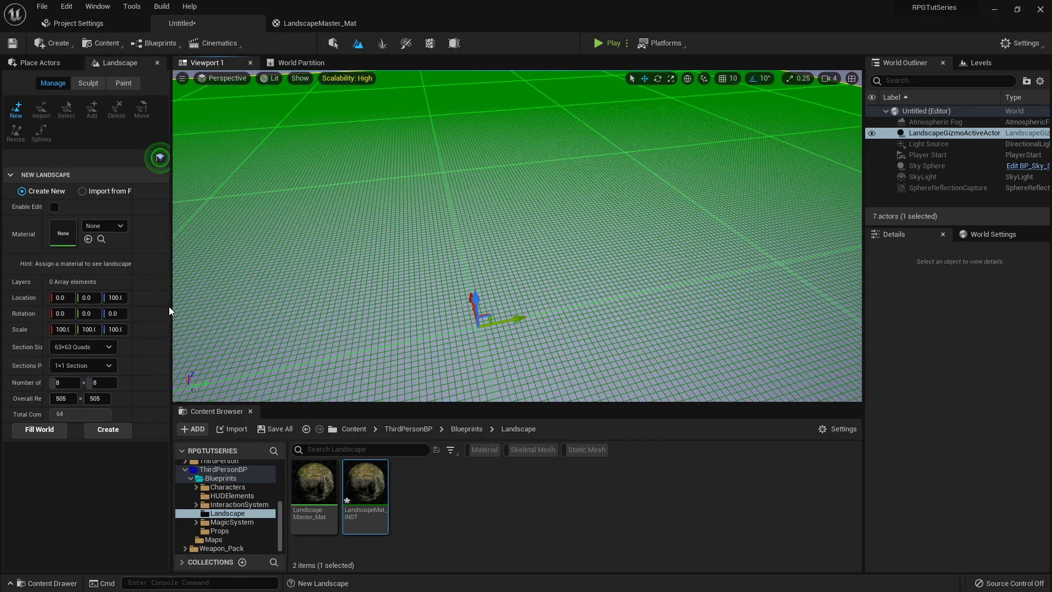
{"action": "left_click", "coordinate": [108, 430]}
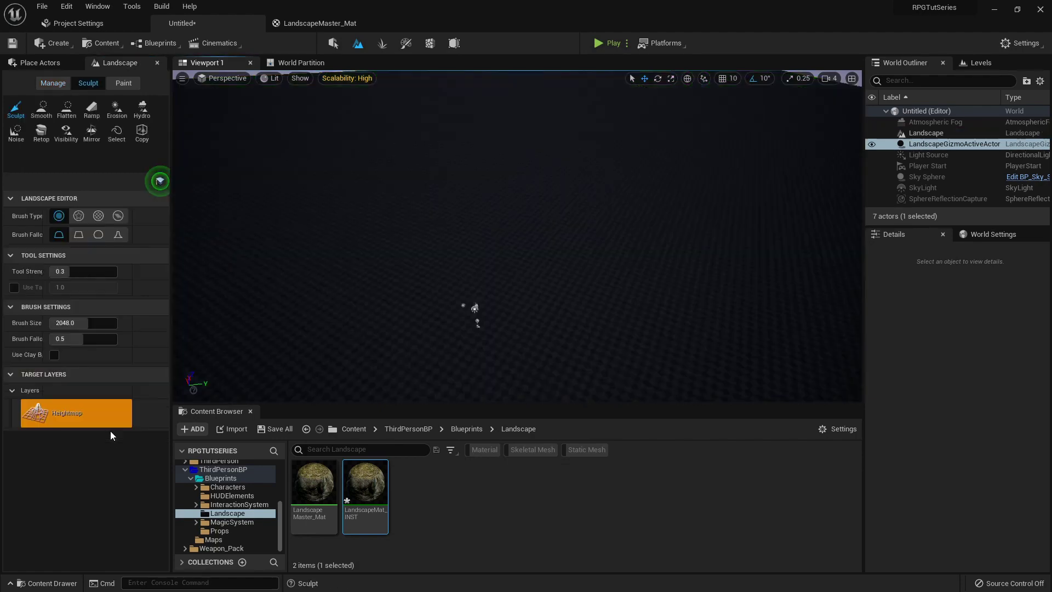
{"action": "mouse_move", "coordinate": [460, 212]}
{"action": "right_mouse_down"}
{"action": "mouse_move", "coordinate": [471, 235]}
{"action": "mouse_move", "coordinate": [479, 228]}
{"action": "right_mouse_up"}
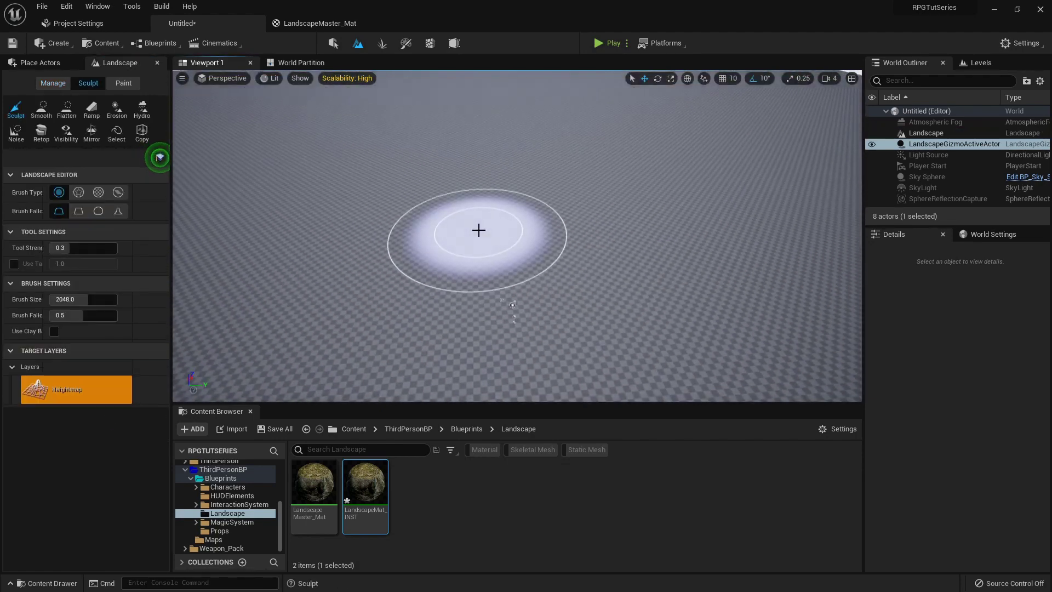
Return to Selection mode and place a Post Process Volume on the landscape
{"action": "left_click", "coordinate": [338, 46]}
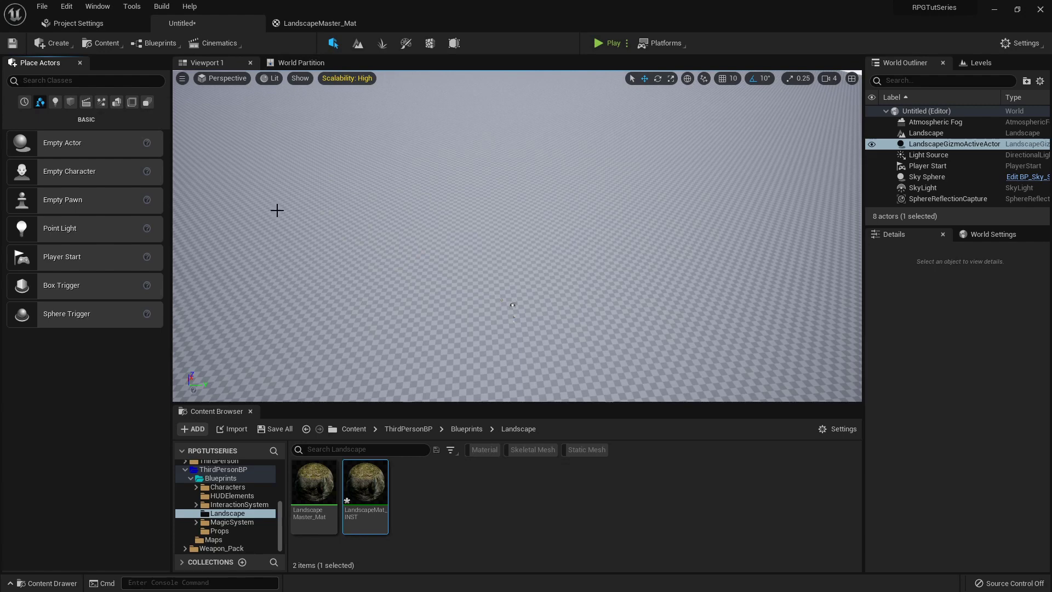
{"action": "left_click", "coordinate": [133, 102]}
{"action": "scroll", "coordinate": [89, 316], "scroll_direction": "down", "scroll_amount": 5}
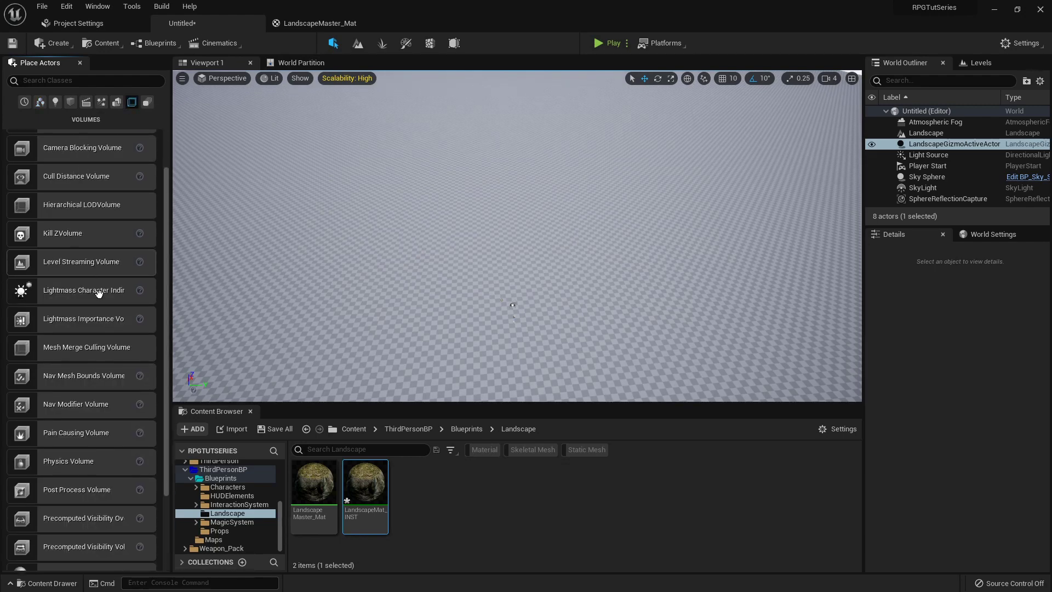
{"action": "left_click_drag", "start_coordinate": [48, 395], "coordinate": [474, 303]}
Enable the Post Process Volume's minimum and maximum exposure brightness overrides and set both values to 1
{"action": "scroll", "coordinate": [967, 342], "scroll_direction": "down", "scroll_amount": 2}
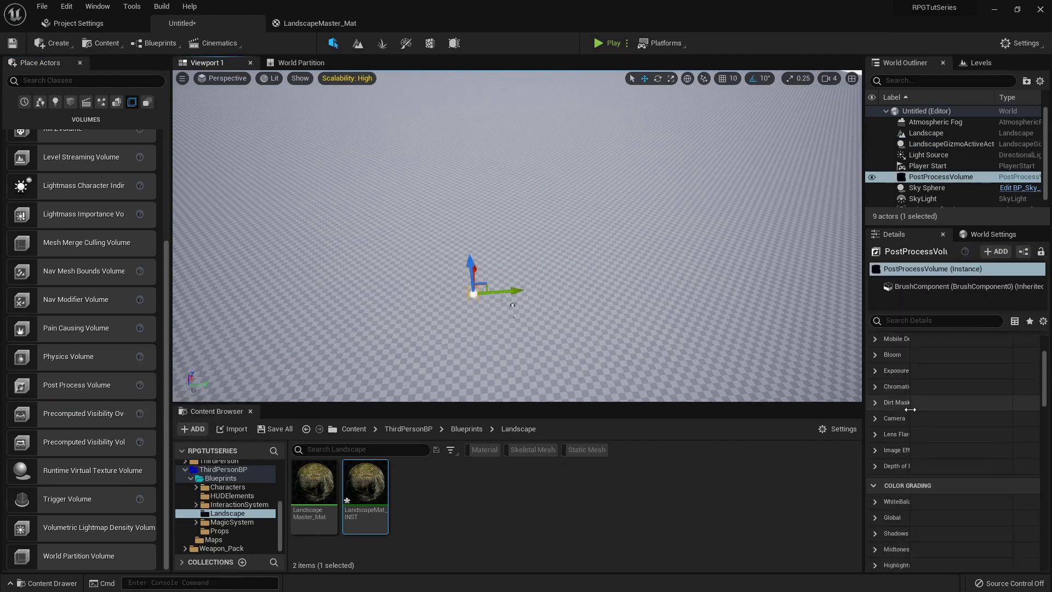
{"action": "left_click", "coordinate": [875, 405]}
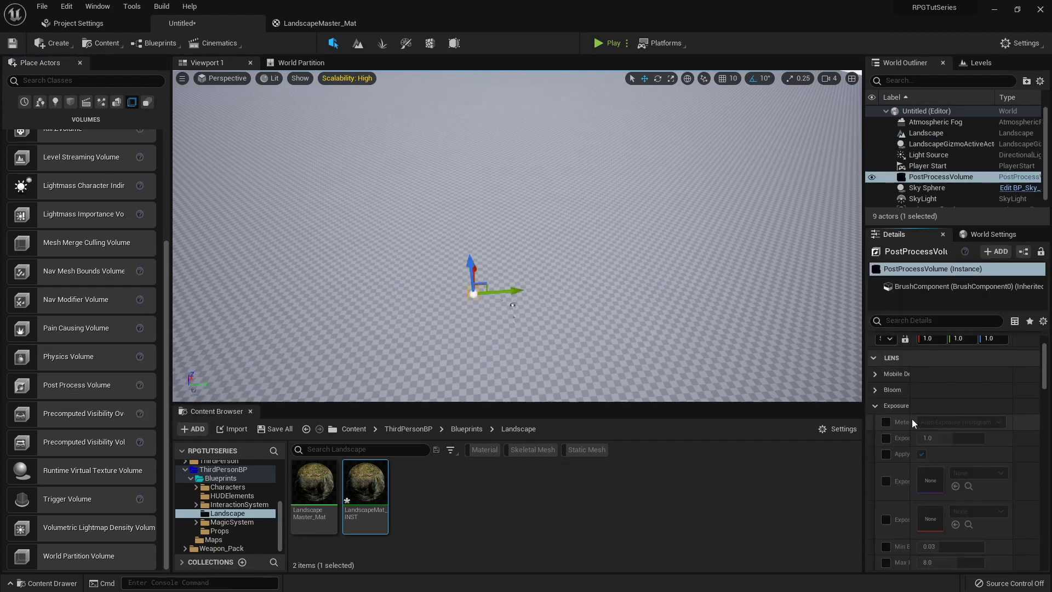
{"action": "scroll", "coordinate": [918, 450], "scroll_direction": "down", "scroll_amount": 2}
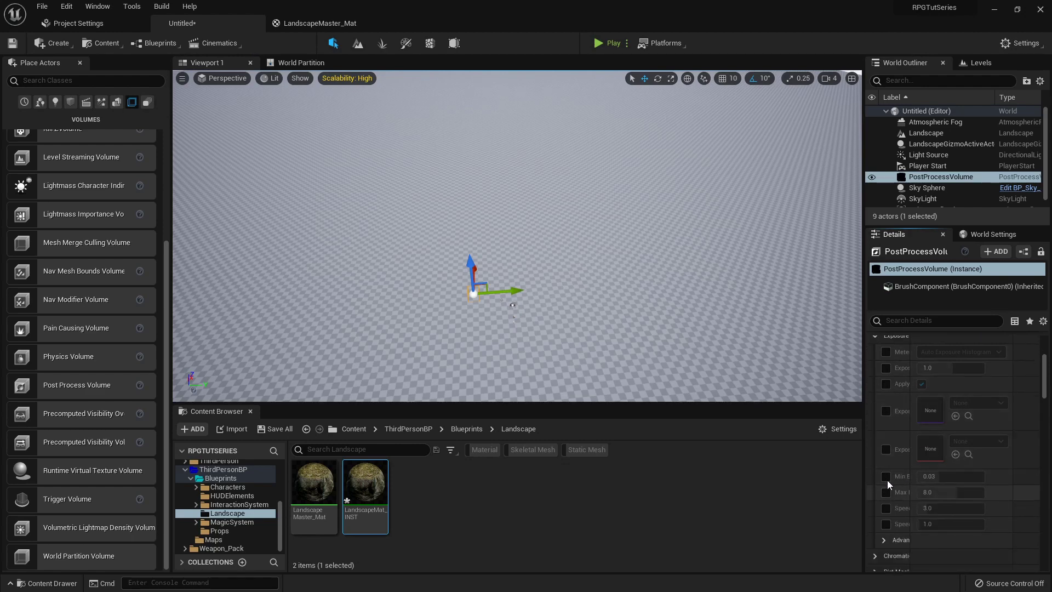
{"action": "left_click", "coordinate": [886, 476]}
{"action": "left_click", "coordinate": [886, 492]}
{"action": "left_click", "coordinate": [959, 481]}
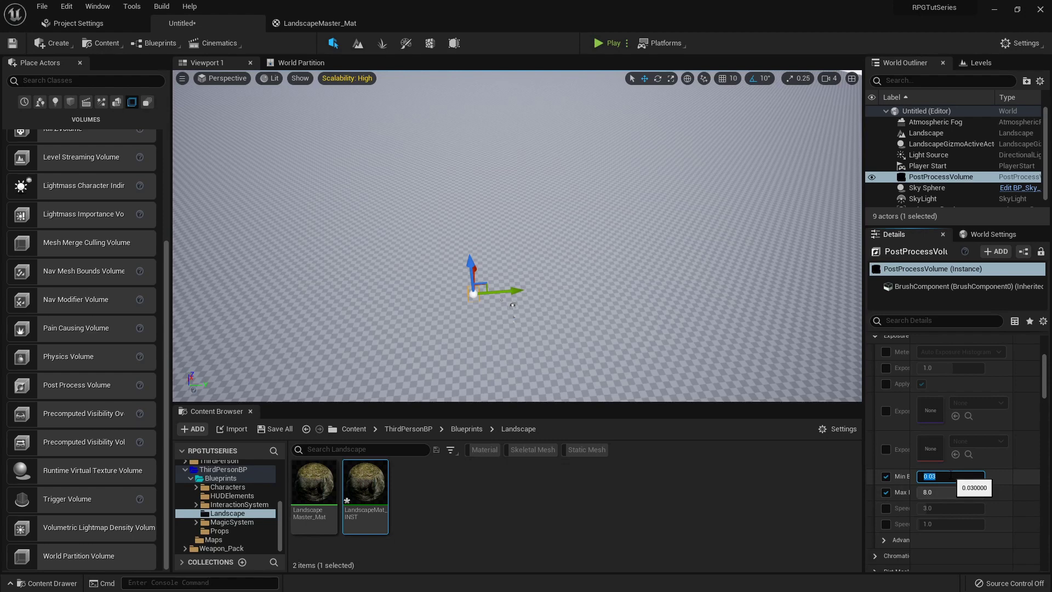
{"action": "left_click", "coordinate": [949, 495]}
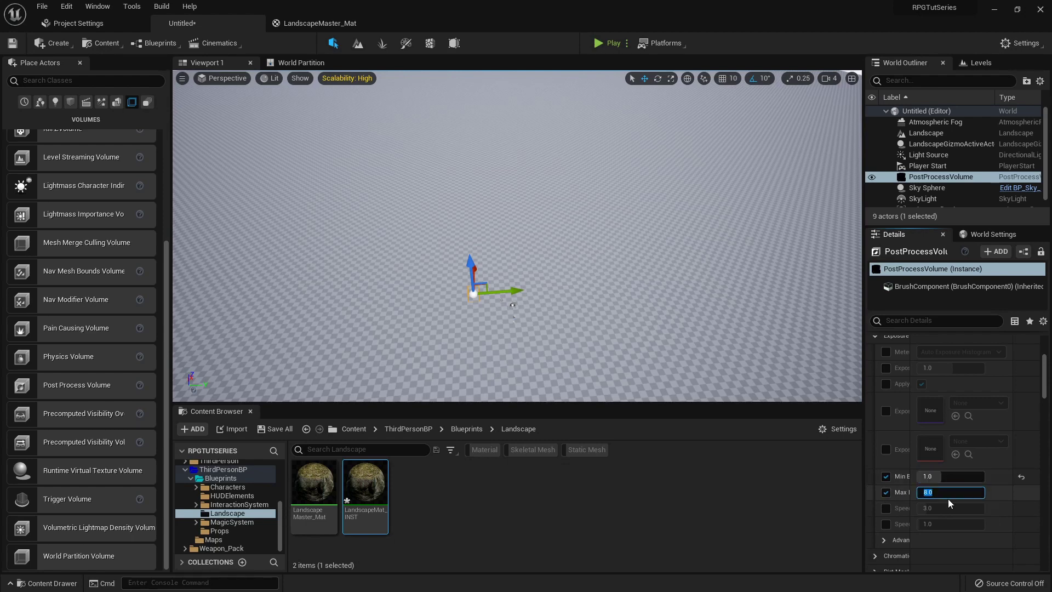
{"action": "type", "text": "1"}
{"action": "key", "text": "Return"}
{"action": "scroll", "coordinate": [954, 462], "scroll_direction": "down", "scroll_amount": 10}
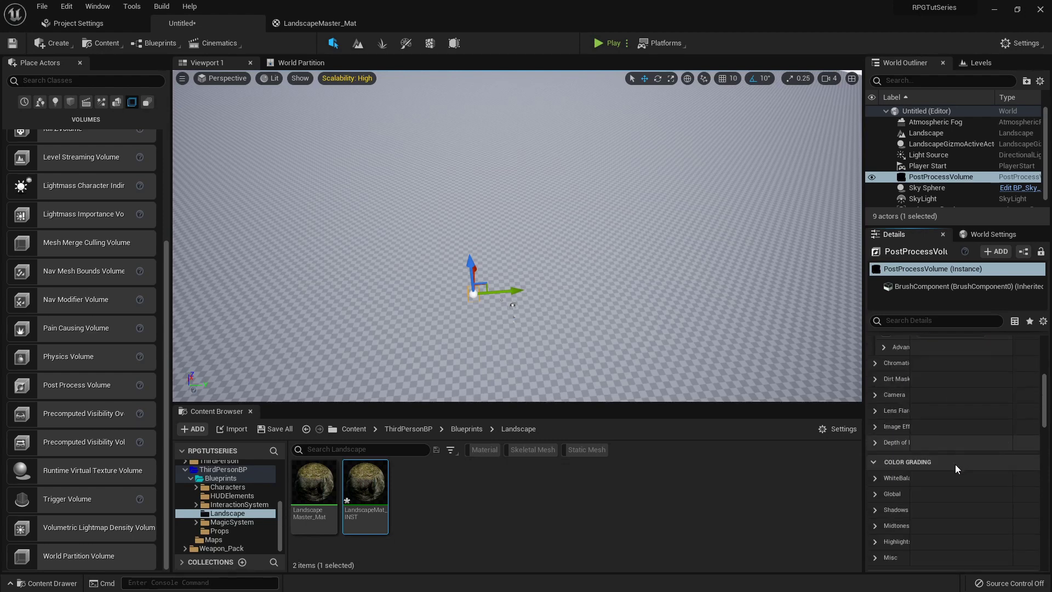
Enable Infinite Extent in the Post Process Volume's settings
{"action": "scroll", "coordinate": [955, 465], "scroll_direction": "down", "scroll_amount": 8}
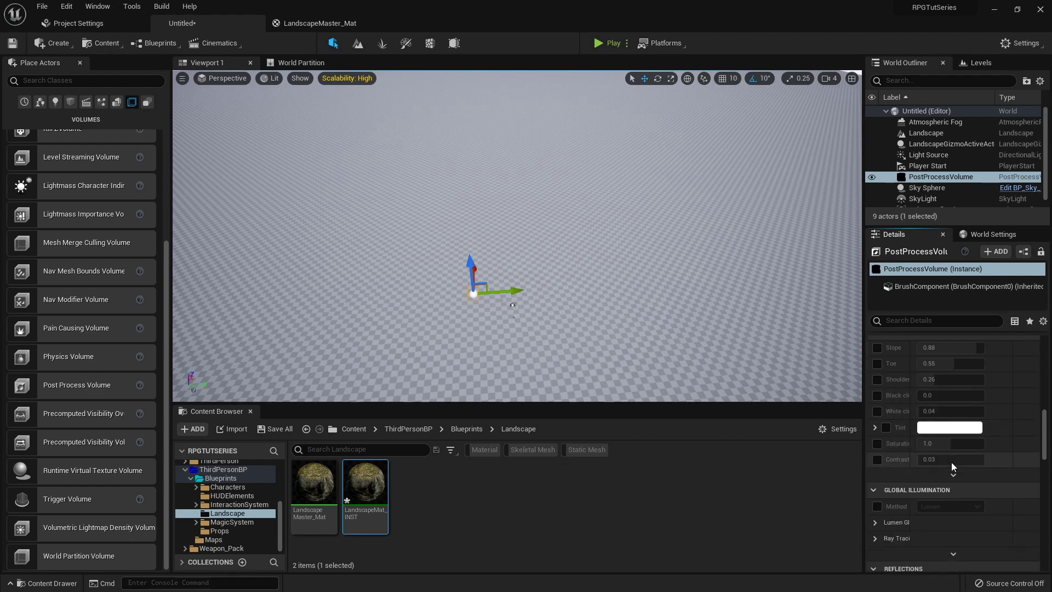
{"action": "scroll", "coordinate": [951, 466], "scroll_direction": "down", "scroll_amount": 10}
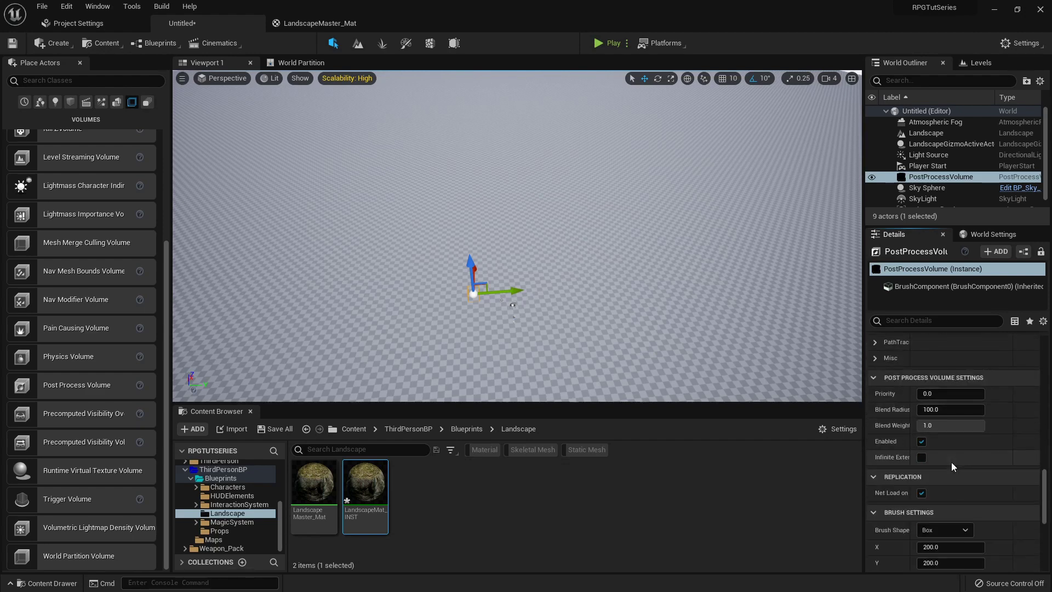
{"action": "scroll", "coordinate": [951, 462], "scroll_direction": "down", "scroll_amount": 4}
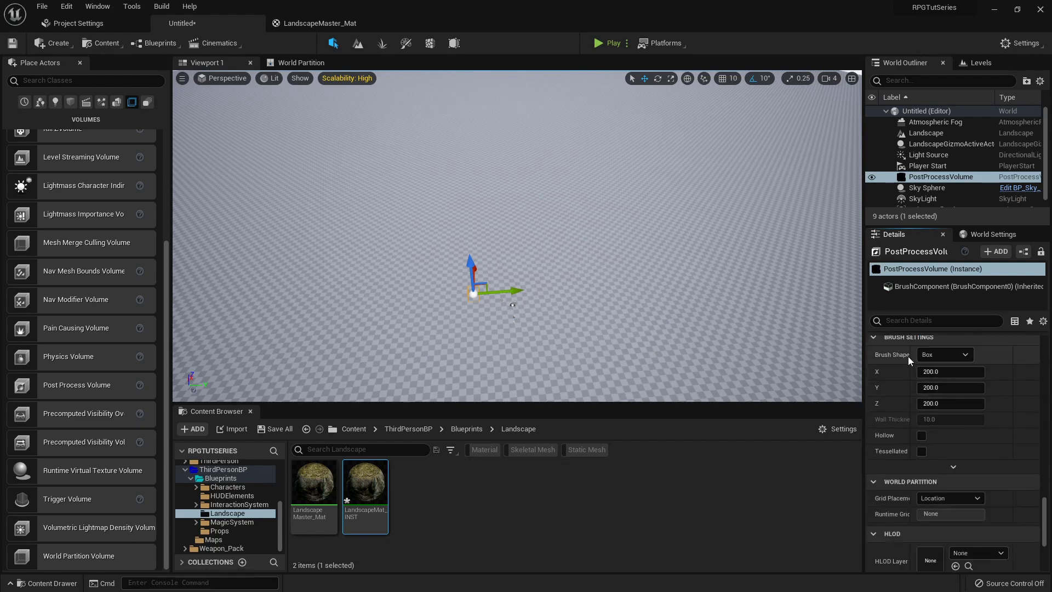
{"action": "scroll", "coordinate": [953, 449], "scroll_direction": "down", "scroll_amount": 5}
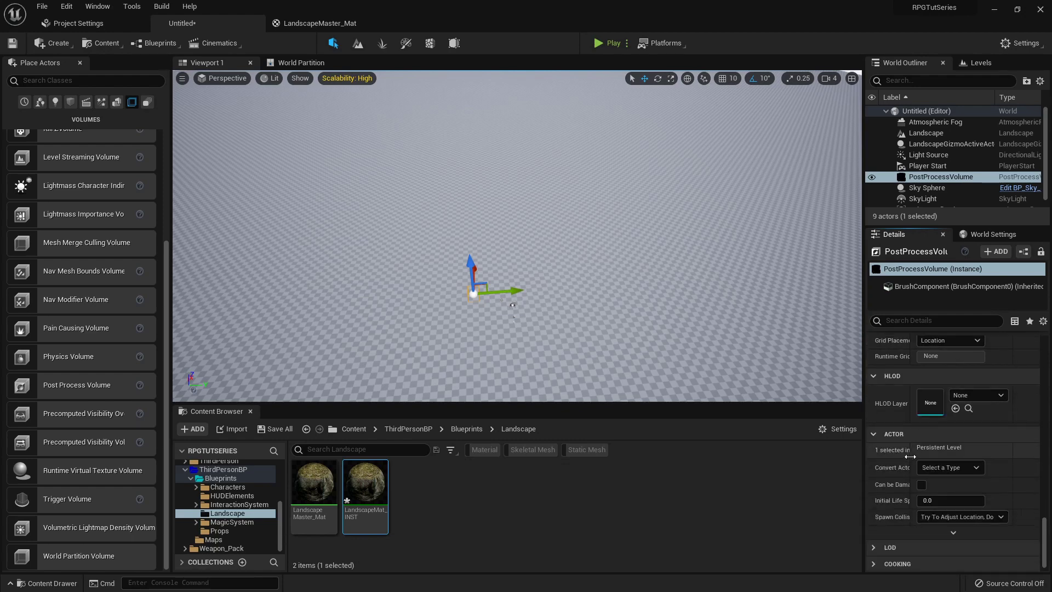
{"action": "scroll", "coordinate": [937, 466], "scroll_direction": "up", "scroll_amount": 10}
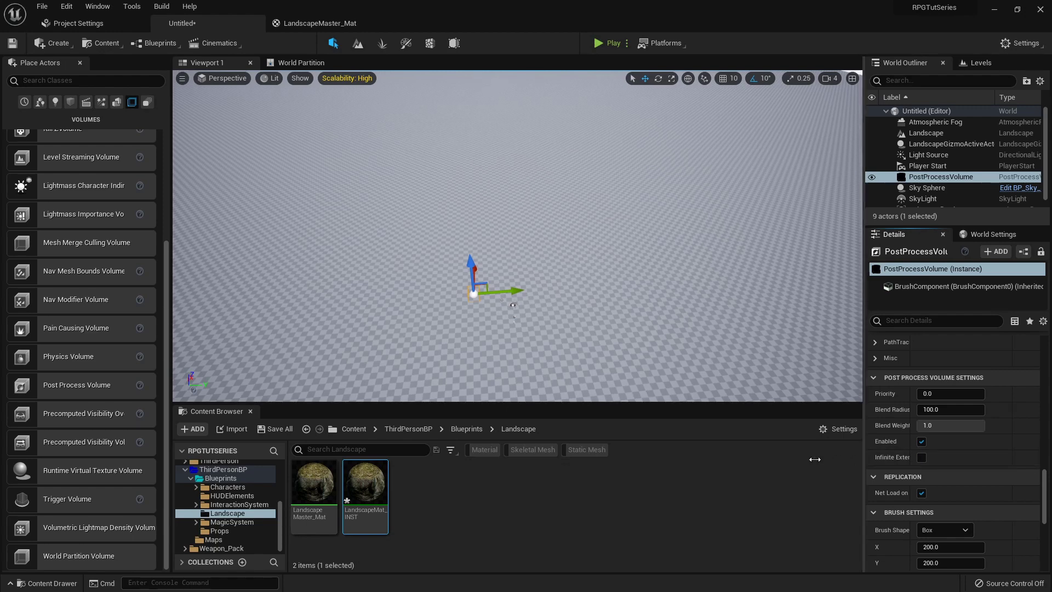
{"action": "mouse_move", "coordinate": [863, 460]}
{"action": "left_mouse_down"}
{"action": "mouse_move", "coordinate": [762, 462]}
{"action": "mouse_move", "coordinate": [849, 463]}
{"action": "left_mouse_up"}
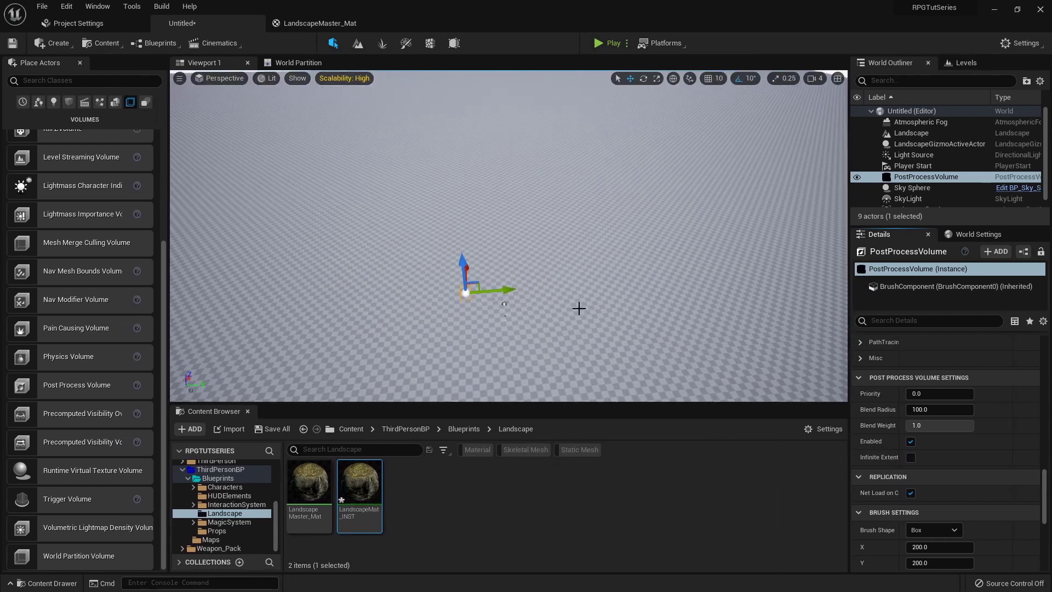
{"action": "key", "text": "w"}
{"action": "right_click_drag", "start_coordinate": [575, 302], "coordinate": [572, 244]}
{"action": "key", "text": "w"}
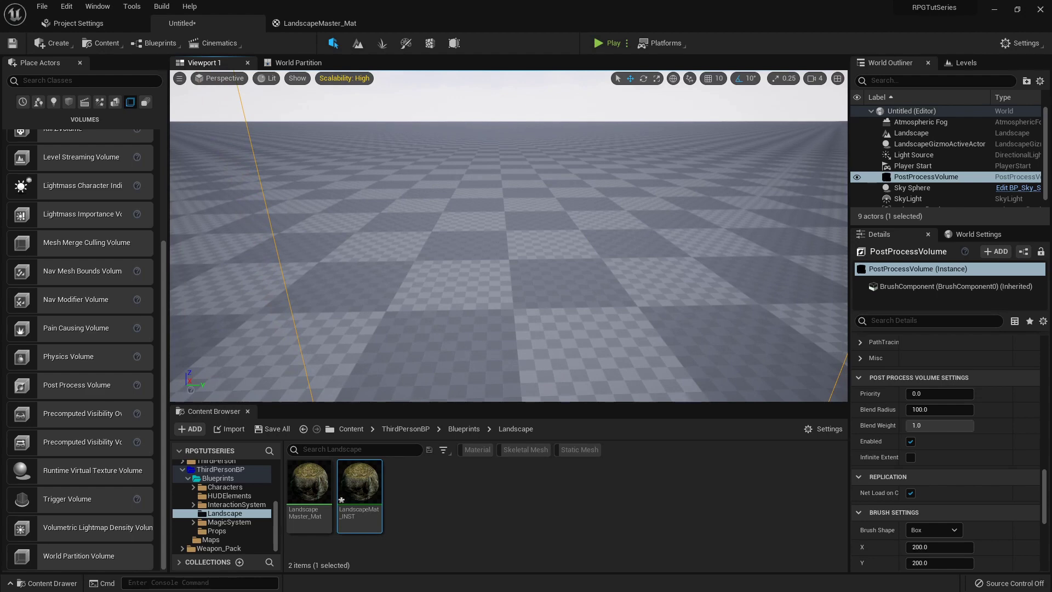
{"action": "key", "text": "f"}
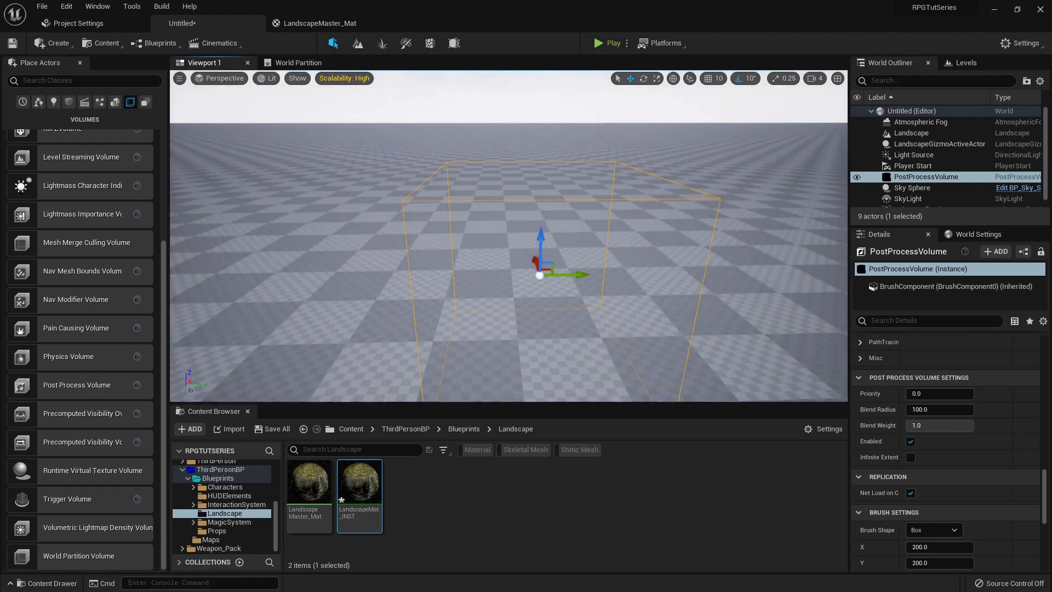
{"action": "right_click_drag", "start_coordinate": [571, 245], "coordinate": [570, 267]}
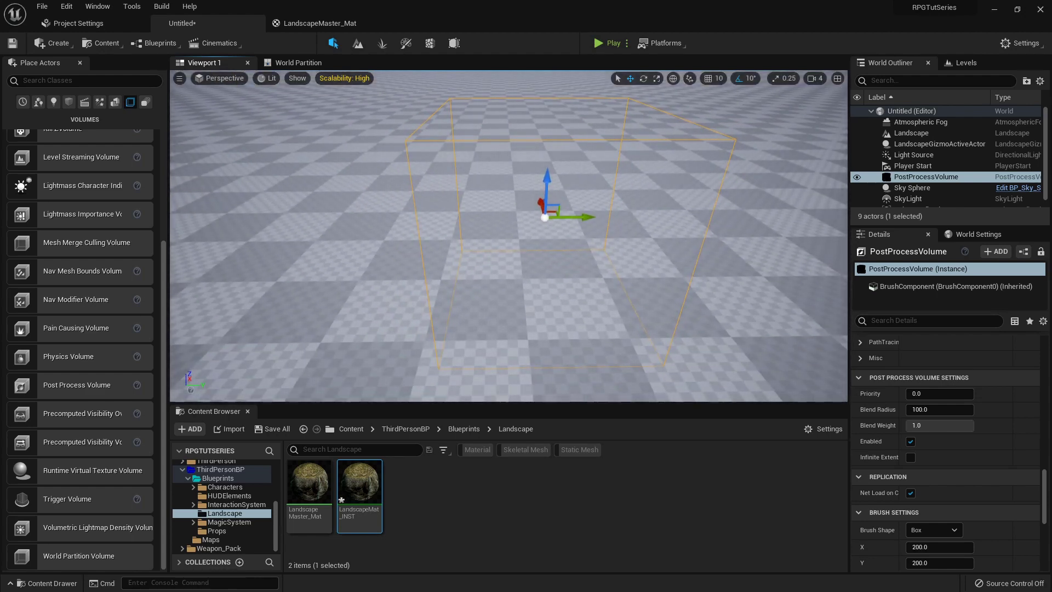
{"action": "key", "text": "w"}
{"action": "mouse_move", "coordinate": [596, 312]}
{"action": "right_mouse_down"}
{"action": "mouse_move", "coordinate": [605, 300]}
{"action": "mouse_move", "coordinate": [596, 313]}
{"action": "right_mouse_up"}
{"action": "key", "text": "s"}
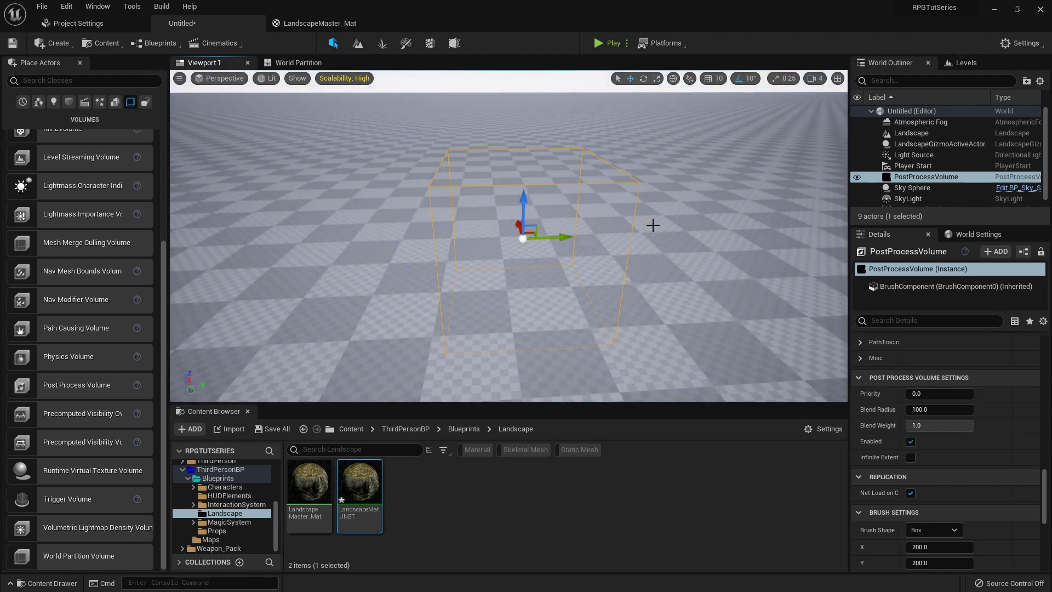
{"action": "left_click", "coordinate": [911, 457]}
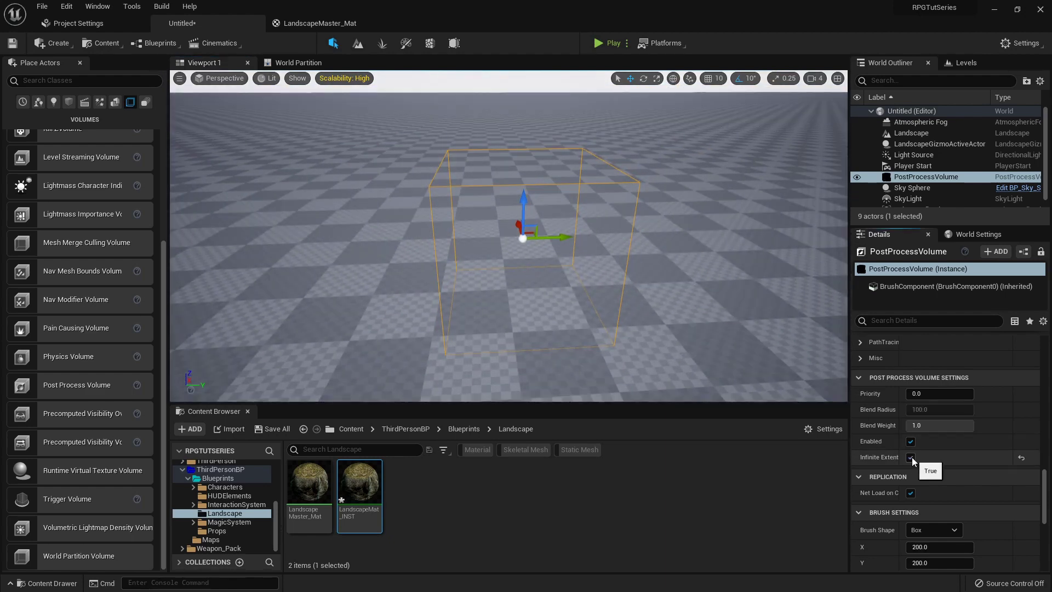
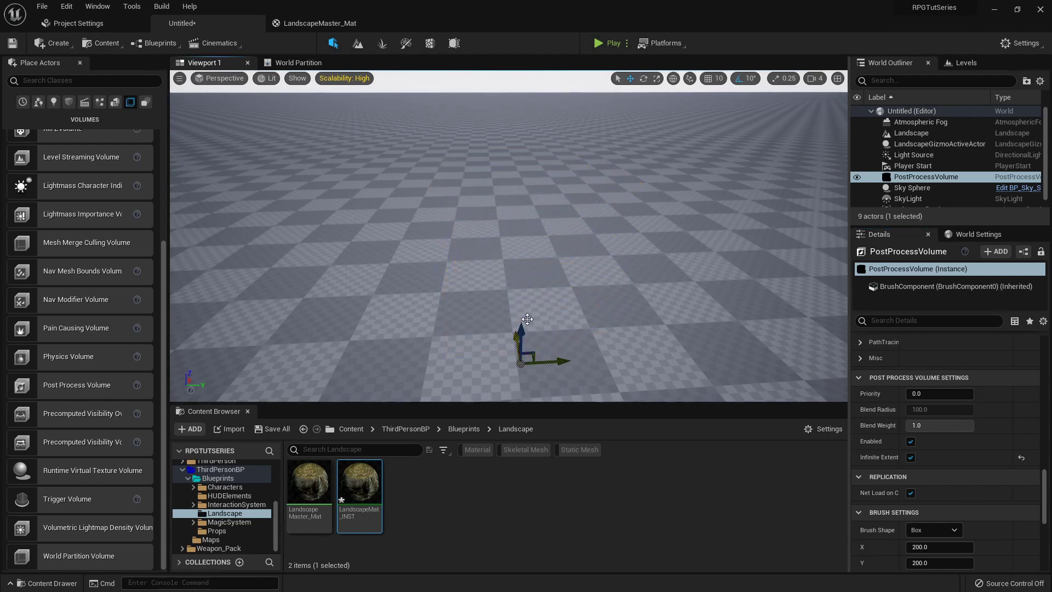
Select the landscape and assign LandscapeMat_INST as its Landscape Material
{"action": "right_click_drag", "start_coordinate": [507, 305], "coordinate": [452, 272]}
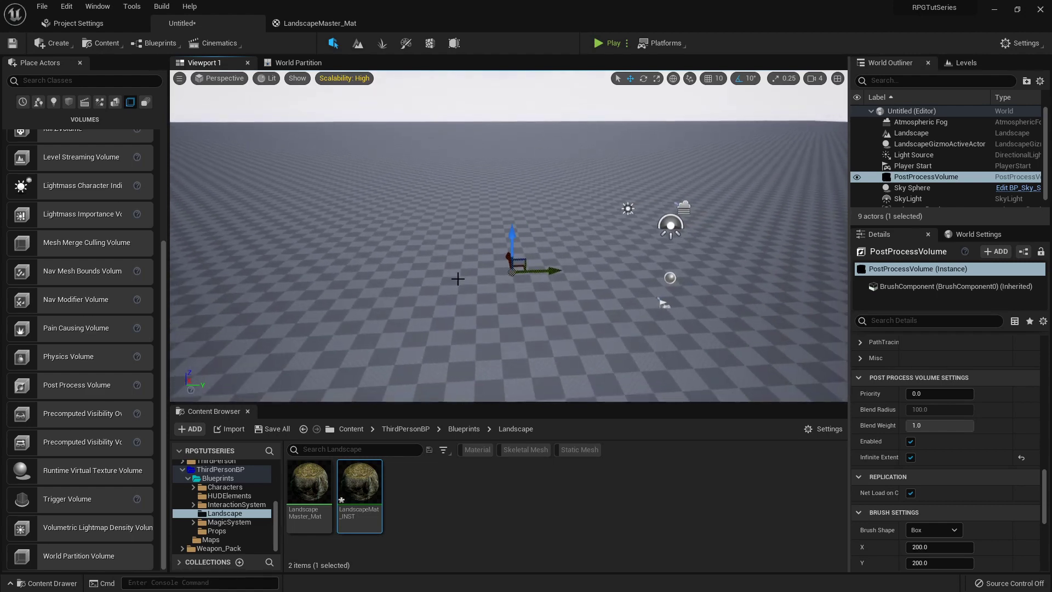
{"action": "left_click", "coordinate": [452, 272]}
{"action": "scroll", "coordinate": [918, 364], "scroll_direction": "down", "scroll_amount": 10}
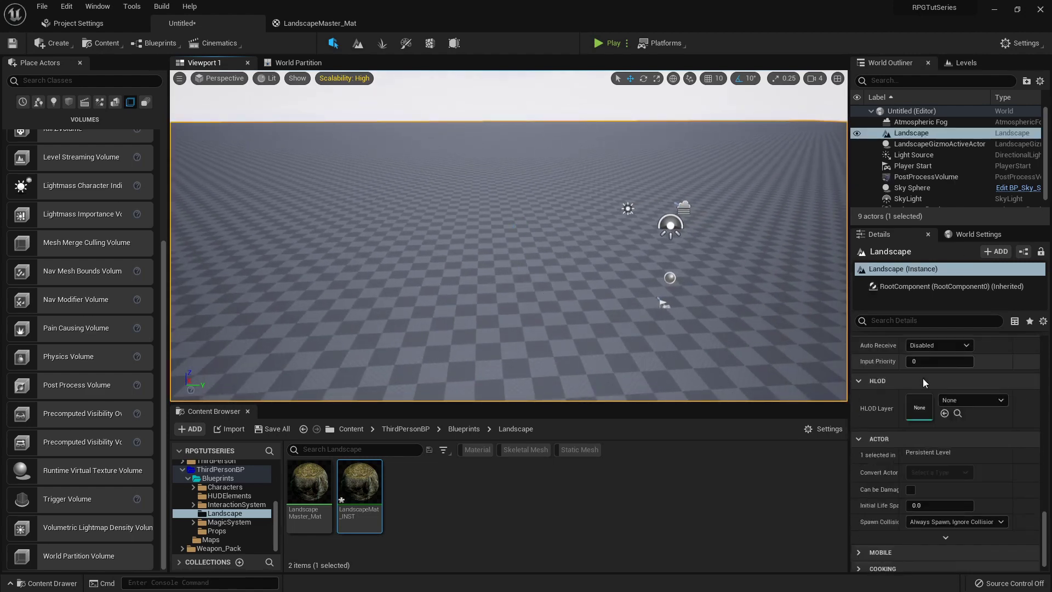
{"action": "scroll", "coordinate": [943, 409], "scroll_direction": "down", "scroll_amount": 10}
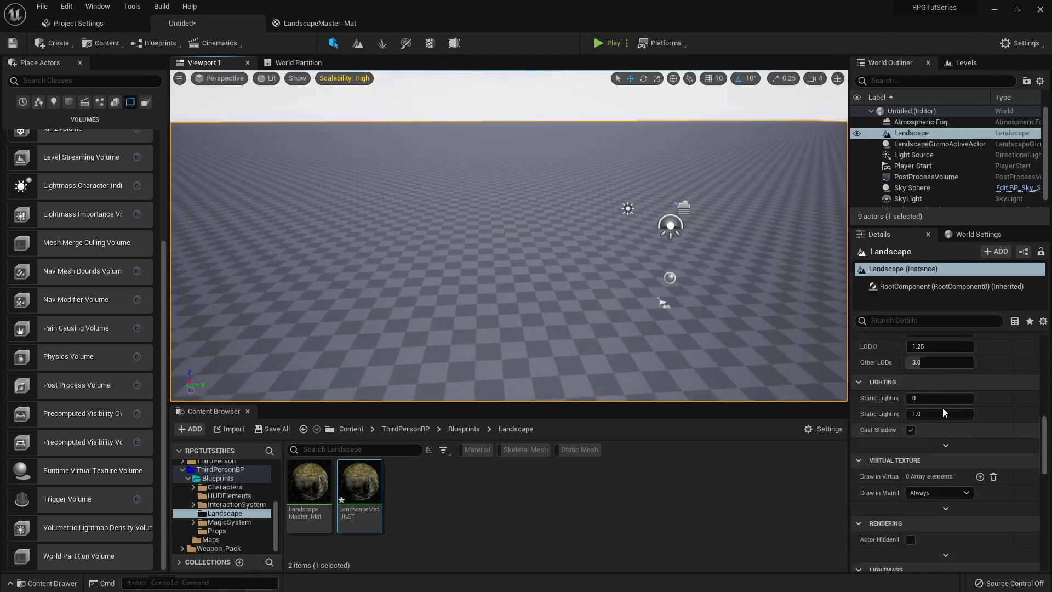
{"action": "scroll", "coordinate": [945, 410], "scroll_direction": "up", "scroll_amount": 3}
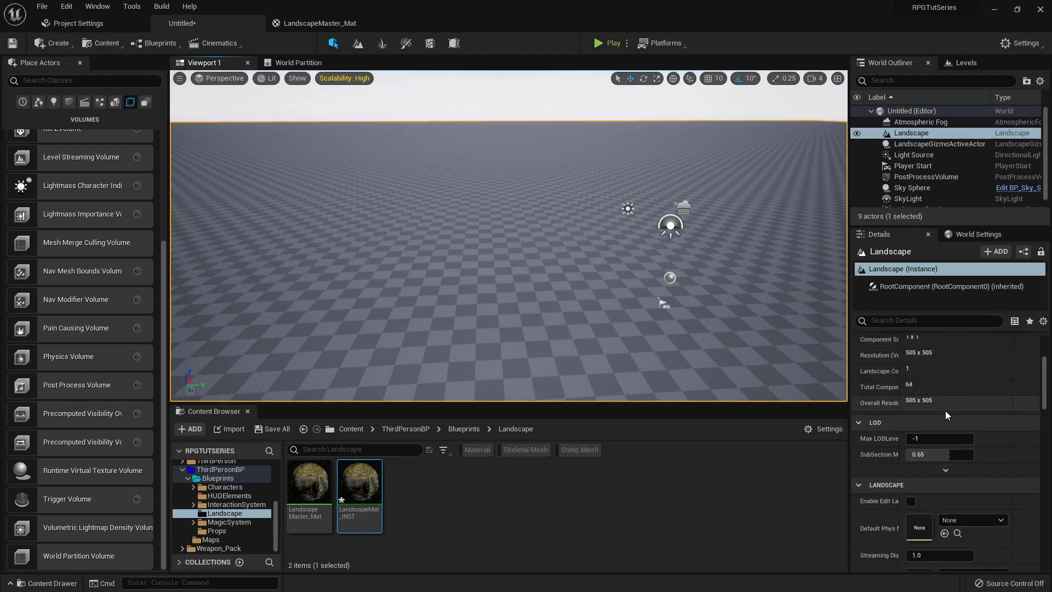
{"action": "scroll", "coordinate": [945, 409], "scroll_direction": "down", "scroll_amount": 3}
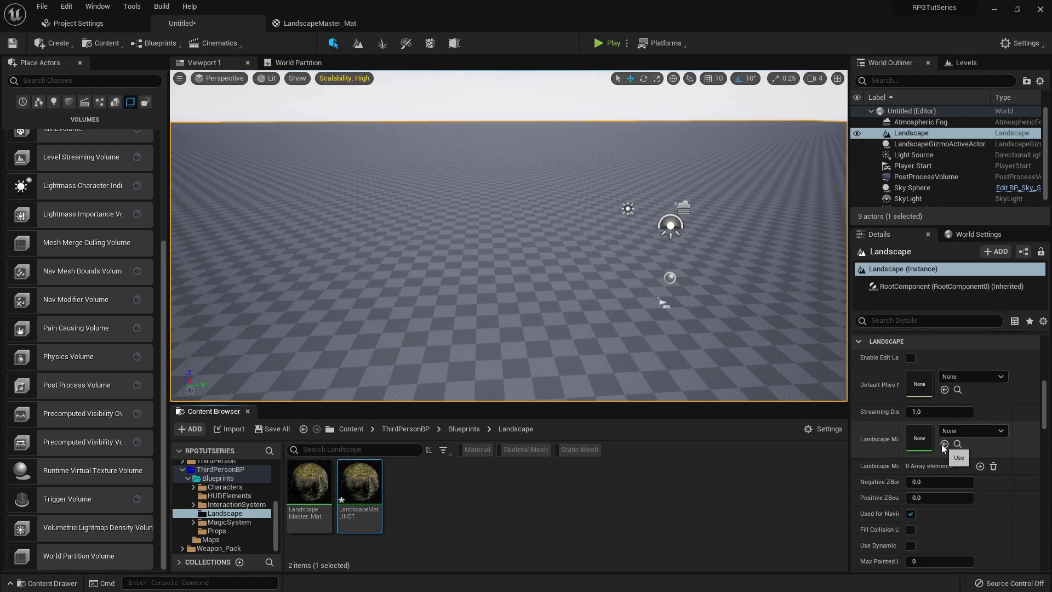
{"action": "left_click", "coordinate": [942, 444]}
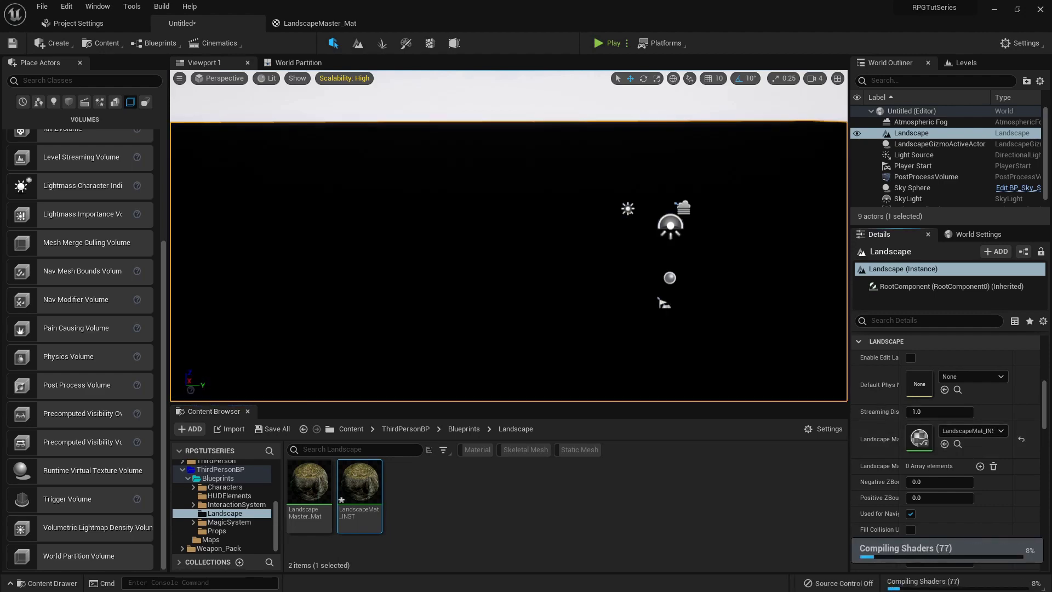
{"action": "right_click_drag", "start_coordinate": [509, 236], "coordinate": [565, 224]}
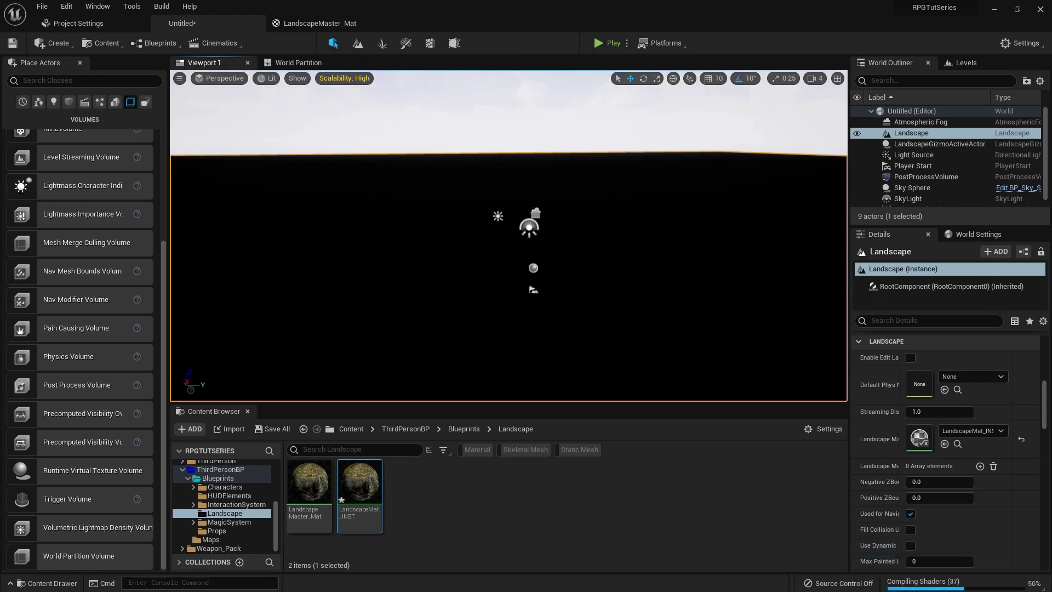
Switch to landscape painting and create a weight-blended layer info for Grass1, saved as Grass1_LayerInfo in ThirdPersonBP/Blueprints/Landscape
{"action": "left_click", "coordinate": [357, 44]}
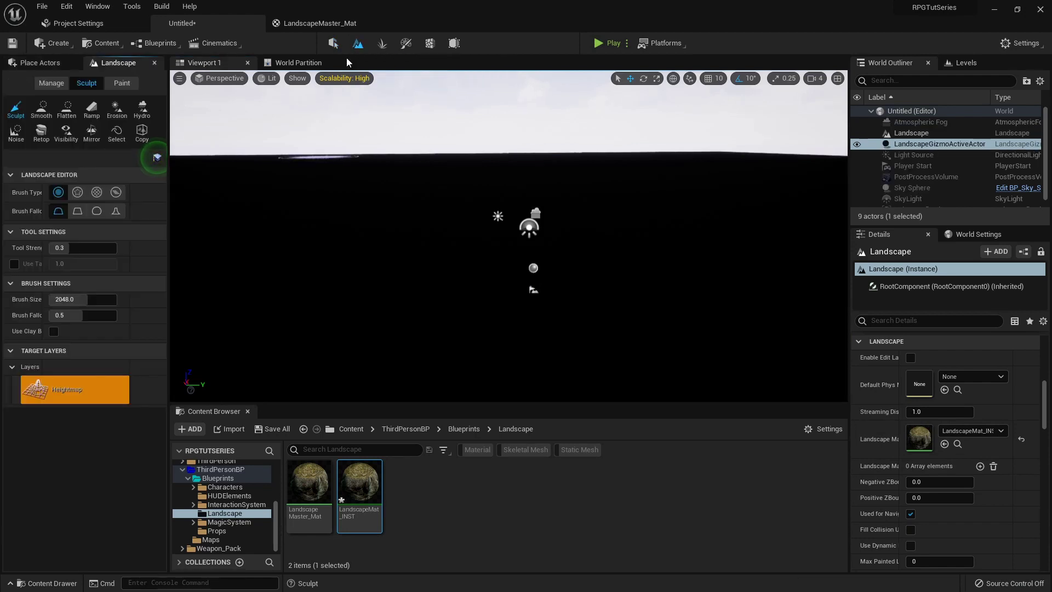
{"action": "left_click", "coordinate": [122, 84]}
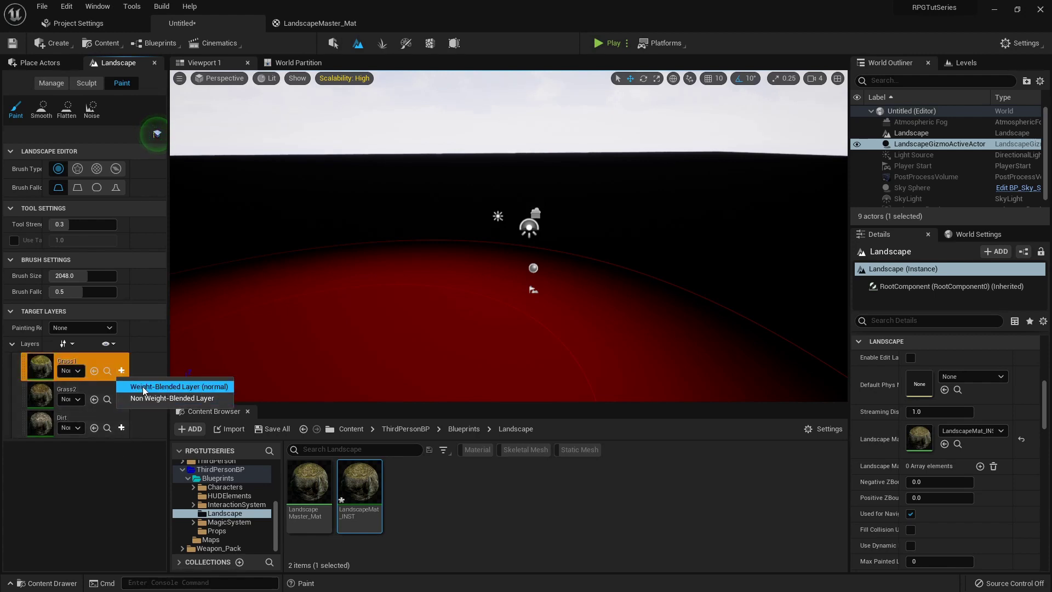
{"action": "left_click", "coordinate": [175, 386]}
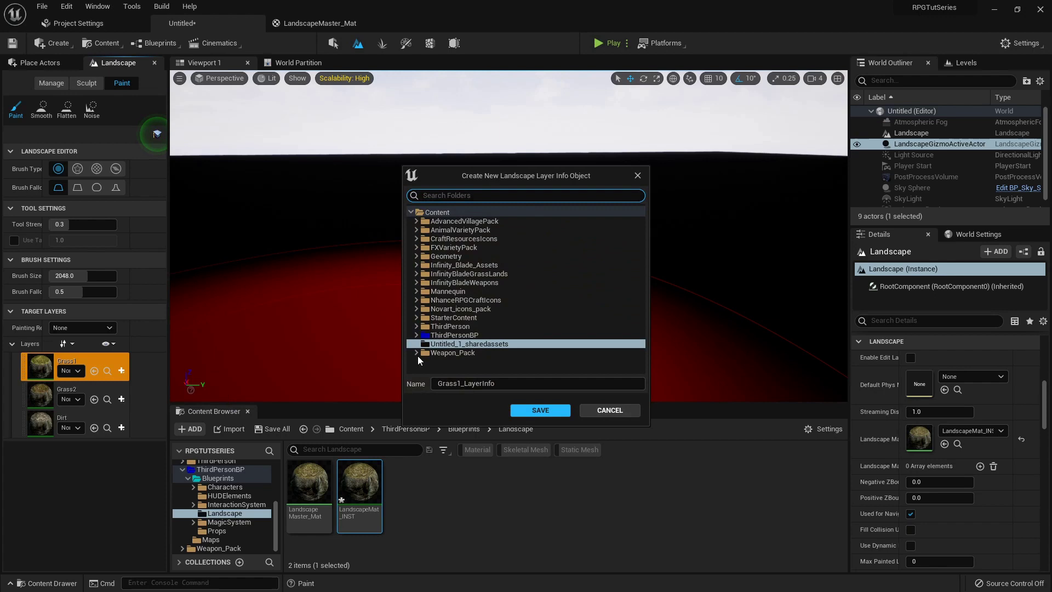
{"action": "double_click", "coordinate": [454, 335]}
{"action": "left_click", "coordinate": [451, 344]}
{"action": "scroll", "coordinate": [475, 353], "scroll_direction": "down", "scroll_amount": 2}
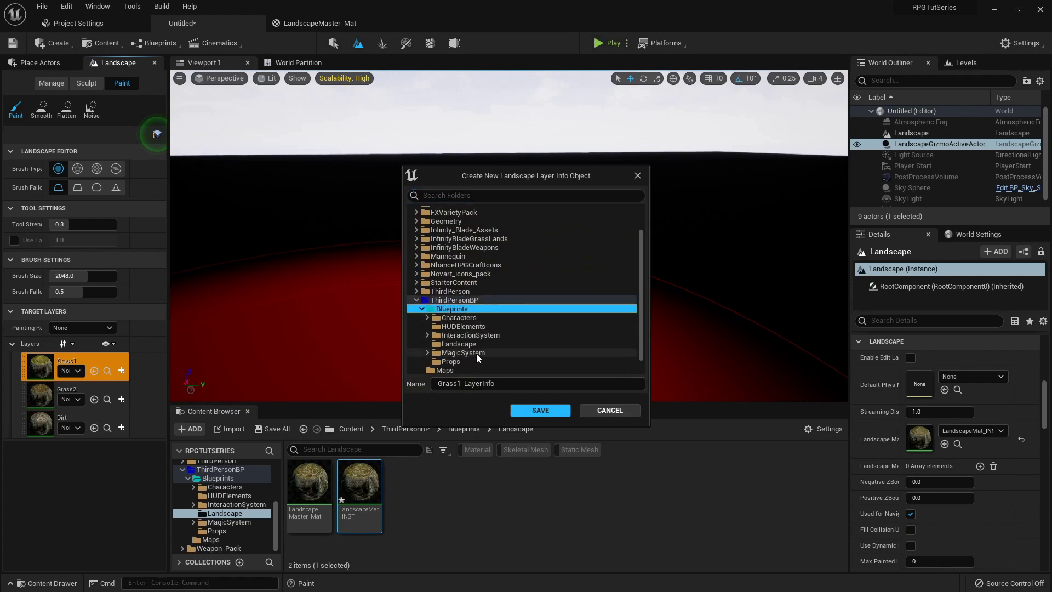
{"action": "left_click", "coordinate": [466, 344]}
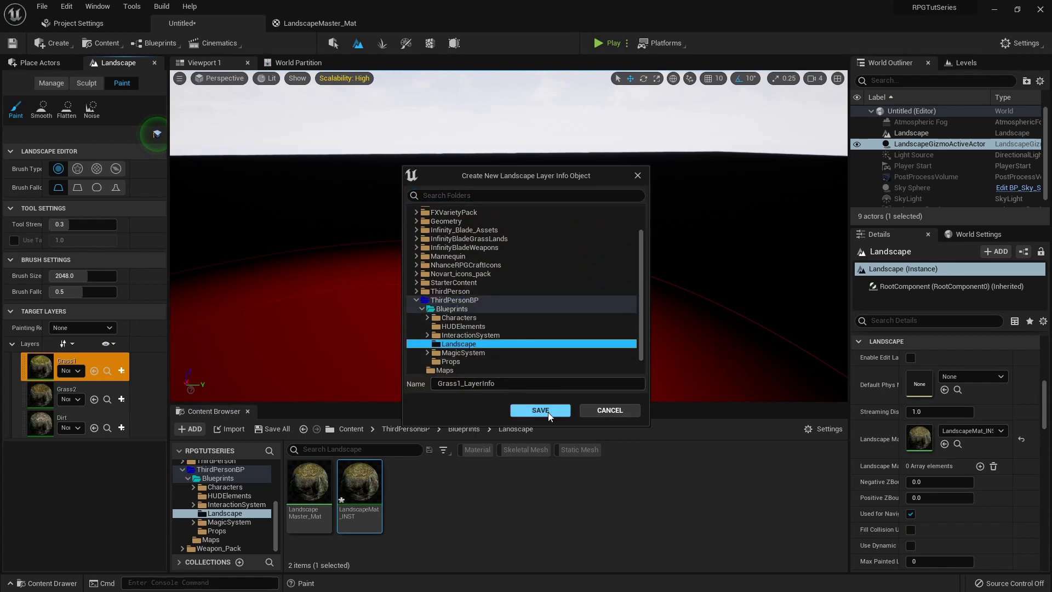
{"action": "left_click", "coordinate": [548, 410]}
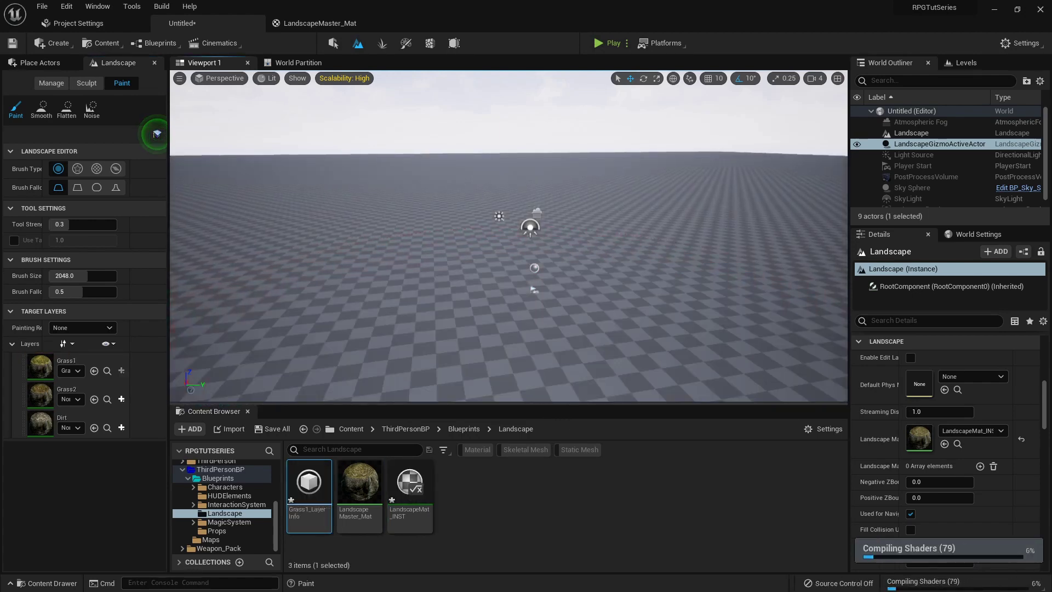
Create a weight-blended layer info for Grass2, saved as Grass2_LayerInfo in the ThirdPersonBP/Blueprints/Landscape folder
{"action": "mouse_move", "coordinate": [512, 320]}
{"action": "right_mouse_down"}
{"action": "mouse_move", "coordinate": [619, 315]}
{"action": "mouse_move", "coordinate": [565, 314]}
{"action": "right_mouse_up"}
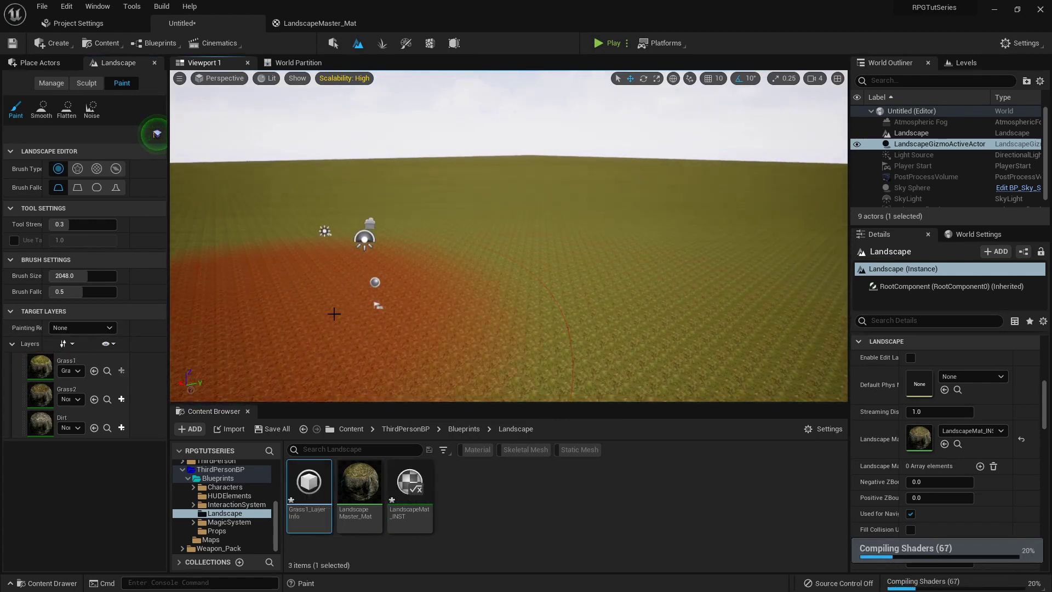
{"action": "right_click_drag", "start_coordinate": [333, 313], "coordinate": [290, 310]}
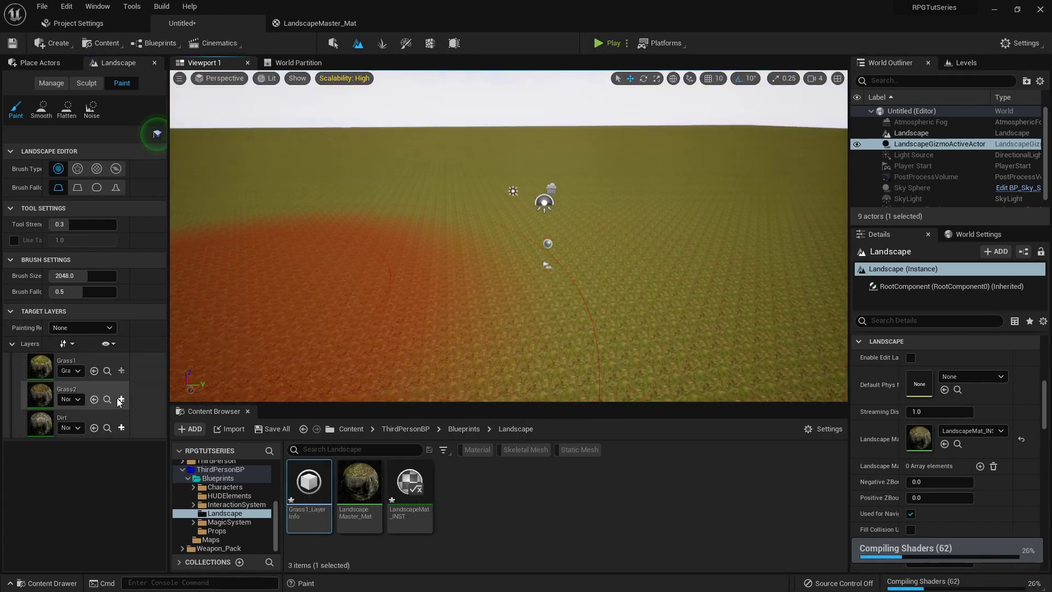
{"action": "left_click", "coordinate": [179, 414]}
{"action": "left_click", "coordinate": [452, 344]}
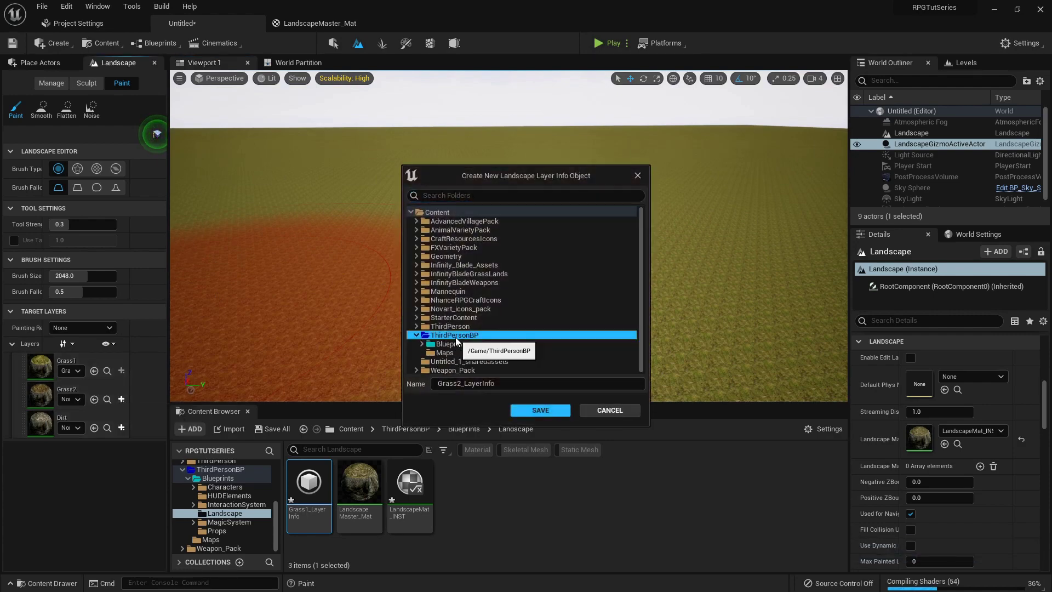
{"action": "double_click", "coordinate": [451, 344]}
{"action": "scroll", "coordinate": [462, 348], "scroll_direction": "down", "scroll_amount": 3}
{"action": "left_click", "coordinate": [464, 327]}
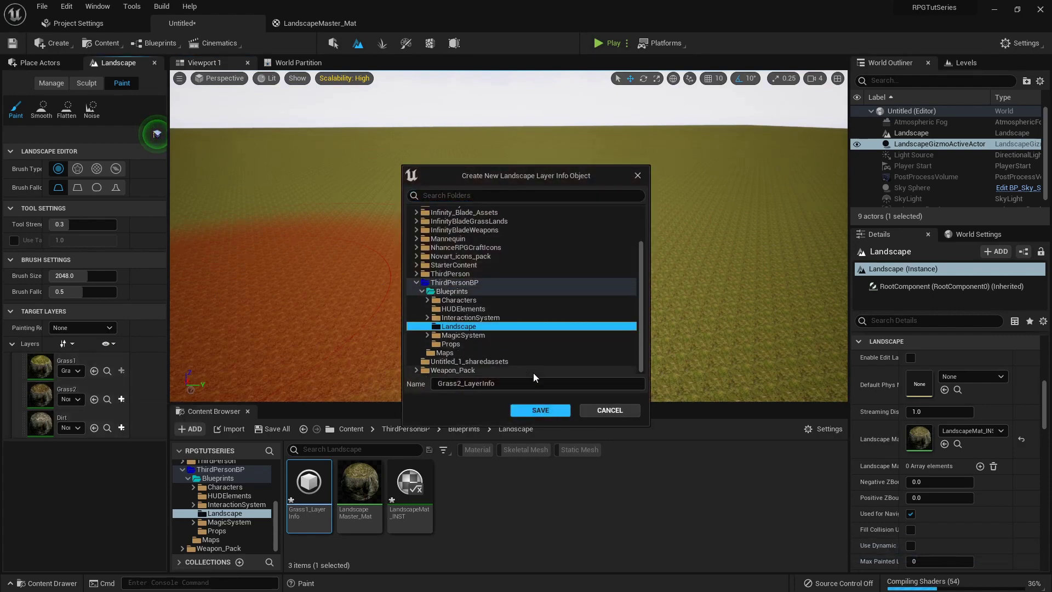
{"action": "left_click", "coordinate": [550, 411]}
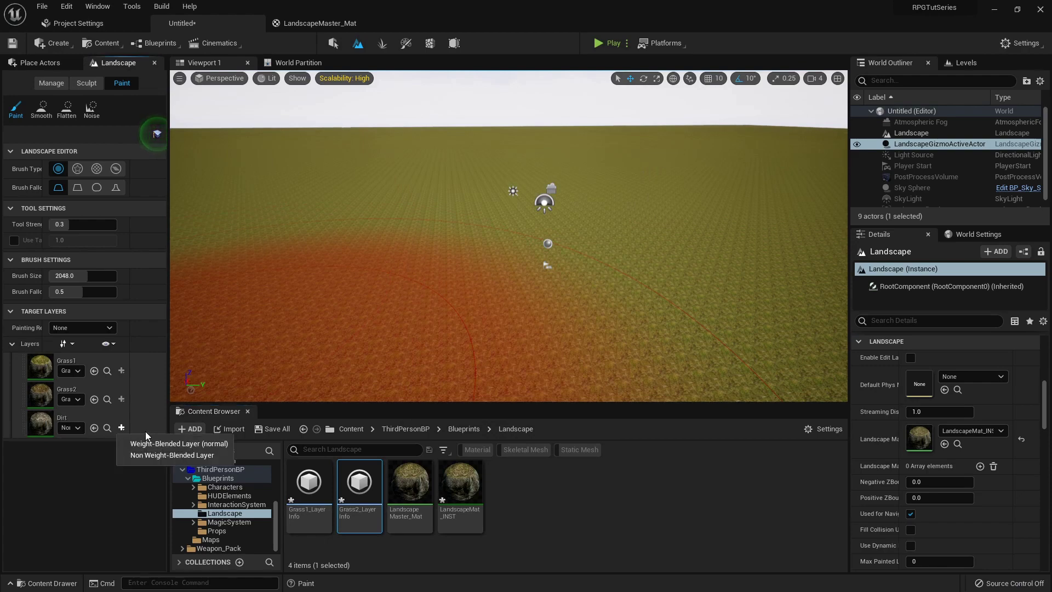
Create a weight-blended layer info for Dirt, saved as Dirt_LayerInfo in the ThirdPersonBP/Blueprints/Landscape folder
{"action": "left_click", "coordinate": [175, 443]}
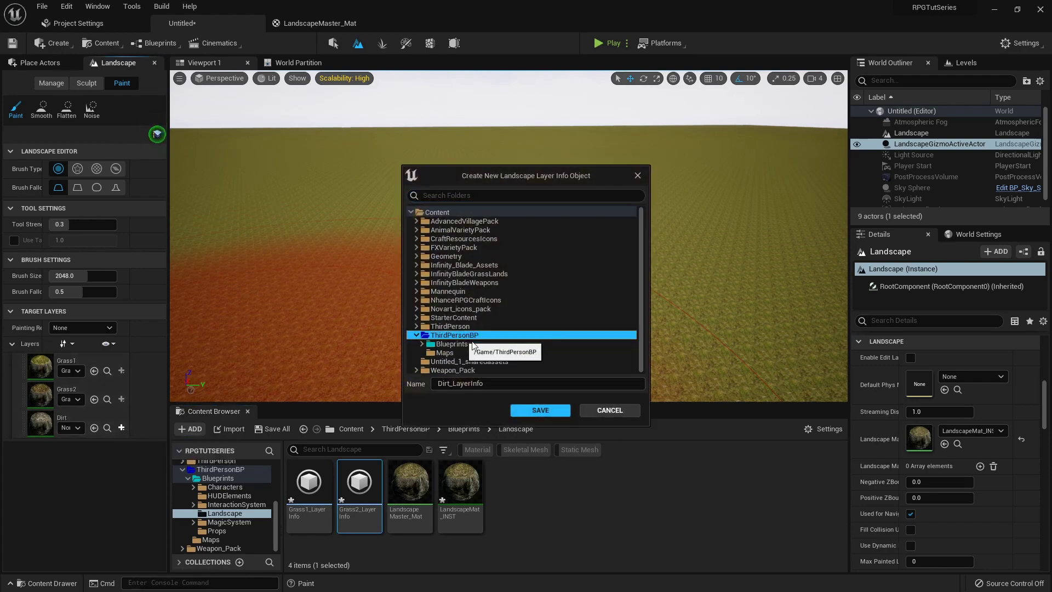
{"action": "left_click", "coordinate": [463, 344]}
{"action": "scroll", "coordinate": [465, 357], "scroll_direction": "down", "scroll_amount": 3}
{"action": "left_click", "coordinate": [460, 344]}
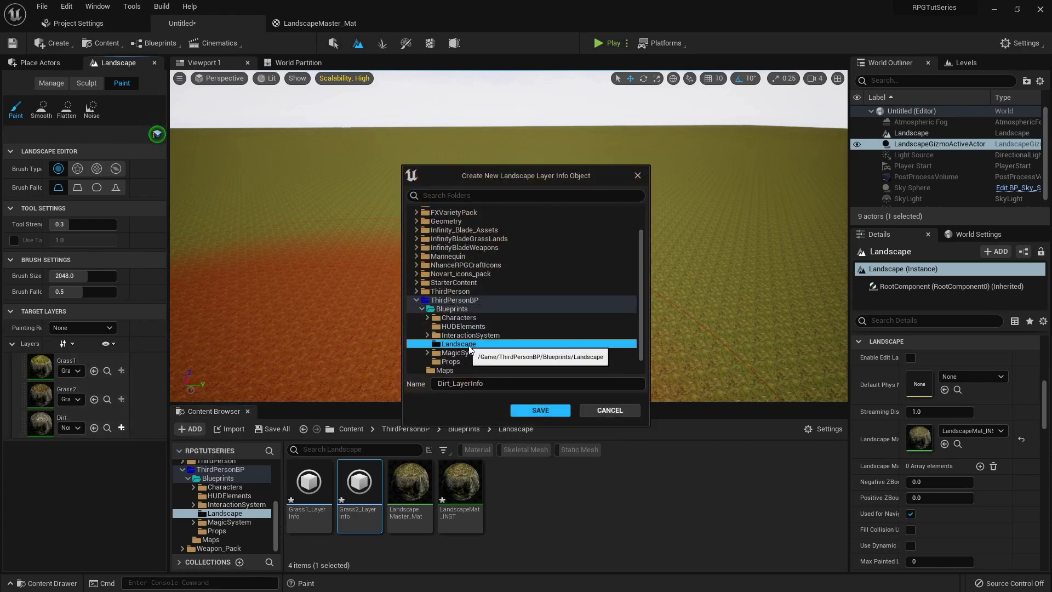
{"action": "left_click", "coordinate": [540, 411]}
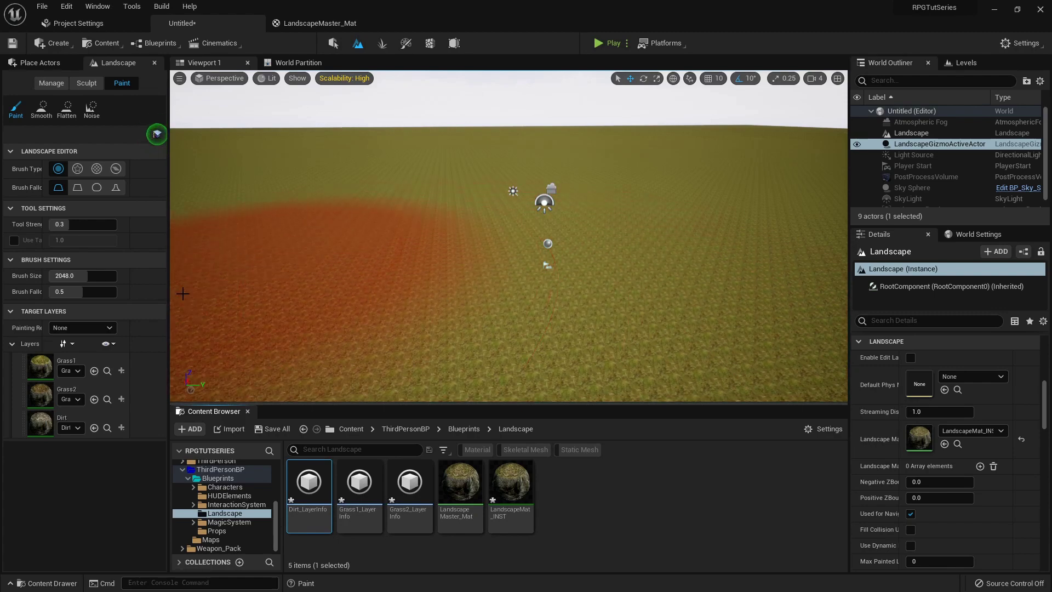
Paint a stroke of the Grass2 layer across the landscape with brush size 2048 and tool strength 0.3
{"action": "left_click", "coordinate": [44, 369]}
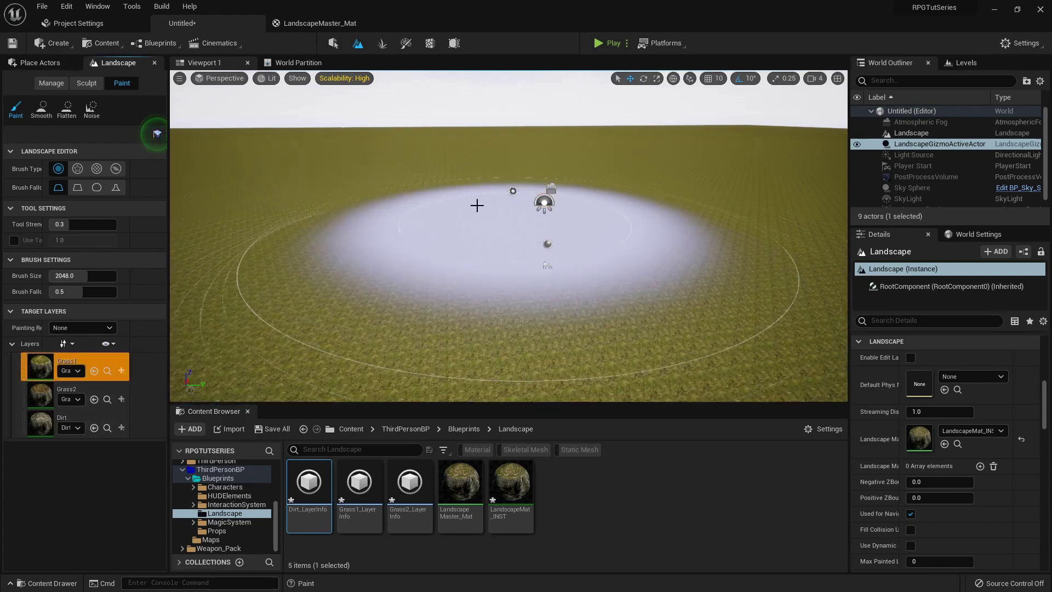
{"action": "left_click", "coordinate": [52, 396]}
{"action": "mouse_move", "coordinate": [432, 205]}
{"action": "left_mouse_down"}
{"action": "mouse_move", "coordinate": [439, 192]}
{"action": "mouse_move", "coordinate": [411, 345]}
{"action": "mouse_move", "coordinate": [367, 338]}
{"action": "mouse_move", "coordinate": [441, 315]}
{"action": "left_mouse_up"}
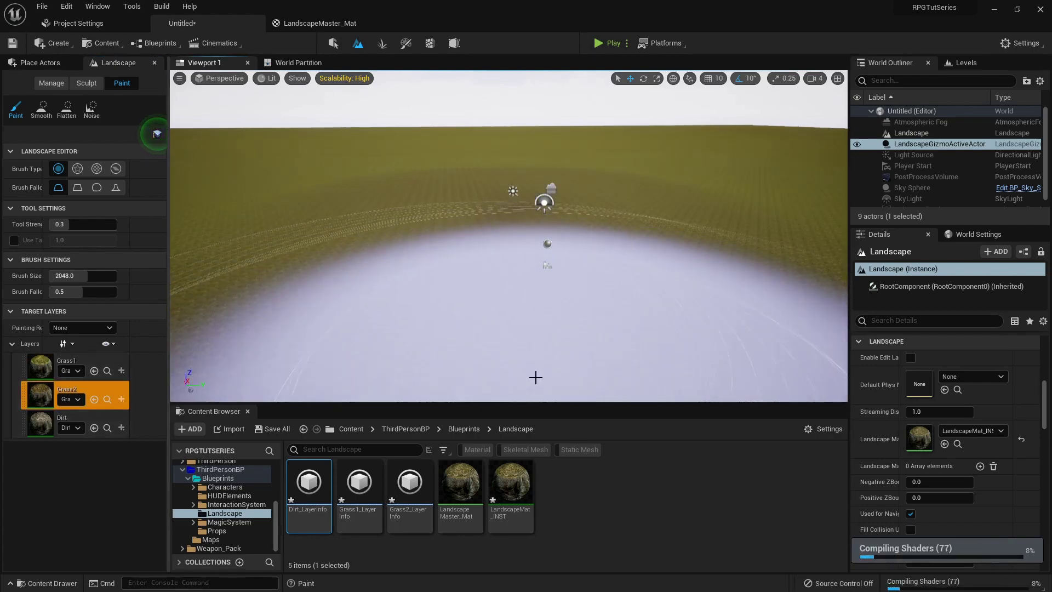
Paint test strokes of the Dirt layer and the Grass1 layer onto the landscape with brush size 2048
{"action": "right_click_drag", "start_coordinate": [540, 282], "coordinate": [514, 282]}
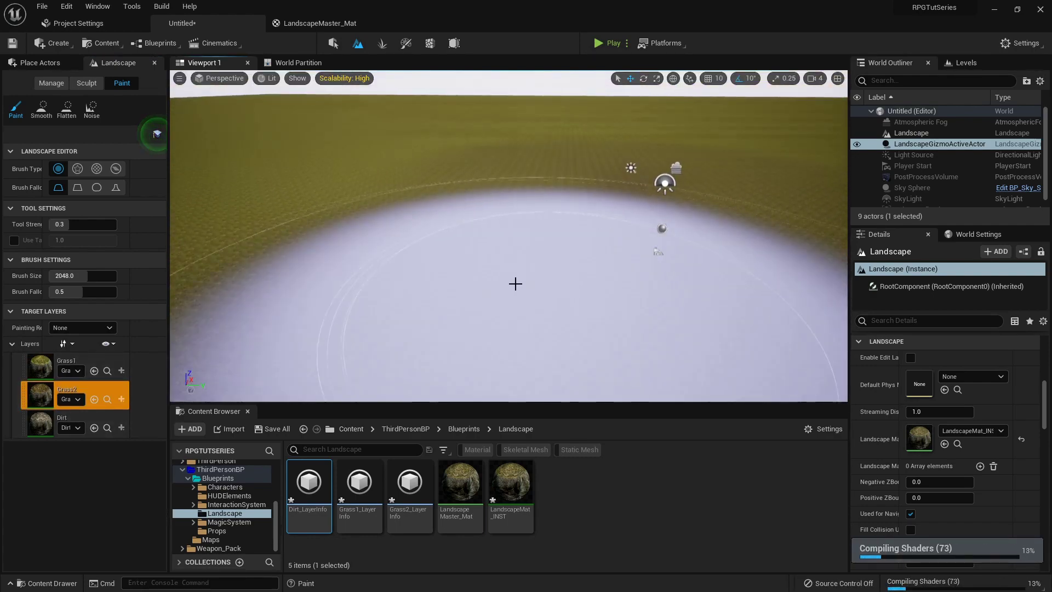
{"action": "left_click", "coordinate": [48, 423]}
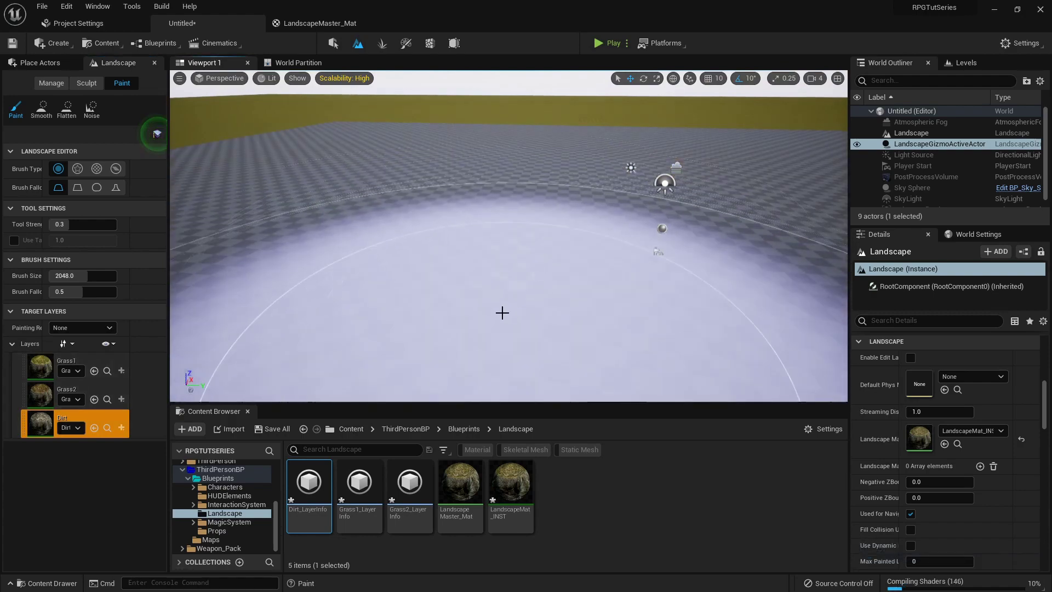
{"action": "right_click_drag", "start_coordinate": [493, 303], "coordinate": [493, 303]}
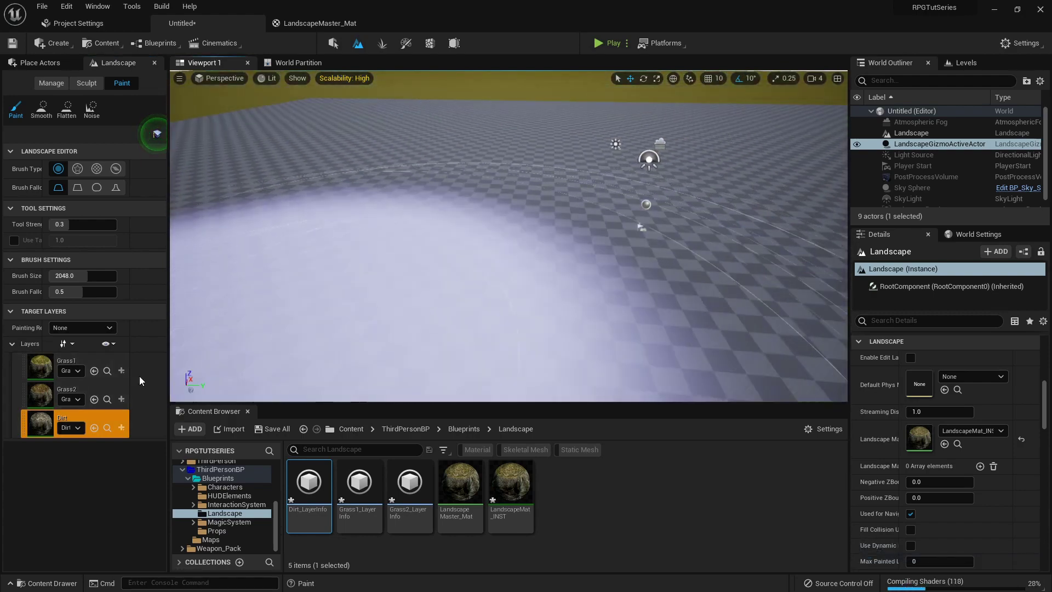
{"action": "left_click", "coordinate": [38, 370]}
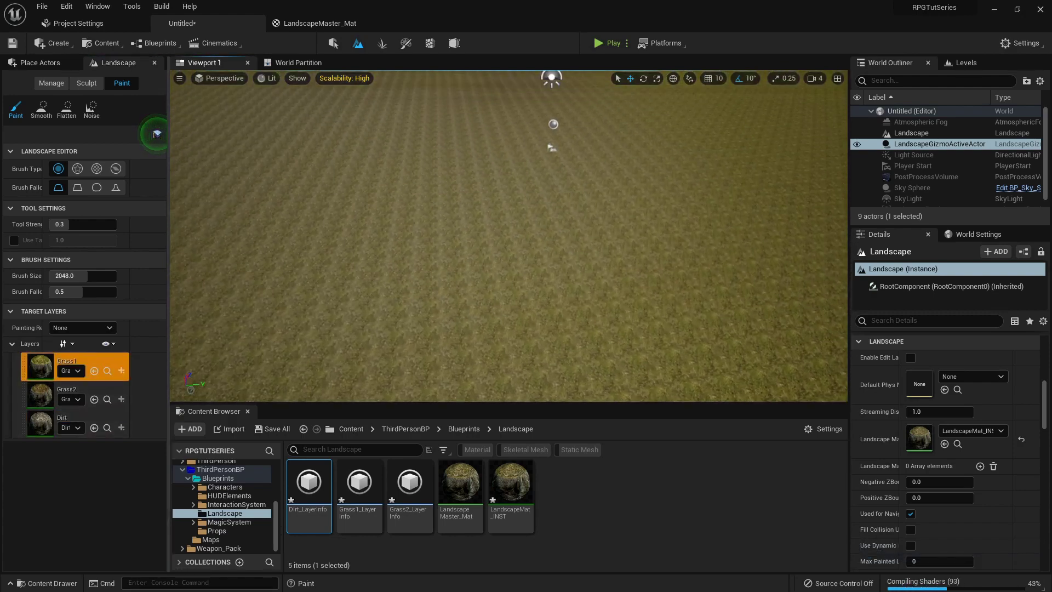
{"action": "scroll", "coordinate": [478, 264], "scroll_direction": "down", "scroll_amount": 4}
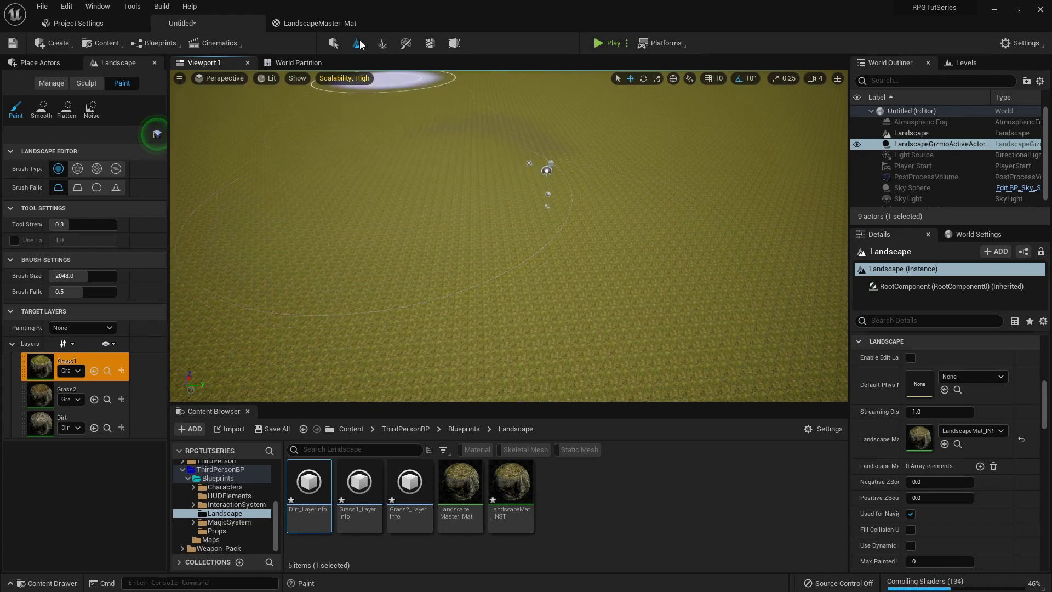
Switch to sculpting and raise a curved ridge on the flat landscape with tool strength 1.0 and brush size 2048
{"action": "left_click", "coordinate": [85, 84]}
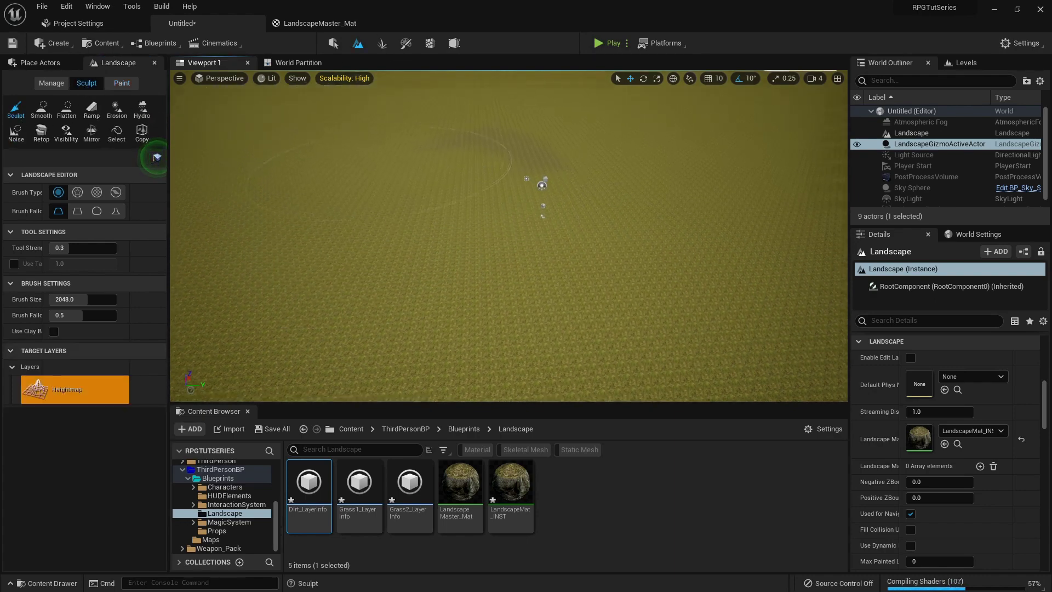
{"action": "key", "text": "s"}
{"action": "right_click_drag", "start_coordinate": [449, 197], "coordinate": [449, 197]}
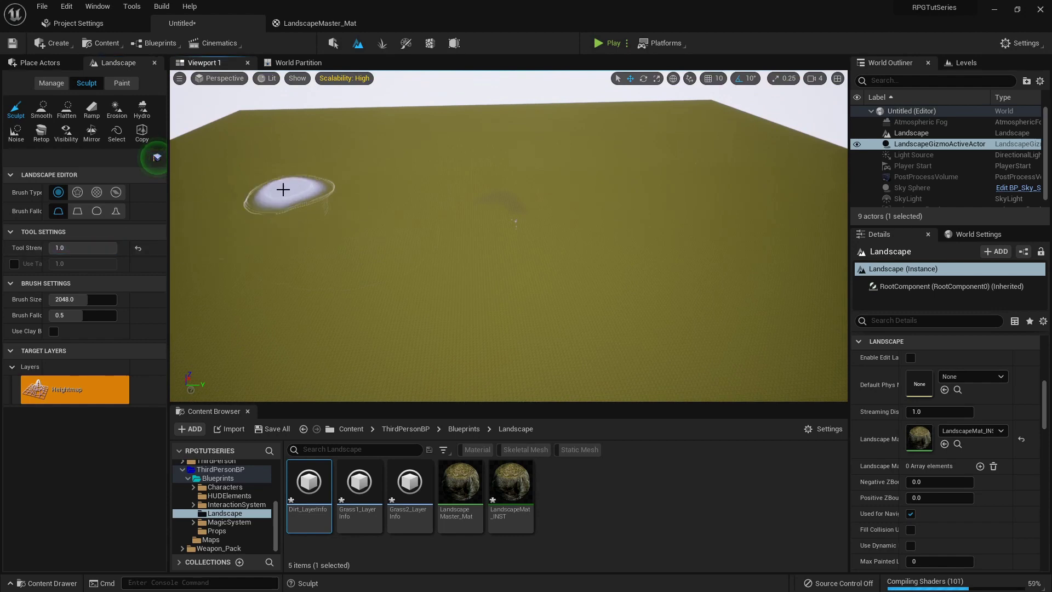
{"action": "left_click_drag", "start_coordinate": [281, 188], "coordinate": [324, 245]}
{"action": "key", "text": "d"}
{"action": "mouse_move", "coordinate": [324, 245]}
{"action": "right_mouse_down"}
{"action": "mouse_move", "coordinate": [274, 228]}
{"action": "mouse_move", "coordinate": [17, 231]}
{"action": "right_mouse_up"}
{"action": "key", "text": "w"}
{"action": "mouse_move", "coordinate": [508, 235]}
{"action": "right_mouse_down"}
{"action": "mouse_move", "coordinate": [324, 235]}
{"action": "mouse_move", "coordinate": [493, 263]}
{"action": "mouse_move", "coordinate": [477, 265]}
{"action": "mouse_move", "coordinate": [482, 284]}
{"action": "mouse_move", "coordinate": [471, 288]}
{"action": "right_mouse_up"}
{"action": "key", "text": "s"}
{"action": "right_click_drag", "start_coordinate": [319, 214], "coordinate": [314, 210]}
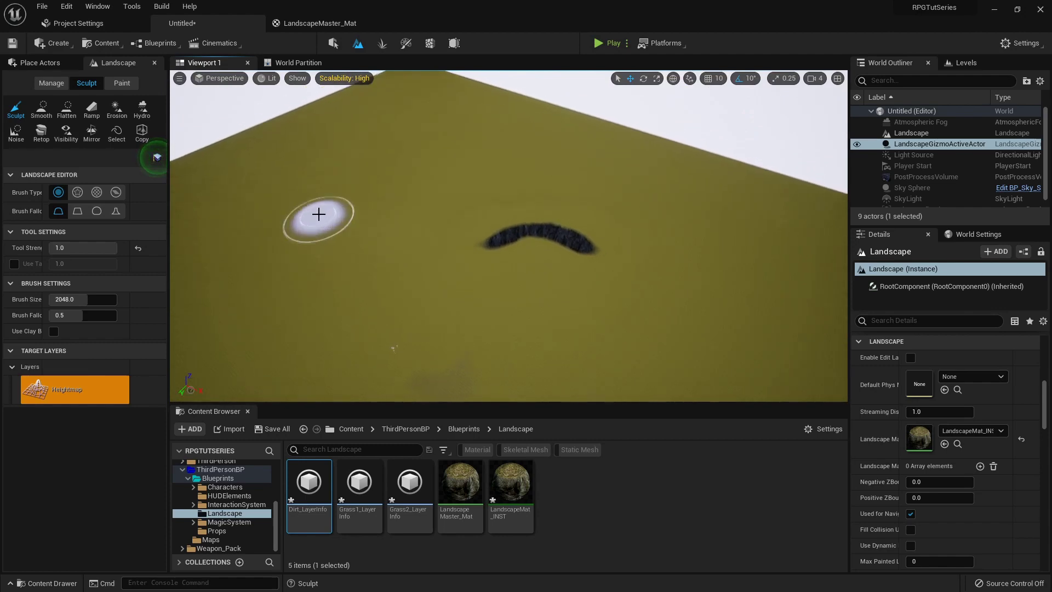
Sculpt another raised area on the landscape, building it up into a tall, steep mountain
{"action": "mouse_move", "coordinate": [315, 204]}
{"action": "left_mouse_down"}
{"action": "mouse_move", "coordinate": [350, 204]}
{"action": "mouse_move", "coordinate": [337, 227]}
{"action": "mouse_move", "coordinate": [302, 217]}
{"action": "mouse_move", "coordinate": [283, 241]}
{"action": "left_mouse_up"}
{"action": "key", "text": "w"}
{"action": "mouse_move", "coordinate": [283, 240]}
{"action": "right_mouse_down"}
{"action": "mouse_move", "coordinate": [183, 211]}
{"action": "mouse_move", "coordinate": [313, 208]}
{"action": "mouse_move", "coordinate": [317, 293]}
{"action": "mouse_move", "coordinate": [367, 255]}
{"action": "mouse_move", "coordinate": [624, 205]}
{"action": "right_mouse_up"}
{"action": "key", "text": "d"}
{"action": "key", "text": "a"}
{"action": "key", "text": "s"}
{"action": "key", "text": "a"}
{"action": "key", "text": "w"}
{"action": "key", "text": "a"}
{"action": "mouse_move", "coordinate": [493, 213]}
{"action": "right_mouse_down"}
{"action": "mouse_move", "coordinate": [528, 198]}
{"action": "mouse_move", "coordinate": [458, 198]}
{"action": "mouse_move", "coordinate": [496, 202]}
{"action": "mouse_move", "coordinate": [465, 246]}
{"action": "mouse_move", "coordinate": [460, 238]}
{"action": "right_mouse_up"}
{"action": "key", "text": "s"}
{"action": "key", "text": "w"}
{"action": "key", "text": "s"}
Roughen the flat ground beside the mountain into rocky peaks using the Noise tool with strength 1.0 and noise scale 128
{"action": "left_click", "coordinate": [16, 133]}
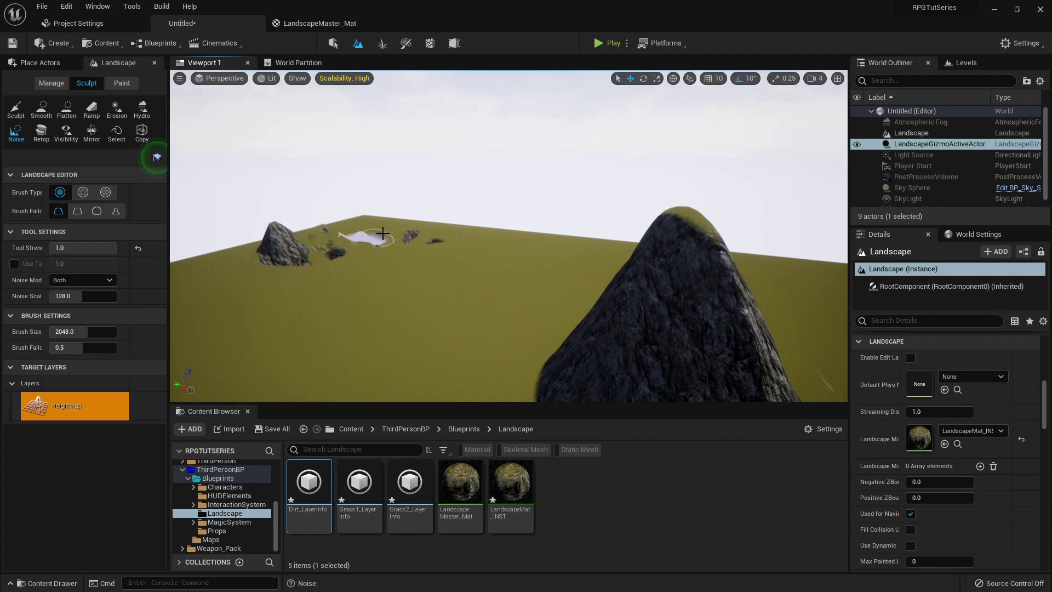
{"action": "left_click_drag", "start_coordinate": [425, 248], "coordinate": [368, 268]}
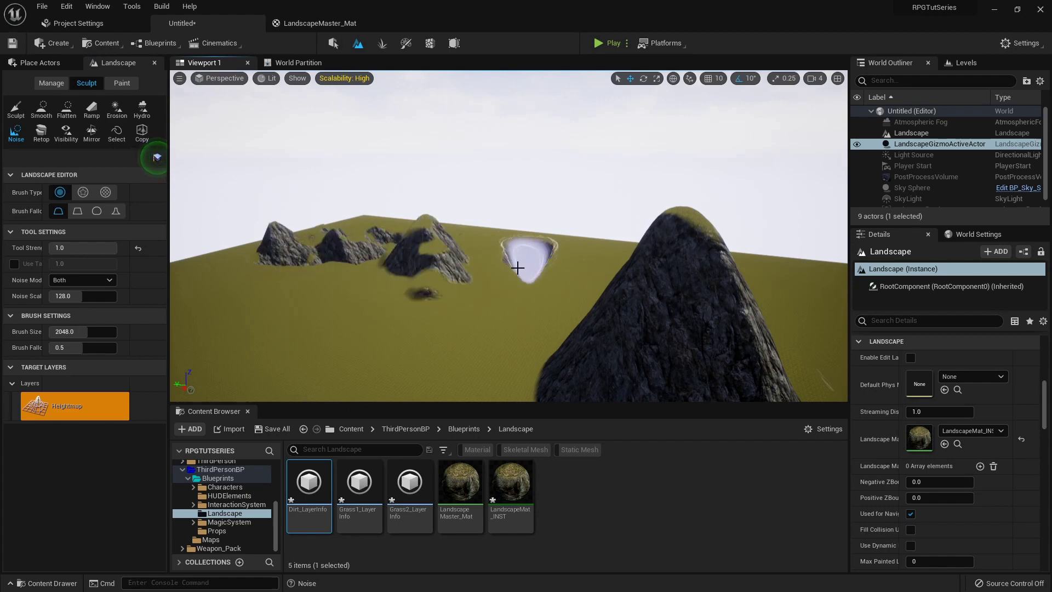
{"action": "mouse_move", "coordinate": [545, 280]}
{"action": "left_mouse_down"}
{"action": "mouse_move", "coordinate": [481, 258]}
{"action": "mouse_move", "coordinate": [315, 278]}
{"action": "mouse_move", "coordinate": [409, 292]}
{"action": "mouse_move", "coordinate": [388, 277]}
{"action": "mouse_move", "coordinate": [378, 307]}
{"action": "left_mouse_up"}
{"action": "right_click_drag", "start_coordinate": [378, 307], "coordinate": [377, 313]}
{"action": "mouse_move", "coordinate": [377, 313]}
{"action": "left_mouse_down"}
{"action": "mouse_move", "coordinate": [505, 235]}
{"action": "mouse_move", "coordinate": [254, 301]}
{"action": "mouse_move", "coordinate": [545, 312]}
{"action": "mouse_move", "coordinate": [466, 327]}
{"action": "mouse_move", "coordinate": [524, 291]}
{"action": "left_mouse_up"}
{"action": "mouse_move", "coordinate": [512, 275]}
{"action": "right_mouse_down"}
{"action": "mouse_move", "coordinate": [523, 287]}
{"action": "mouse_move", "coordinate": [586, 293]}
{"action": "mouse_move", "coordinate": [437, 129]}
{"action": "right_mouse_up"}
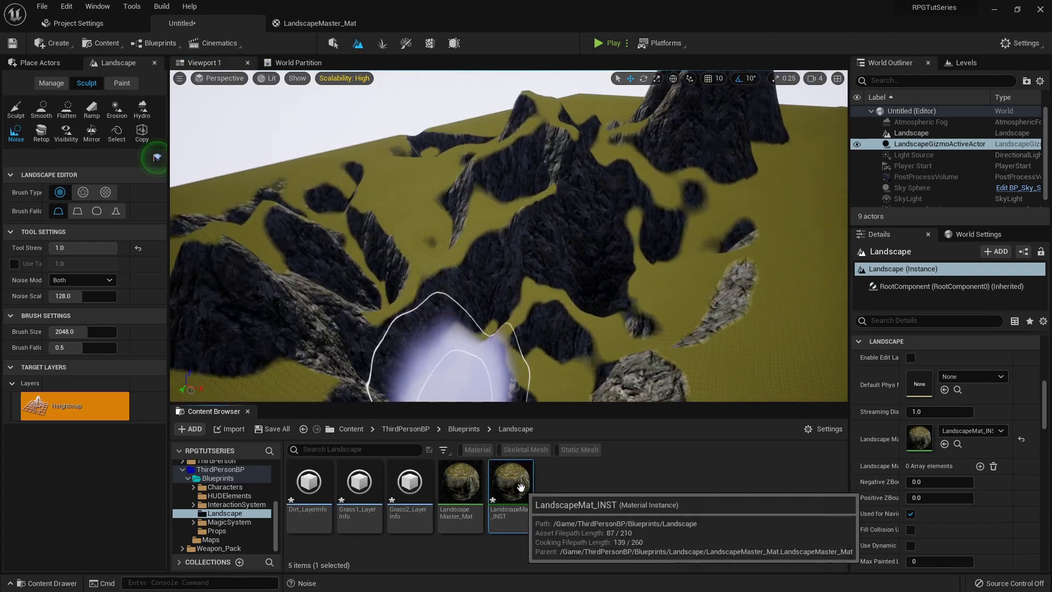
Open the LandscapeMat_INST material instance in a floating window over the level viewport
{"action": "double_click", "coordinate": [510, 482]}
{"action": "left_click_drag", "start_coordinate": [441, 24], "coordinate": [189, 249]}
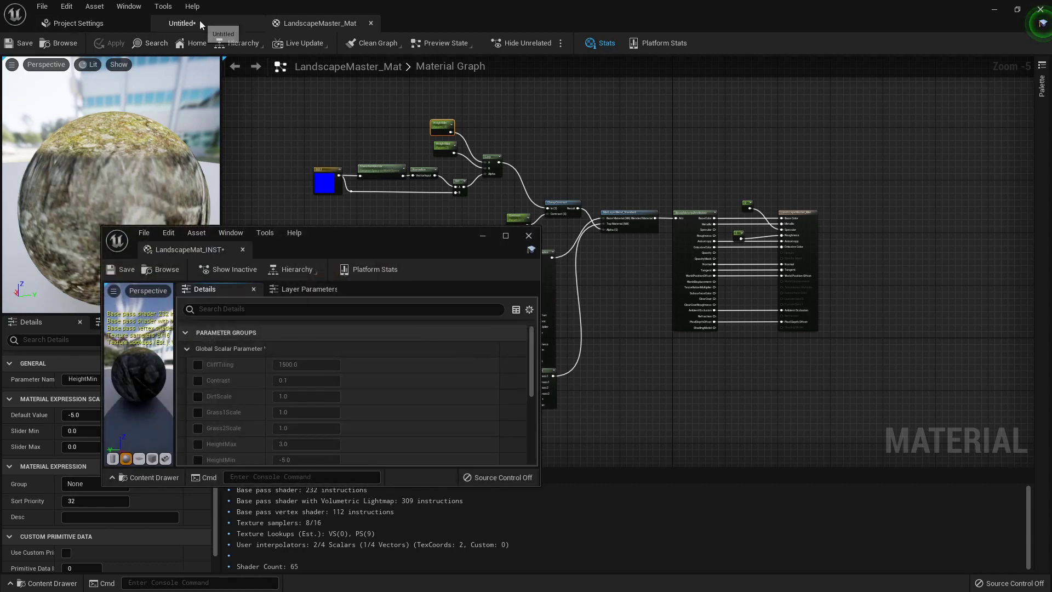
{"action": "left_click", "coordinate": [205, 23]}
Override Grass1Scale in the material instance and set it to 0.2
{"action": "right_click_drag", "start_coordinate": [613, 238], "coordinate": [578, 252]}
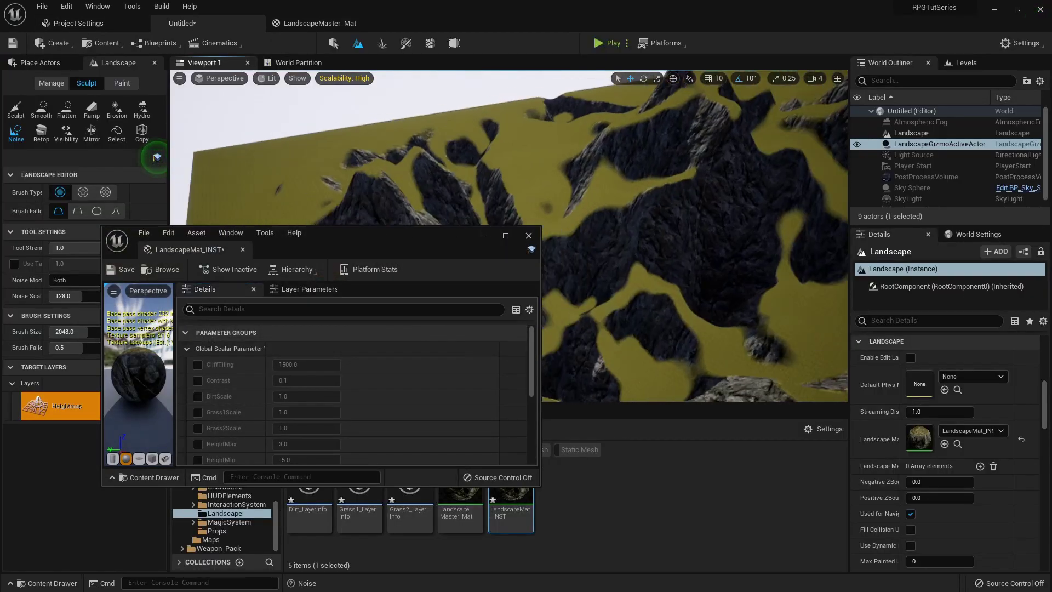
{"action": "scroll", "coordinate": [252, 389], "scroll_direction": "down", "scroll_amount": 1}
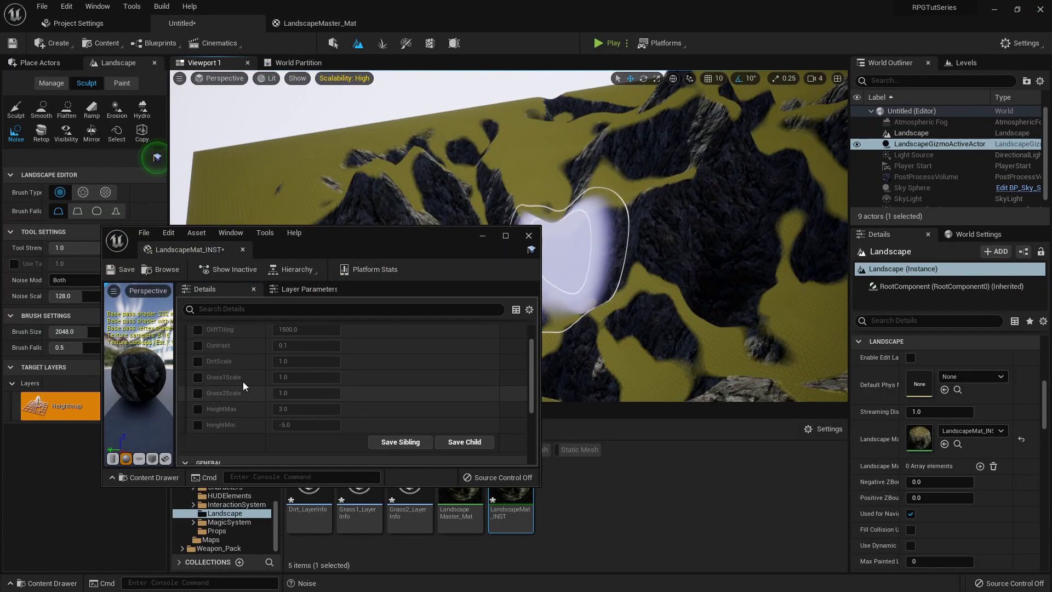
{"action": "mouse_move", "coordinate": [597, 280]}
{"action": "right_mouse_down"}
{"action": "mouse_move", "coordinate": [669, 291]}
{"action": "mouse_move", "coordinate": [734, 263]}
{"action": "mouse_move", "coordinate": [728, 256]}
{"action": "right_mouse_up"}
{"action": "key", "text": "w"}
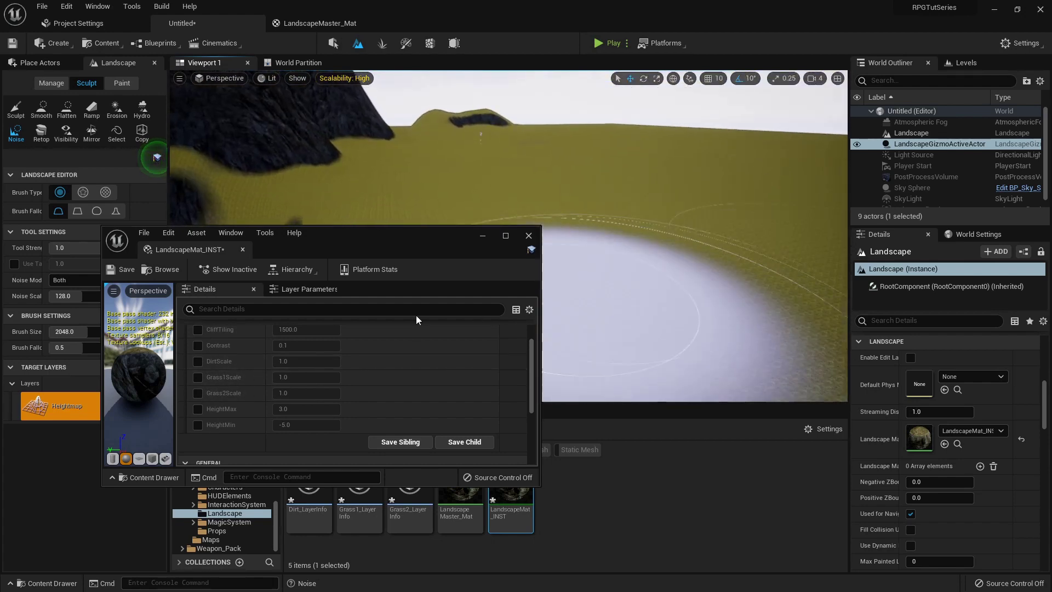
{"action": "left_click", "coordinate": [197, 377]}
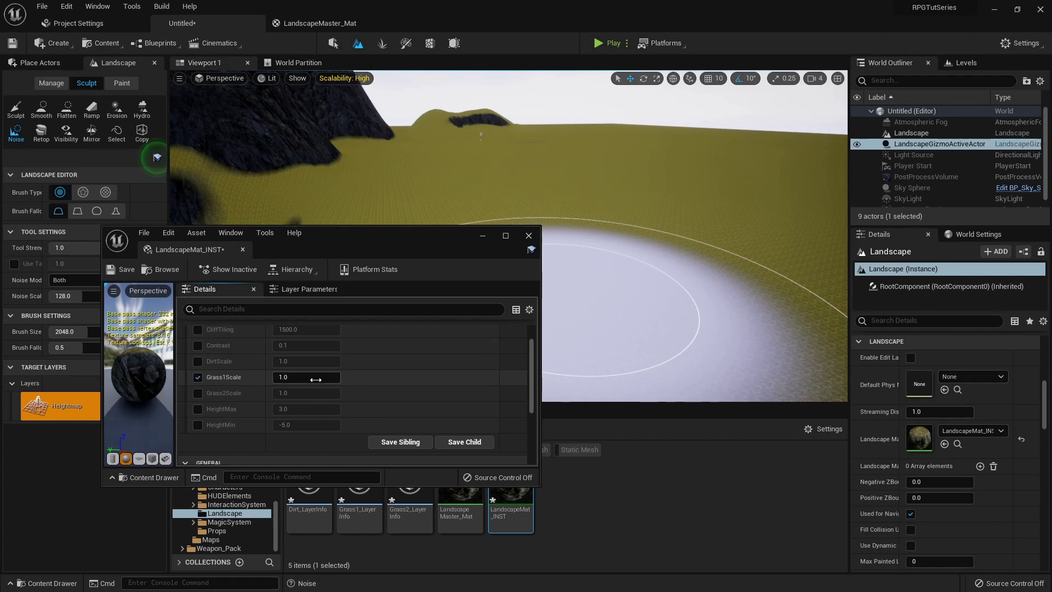
{"action": "left_click", "coordinate": [306, 376]}
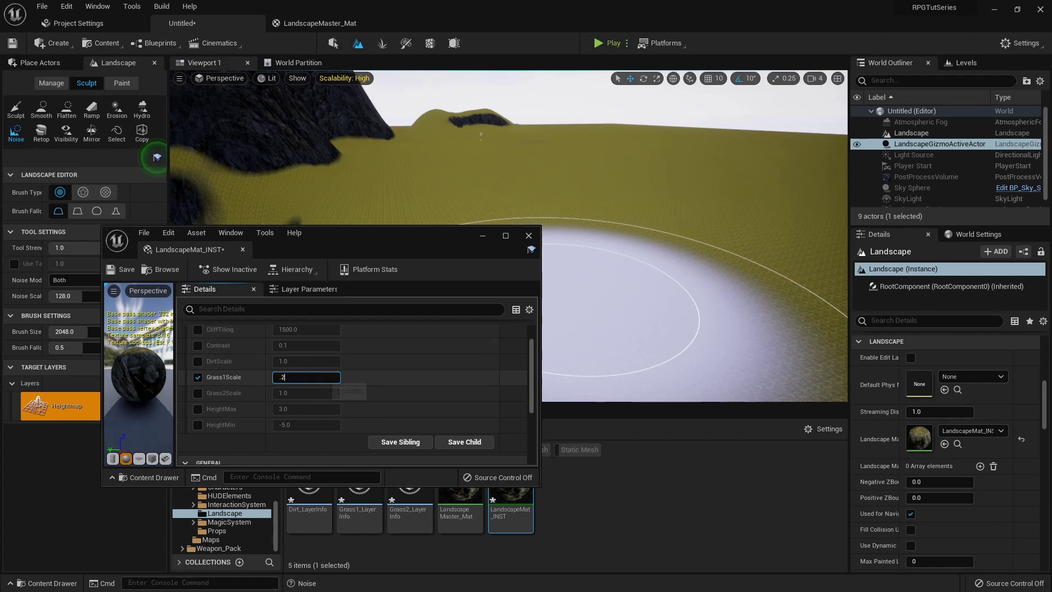
{"action": "mouse_move", "coordinate": [681, 273]}
{"action": "right_mouse_down"}
{"action": "mouse_move", "coordinate": [649, 301]}
{"action": "mouse_move", "coordinate": [624, 303]}
{"action": "mouse_move", "coordinate": [553, 271]}
{"action": "mouse_move", "coordinate": [548, 255]}
{"action": "mouse_move", "coordinate": [630, 274]}
{"action": "right_mouse_up"}
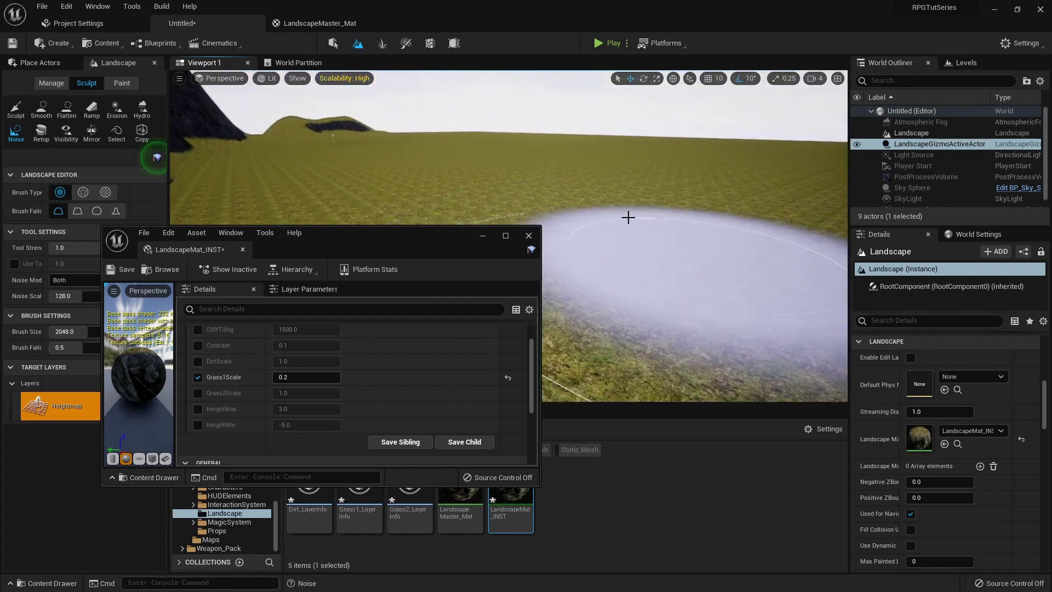
Move the instance window clear of the mountains and enable the HeightMax and HeightMin overrides
{"action": "left_click_drag", "start_coordinate": [661, 249], "coordinate": [660, 249]}
{"action": "mouse_move", "coordinate": [384, 237]}
{"action": "left_mouse_down"}
{"action": "mouse_move", "coordinate": [278, 292]}
{"action": "mouse_move", "coordinate": [220, 351]}
{"action": "left_mouse_up"}
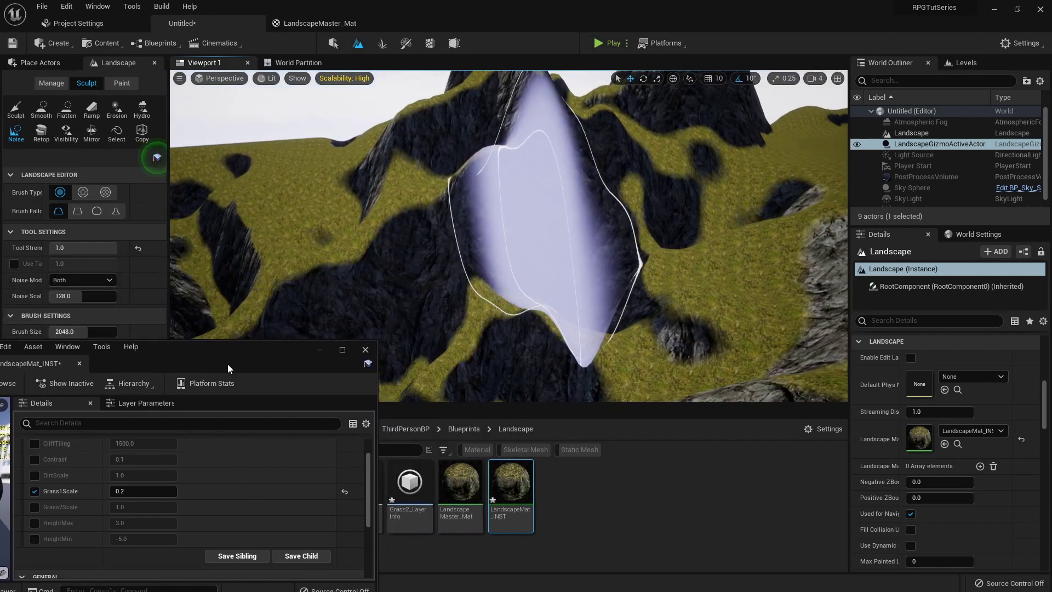
{"action": "left_click", "coordinate": [34, 524]}
{"action": "left_click", "coordinate": [35, 539]}
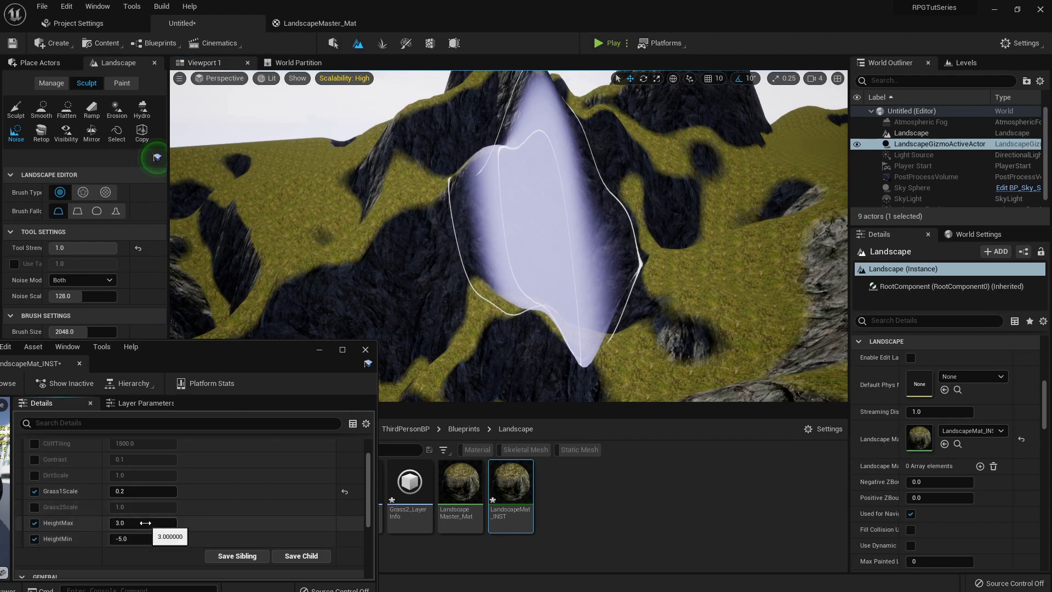
Try HeightMax at about 5.85, return it to 3, and try HeightMin at -2 and -10
{"action": "mouse_move", "coordinate": [143, 523]}
{"action": "left_mouse_down"}
{"action": "mouse_move", "coordinate": [133, 524]}
{"action": "mouse_move", "coordinate": [178, 523]}
{"action": "mouse_move", "coordinate": [137, 518]}
{"action": "left_mouse_up"}
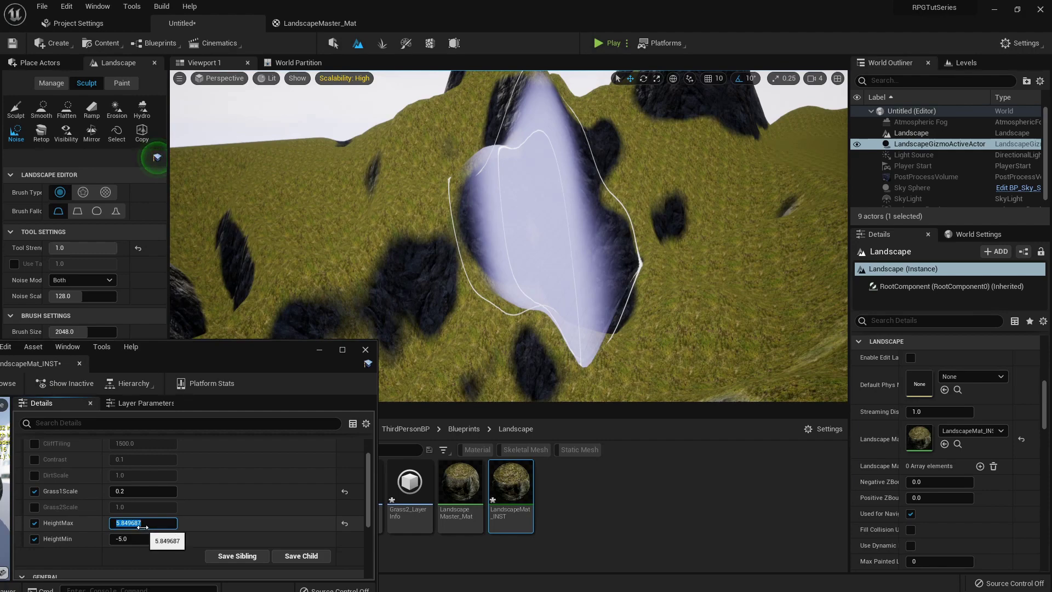
{"action": "key", "text": "Return"}
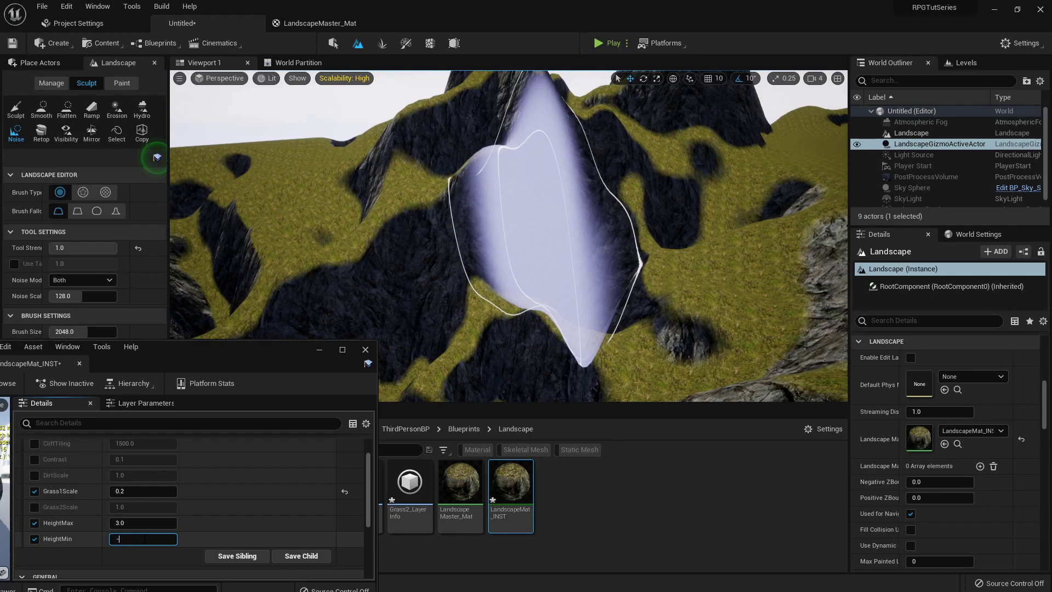
{"action": "key", "text": "Return"}
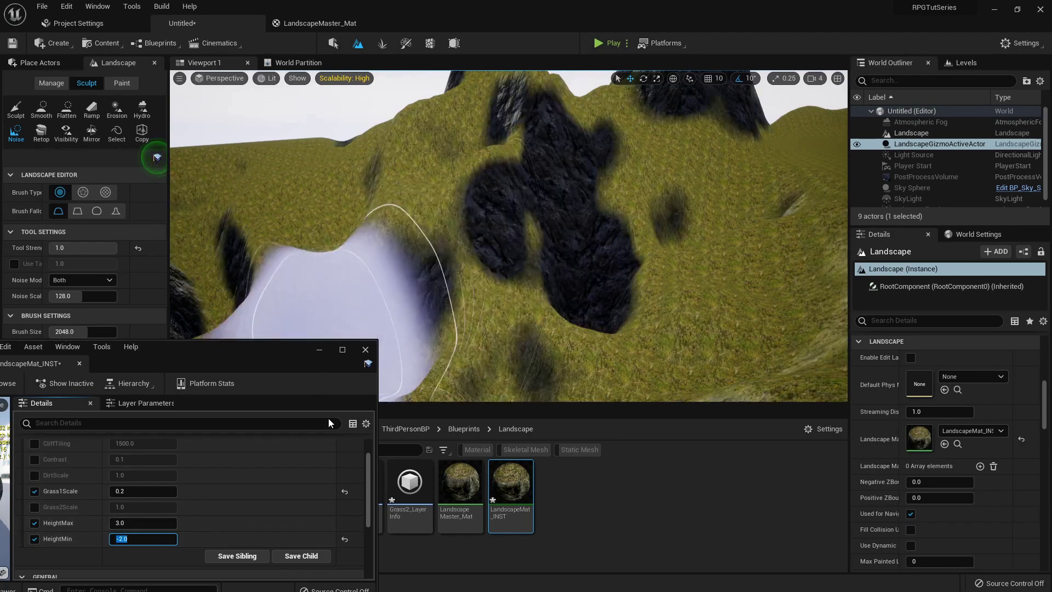
{"action": "type", "text": "-"}
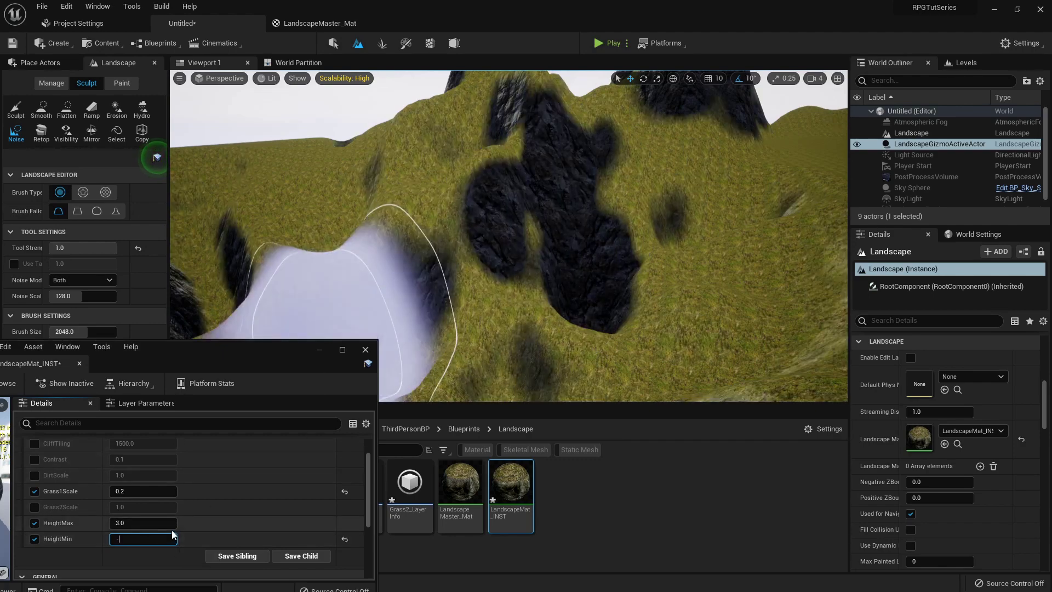
{"action": "type", "text": "10"}
{"action": "key", "text": "Return"}
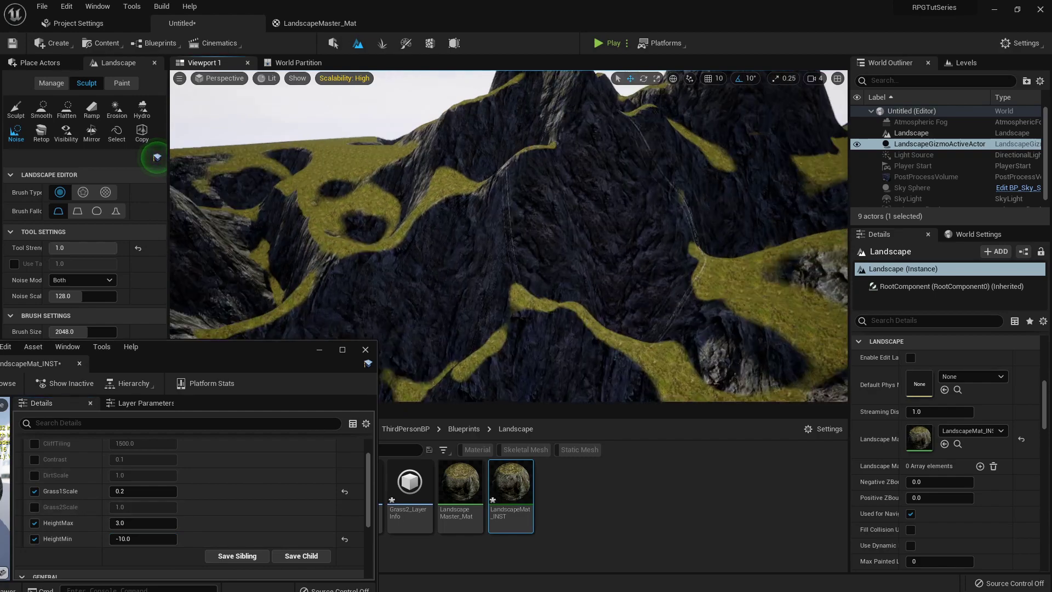
Inspect the cliff blending on the mountains and set HeightMin back to -5
{"action": "mouse_move", "coordinate": [509, 235]}
{"action": "right_mouse_down"}
{"action": "mouse_move", "coordinate": [405, 244]}
{"action": "mouse_move", "coordinate": [525, 236]}
{"action": "mouse_move", "coordinate": [493, 254]}
{"action": "mouse_move", "coordinate": [400, 239]}
{"action": "mouse_move", "coordinate": [509, 235]}
{"action": "mouse_move", "coordinate": [340, 358]}
{"action": "right_mouse_up"}
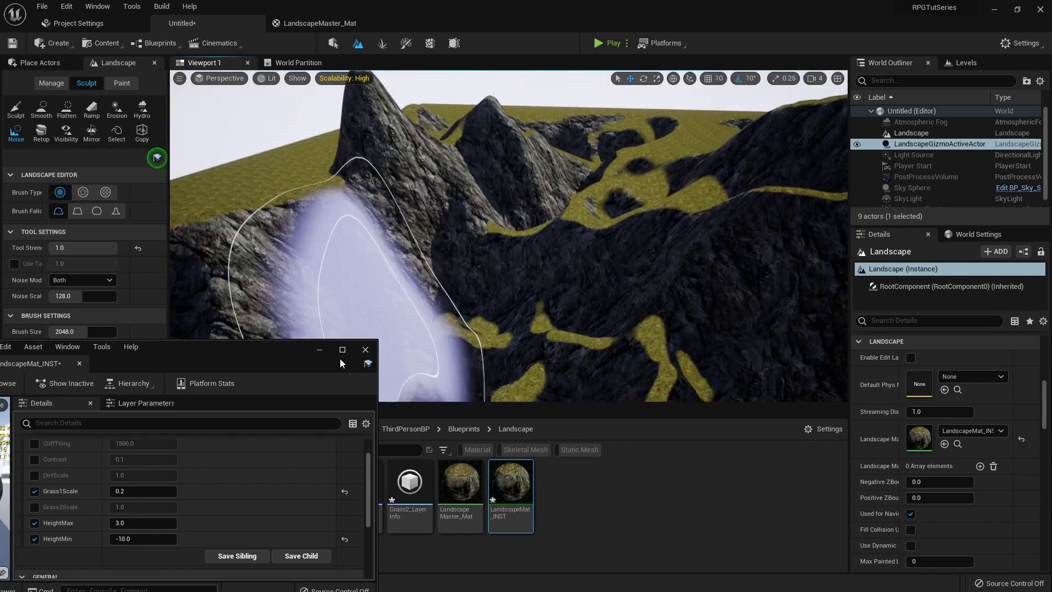
{"action": "left_click", "coordinate": [140, 540]}
{"action": "type", "text": "-5"}
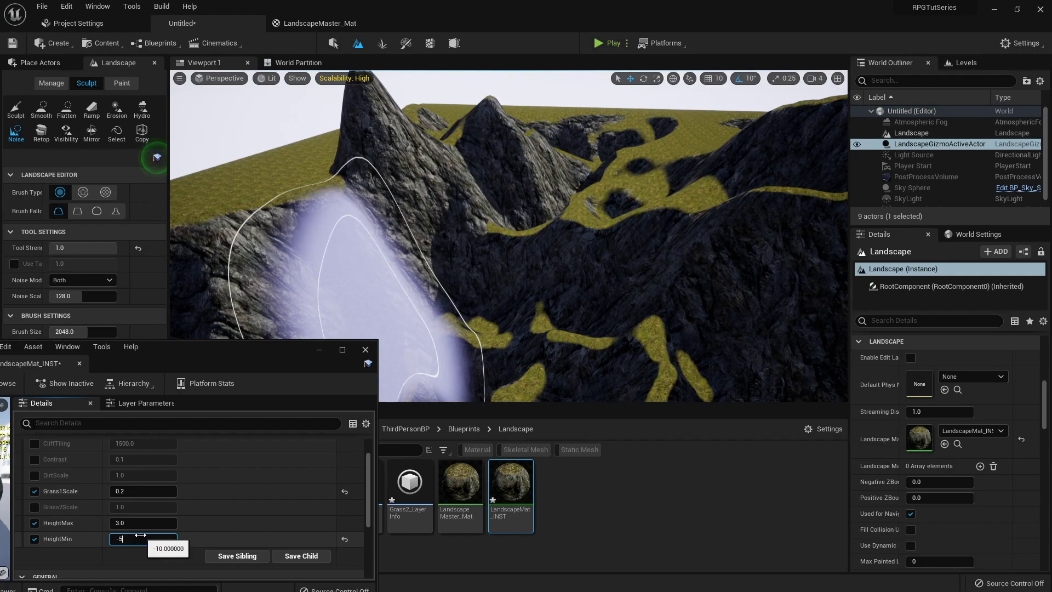
{"action": "key", "text": "Return"}
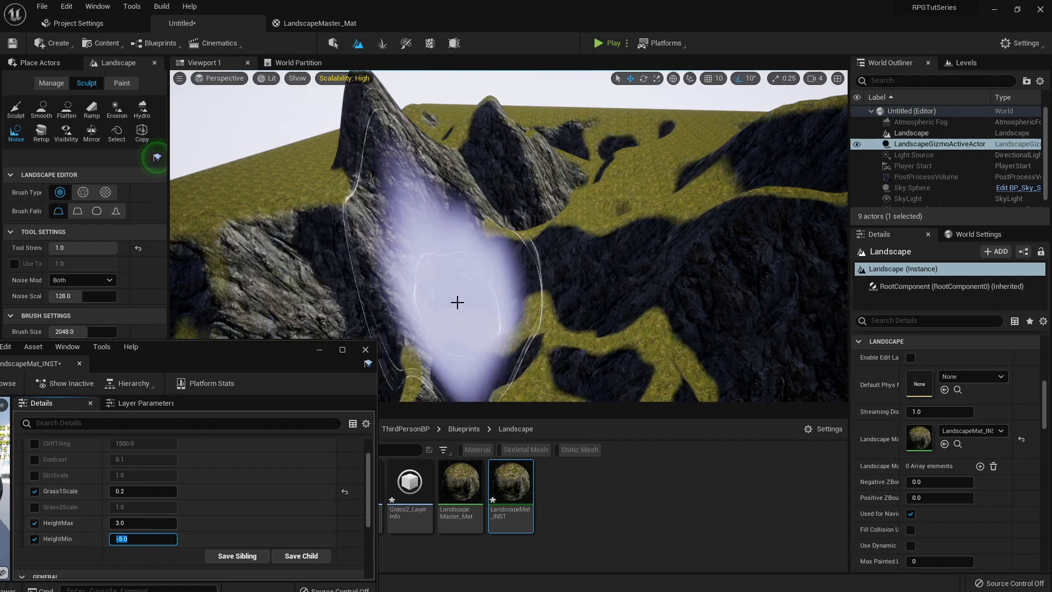
Try a HeightMin of -3 together with a HeightMax of 5 in the material instance
{"action": "mouse_move", "coordinate": [471, 297]}
{"action": "right_mouse_down"}
{"action": "mouse_move", "coordinate": [553, 301]}
{"action": "mouse_move", "coordinate": [471, 298]}
{"action": "right_mouse_up"}
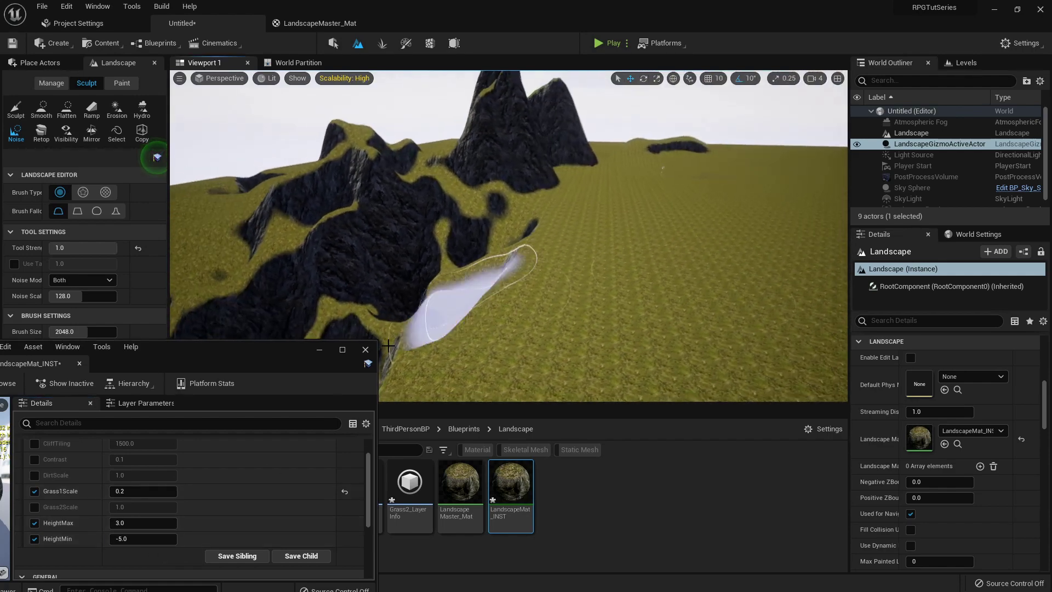
{"action": "left_click", "coordinate": [159, 536]}
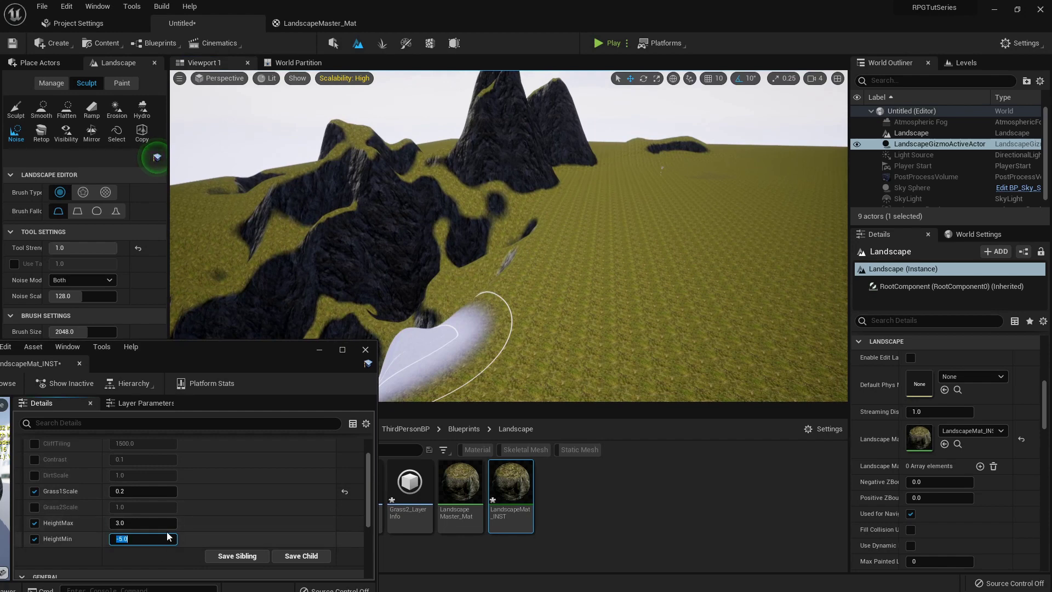
{"action": "type", "text": "-3"}
{"action": "key", "text": "Return"}
{"action": "left_click", "coordinate": [149, 523]}
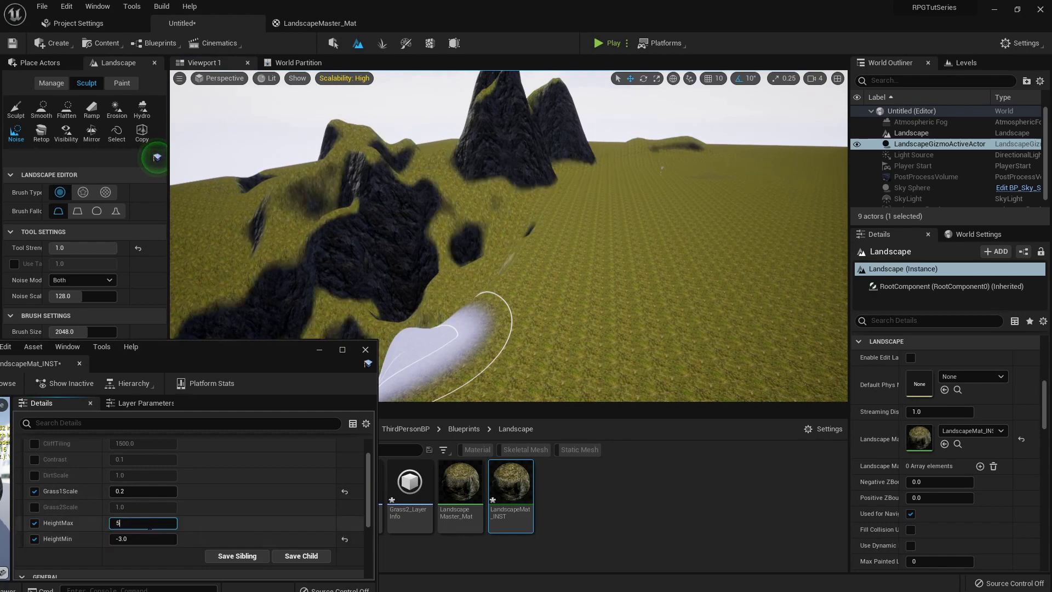
{"action": "type", "text": "5"}
{"action": "key", "text": "Return"}
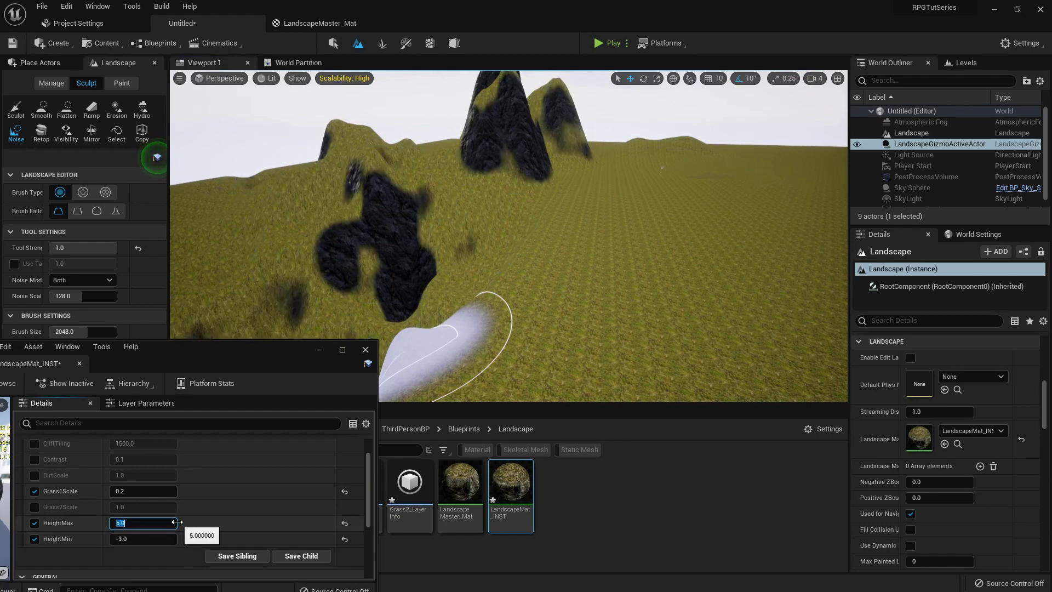
Set HeightMax to 3 and HeightMin to -5 in the material instance
{"action": "type", "text": "3"}
{"action": "key", "text": "Return"}
{"action": "left_click", "coordinate": [153, 539]}
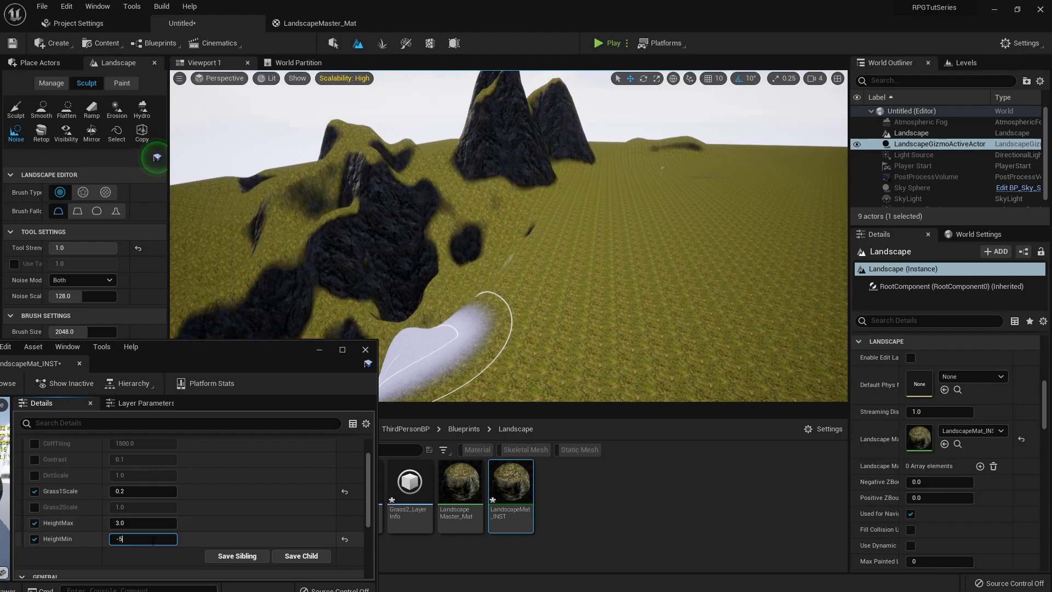
{"action": "type", "text": "-5"}
{"action": "key", "text": "Return"}
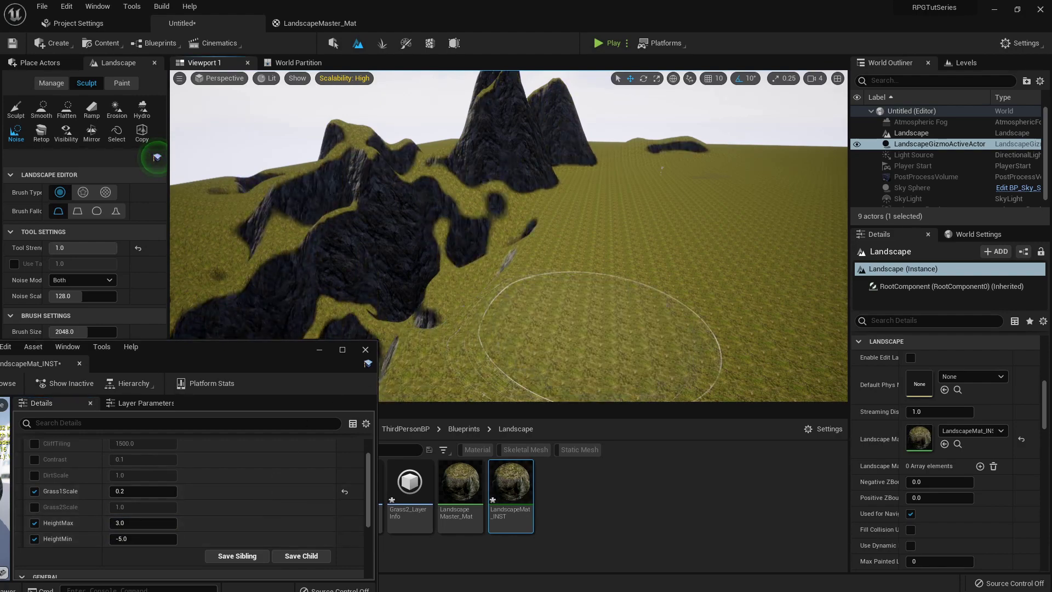
Sculpt a small noise bump on the flat grass near the landscape's edge
{"action": "mouse_move", "coordinate": [600, 336]}
{"action": "right_mouse_down"}
{"action": "mouse_move", "coordinate": [460, 329]}
{"action": "mouse_move", "coordinate": [658, 329]}
{"action": "mouse_move", "coordinate": [526, 329]}
{"action": "mouse_move", "coordinate": [542, 329]}
{"action": "right_mouse_up"}
{"action": "key", "text": "w"}
{"action": "key", "text": "w"}
{"action": "mouse_move", "coordinate": [592, 289]}
{"action": "right_mouse_down"}
{"action": "mouse_move", "coordinate": [784, 318]}
{"action": "mouse_move", "coordinate": [811, 301]}
{"action": "right_mouse_up"}
{"action": "key", "text": "s"}
{"action": "left_click", "coordinate": [605, 279]}
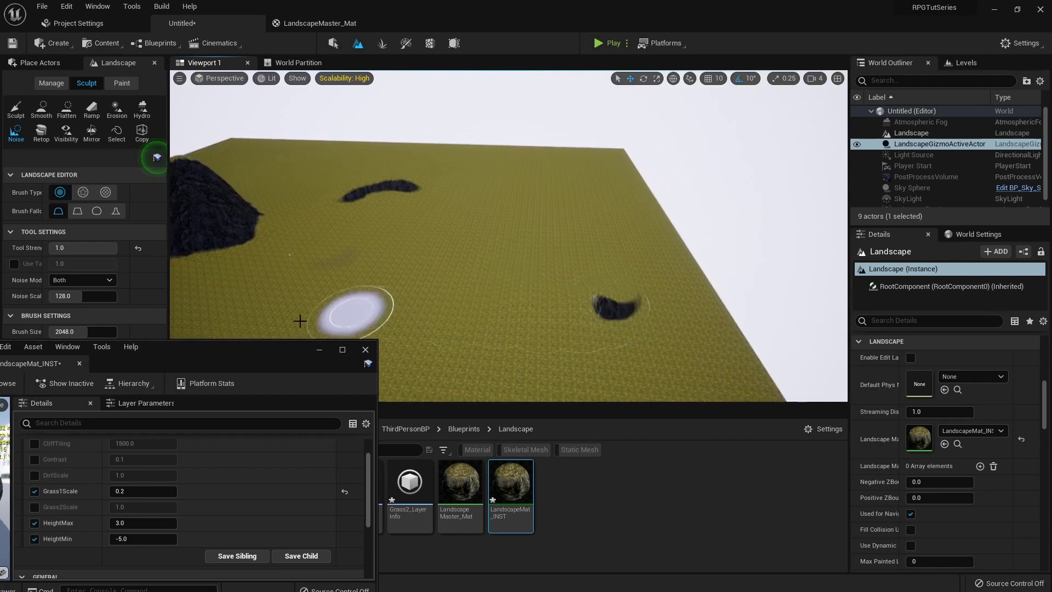
Enable the Contrast override in the material instance and bring the grassy patch between the mountain peaks into close view
{"action": "mouse_move", "coordinate": [578, 301]}
{"action": "left_mouse_down"}
{"action": "mouse_move", "coordinate": [618, 254]}
{"action": "mouse_move", "coordinate": [446, 249]}
{"action": "mouse_move", "coordinate": [453, 286]}
{"action": "mouse_move", "coordinate": [485, 236]}
{"action": "mouse_move", "coordinate": [378, 268]}
{"action": "mouse_move", "coordinate": [441, 299]}
{"action": "mouse_move", "coordinate": [441, 270]}
{"action": "mouse_move", "coordinate": [411, 296]}
{"action": "mouse_move", "coordinate": [493, 293]}
{"action": "left_mouse_up"}
{"action": "key", "text": "w"}
{"action": "mouse_move", "coordinate": [493, 294]}
{"action": "right_mouse_down"}
{"action": "mouse_move", "coordinate": [417, 345]}
{"action": "mouse_move", "coordinate": [428, 241]}
{"action": "mouse_move", "coordinate": [383, 192]}
{"action": "mouse_move", "coordinate": [443, 378]}
{"action": "right_mouse_up"}
{"action": "key", "text": "w"}
{"action": "scroll", "coordinate": [238, 465], "scroll_direction": "up", "scroll_amount": 1}
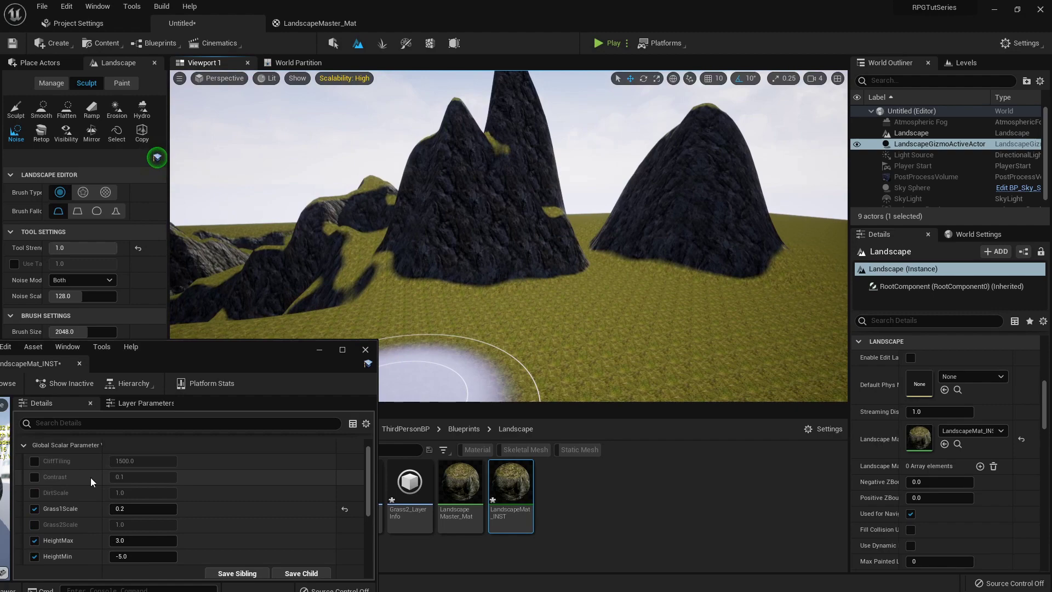
{"action": "left_click", "coordinate": [34, 476]}
{"action": "key", "text": "w"}
{"action": "mouse_move", "coordinate": [457, 329]}
{"action": "right_mouse_down"}
{"action": "mouse_move", "coordinate": [441, 318]}
{"action": "mouse_move", "coordinate": [449, 334]}
{"action": "mouse_move", "coordinate": [439, 296]}
{"action": "right_mouse_up"}
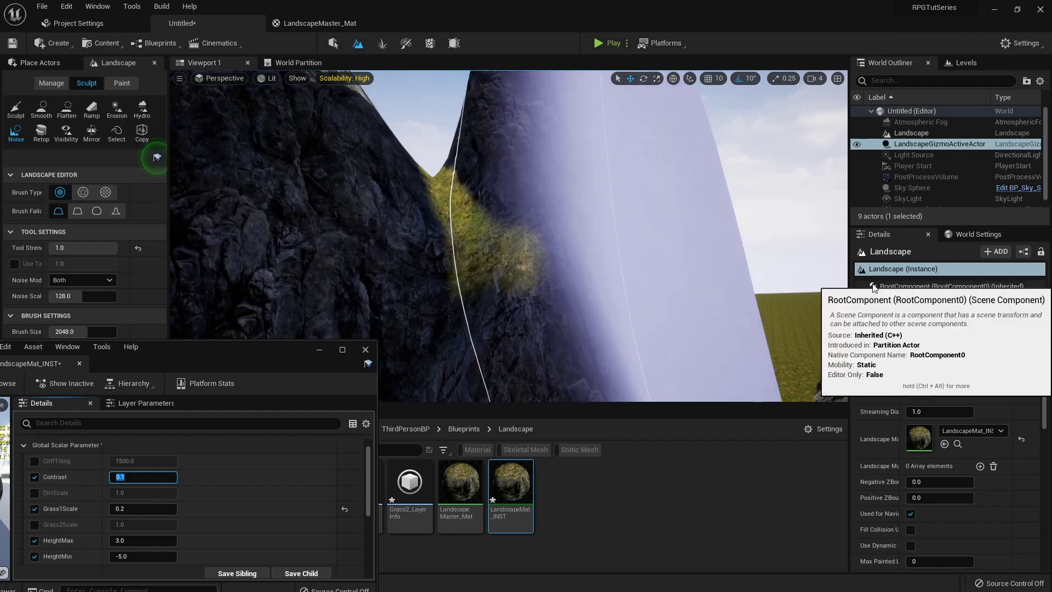
Try Contrast values of 5 and 0.5 on the cliff-to-grass blend and set Contrast back to 0.1
{"action": "type", "text": "5"}
{"action": "key", "text": "Return"}
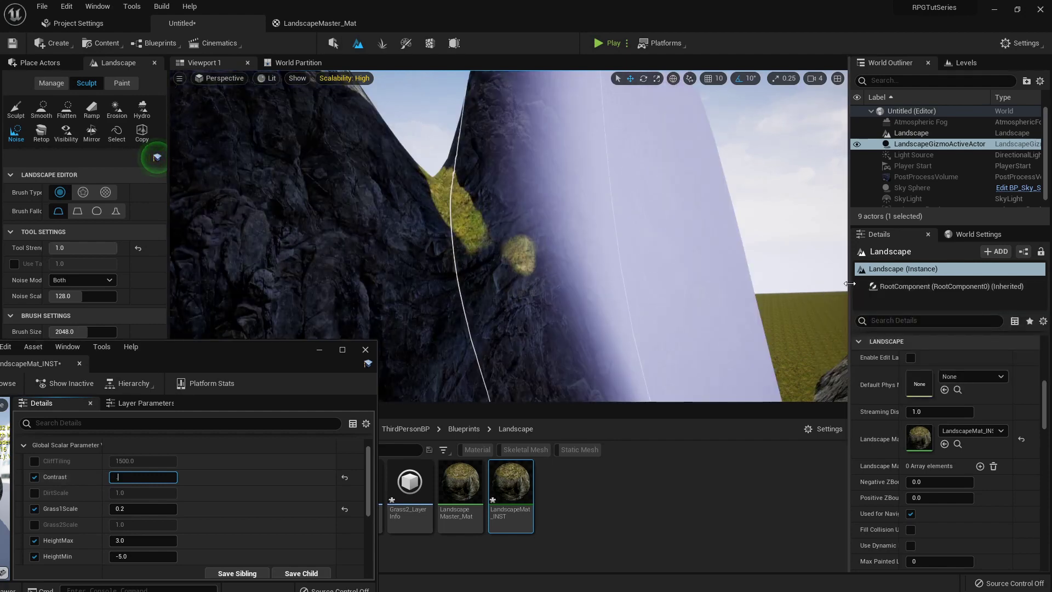
{"action": "type", "text": "0.5"}
{"action": "key", "text": "Return"}
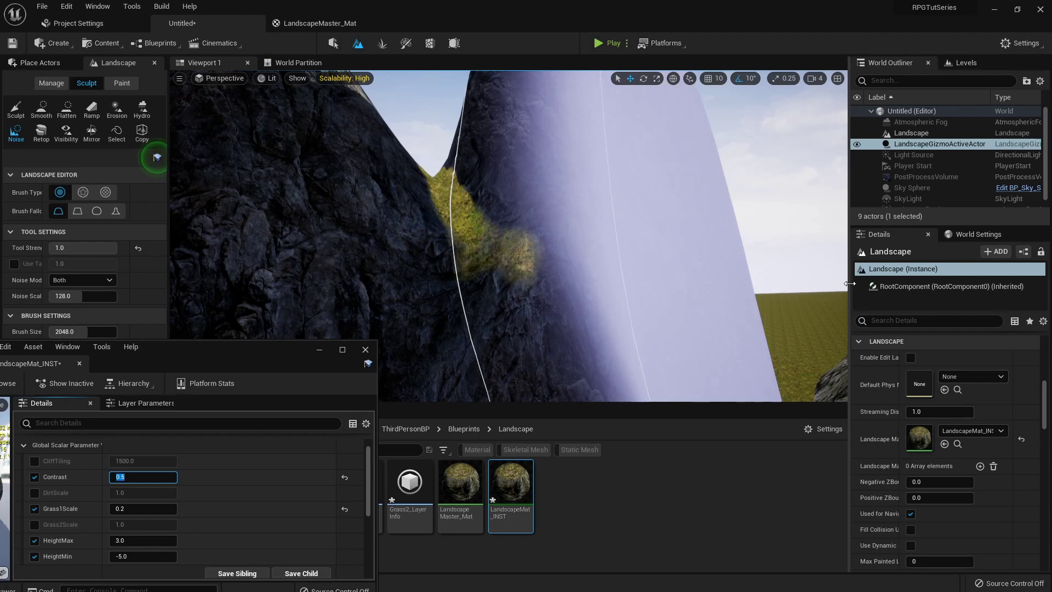
{"action": "type", "text": ".1"}
{"action": "key", "text": "Return"}
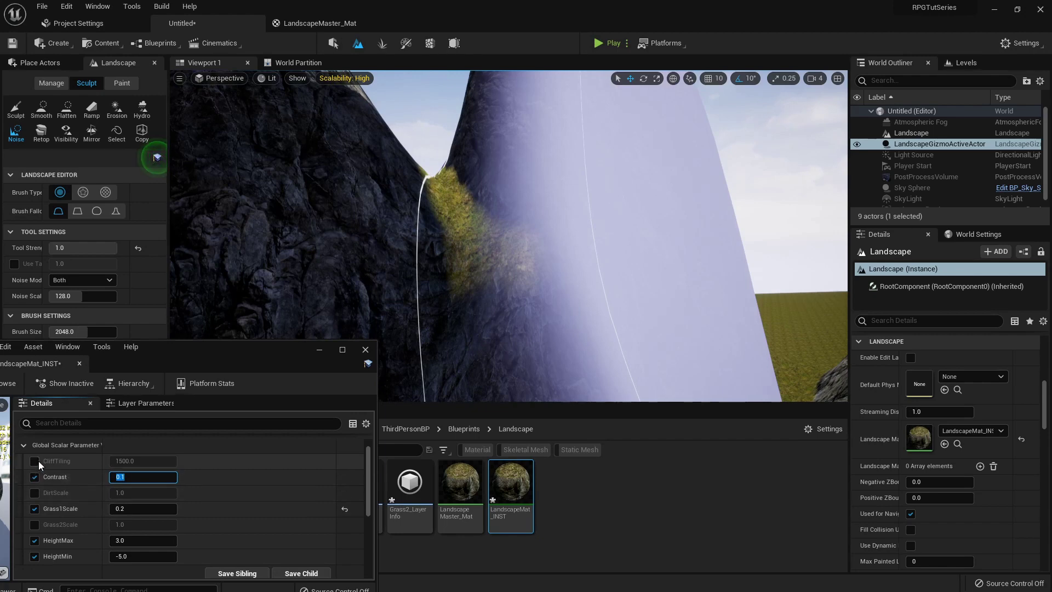
Enable the CliffTiling override in the material instance and reduce the sculpt brush size to 1
{"action": "left_click", "coordinate": [34, 461]}
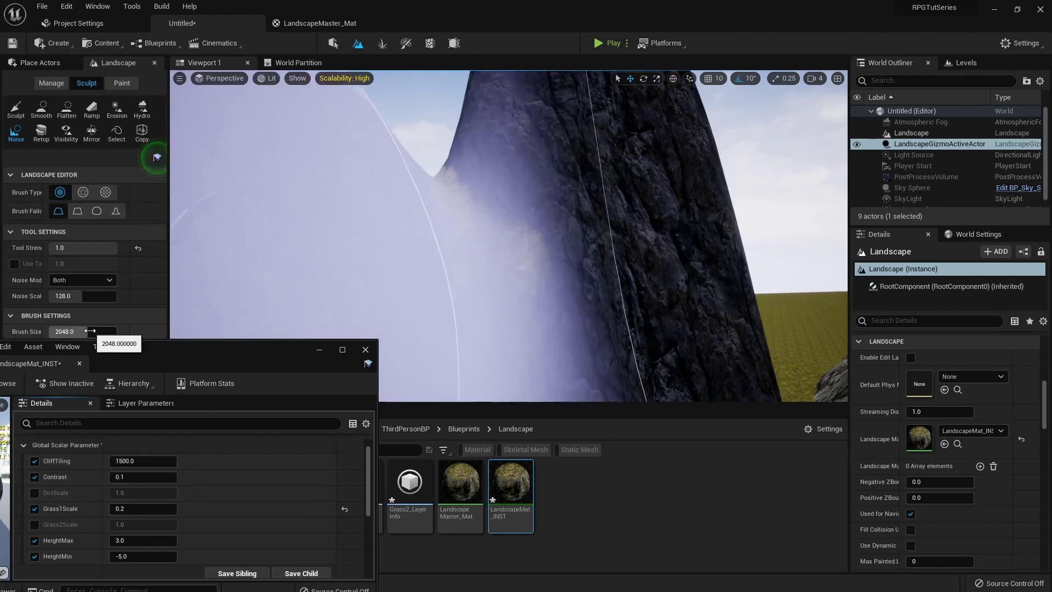
{"action": "left_click_drag", "start_coordinate": [87, 331], "coordinate": [51, 331]}
{"action": "right_click_drag", "start_coordinate": [445, 266], "coordinate": [459, 273]}
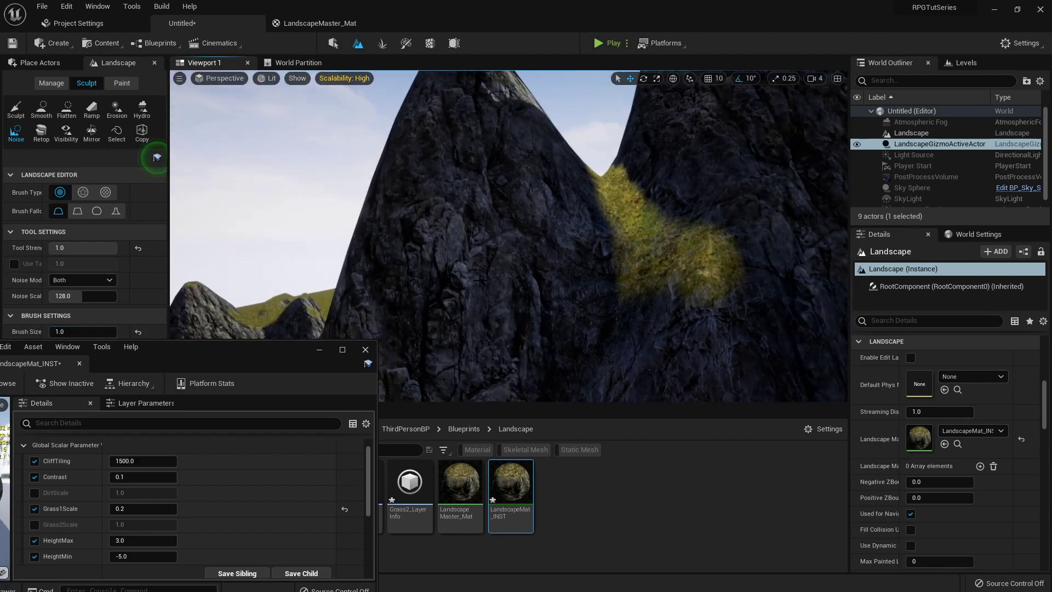
Try a CliffTiling of 500, restore it to 1500 and inspect the cliff texture across the mountains
{"action": "left_click", "coordinate": [160, 461]}
{"action": "type", "text": "5"}
{"action": "key", "text": "Return"}
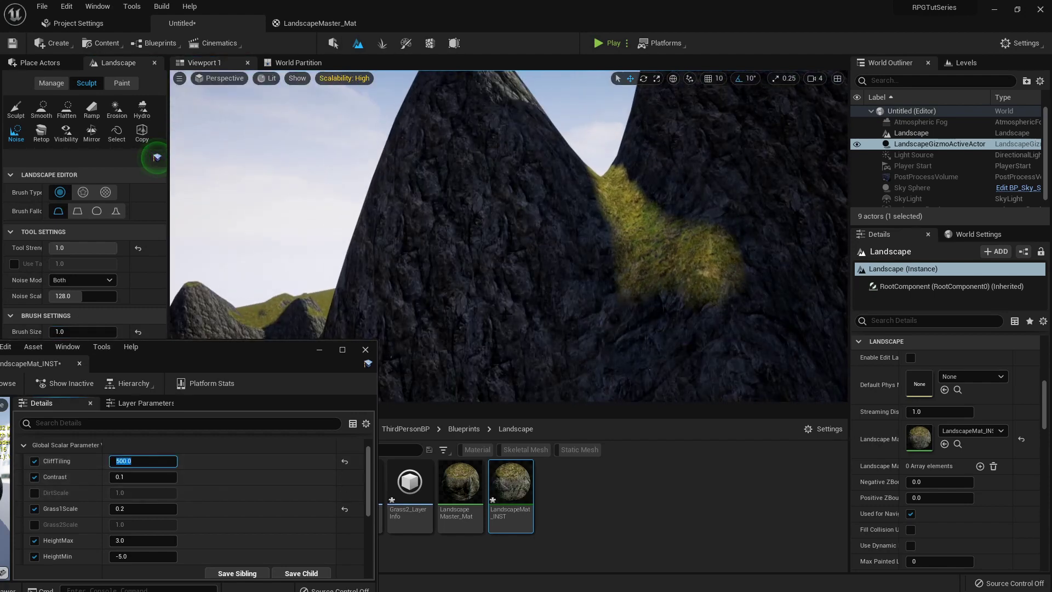
{"action": "right_click_drag", "start_coordinate": [509, 293], "coordinate": [581, 306]}
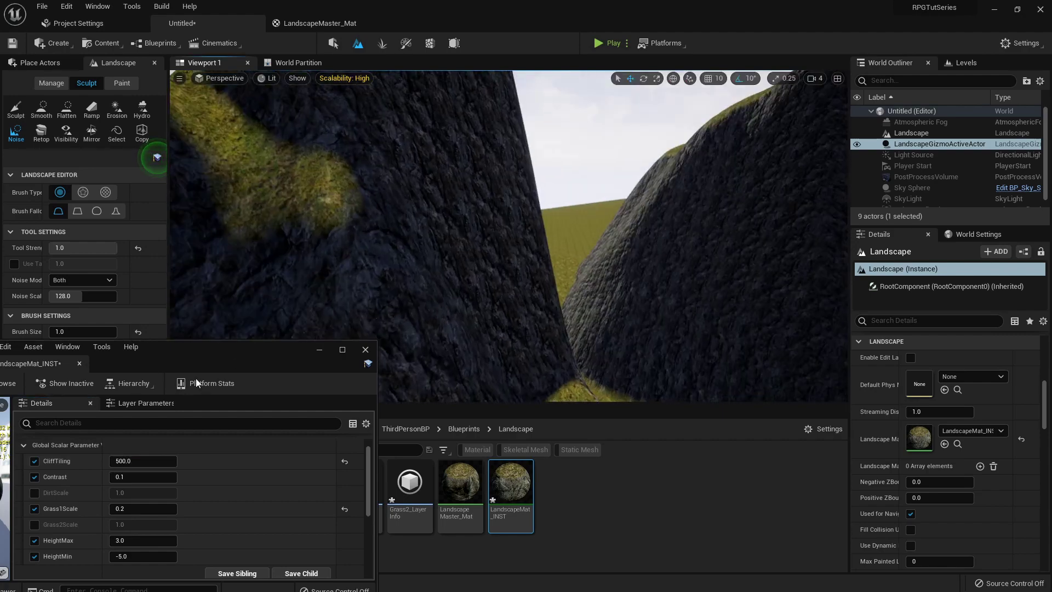
{"action": "left_click", "coordinate": [141, 465]}
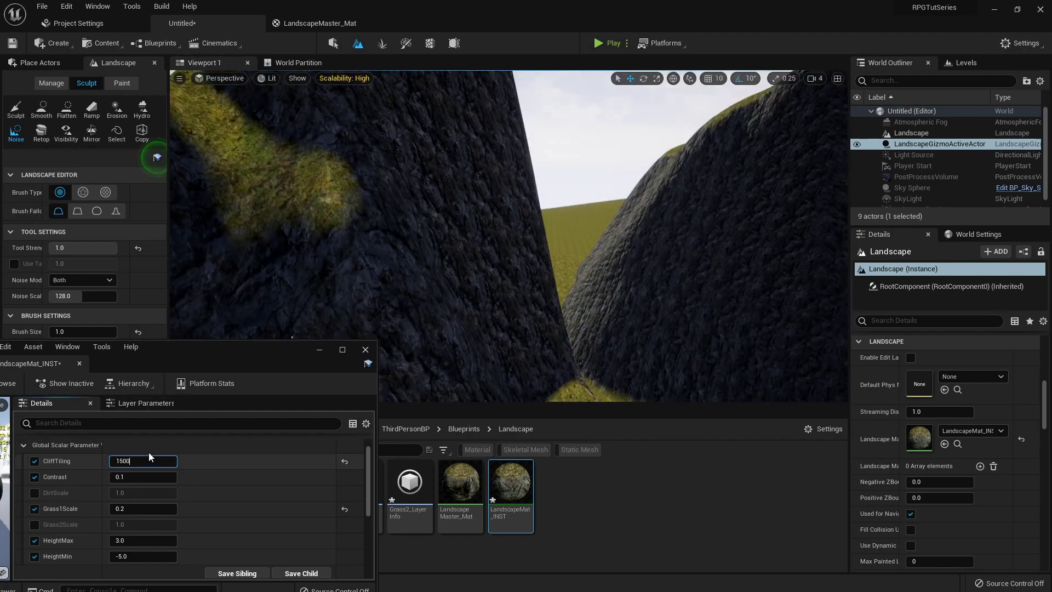
{"action": "key", "text": "Return"}
{"action": "right_click_drag", "start_coordinate": [493, 273], "coordinate": [619, 277]}
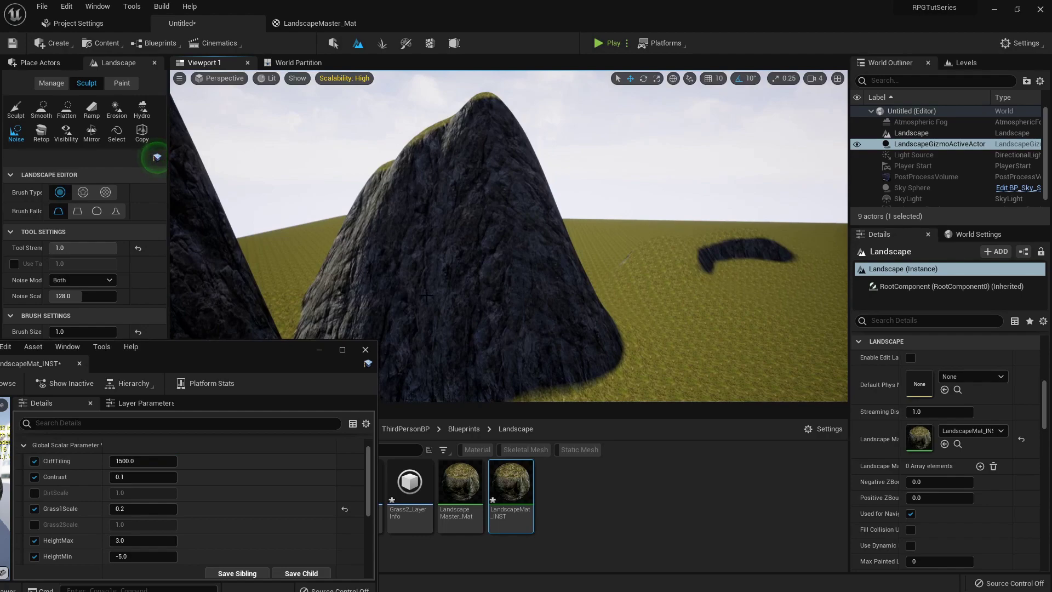
{"action": "right_click_drag", "start_coordinate": [492, 262], "coordinate": [307, 302]}
{"action": "key", "text": "s"}
{"action": "mouse_move", "coordinate": [562, 246]}
{"action": "right_mouse_down"}
{"action": "mouse_move", "coordinate": [526, 263]}
{"action": "mouse_move", "coordinate": [482, 258]}
{"action": "mouse_move", "coordinate": [571, 243]}
{"action": "right_mouse_up"}
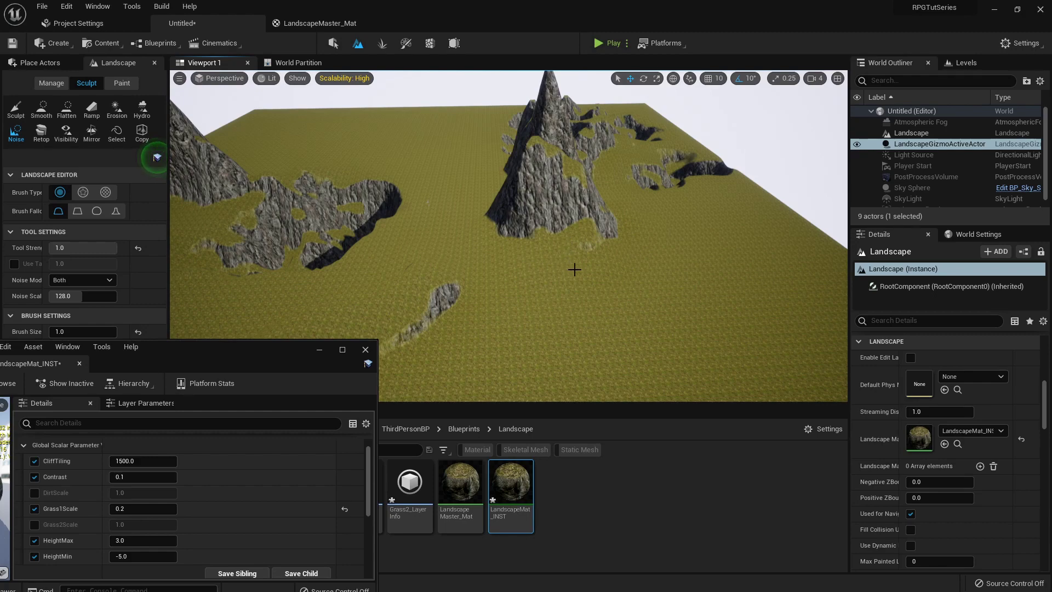
{"action": "right_click_drag", "start_coordinate": [588, 263], "coordinate": [593, 231]}
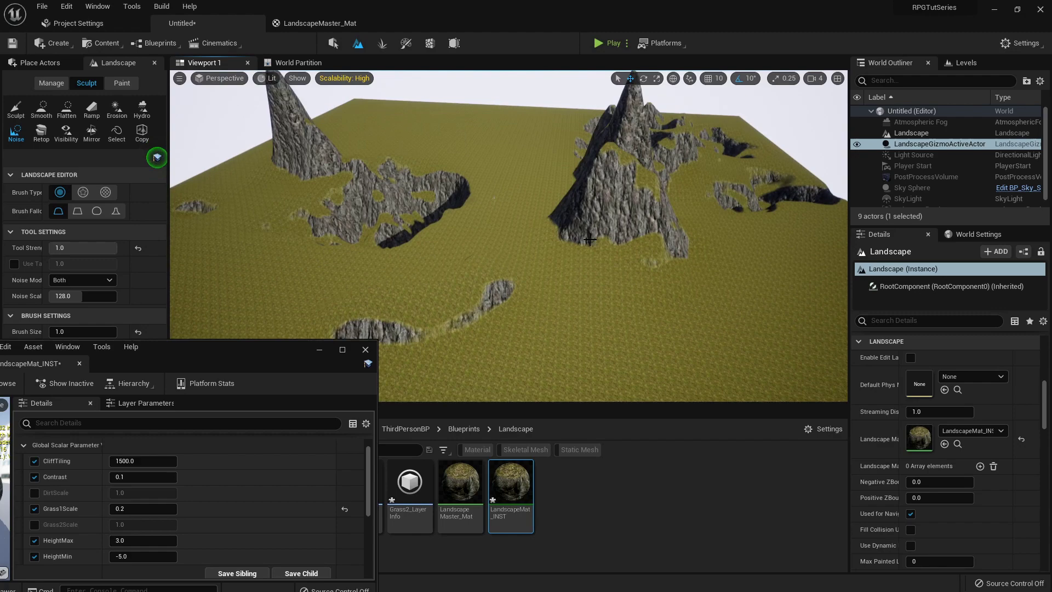
Review the master material's whole node graph and dock the floating material instance editor in the main window before returning to the level
{"action": "left_click", "coordinate": [320, 23]}
{"action": "scroll", "coordinate": [615, 296], "scroll_direction": "down", "scroll_amount": 3}
{"action": "right_click_drag", "start_coordinate": [616, 296], "coordinate": [671, 213]}
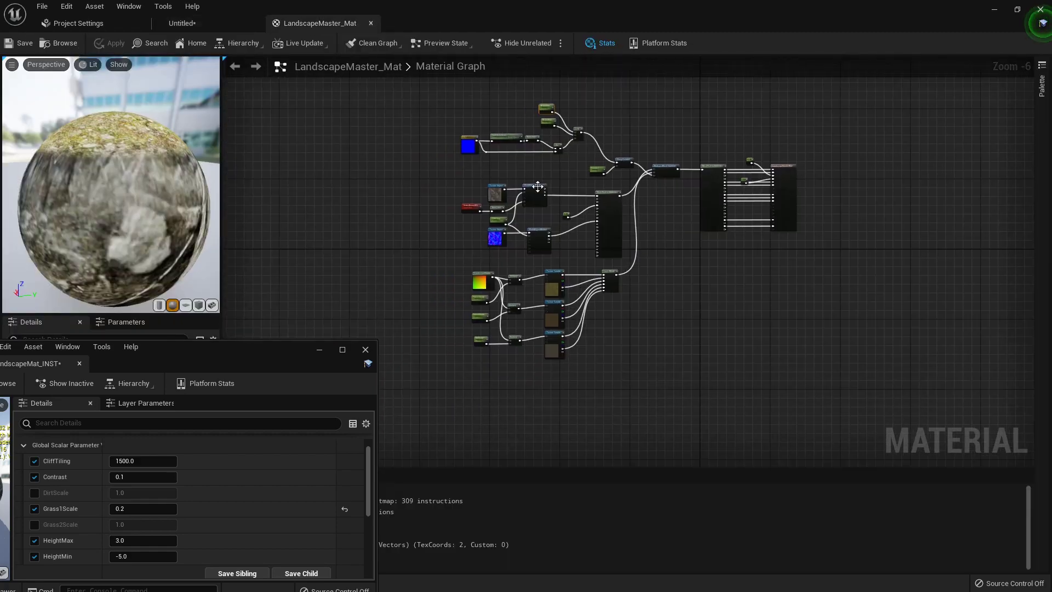
{"action": "right_click_drag", "start_coordinate": [400, 136], "coordinate": [366, 161]}
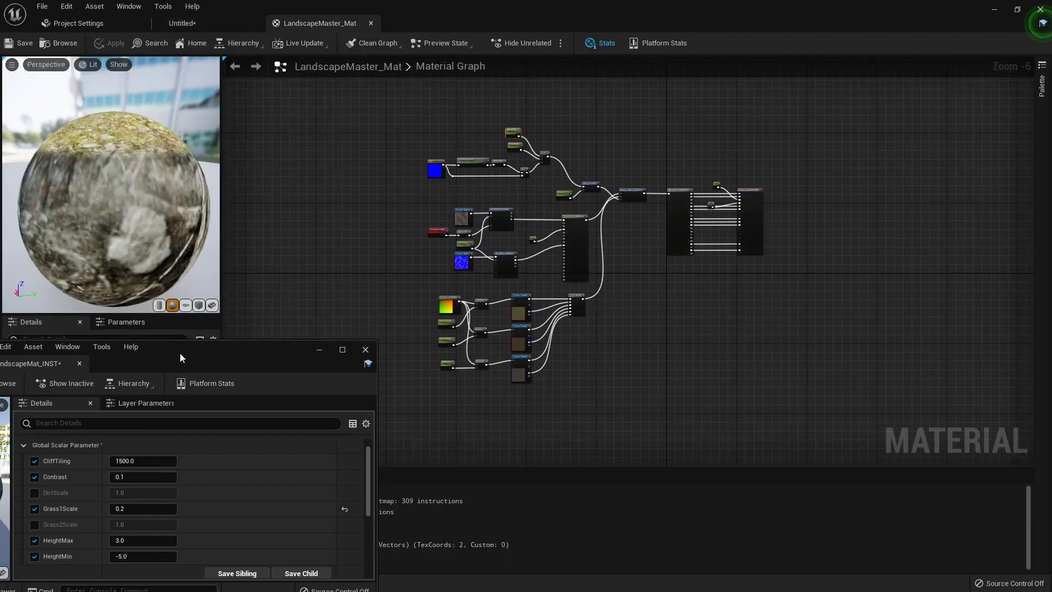
{"action": "left_click_drag", "start_coordinate": [180, 358], "coordinate": [459, 23]}
{"action": "left_click", "coordinate": [187, 23]}
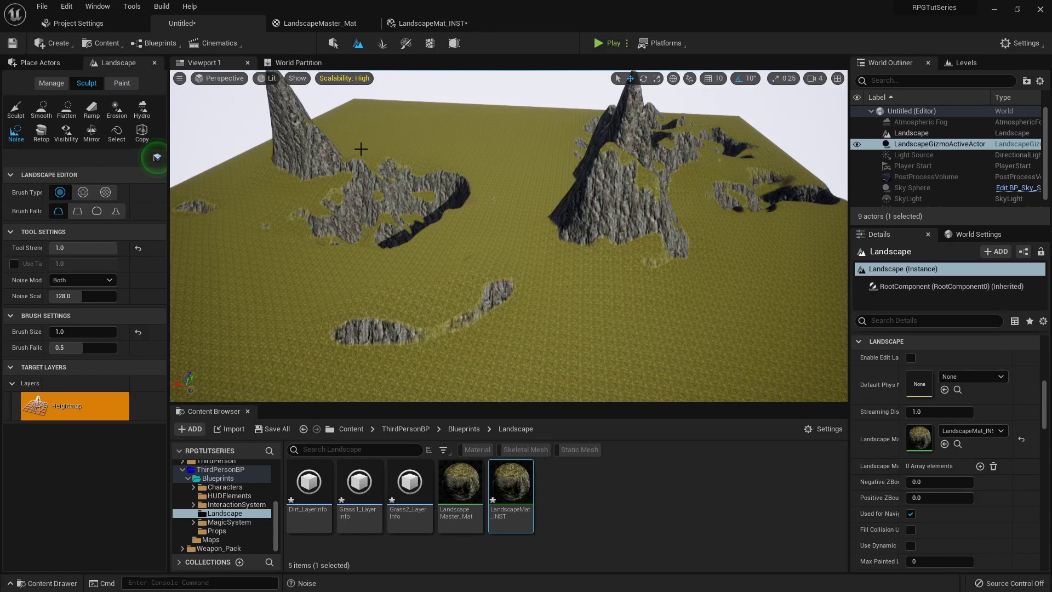
Examine the cliff and grass blending and the texture tiling across the landscape from close up and far away
{"action": "mouse_move", "coordinate": [588, 204]}
{"action": "right_mouse_down"}
{"action": "mouse_move", "coordinate": [606, 150]}
{"action": "mouse_move", "coordinate": [647, 160]}
{"action": "mouse_move", "coordinate": [603, 165]}
{"action": "mouse_move", "coordinate": [558, 236]}
{"action": "right_mouse_up"}
{"action": "key", "text": "w"}
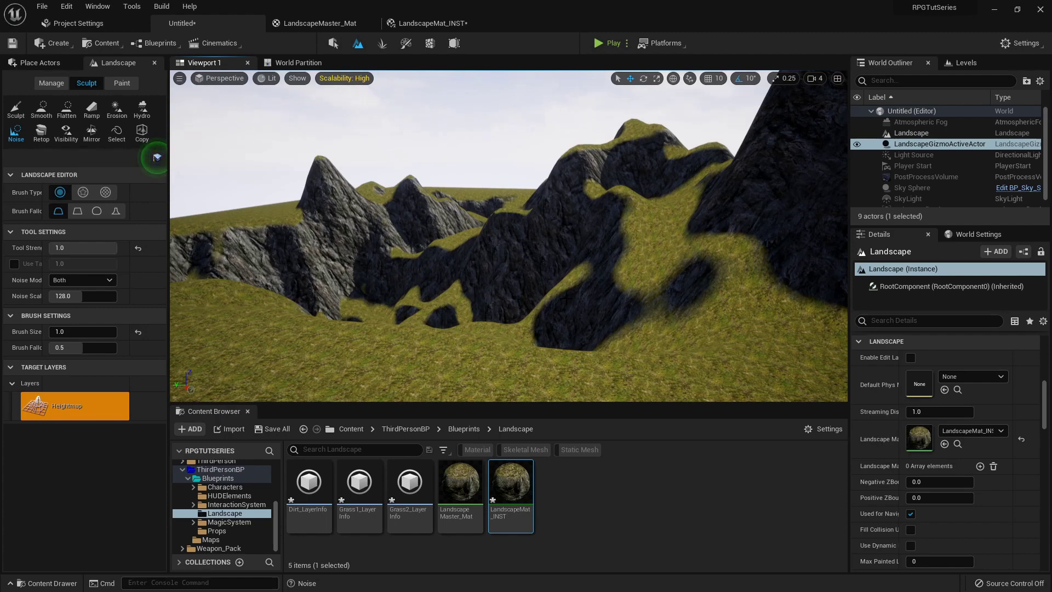
{"action": "right_click_drag", "start_coordinate": [554, 225], "coordinate": [524, 277]}
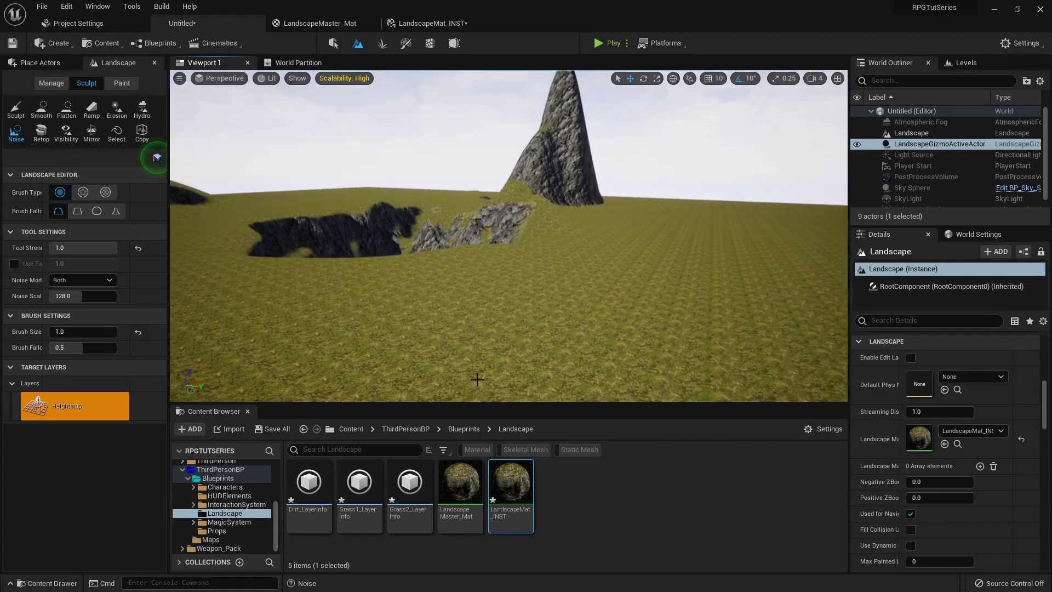
{"action": "right_click_drag", "start_coordinate": [646, 275], "coordinate": [445, 305]}
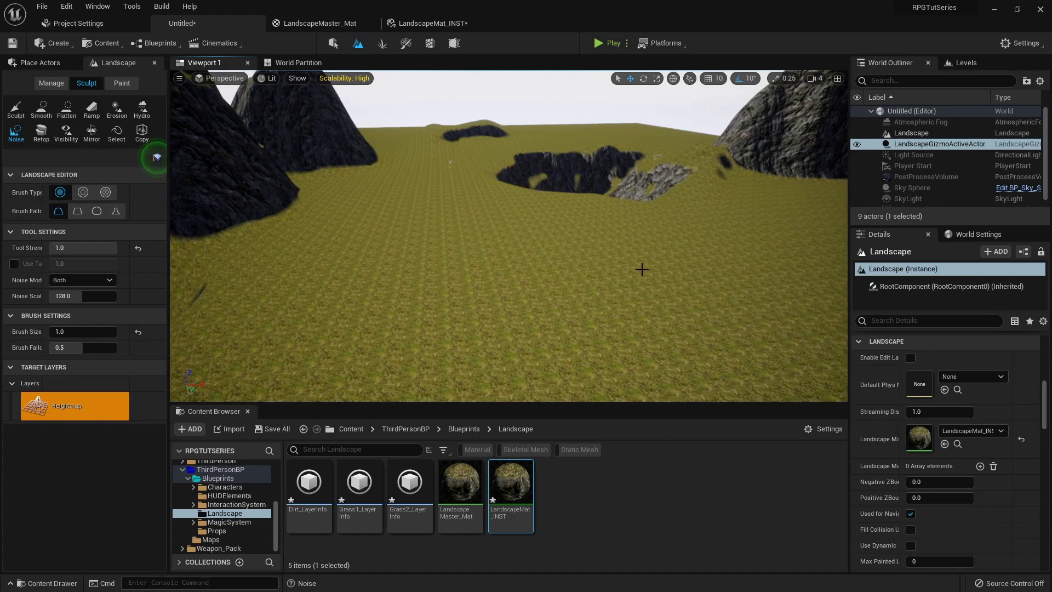
{"action": "mouse_move", "coordinate": [487, 230]}
{"action": "right_mouse_down"}
{"action": "mouse_move", "coordinate": [307, 246]}
{"action": "mouse_move", "coordinate": [477, 227]}
{"action": "right_mouse_up"}
{"action": "key", "text": "s"}
{"action": "key", "text": "w"}
{"action": "mouse_move", "coordinate": [335, 301]}
{"action": "right_mouse_down"}
{"action": "mouse_move", "coordinate": [373, 301]}
{"action": "mouse_move", "coordinate": [335, 301]}
{"action": "right_mouse_up"}
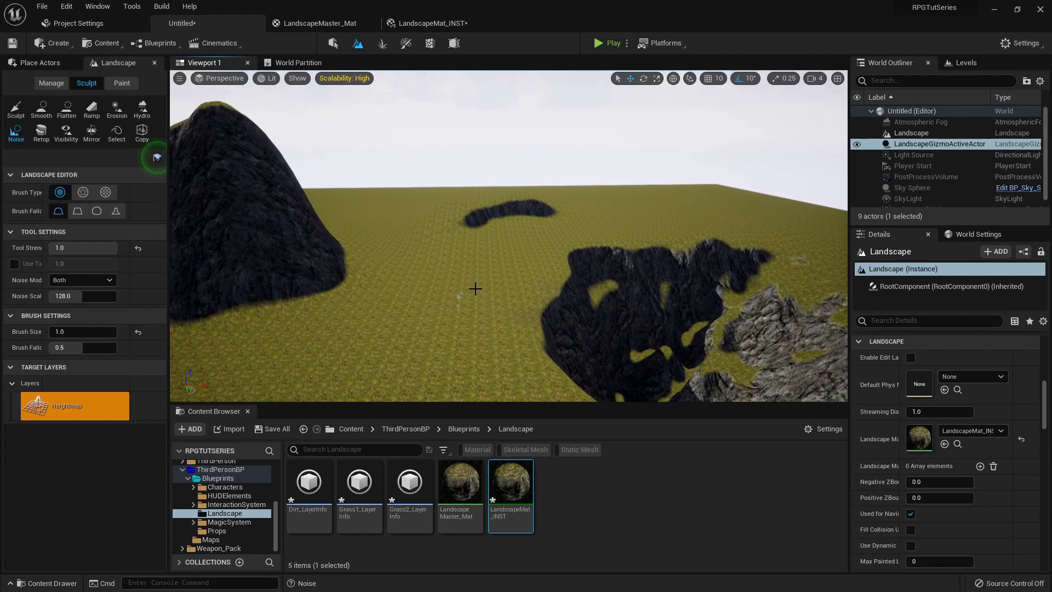
{"action": "right_click_drag", "start_coordinate": [495, 260], "coordinate": [407, 259]}
{"action": "right_click_drag", "start_coordinate": [521, 255], "coordinate": [611, 270]}
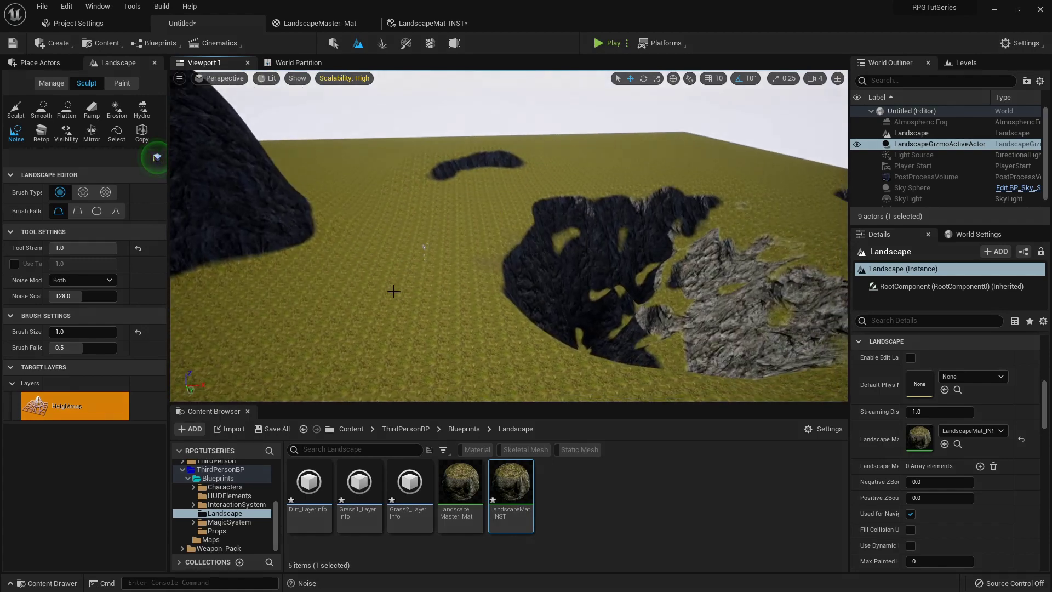